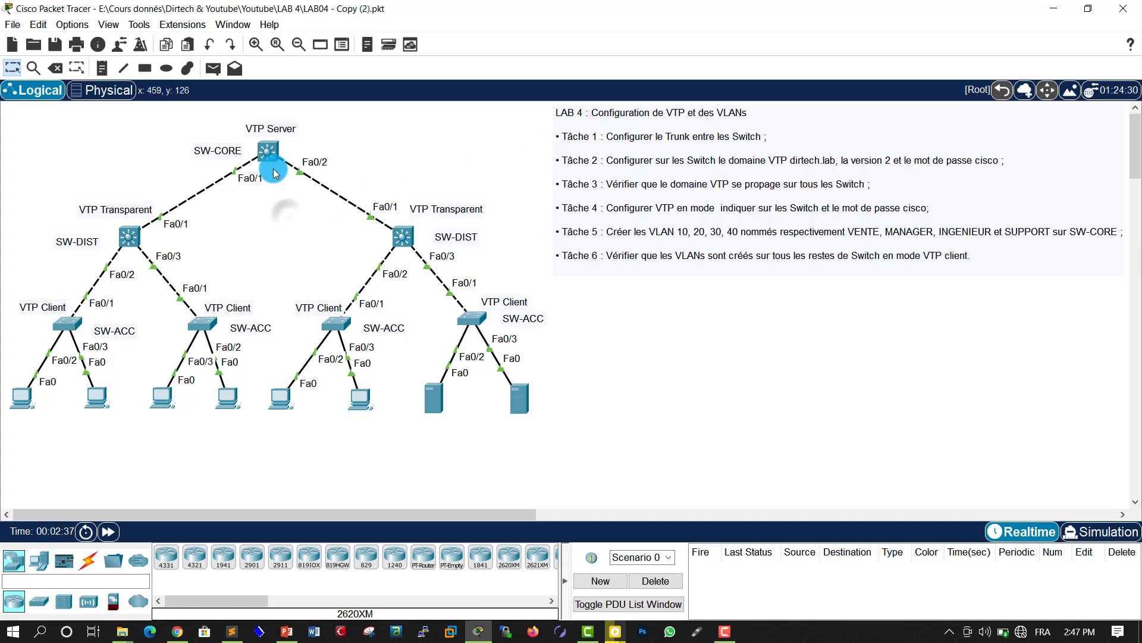
Step: Open SW-CORE's CLI and enter global configuration mode with enable and configure terminal
double_click(268, 152)
left_click_drag(400, 104, 628, 95)
left_click(755, 245)
key("Return")
key("Return")
key("Return")
key("Return")
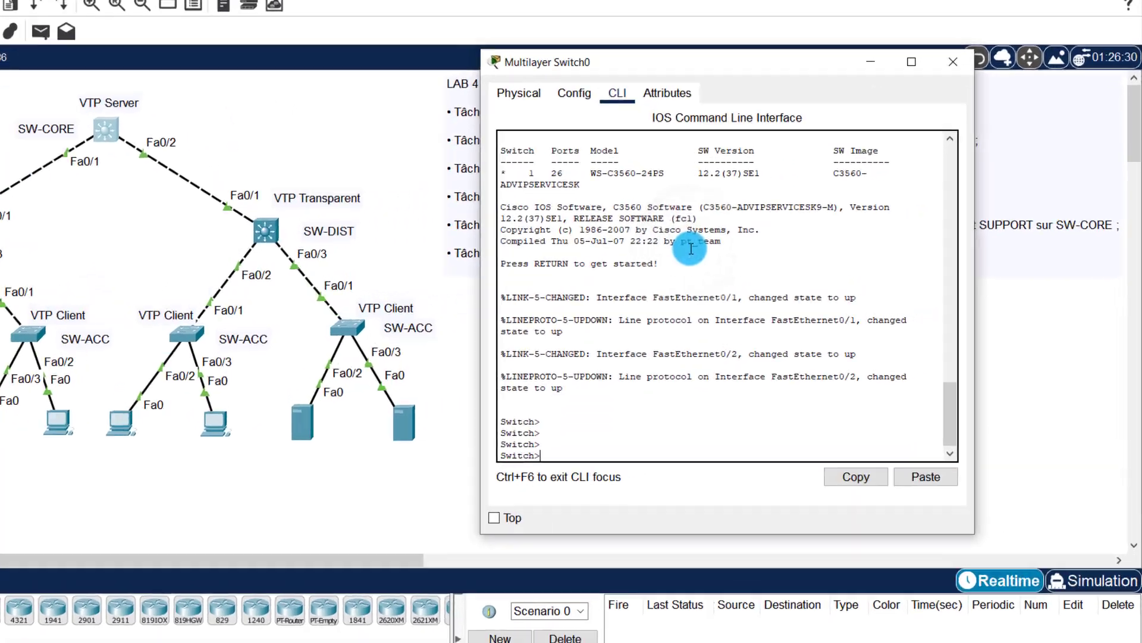
type("en")
key("Tab")
key("Return")
key("Return")
key("Return")
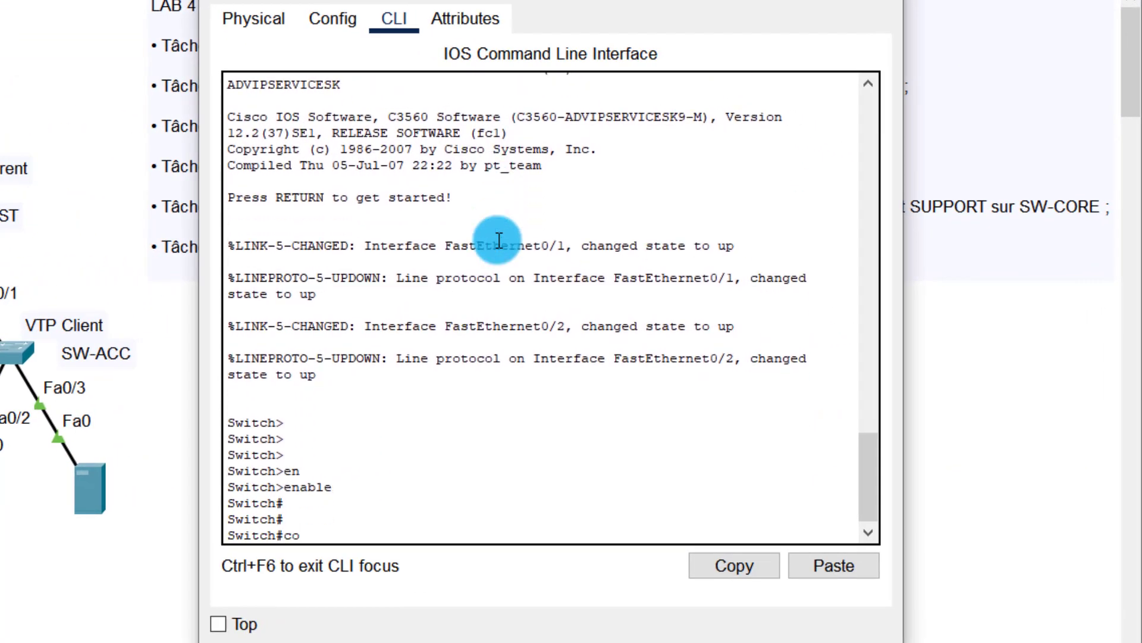
type("conf")
key("Tab")
type("t")
key("Tab")
key("Return")
key("Return")
key("Return")
key("Return")
key("Return")
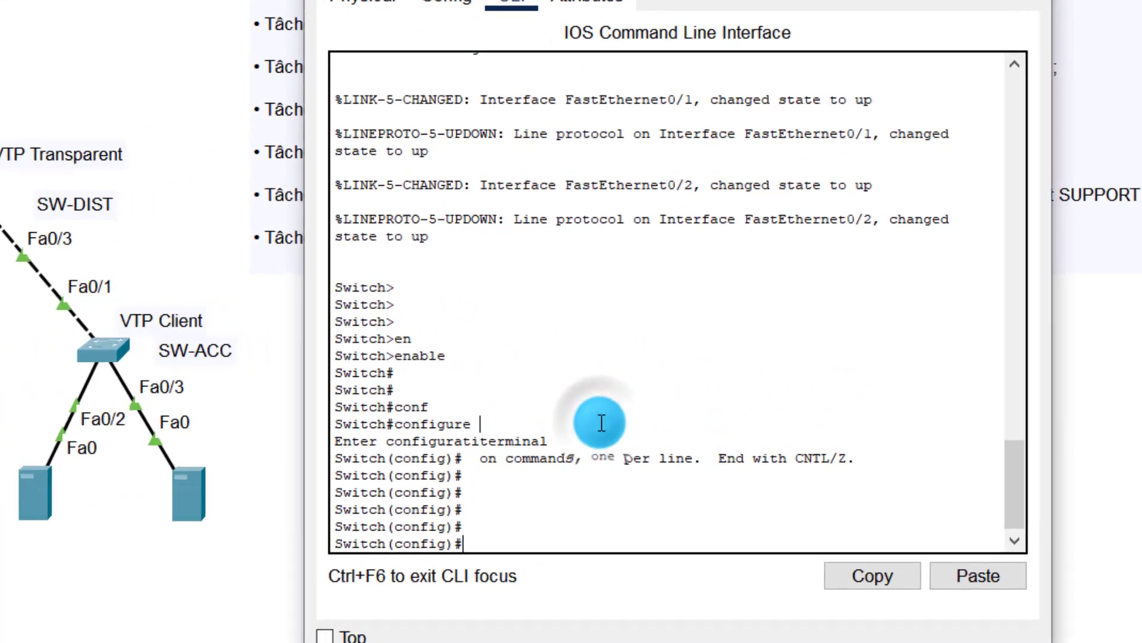
Step: Select the interface range FastEthernet 0/1-2
key("Return")
key("Return")
type("in")
key("Tab")
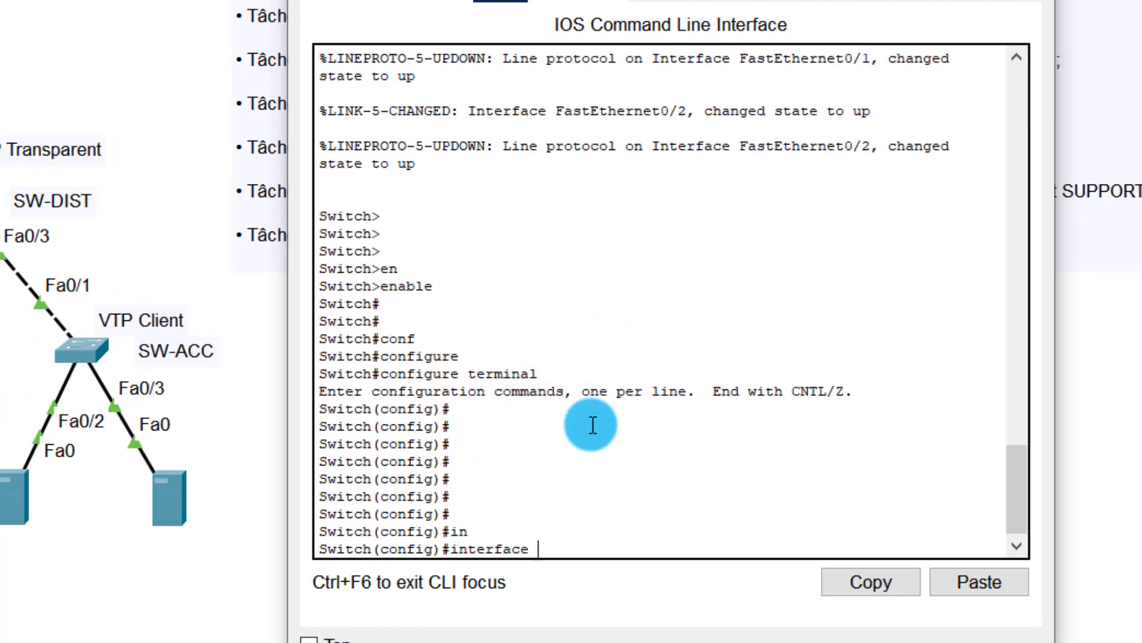
type("r")
key("Tab")
type("f")
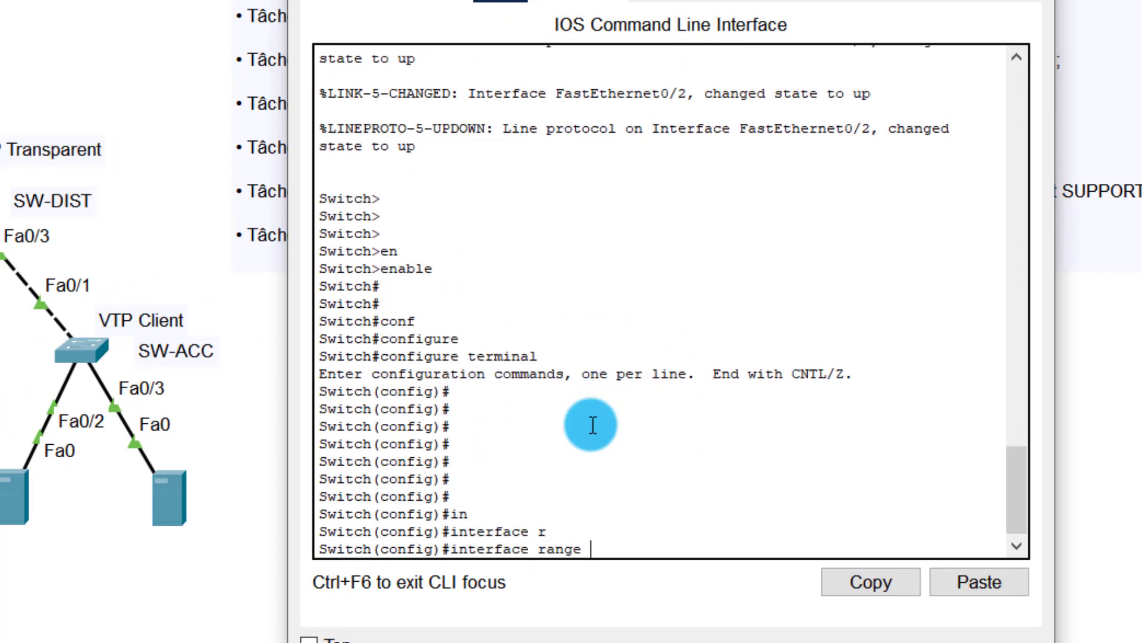
key("Tab")
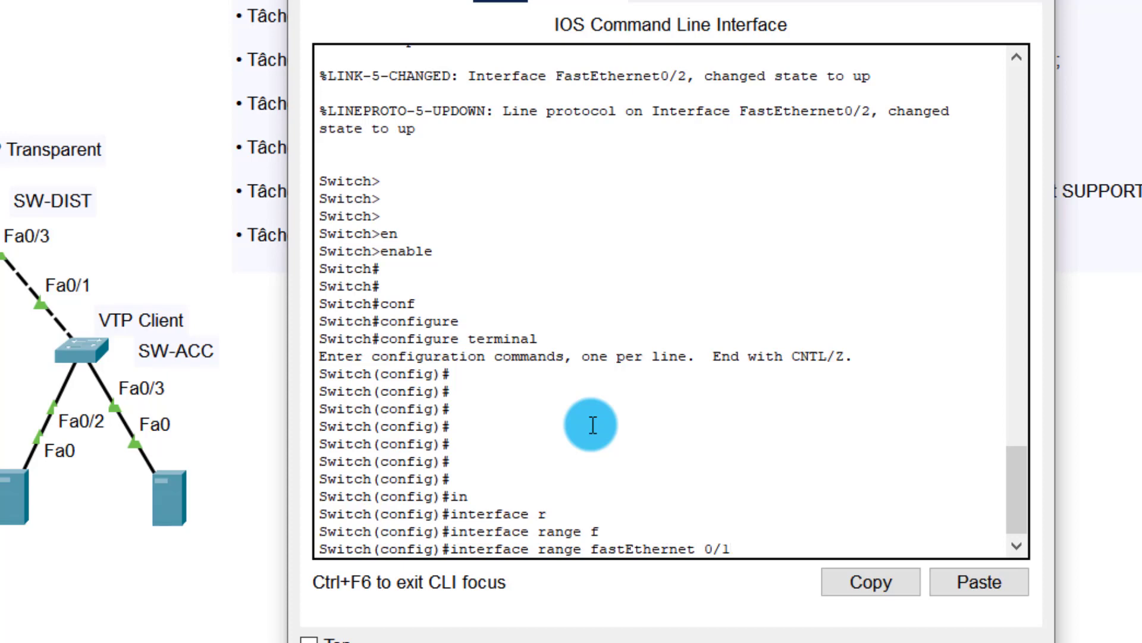
type("0/1-2")
key("Return")
key("Return")
key("Return")
key("Return")
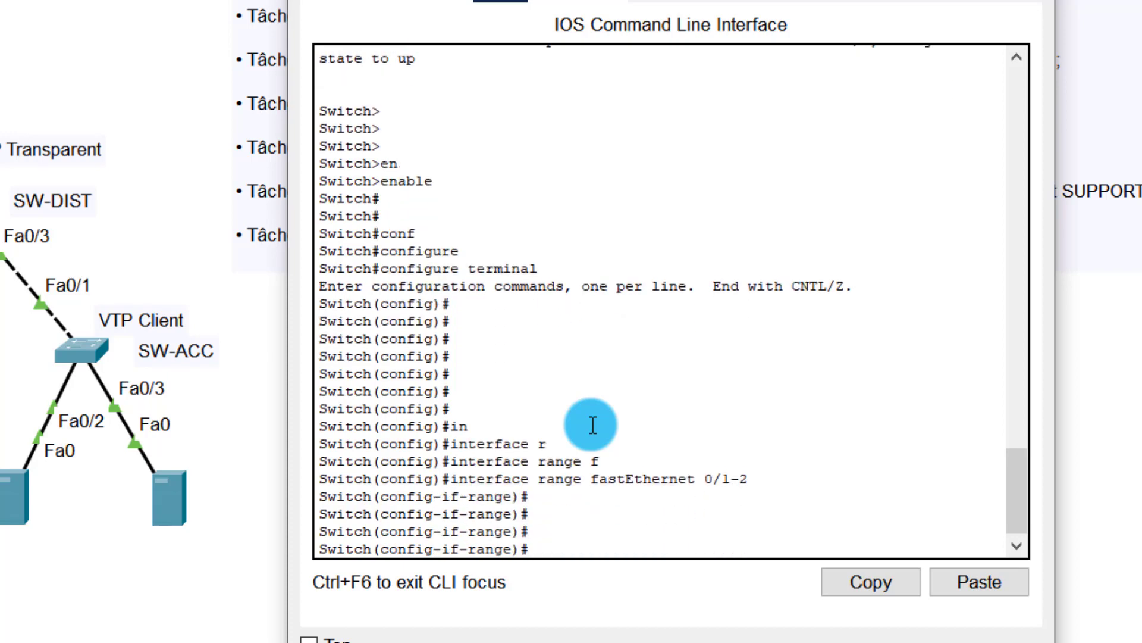
Step: Set trunk encapsulation to dot1q on Fa0/1–2
type("sw")
key("Tab")
type("t")
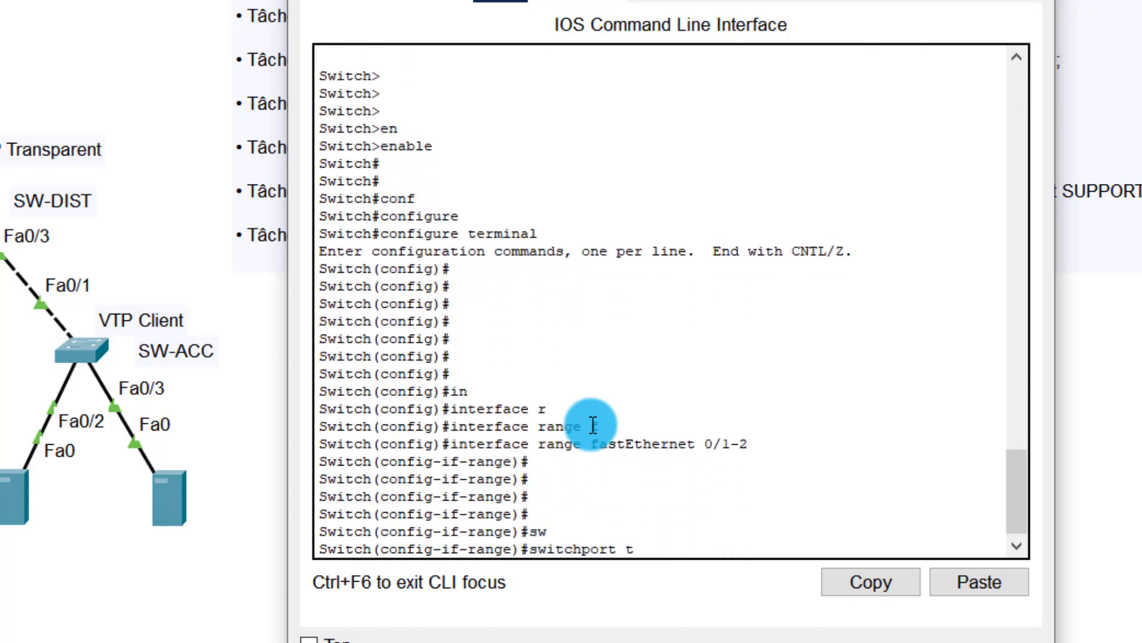
type("r")
key("Tab")
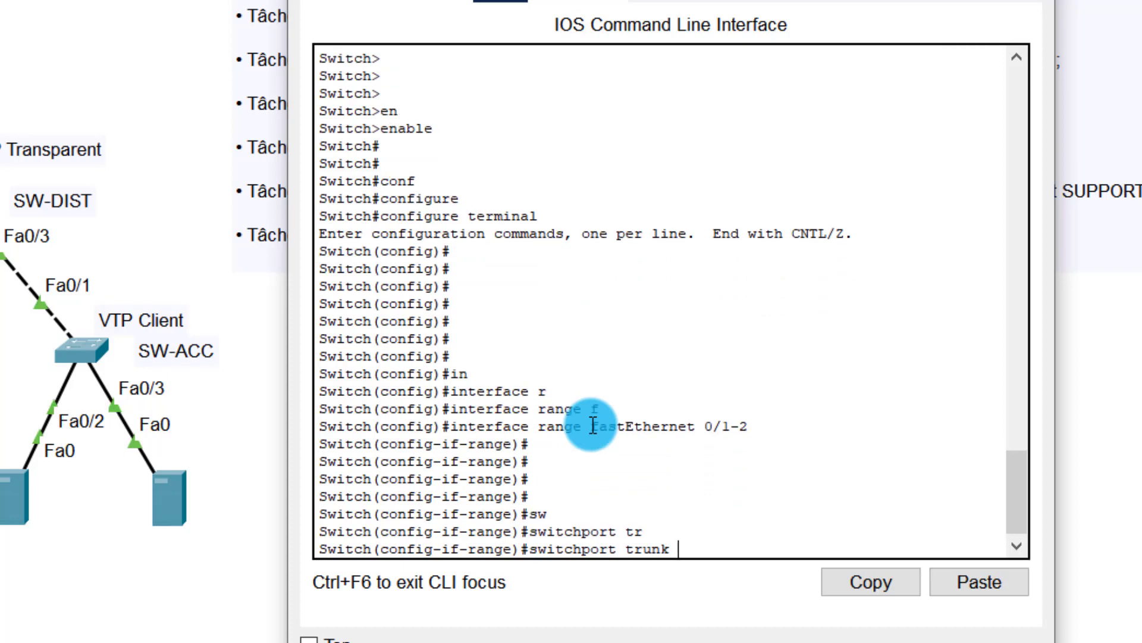
type("en")
key("Tab")
type("d")
key("Tab")
key("Return")
key("Return")
key("Return")
key("Return")
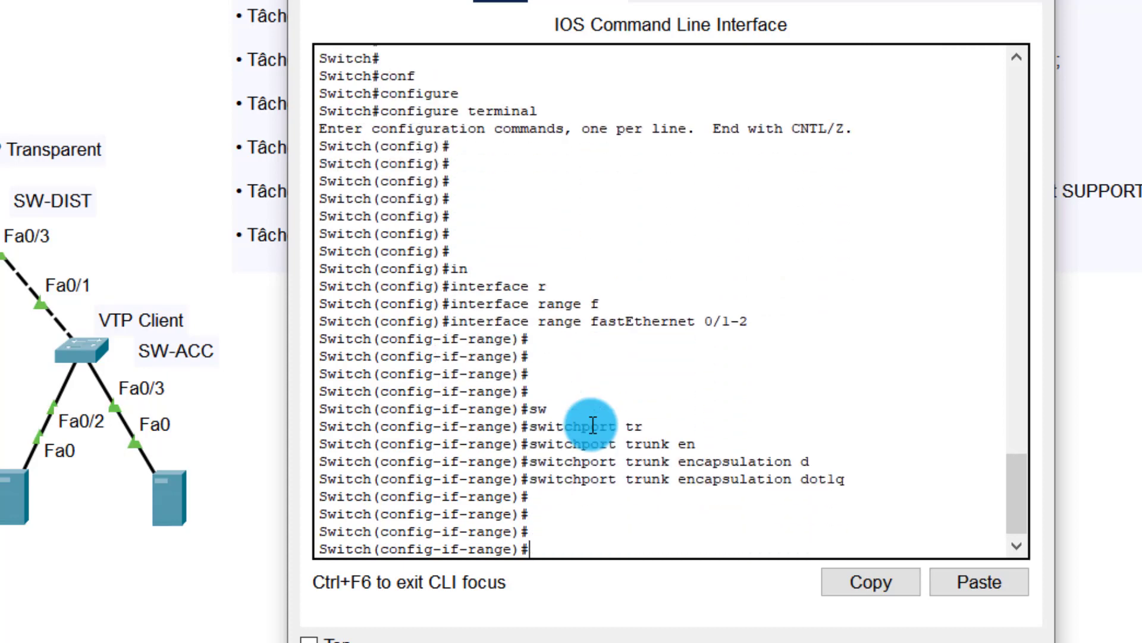
Step: Put Fa0/1–2 into switchport mode trunk with nonegotiate
type("sw")
key("Tab")
type("mo")
key("Tab")
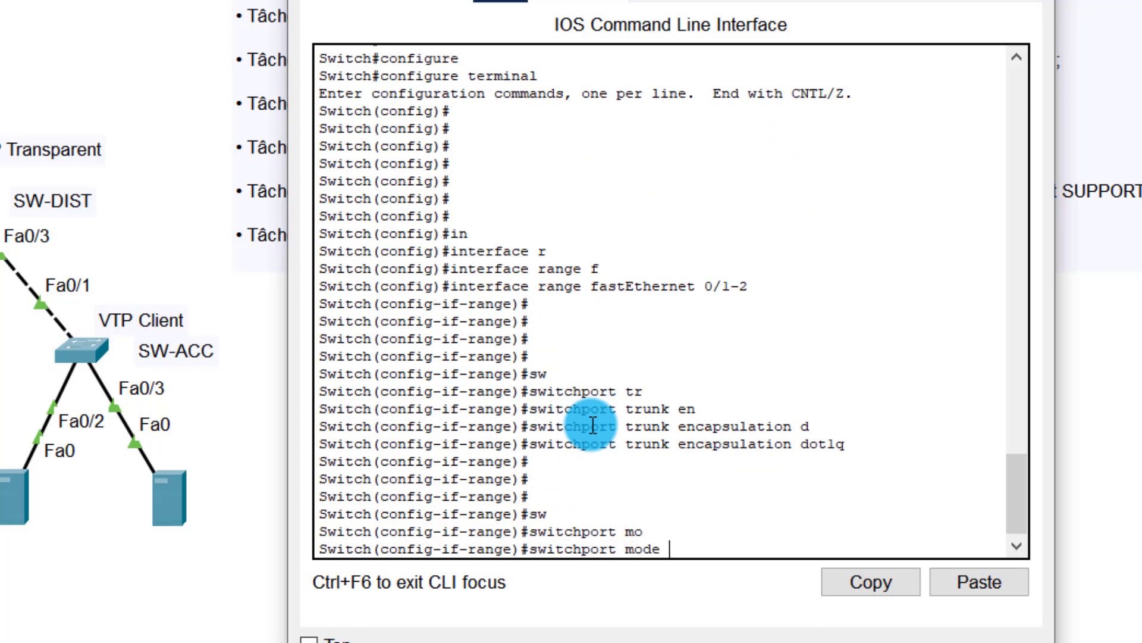
type("tr")
key("Tab")
key("Return")
key("Return")
key("Return")
key("Return")
key("Return")
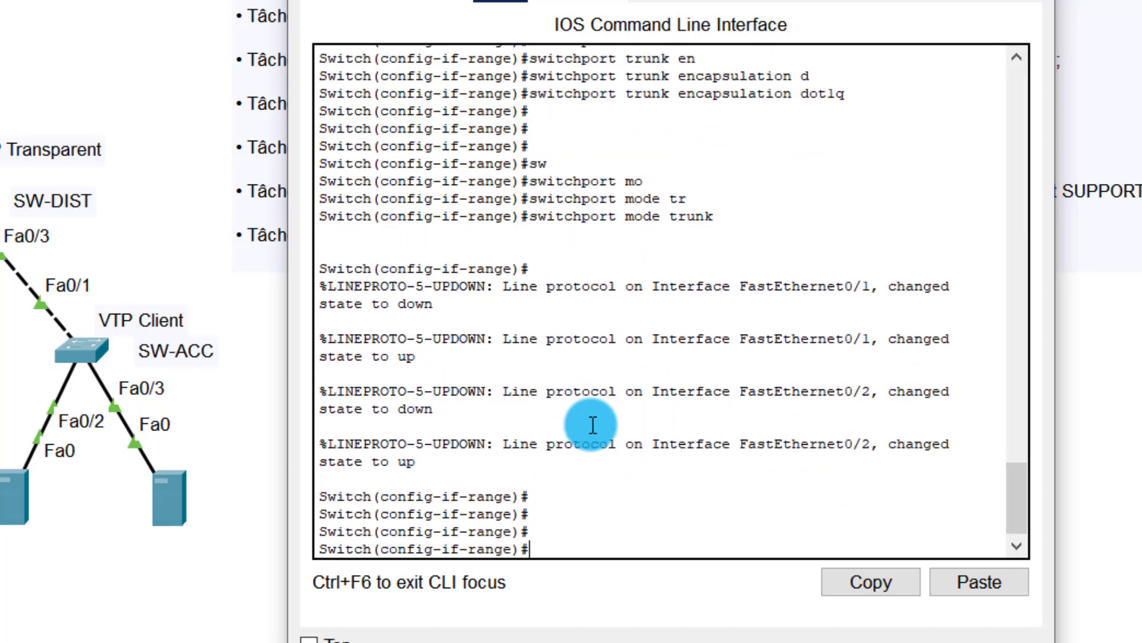
type("sw")
key("Tab")
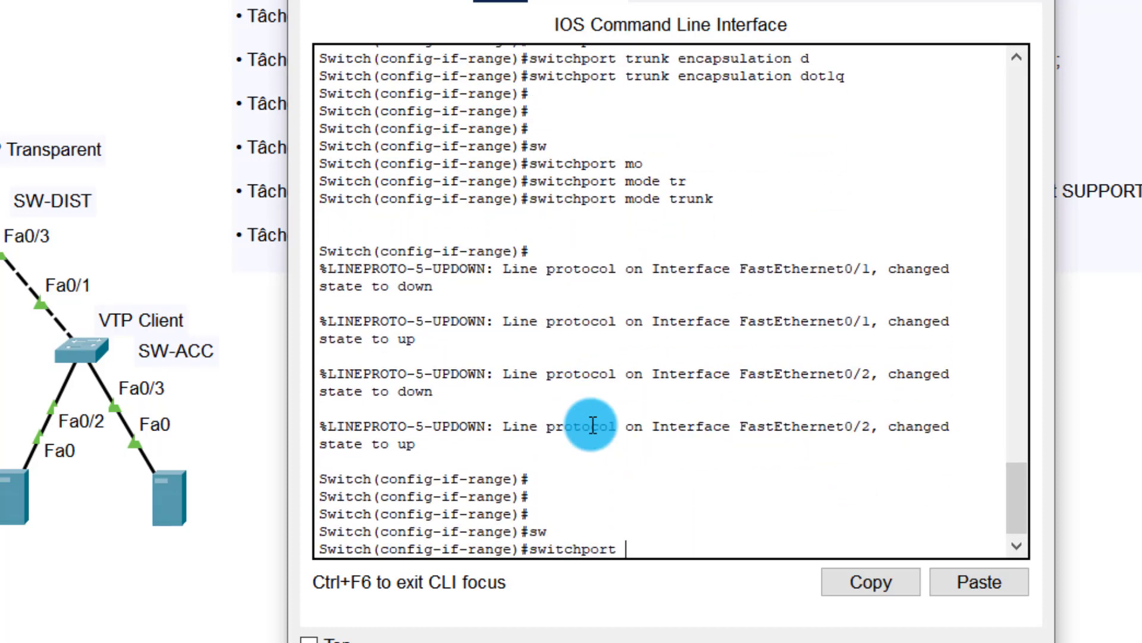
type("no")
key("Tab")
key("Return")
key("Return")
key("Return")
key("Return")
key("Return")
key("Return")
key("Return")
key("Return")
key("Return")
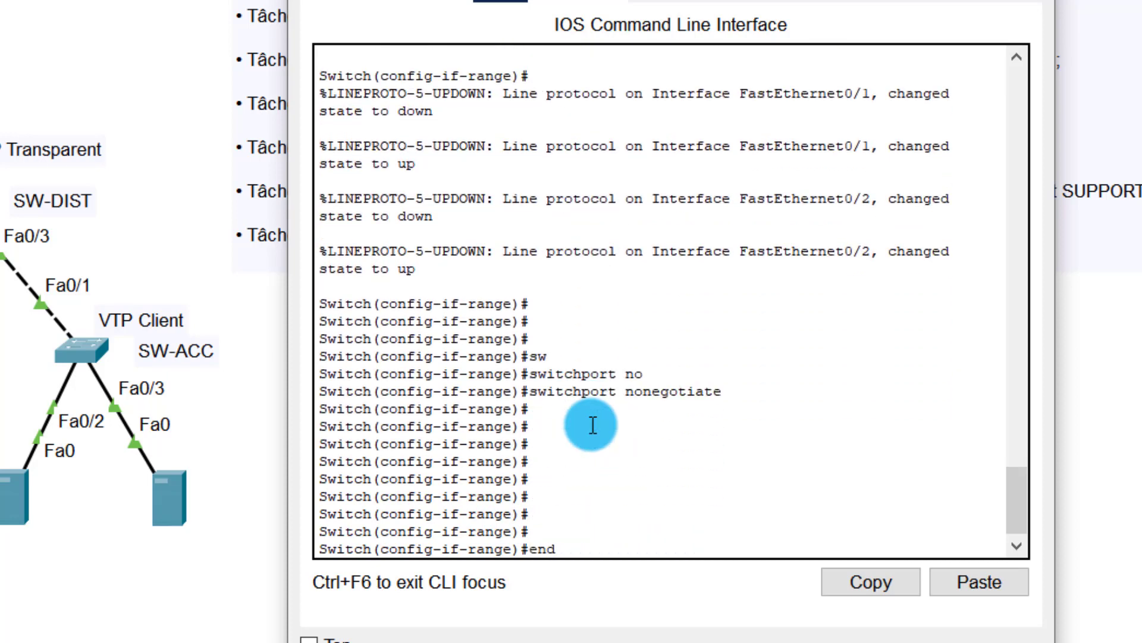
Step: Exit configuration mode with end and close the SW-CORE console
type("end")
key("Return")
key("Return")
key("Return")
key("Return")
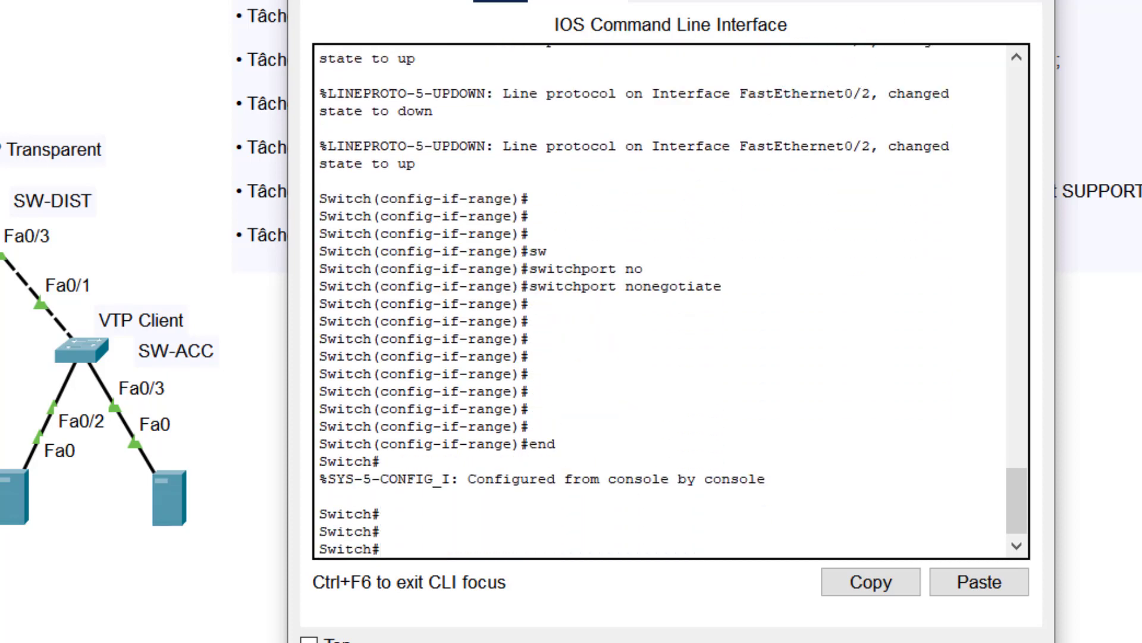
left_click(143, 71)
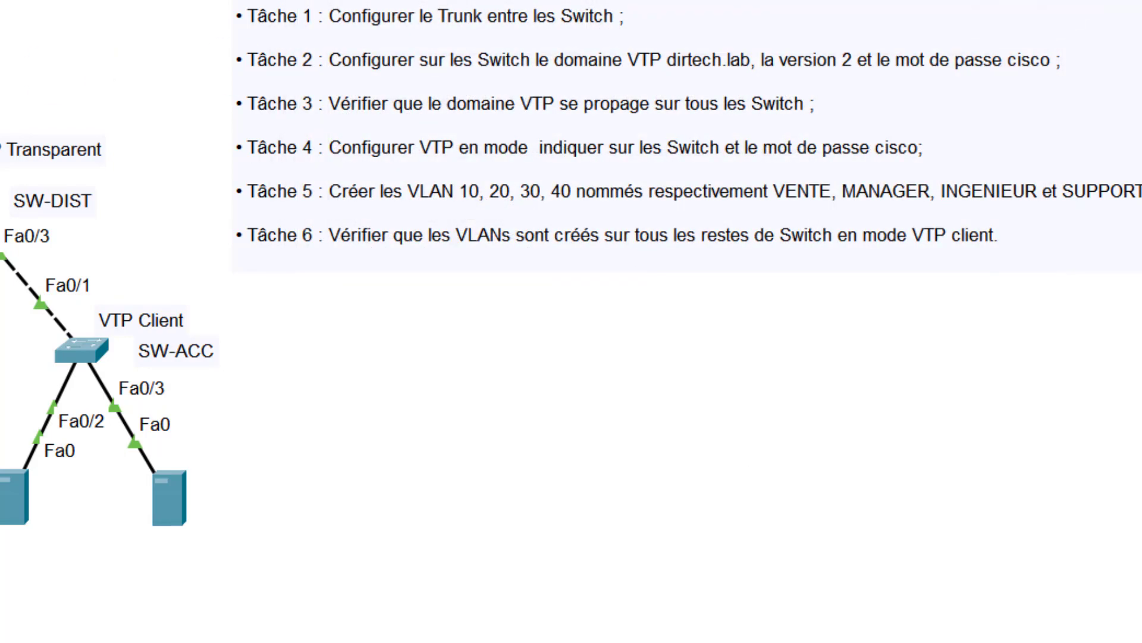
Step: Open SW-DIST's CLI and enter global configuration mode with enable and configure terminal
left_click(0, 229)
left_click_drag(208, 0, 741, 0)
left_click(719, 323)
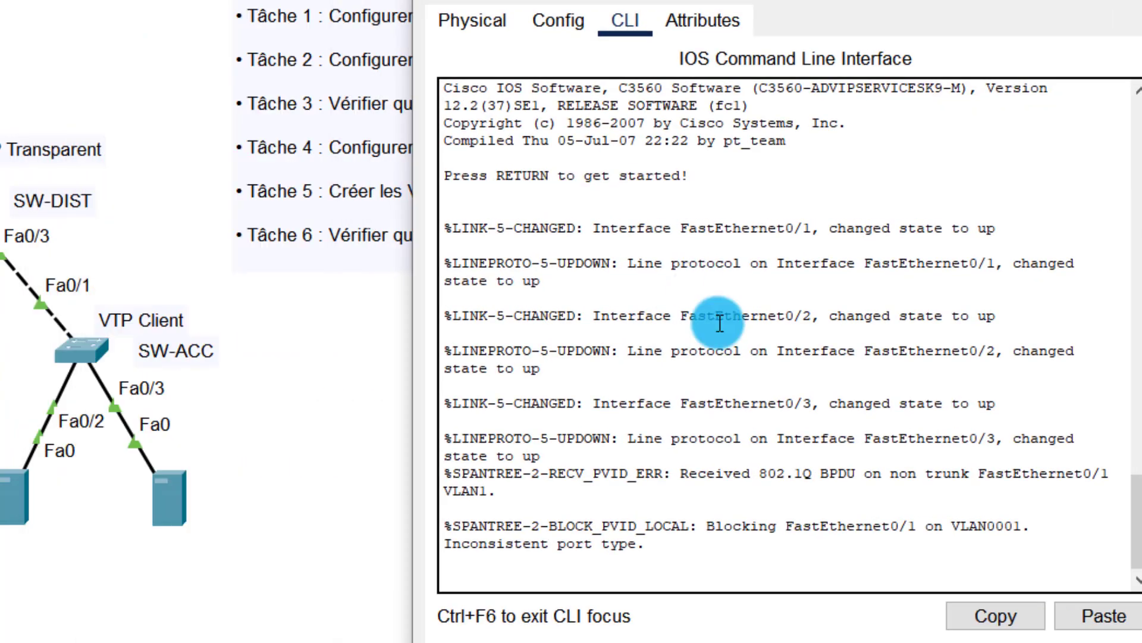
key("Return")
key("Return")
key("Return")
key("Return")
key("Return")
type("en")
key("Tab")
key("Return")
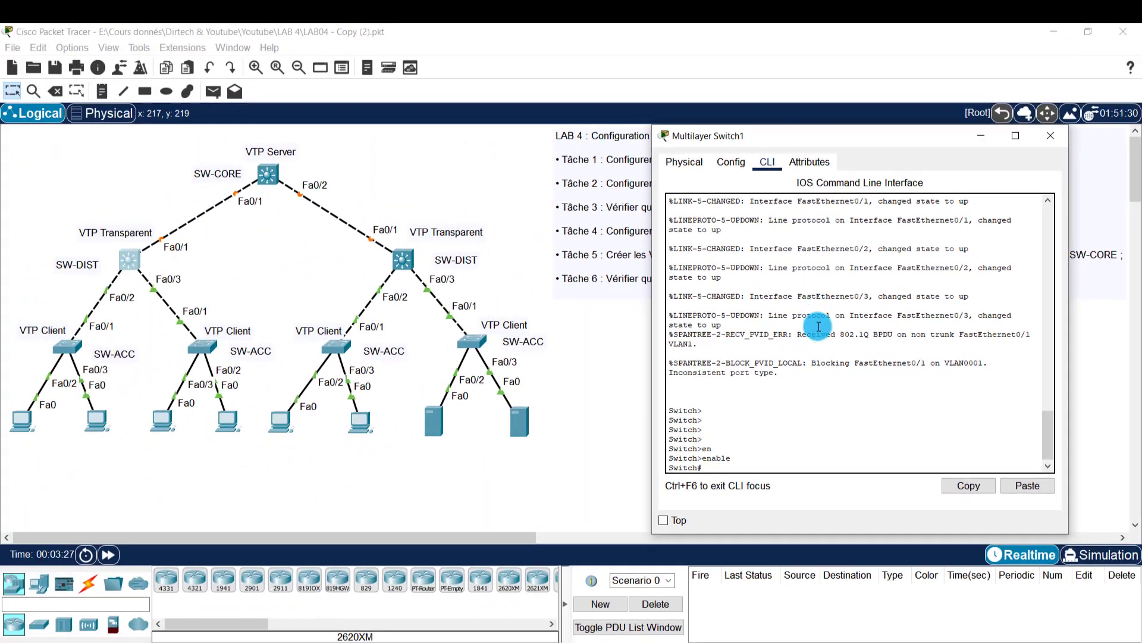
key("Return")
type("conf")
key("Tab")
type("t")
key("Tab")
key("Tab")
key("Return")
key("Return")
key("Return")
key("Return")
key("Return")
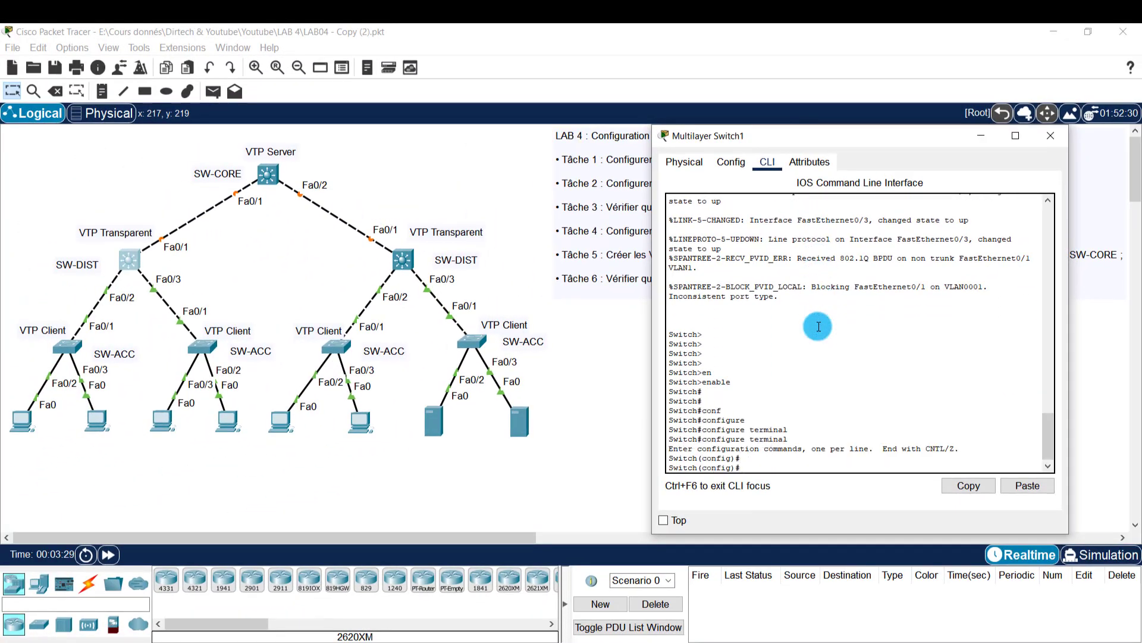
Step: Select the interface range FastEthernet 0/1-3
type("in")
key("Tab")
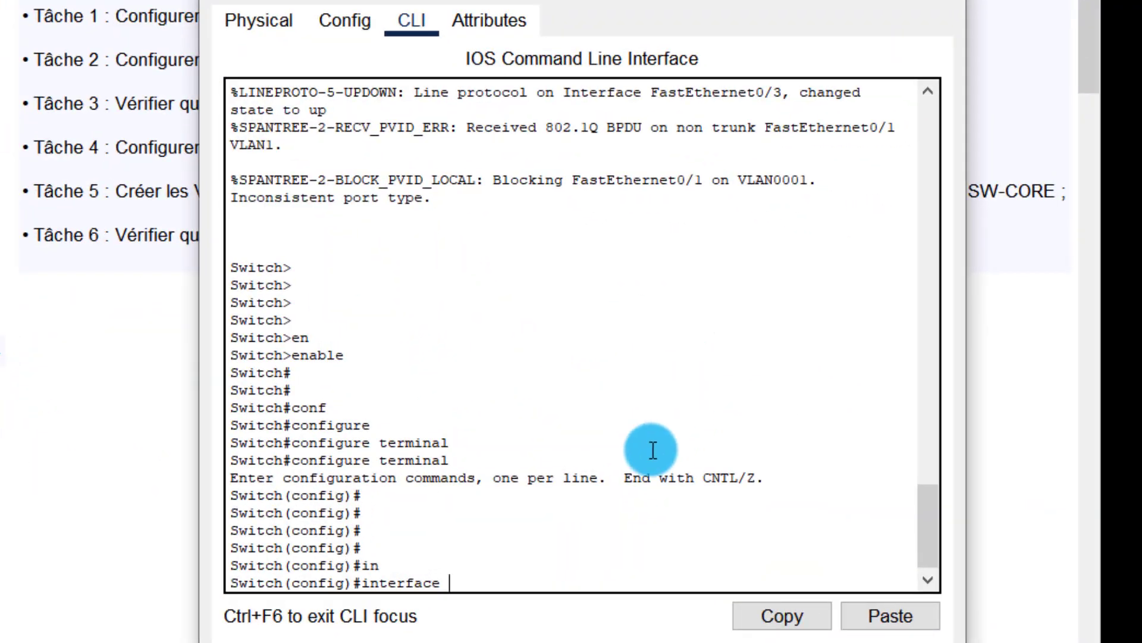
type("r")
key("Tab")
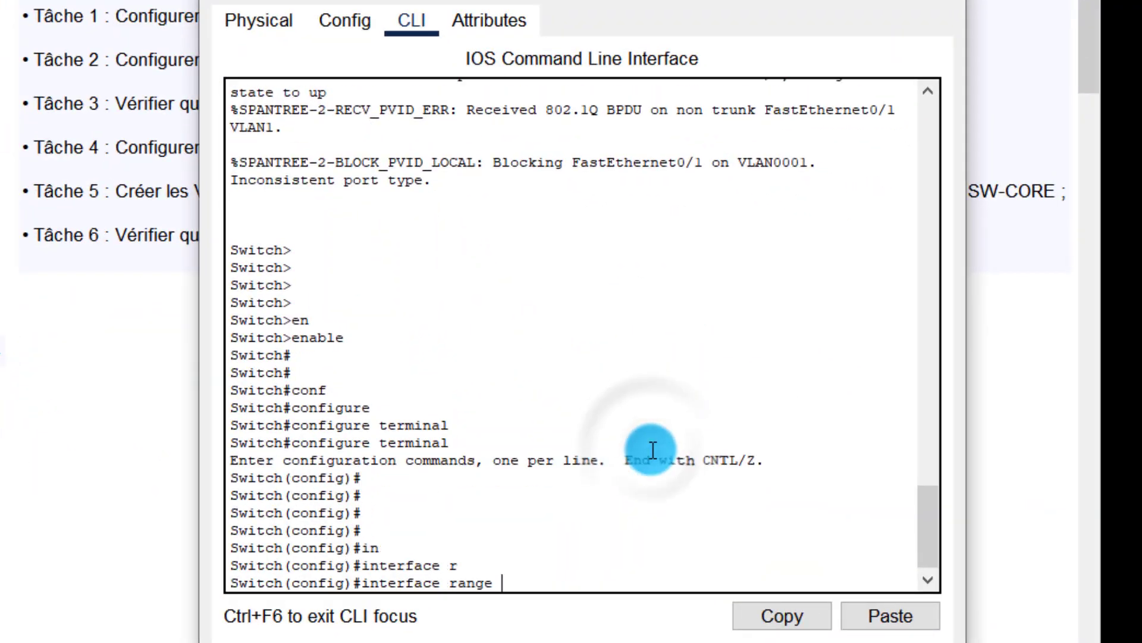
type("f")
key("Tab")
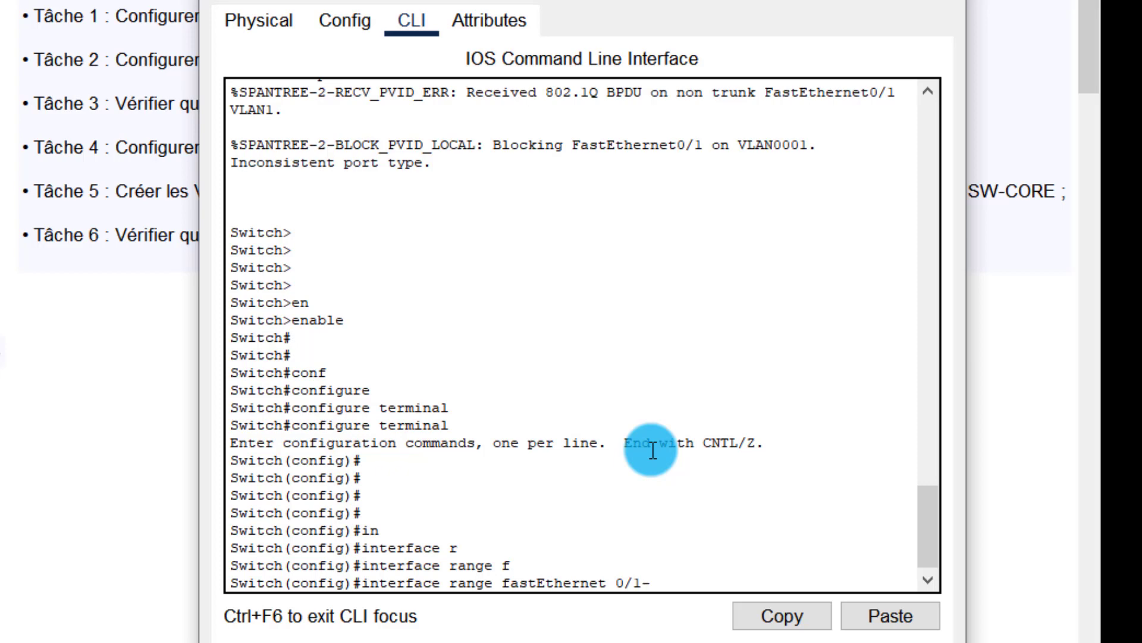
type("0/1-3")
key("Return")
key("Return")
key("Return")
key("Return")
key("Return")
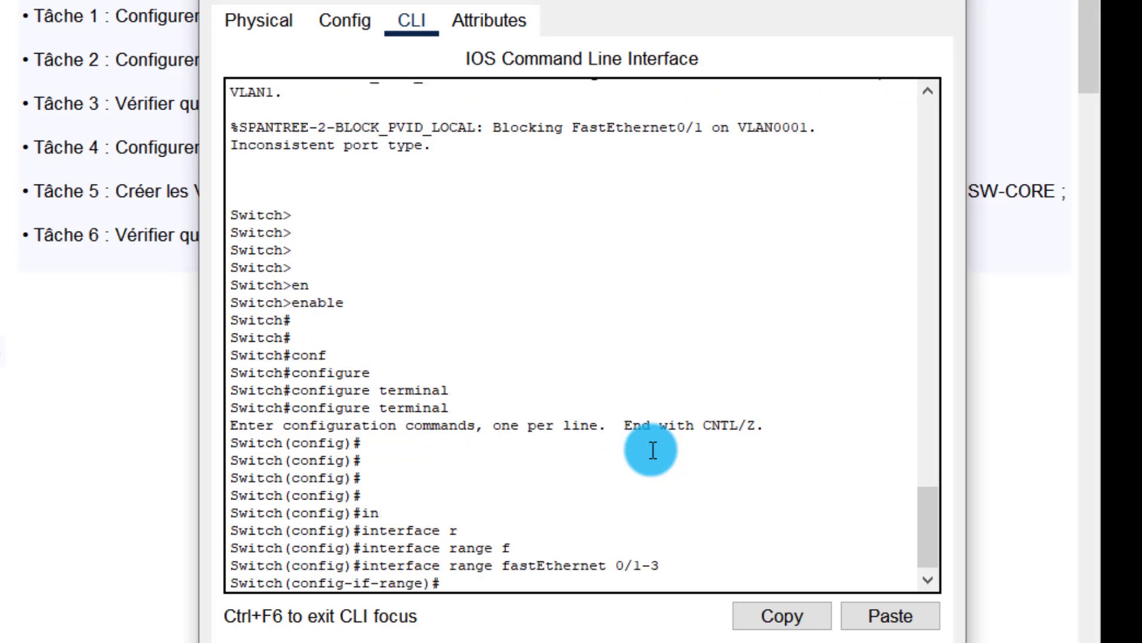
Step: Set trunk encapsulation to dot1q on Fa0/1–3
type("sw")
key("Tab")
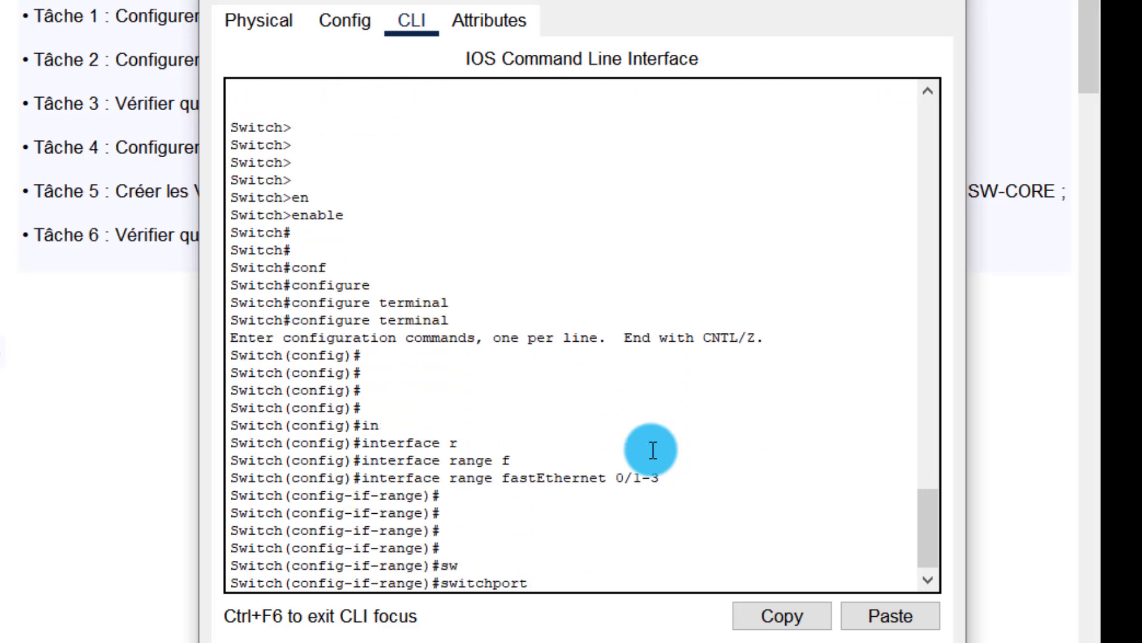
type("tr")
key("Tab")
type("en")
key("Tab")
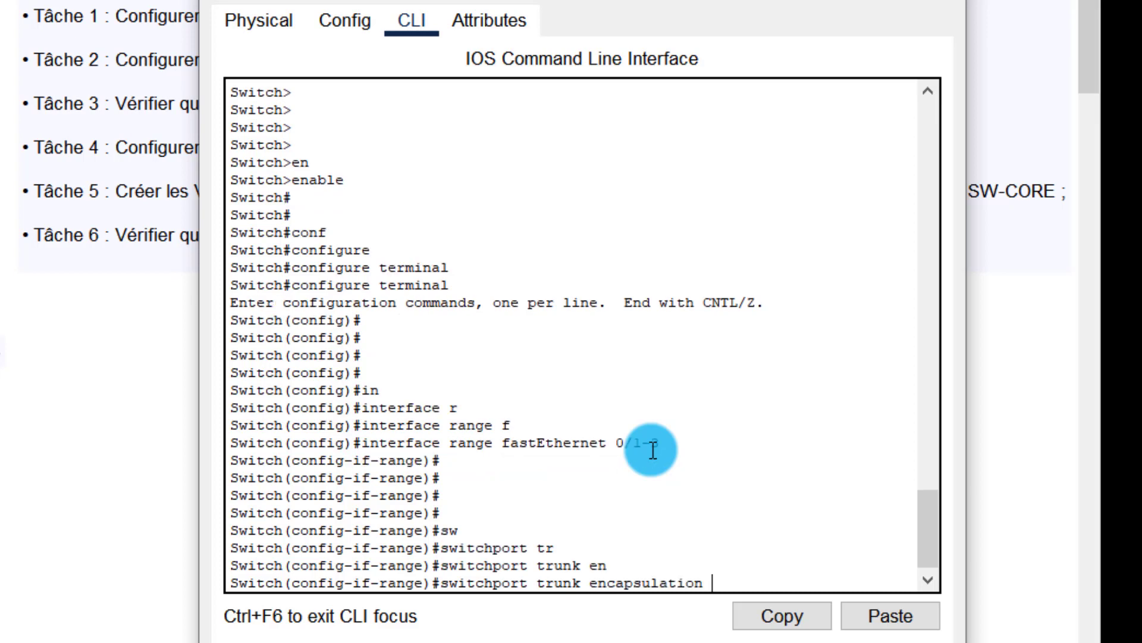
type("d")
key("Tab")
key("Return")
key("Return")
key("Return")
key("Return")
Step: Put Fa0/1–3 into trunk mode with nonegotiate, then exit with end
type("sw")
key("Tab")
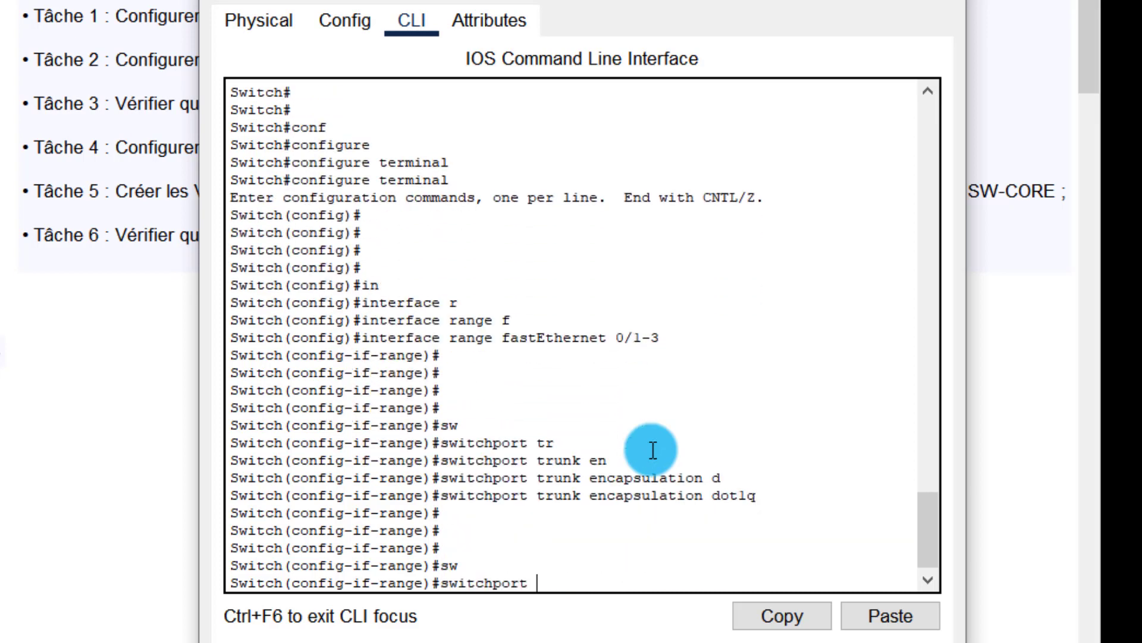
type("mo")
key("Tab")
type("tchpor")
key("Tab")
key("Return")
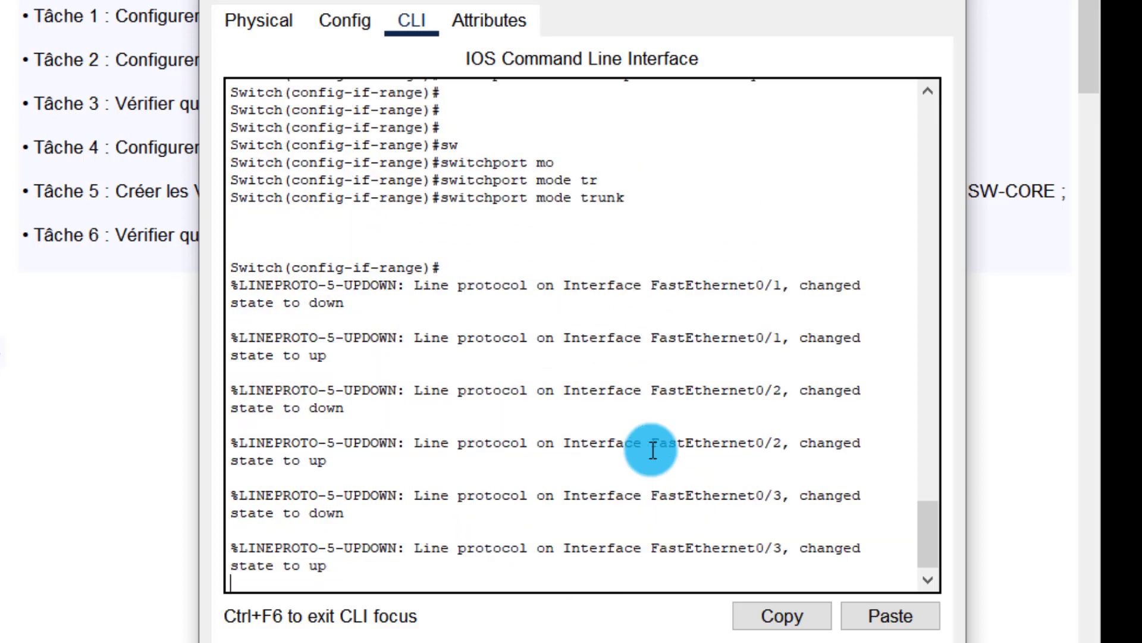
key("Return")
key("Return")
key("Return")
key("Return")
type("switchport no")
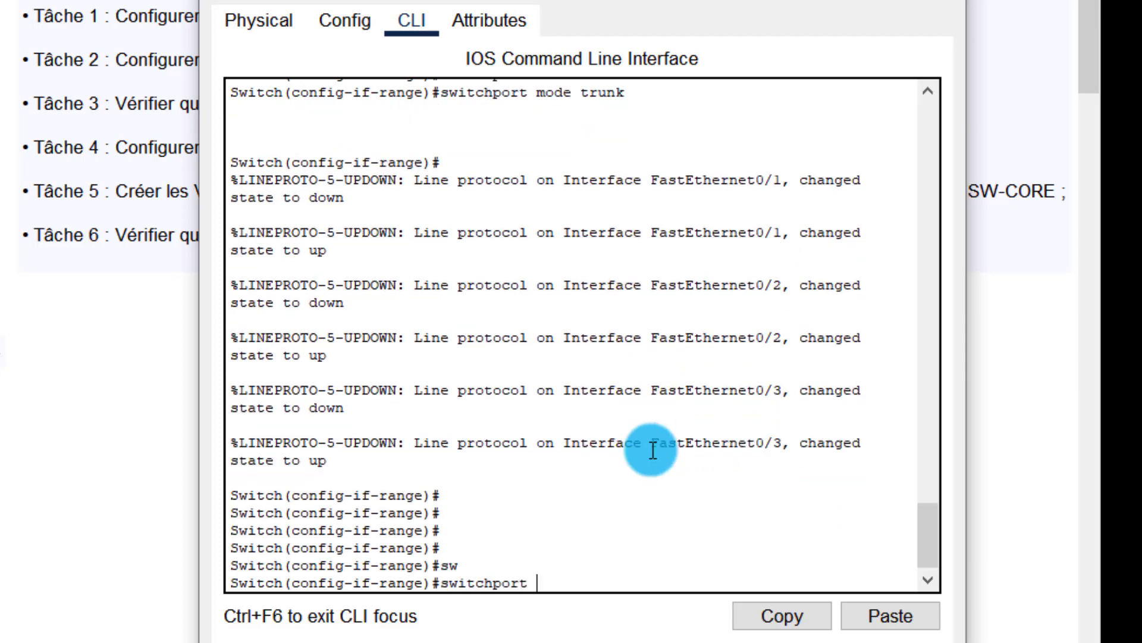
key("Tab")
key("Return")
key("Return")
key("Return")
type("e)#e")
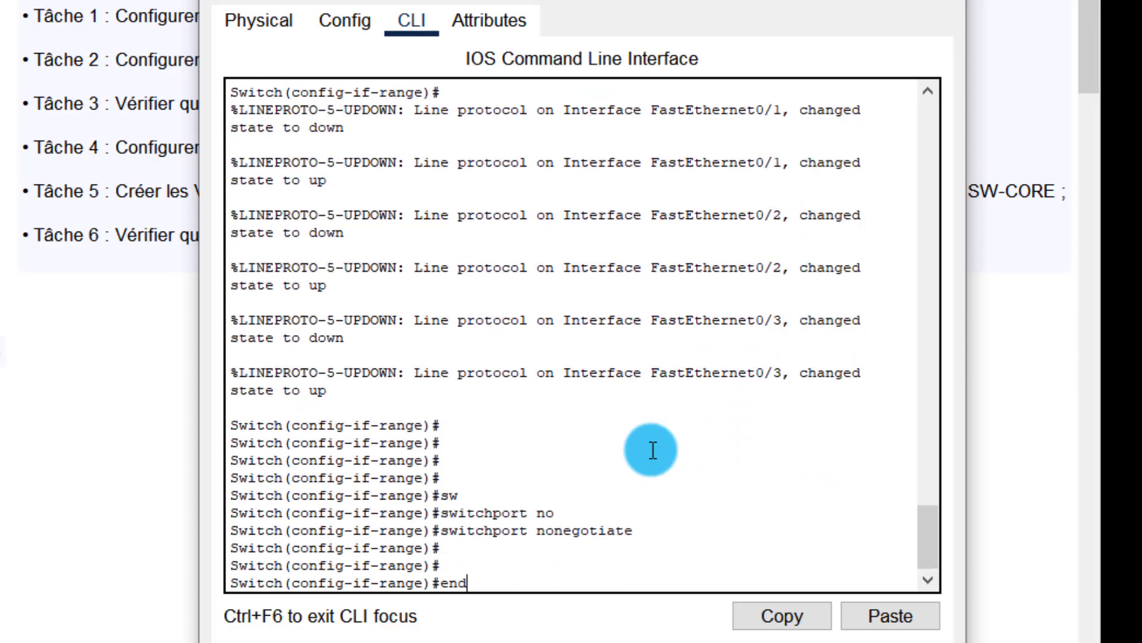
type("nd")
key("Return")
key("Return")
key("Return")
key("Return")
key("Return")
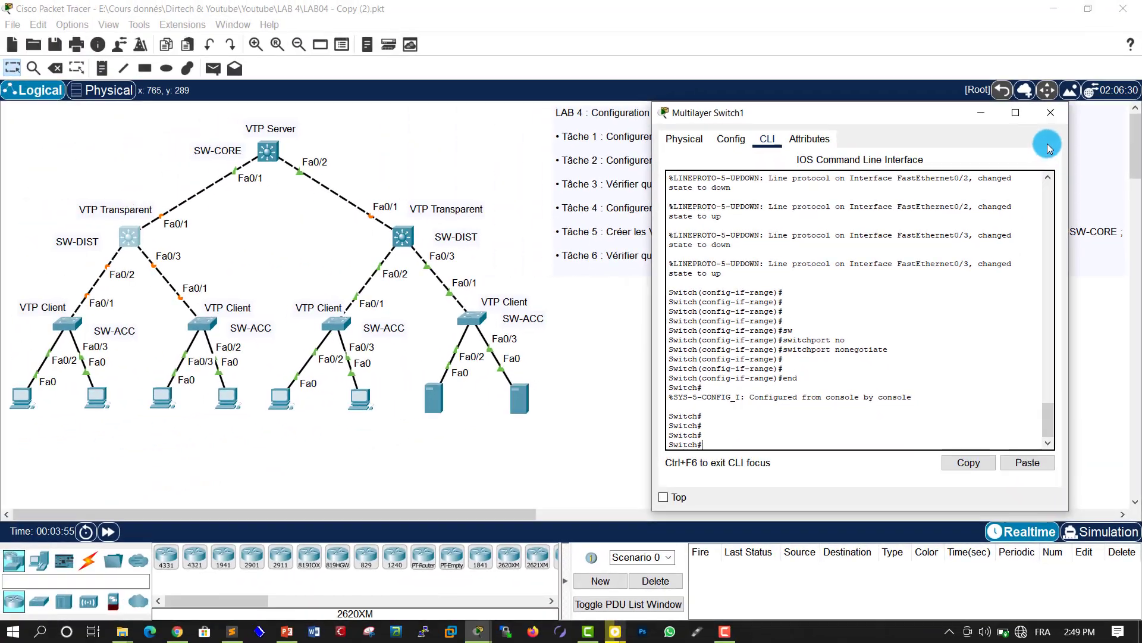
Step: Switch to the right SW-DIST switch's CLI and enter global configuration mode
left_click(1051, 112)
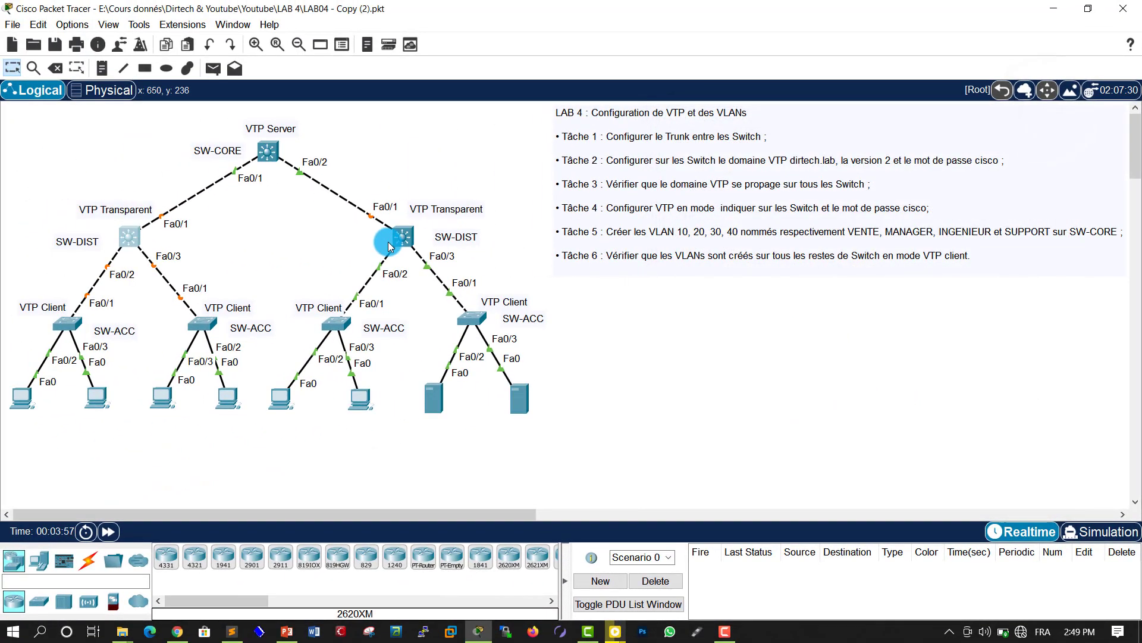
left_click(405, 238)
left_click_drag(470, 109, 633, 126)
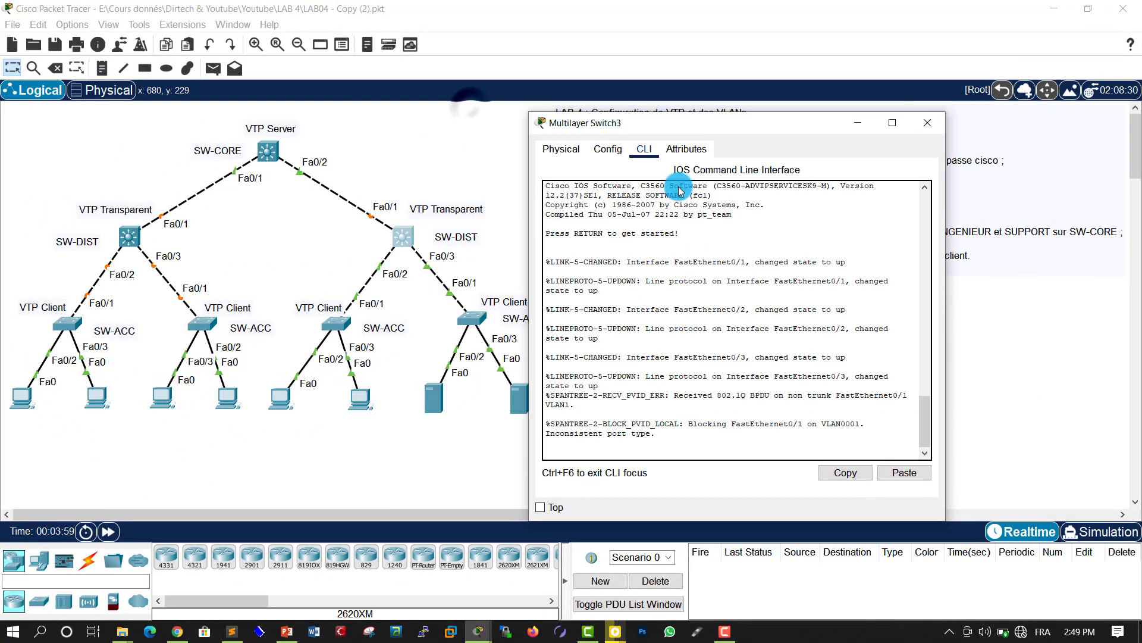
key("Return")
key("Return")
key("Return")
key("Return")
type("en")
key("Tab")
key("Return")
key("Return")
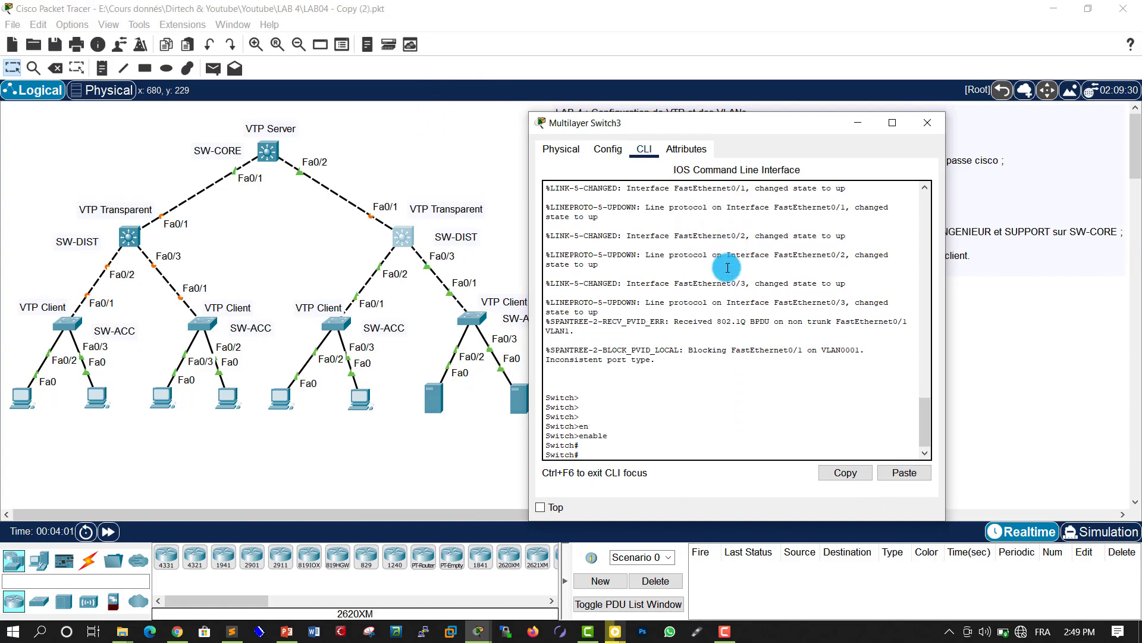
key("Return")
key("Return")
key("Return")
type("confi")
key("Tab")
key("Tab")
key("Return")
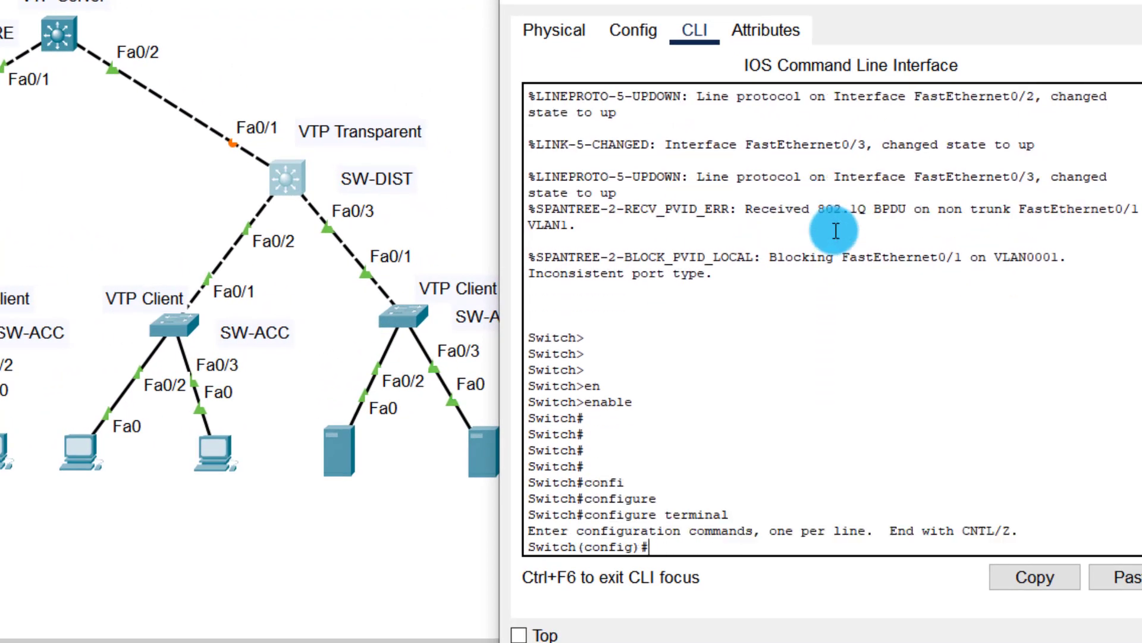
key("Return")
key("Return")
key("Return")
key("Return")
key("Return")
key("Return")
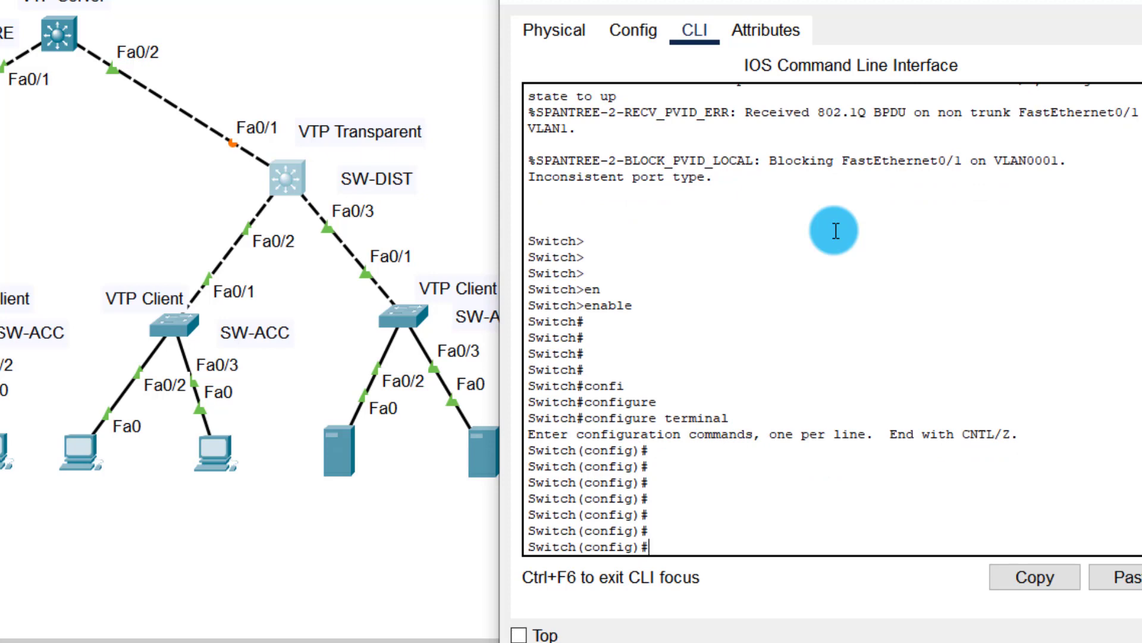
Step: Select the interface range FastEthernet 0/1-3
type("in")
key("Tab")
type("r")
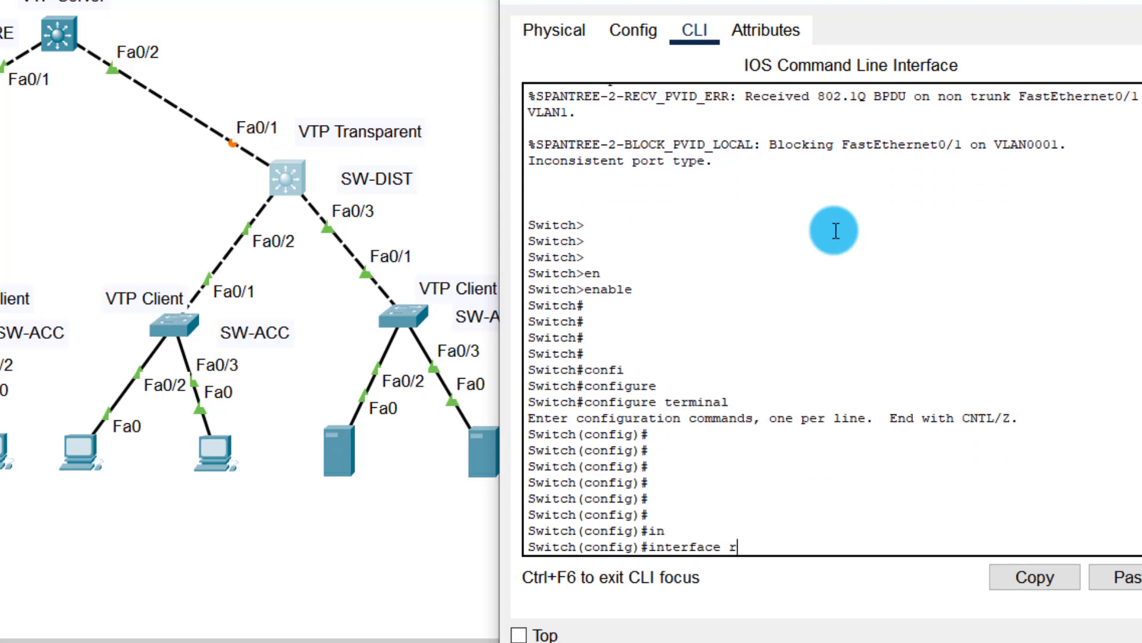
key("Tab")
type("f")
key("Tab")
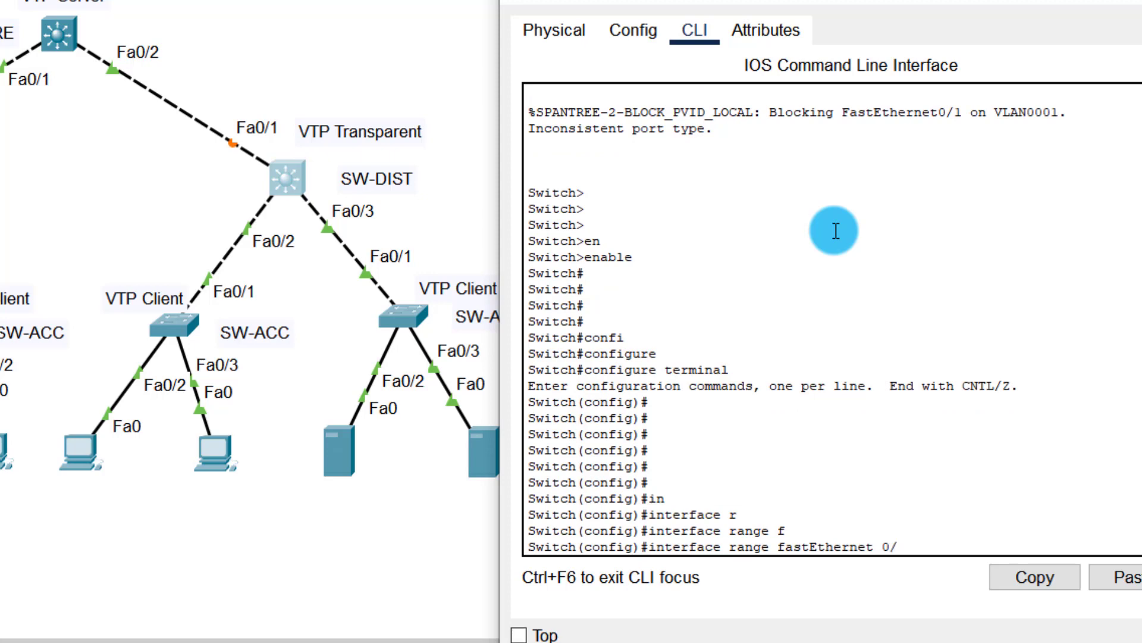
type("0/1-3")
key("Return")
key("Return")
key("Return")
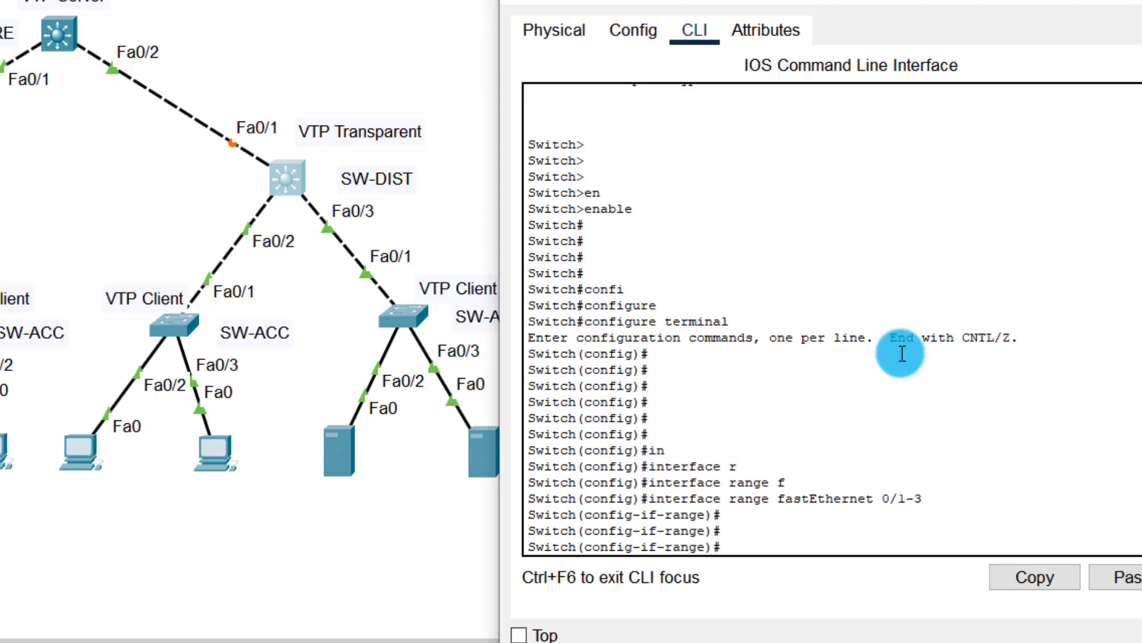
left_click(1051, 504)
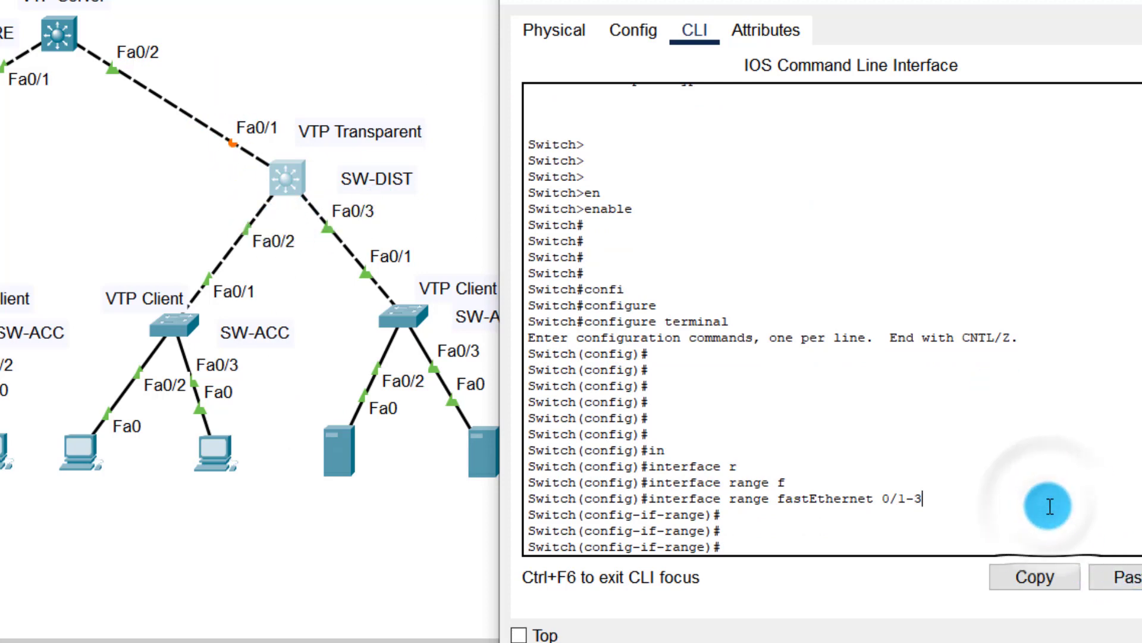
Step: Set trunk encapsulation to dot1q on Fa0/1–3
type("sw")
key("Tab")
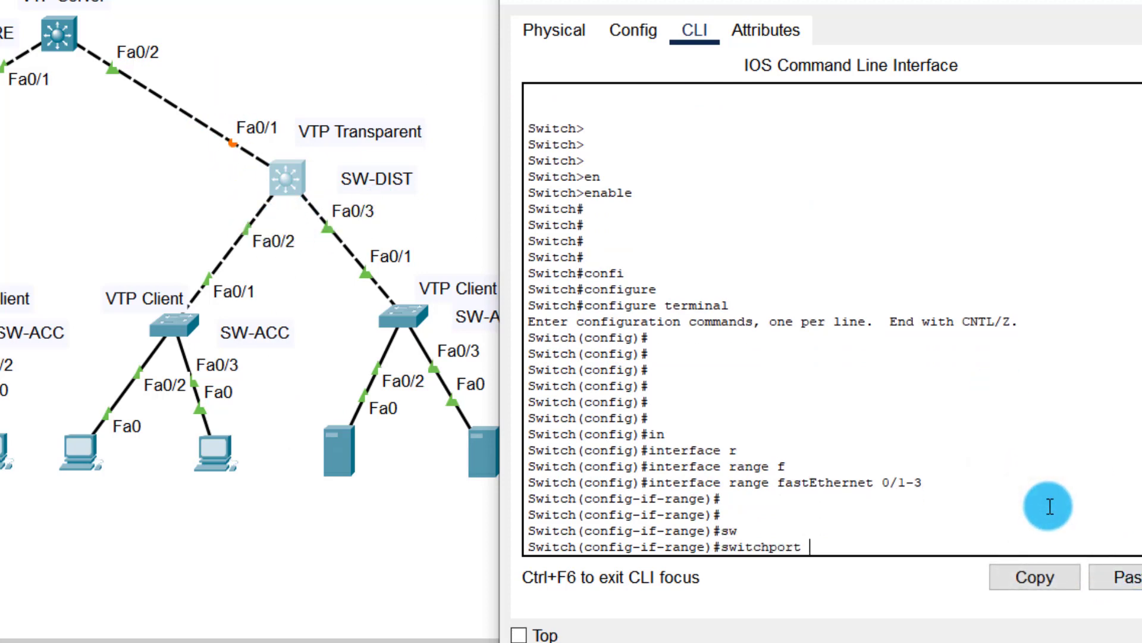
type("tr")
key("Tab")
type("en")
key("Tab")
type("d")
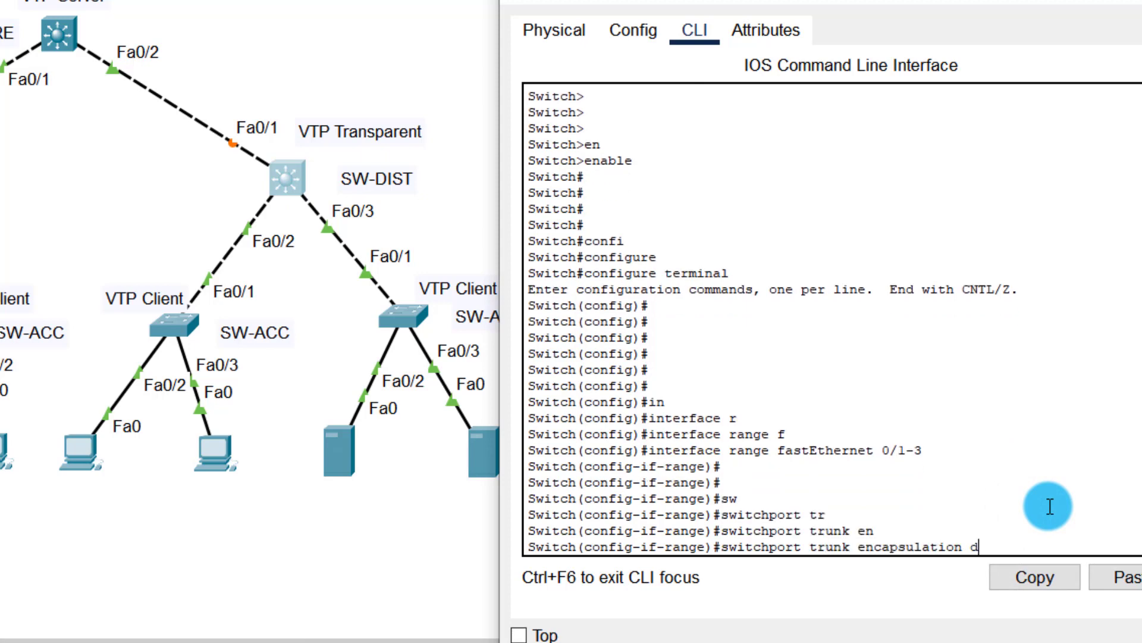
key("Tab")
key("Return")
key("Return")
key("Return")
key("Return")
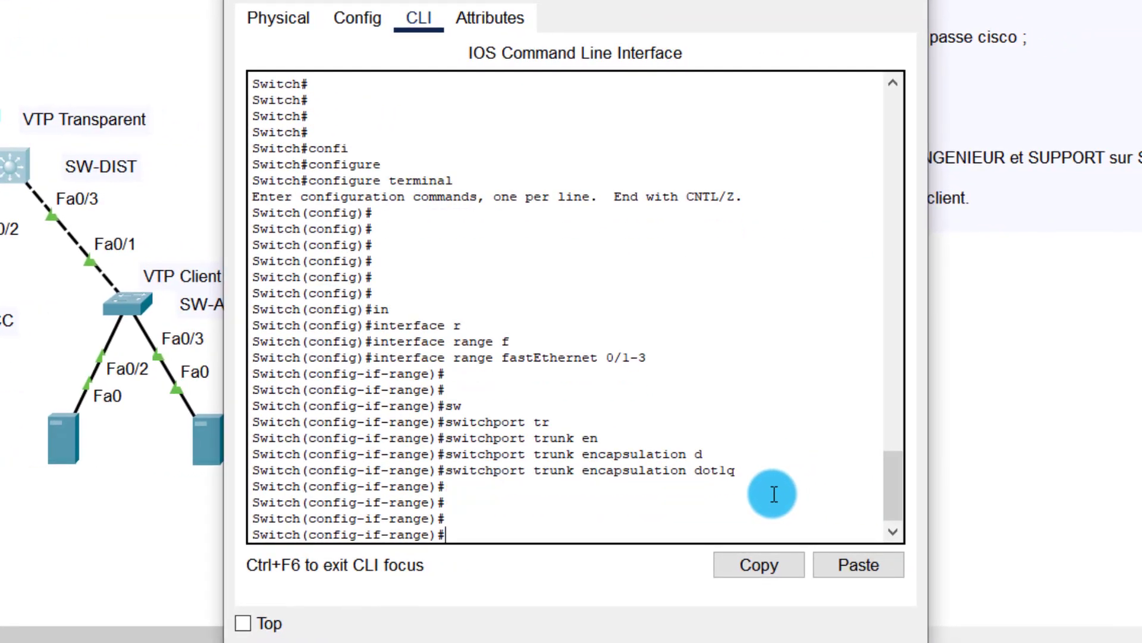
Step: Put Fa0/1–3 into trunk mode with nonegotiate, then exit with end
type("sw")
key("Tab")
type("mo")
key("Tab")
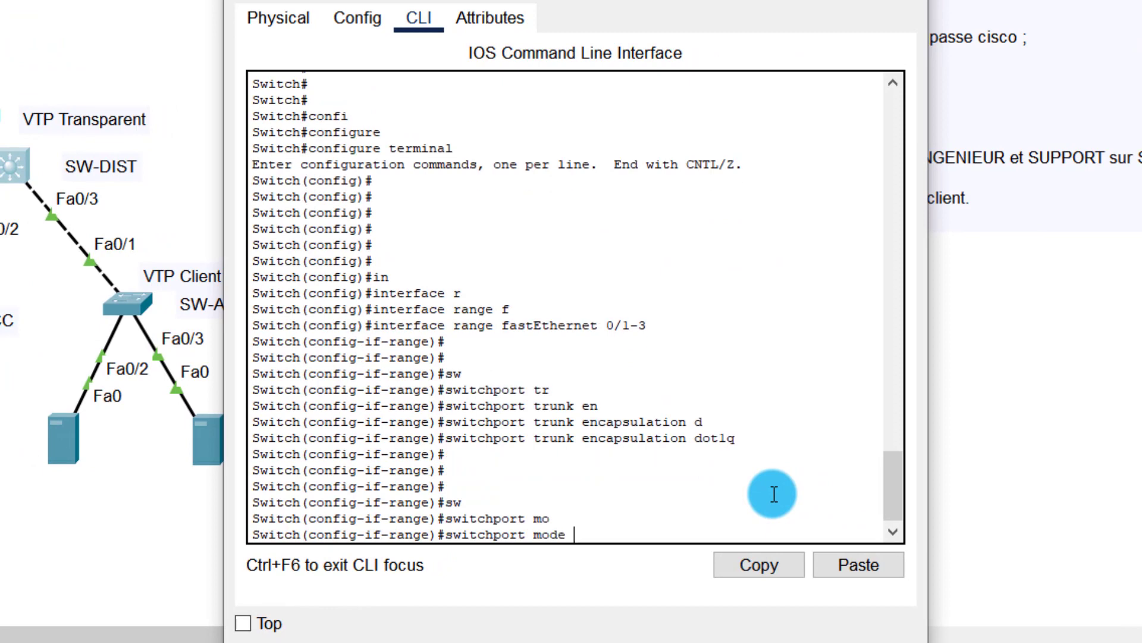
type("tr")
key("Tab")
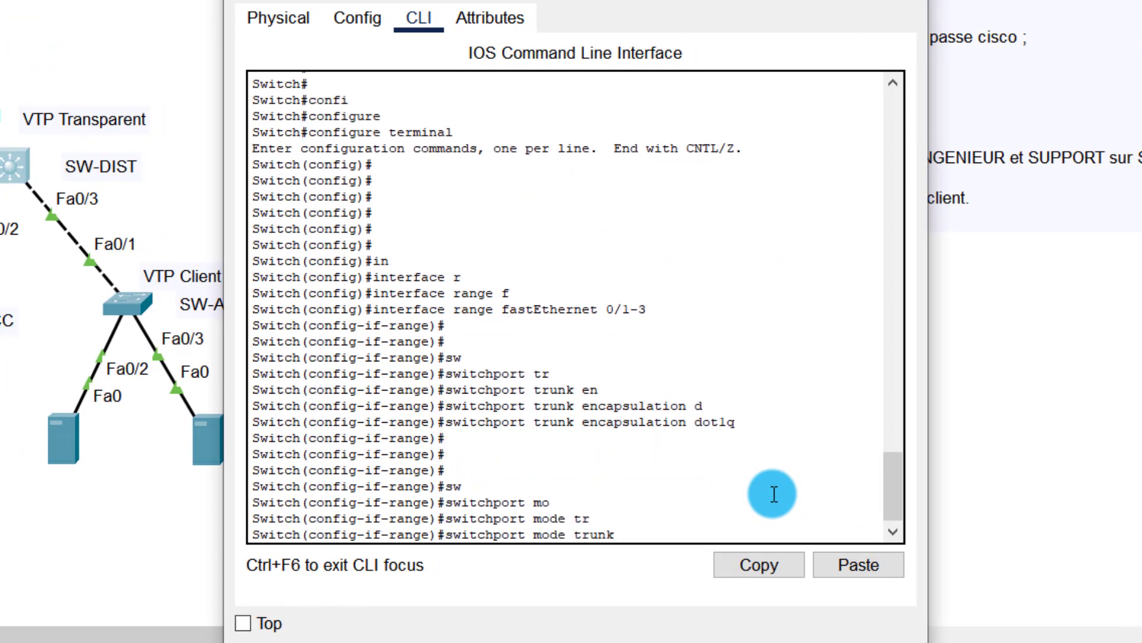
key("Return")
key("Return")
type("sw")
key("Tab")
type("n")
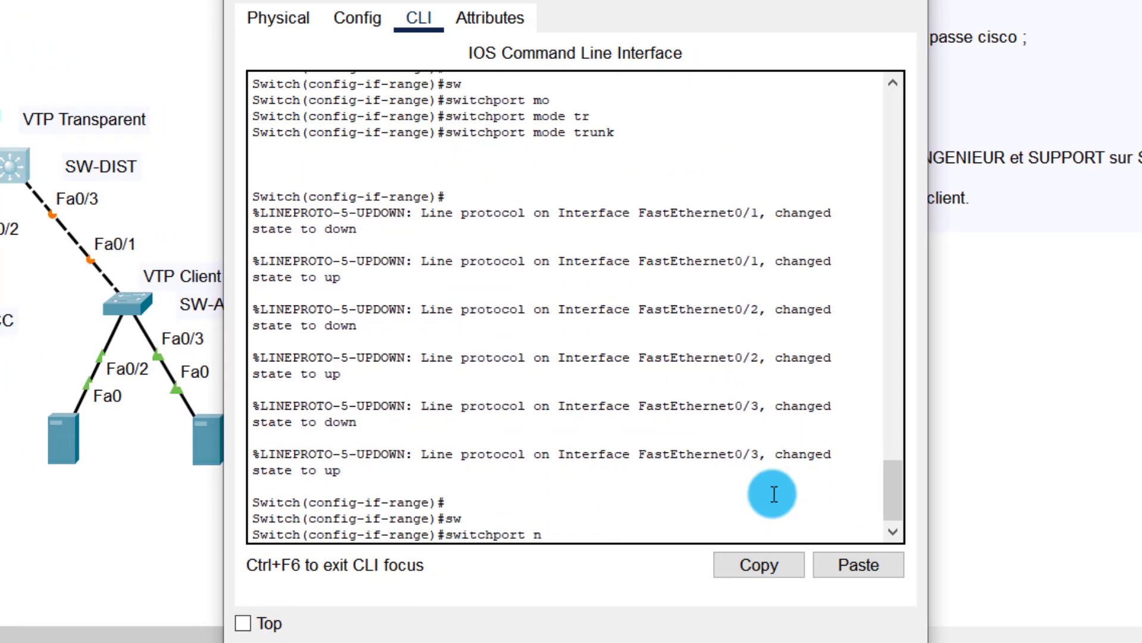
key("Tab")
key("Return")
key("Return")
key("Return")
key("Return")
key("Return")
type("en")
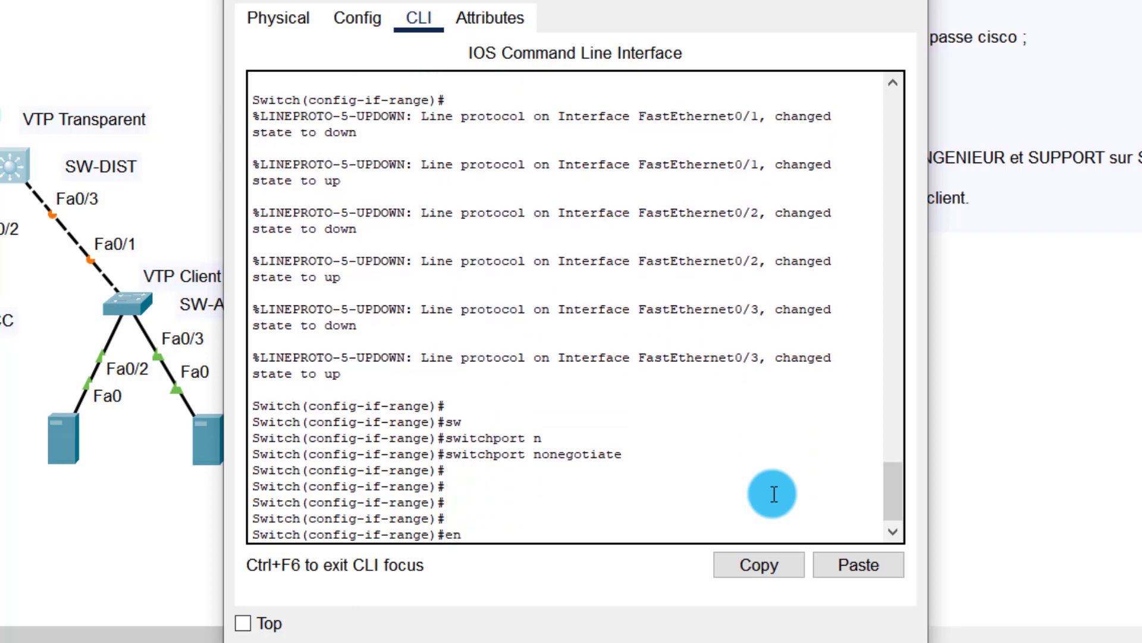
type("d")
key("Return")
key("Return")
key("Return")
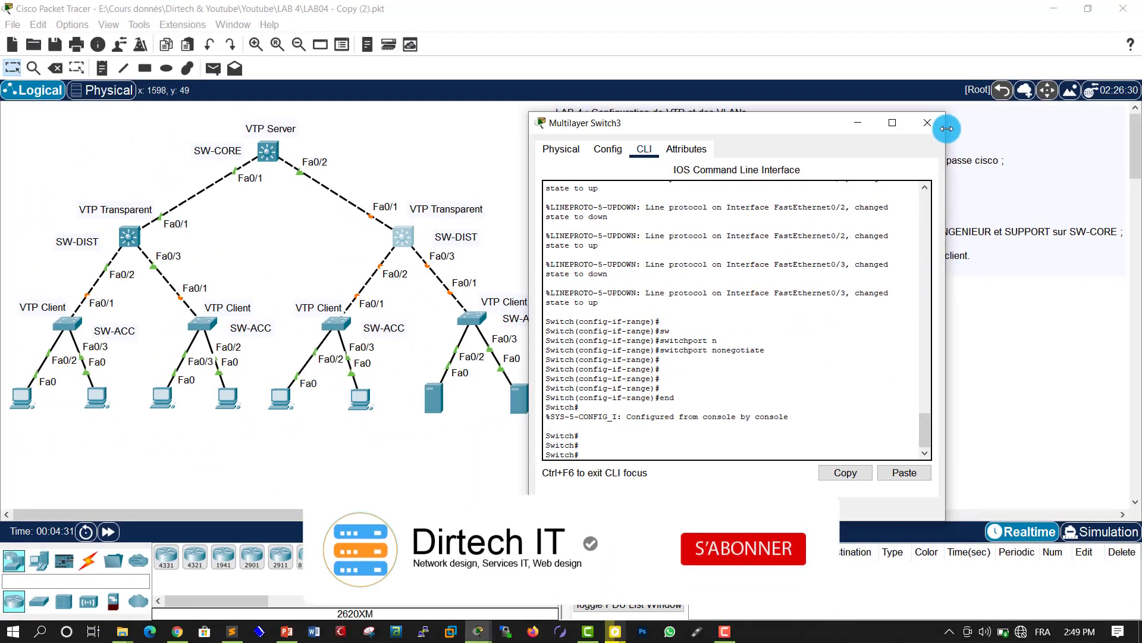
Step: Close the Switch3 console and enter privileged mode in Switch0's CLI
left_click(927, 123)
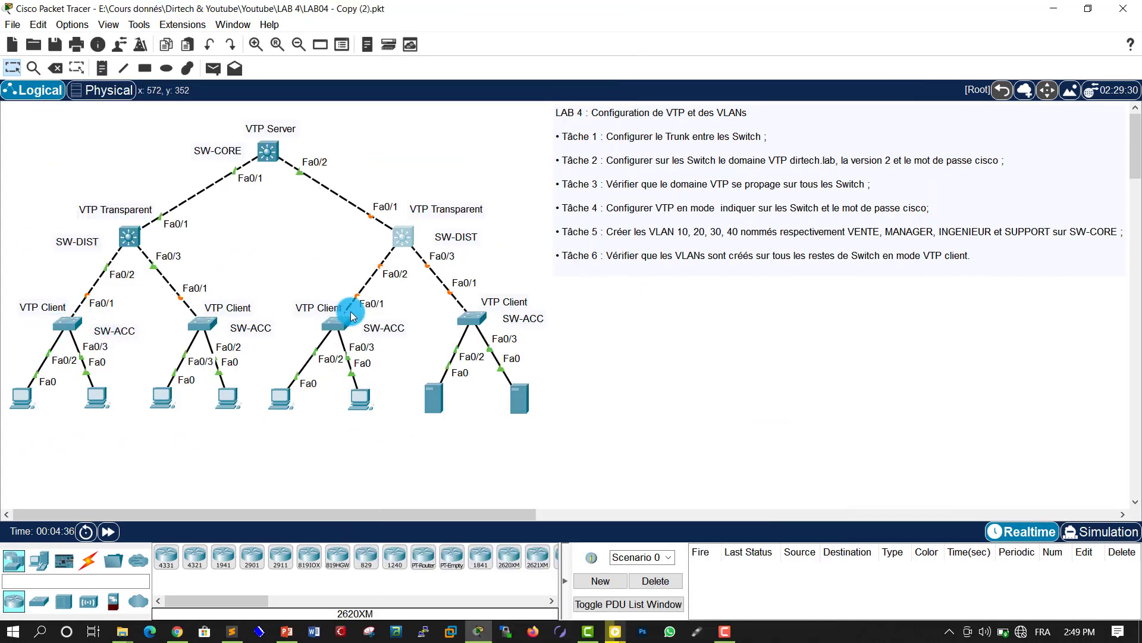
left_click(67, 323)
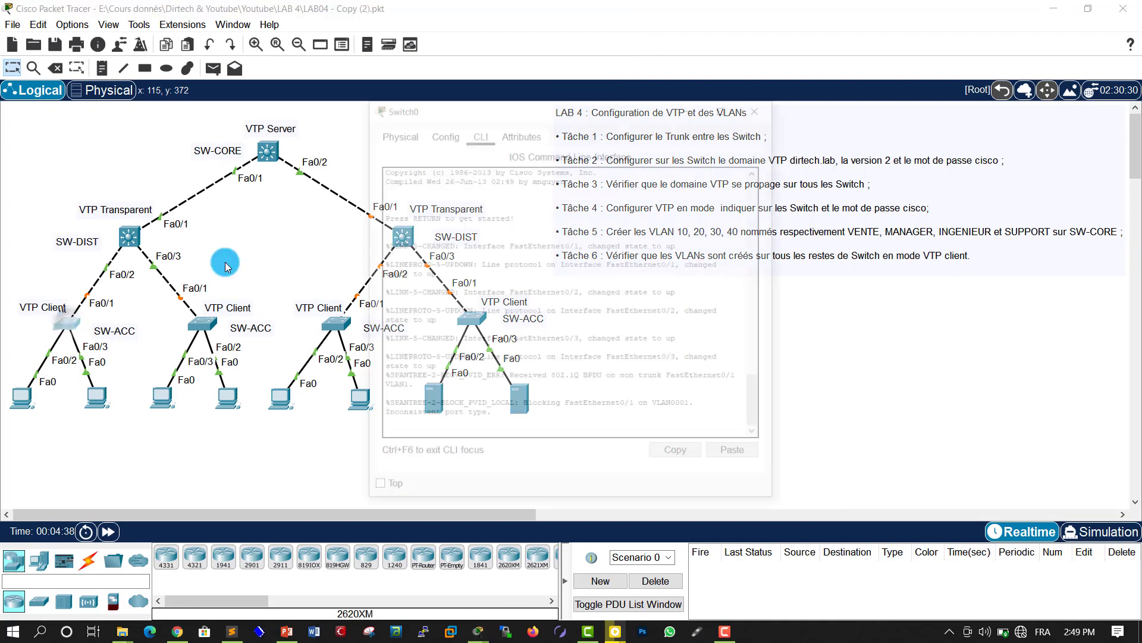
left_click_drag(426, 109, 665, 107)
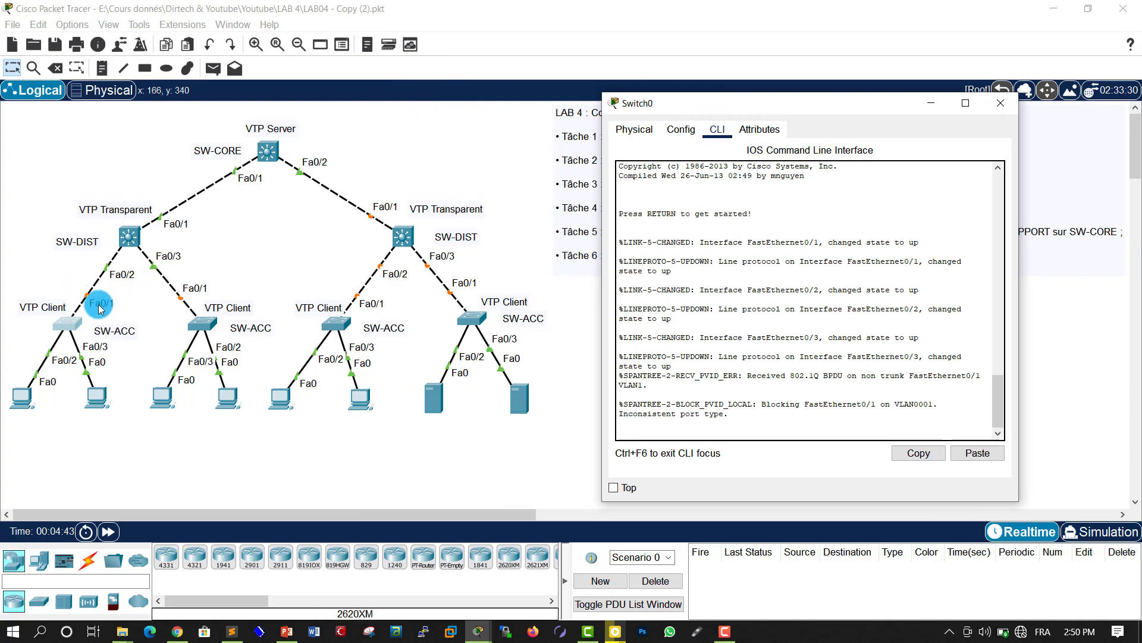
left_click(782, 395)
key("Return")
key("Return")
key("Return")
key("Return")
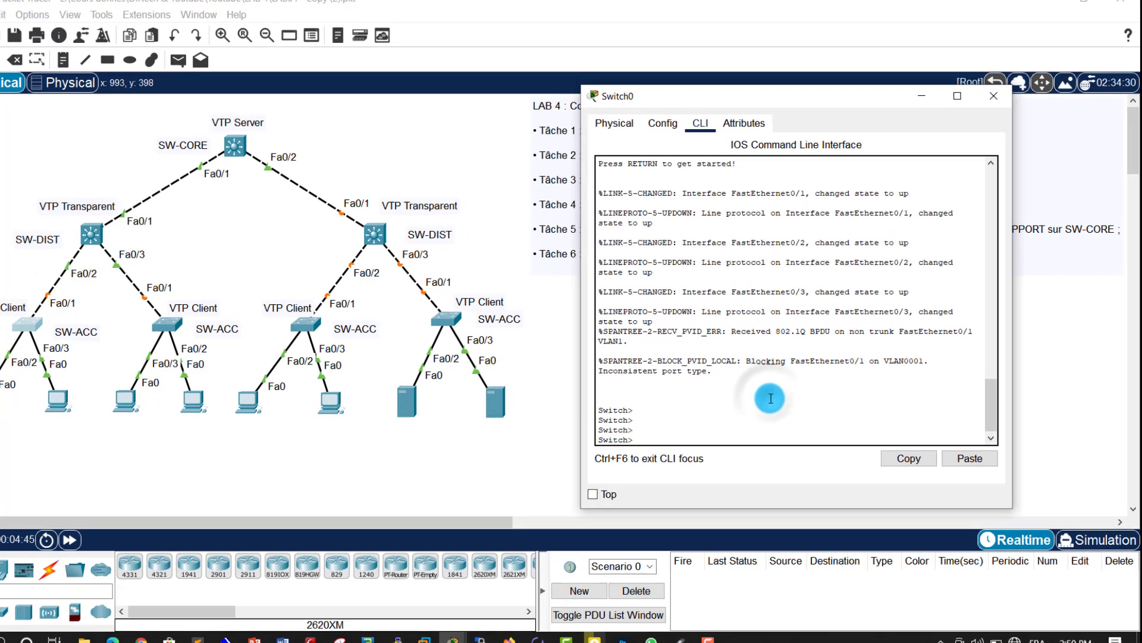
type("en")
key("Tab")
key("Return")
key("Return")
Step: Enter global configuration and select interface FastEthernet 0/1 on Switch0
type("co")
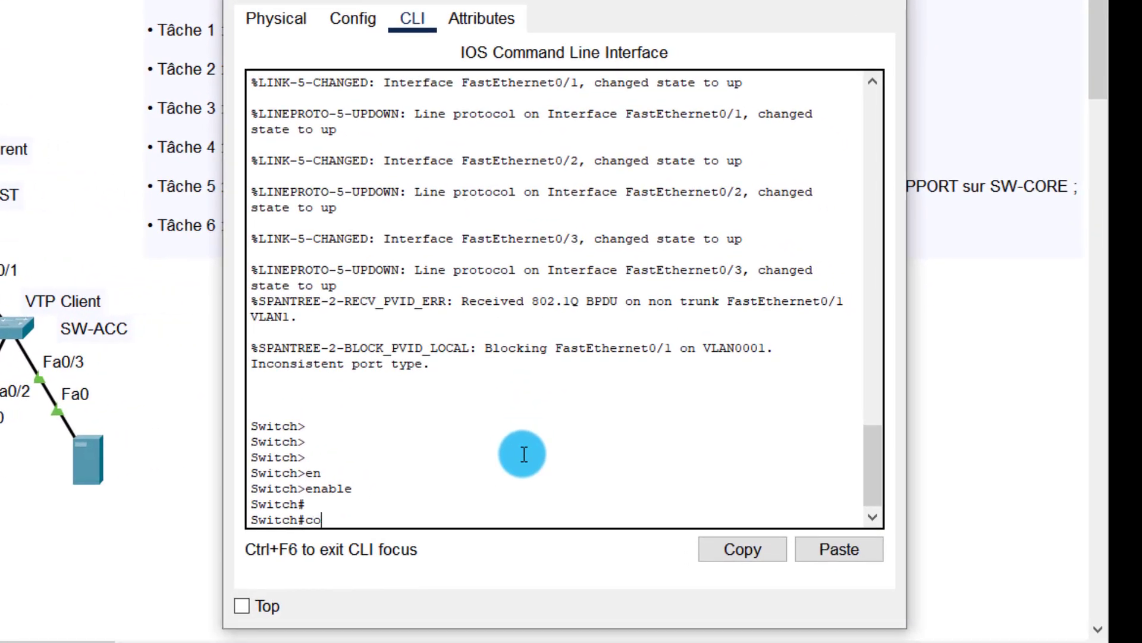
type("nfi")
key("Tab")
type("t")
key("Tab")
key("Return")
key("Return")
key("Return")
key("Return")
key("Return")
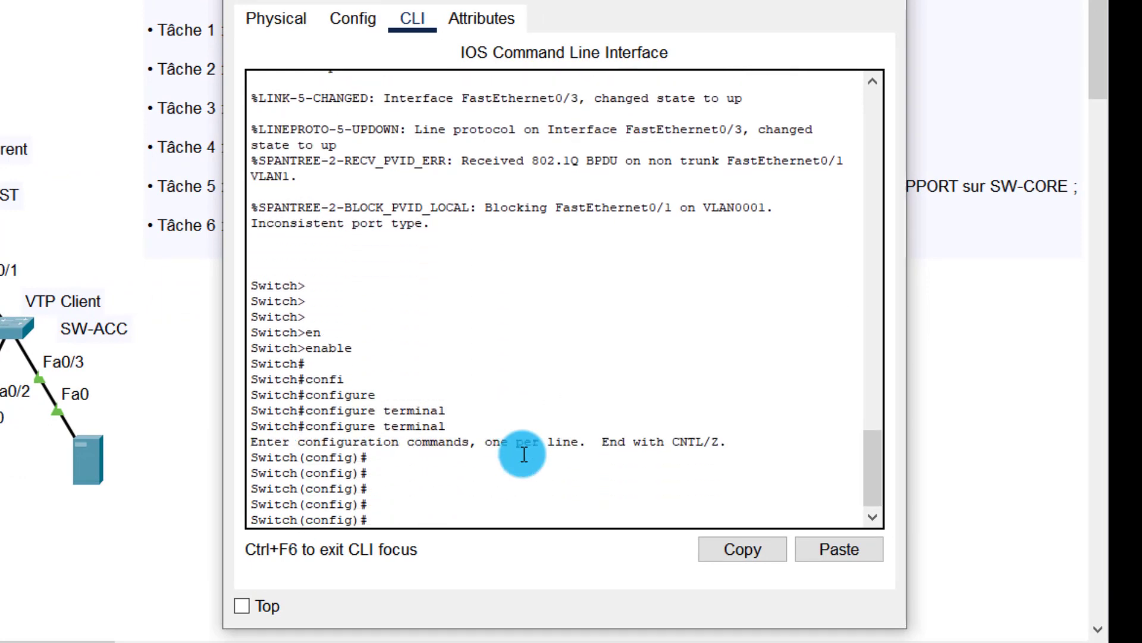
type("in f")
key("Tab")
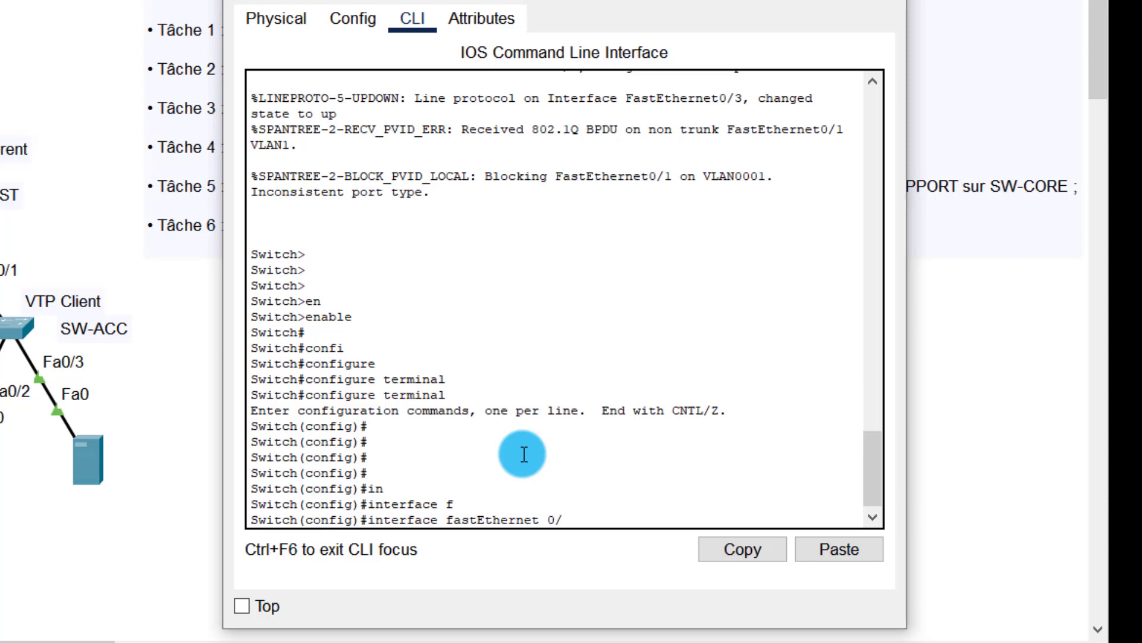
type("0/1")
key("Return")
key("Return")
key("Return")
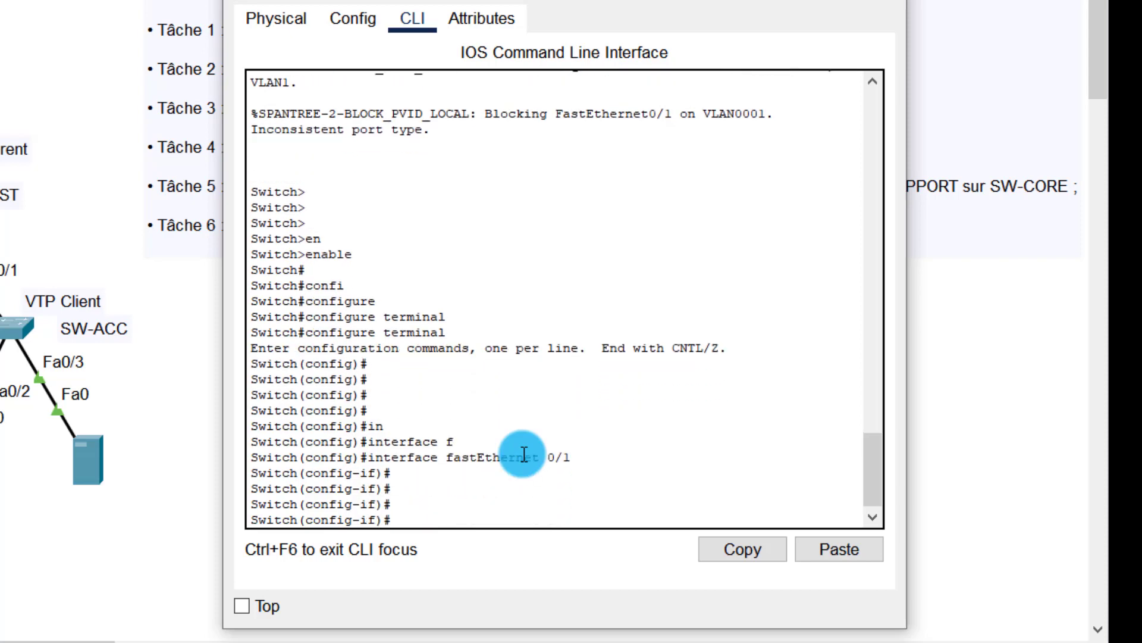
Step: Set Switch0's Fa0/1 to switchport mode trunk
type("sw")
key("Tab")
type("mo")
key("Tab")
type("tchpo")
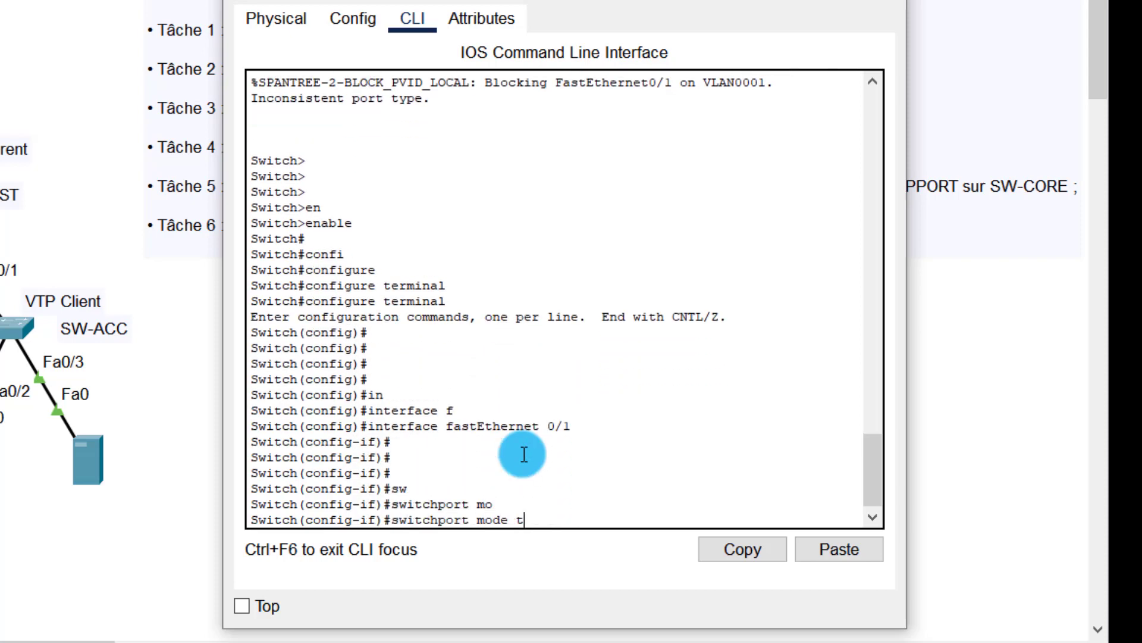
type("r")
key("Tab")
key("Return")
Step: Apply switchport nonegotiate on Fa0/1 and end configuration mode
key("Return")
key("Return")
type("sw")
key("Tab")
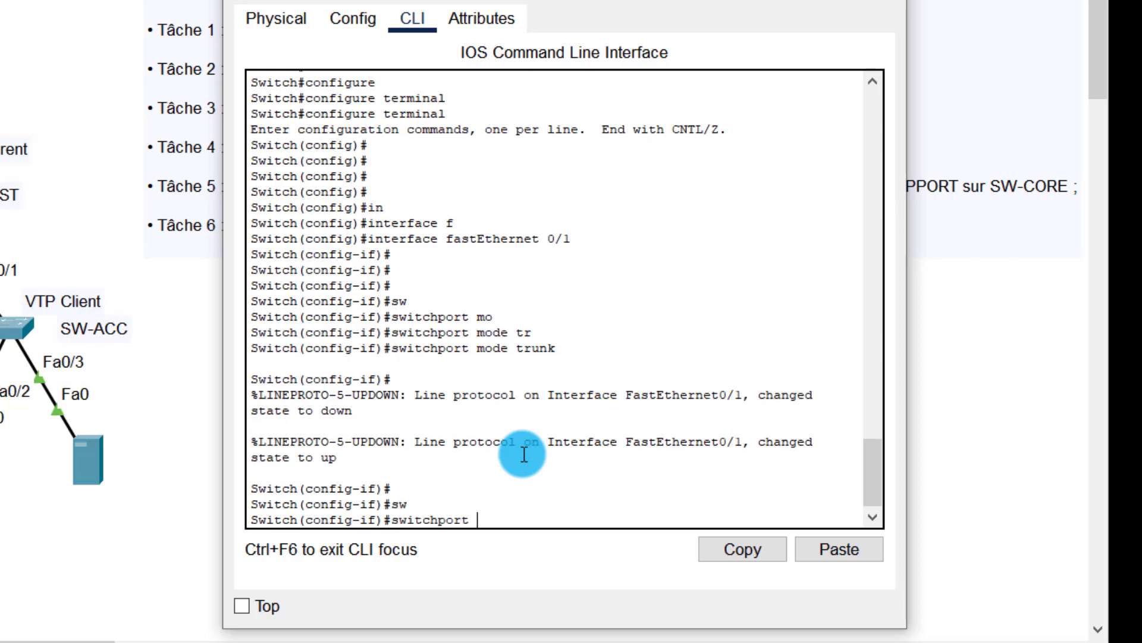
type("n")
key("Tab")
key("Return")
key("Return")
key("Return")
key("Return")
key("Return")
key("Return")
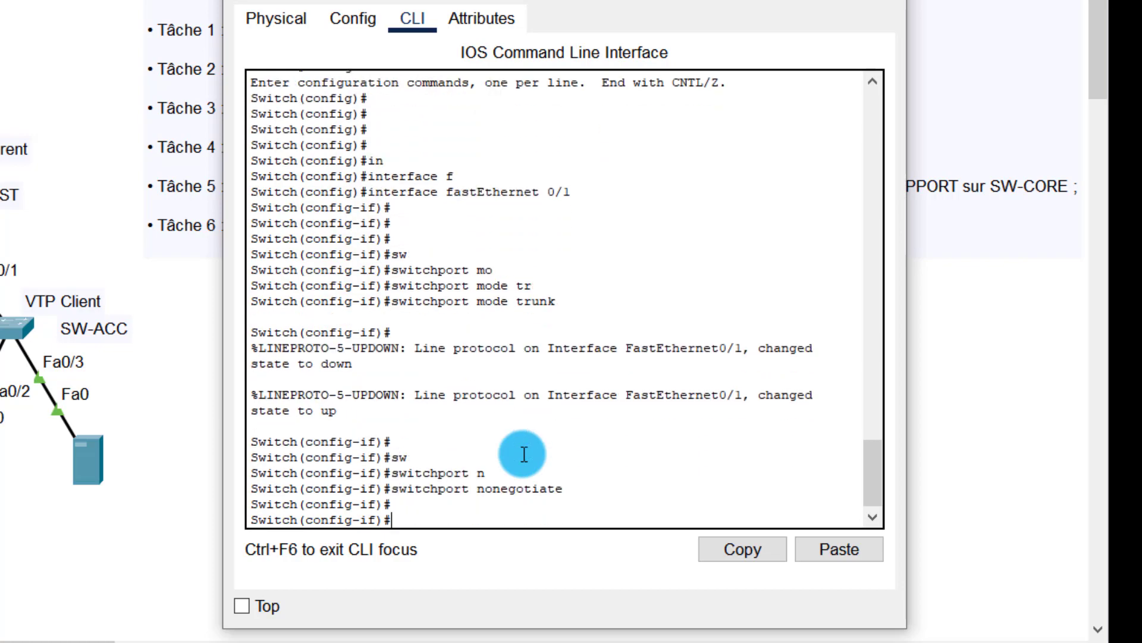
type("end")
key("Return")
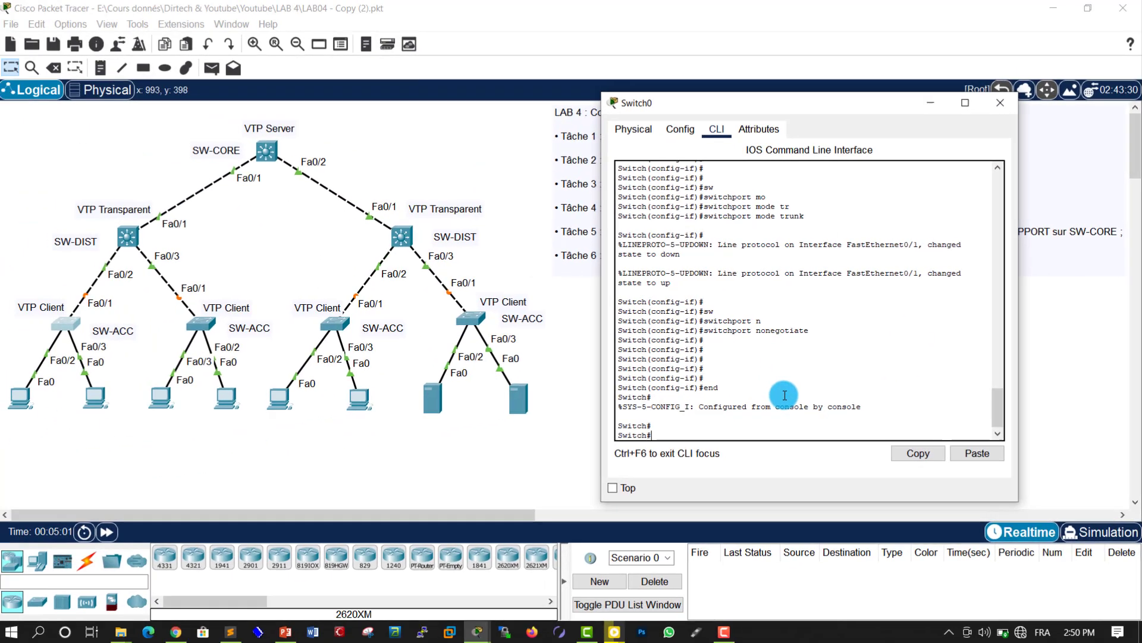
key("Return")
key("Return")
Step: Close the Switch0 console and enter privileged mode in Switch1's CLI
left_click(1000, 103)
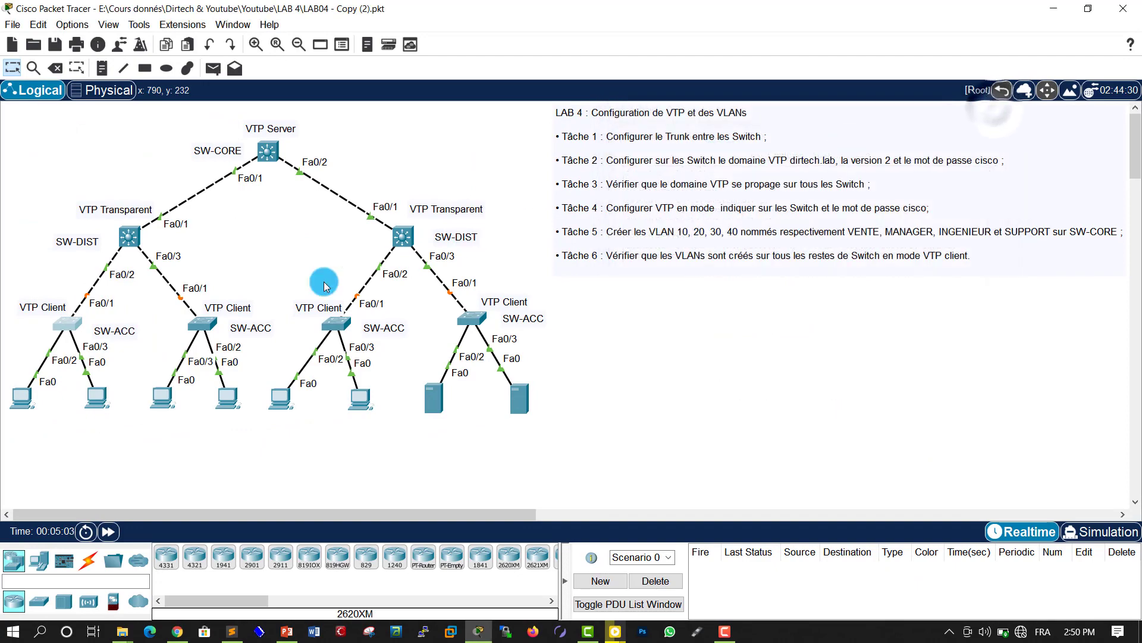
left_click(204, 327)
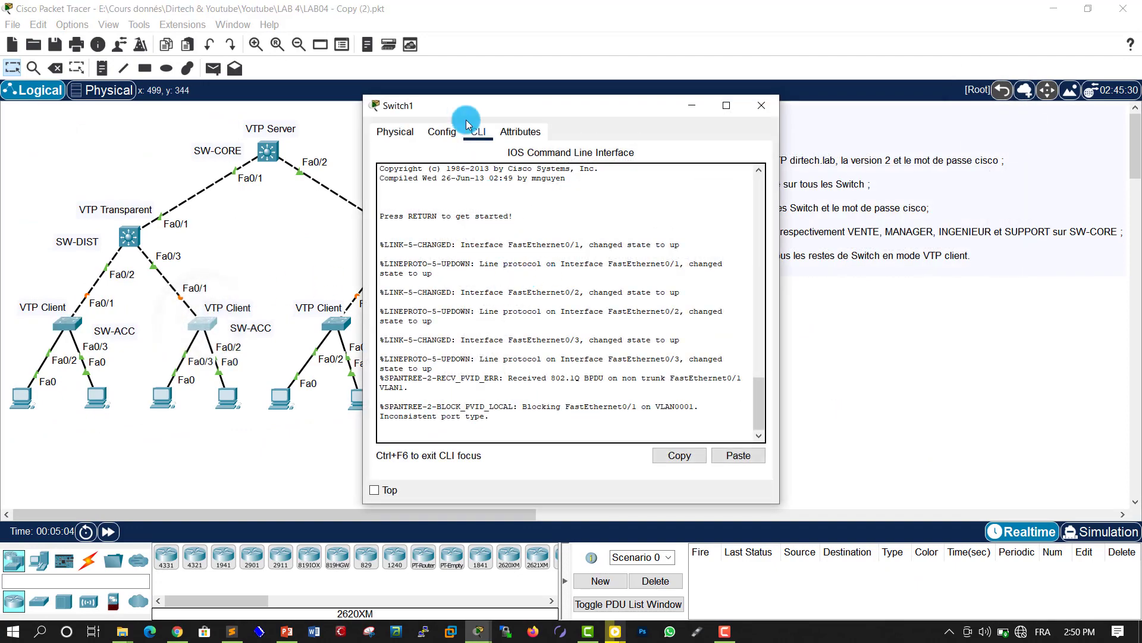
left_click_drag(454, 106, 737, 121)
left_click(803, 364)
key("Return")
key("Return")
key("Return")
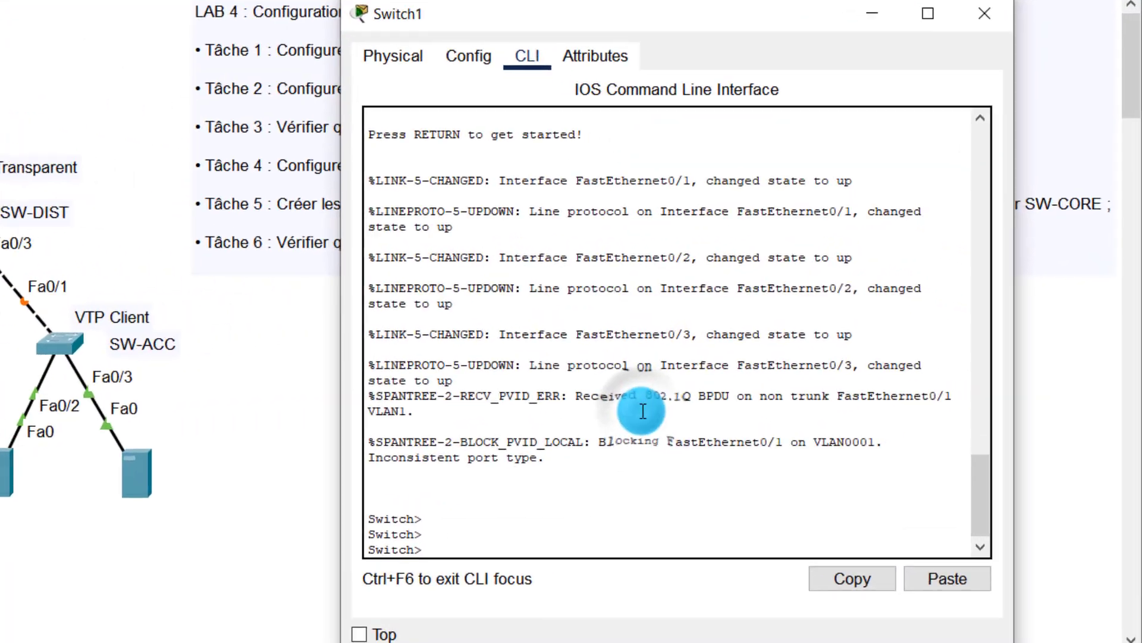
type("en")
key("Tab")
key("Return")
key("Return")
Step: Enter global configuration and select interface FastEthernet 0/1 on Switch1
key("Return")
type("conf")
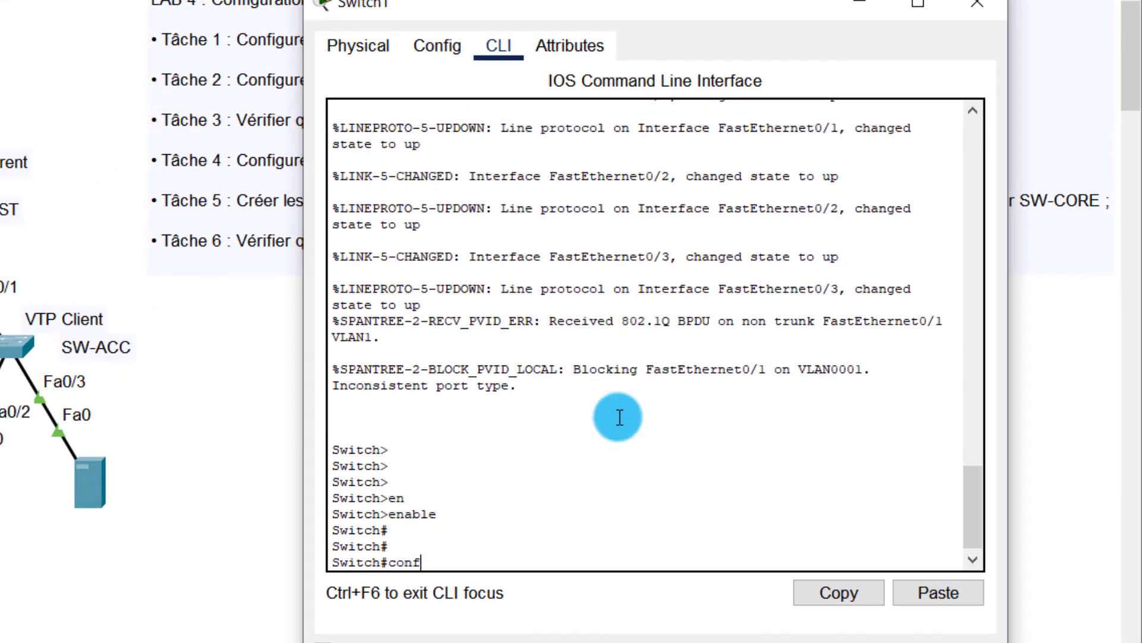
key("Tab")
type("t")
key("Tab")
key("Tab")
key("Return")
key("Return")
key("Return")
key("Return")
key("Return")
key("Return")
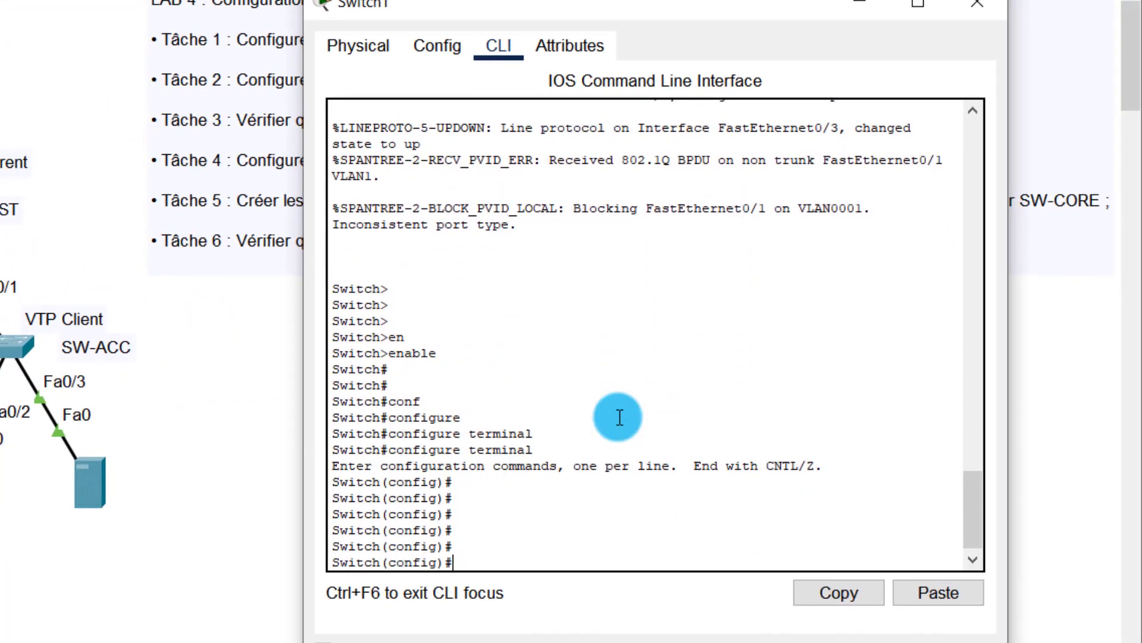
type("in")
key("Tab")
type("f")
key("Tab")
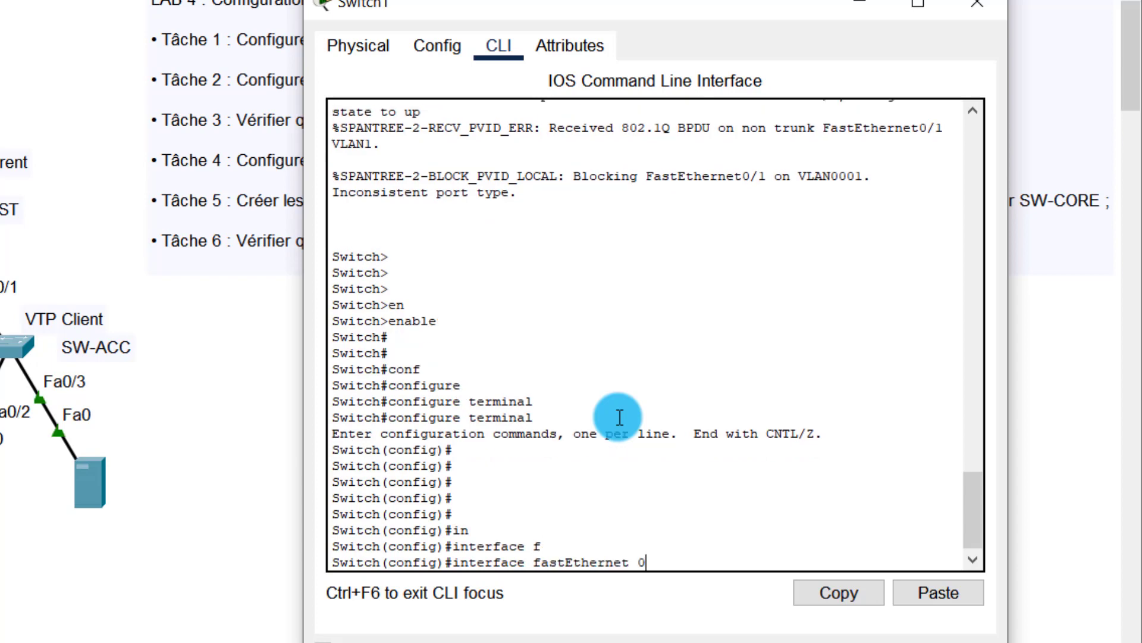
type("0/1")
key("Return")
key("Return")
key("Return")
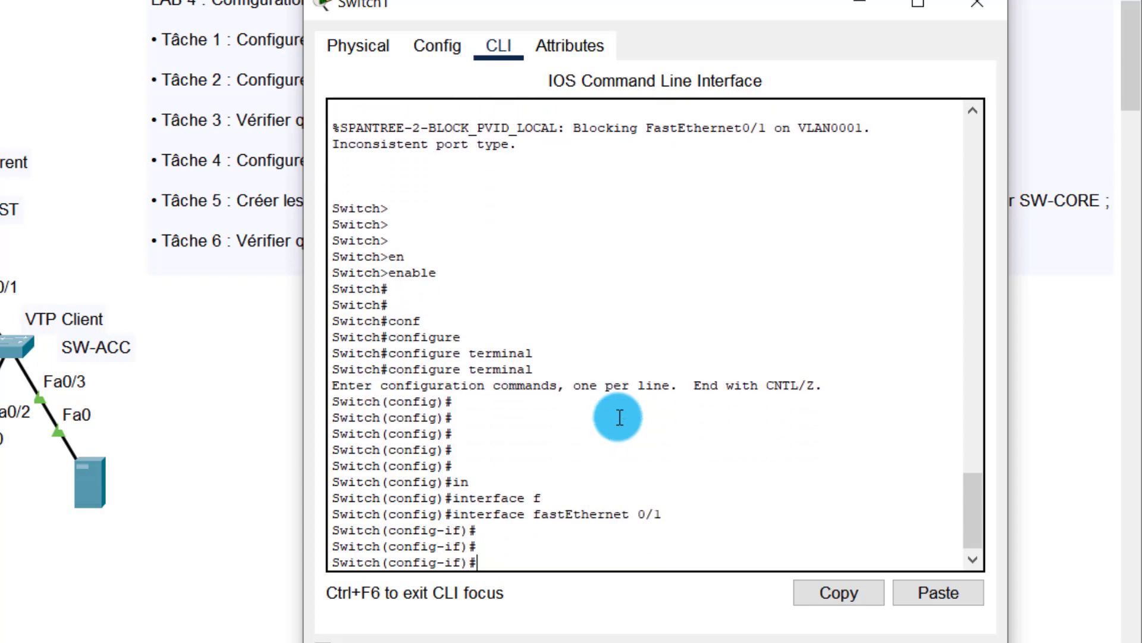
Step: Set Switch1's Fa0/1 to switchport mode trunk
type("sw")
key("Tab")
type("mo")
key("Tab")
type("t")
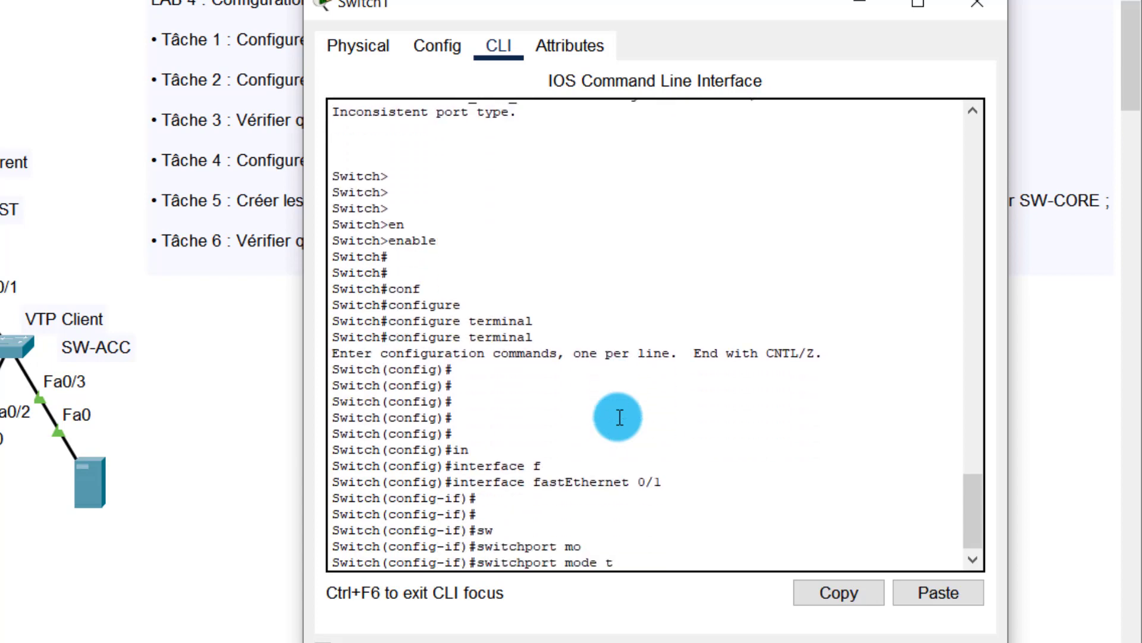
type("r")
key("Tab")
key("Return")
key("Return")
key("Return")
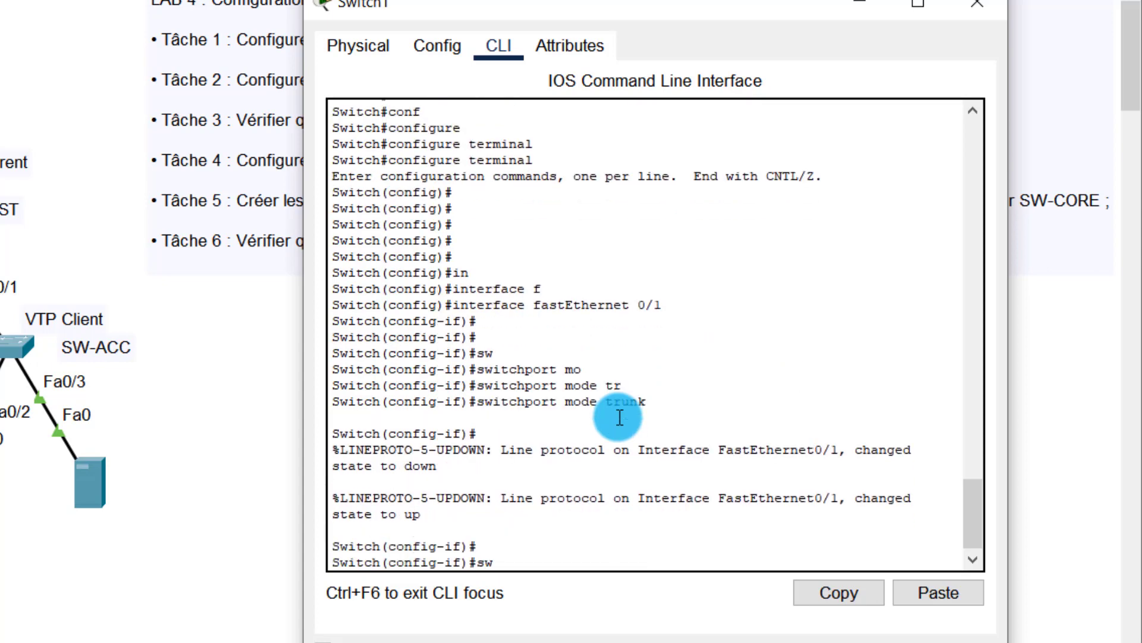
Step: Apply switchport nonegotiate, end configuration, and close Switch1's window
type("sw")
key("Tab")
type("n")
key("Tab")
key("Return")
key("Return")
key("Return")
key("Return")
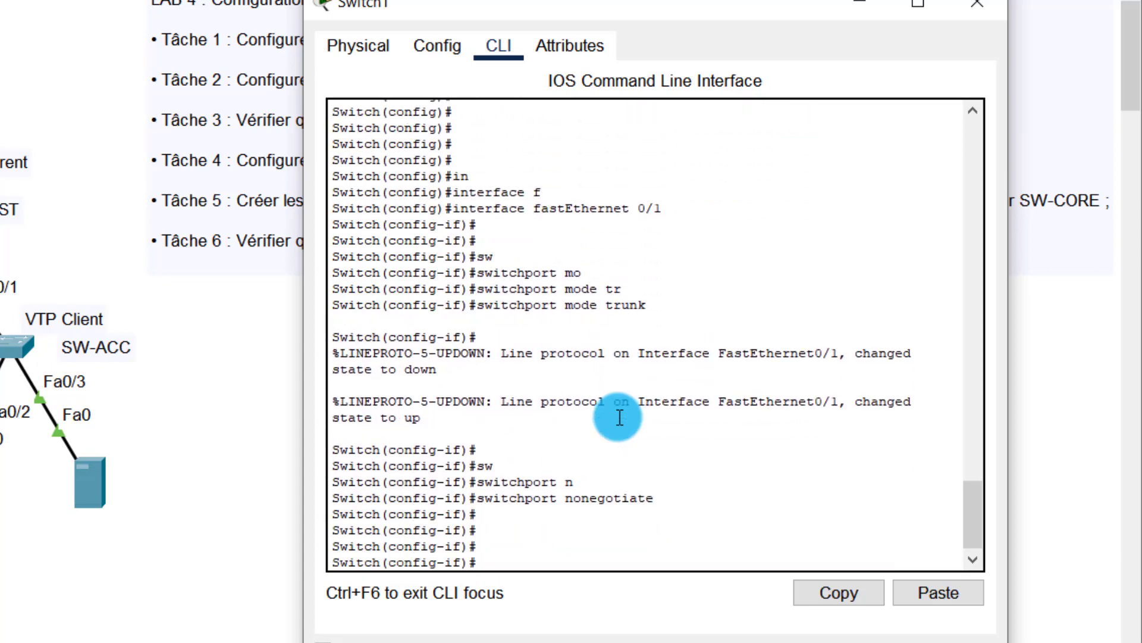
type("end")
key("Return")
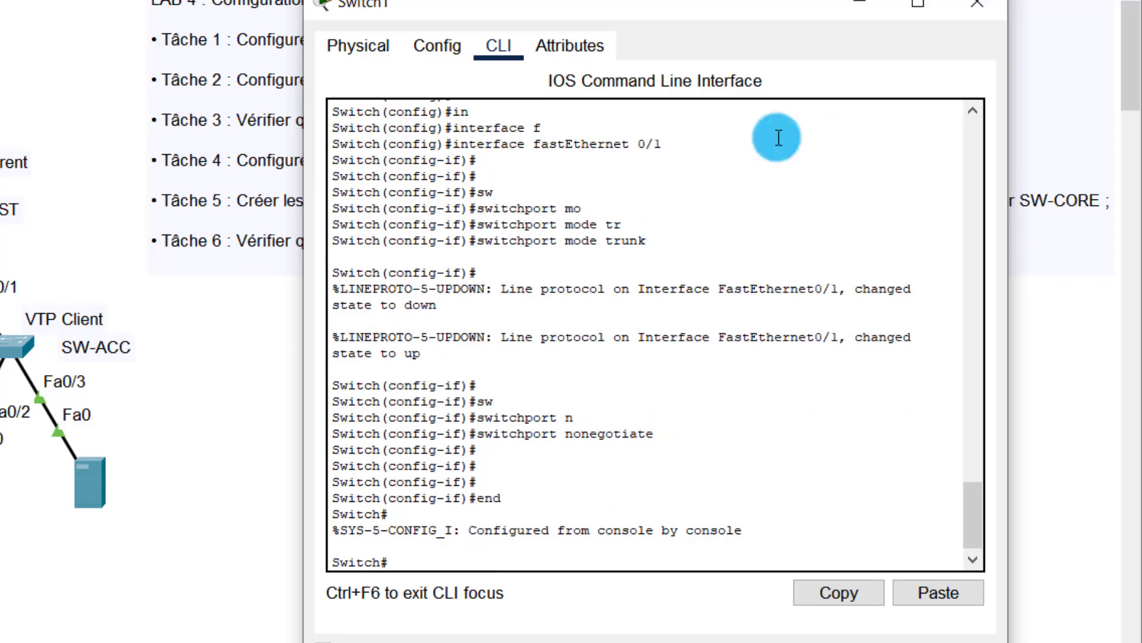
left_click(968, 7)
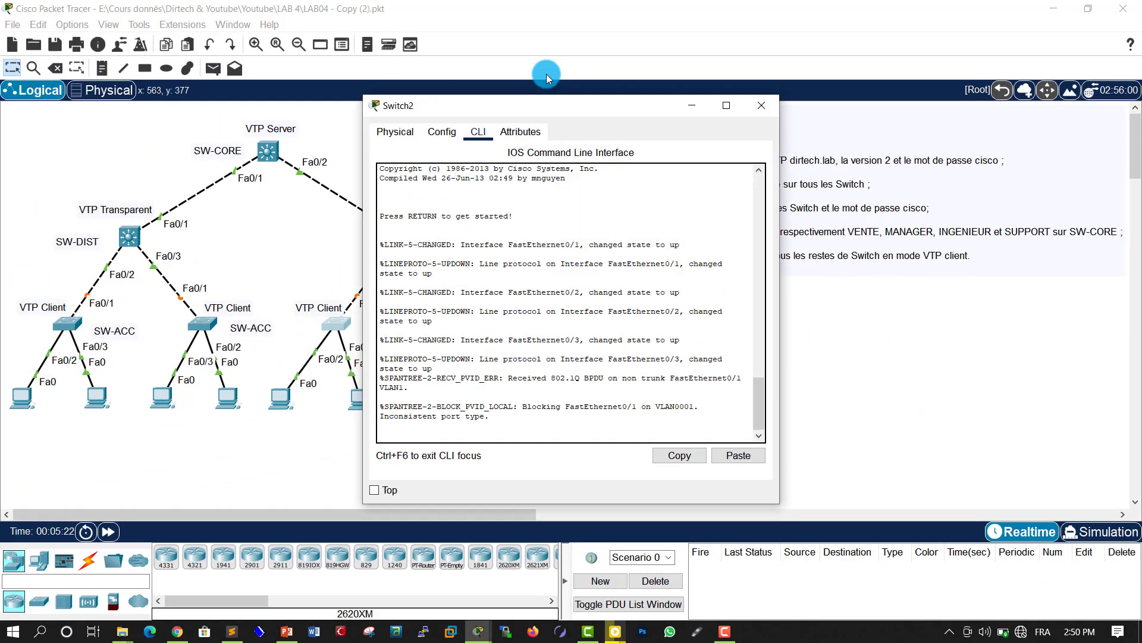
Step: In Switch2's CLI, enter privileged mode and global configuration mode
left_click_drag(504, 109, 782, 104)
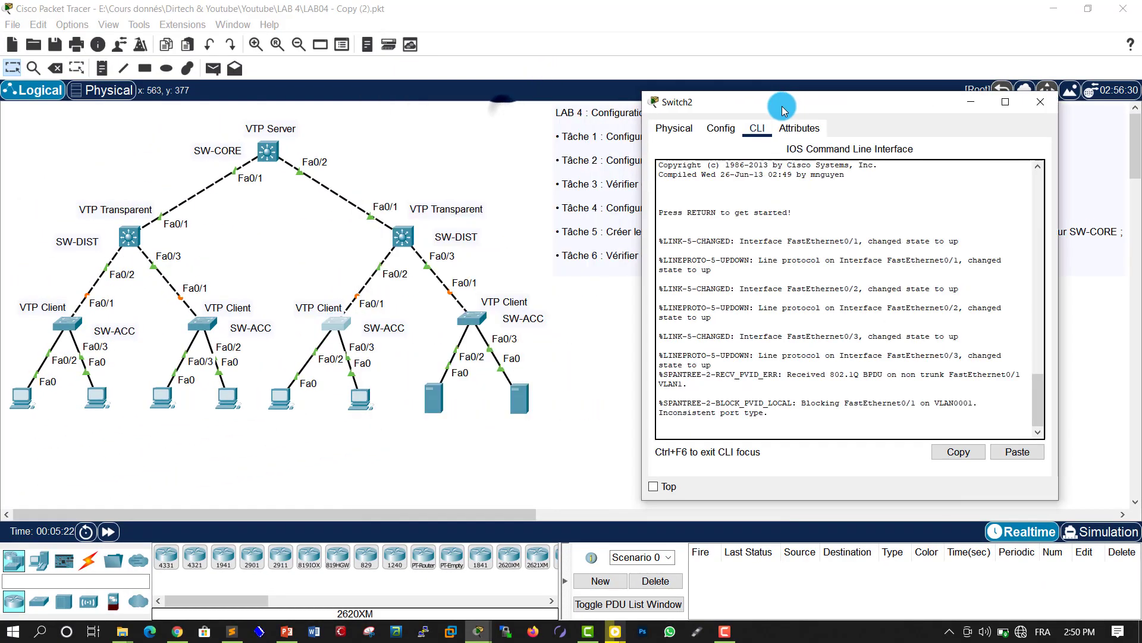
left_click(791, 269)
key("Return")
key("Return")
key("Return")
type("en")
key("Tab")
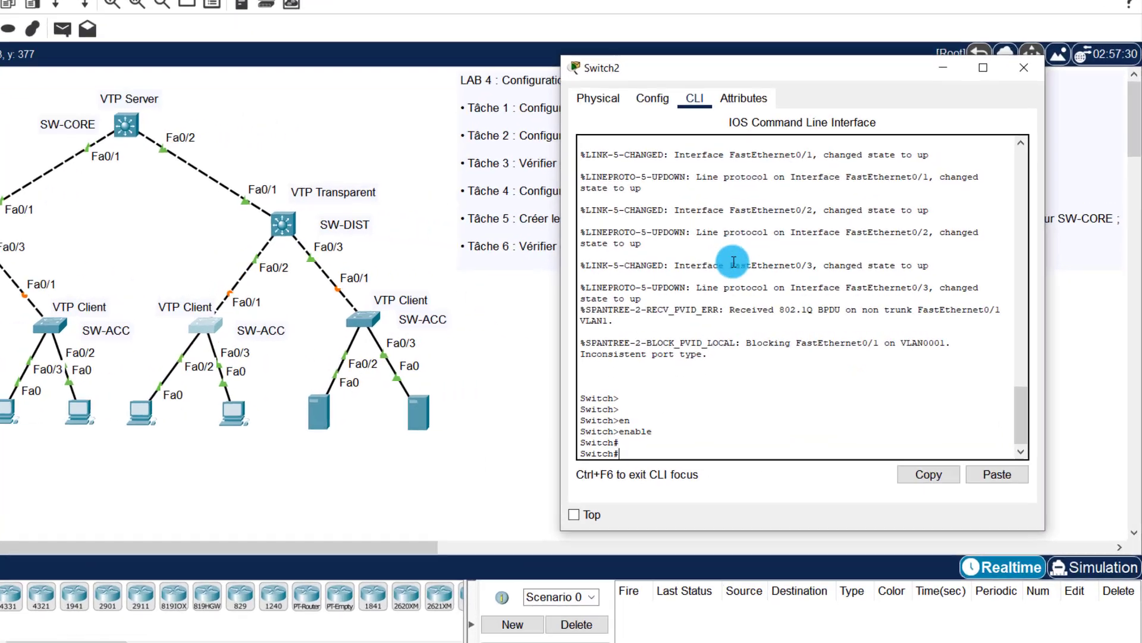
key("Return")
key("Return")
key("Return")
type("confi")
key("Return")
key("Return")
key("Return")
key("Return")
key("Return")
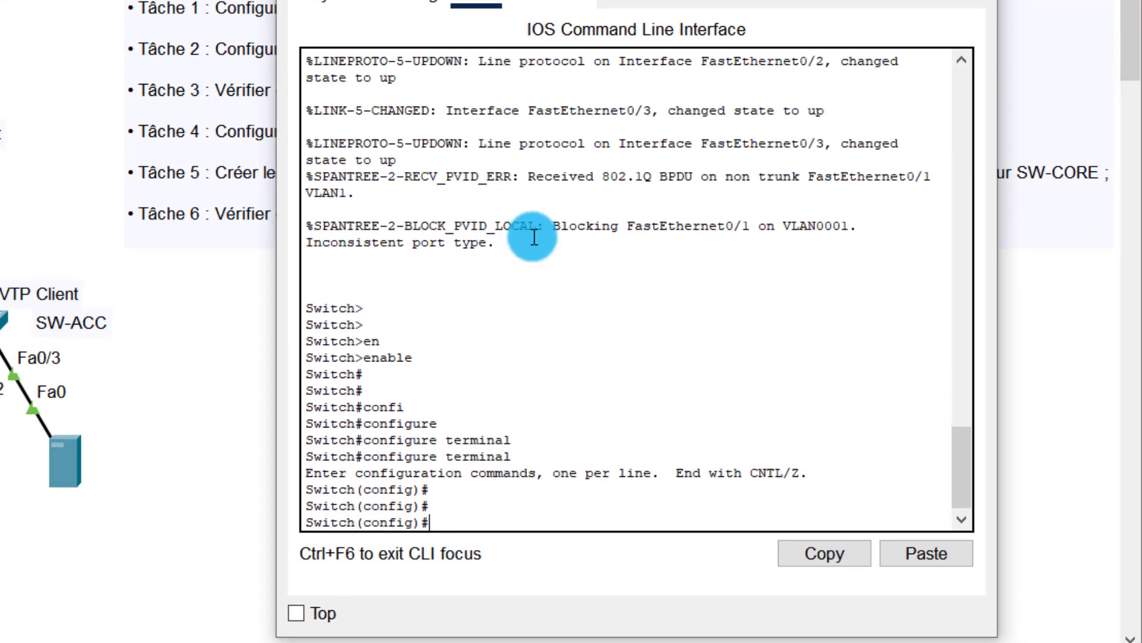
Step: Select interface FastEthernet 0/1 on Switch2
type("in")
key("Tab")
type("f")
key("Tab")
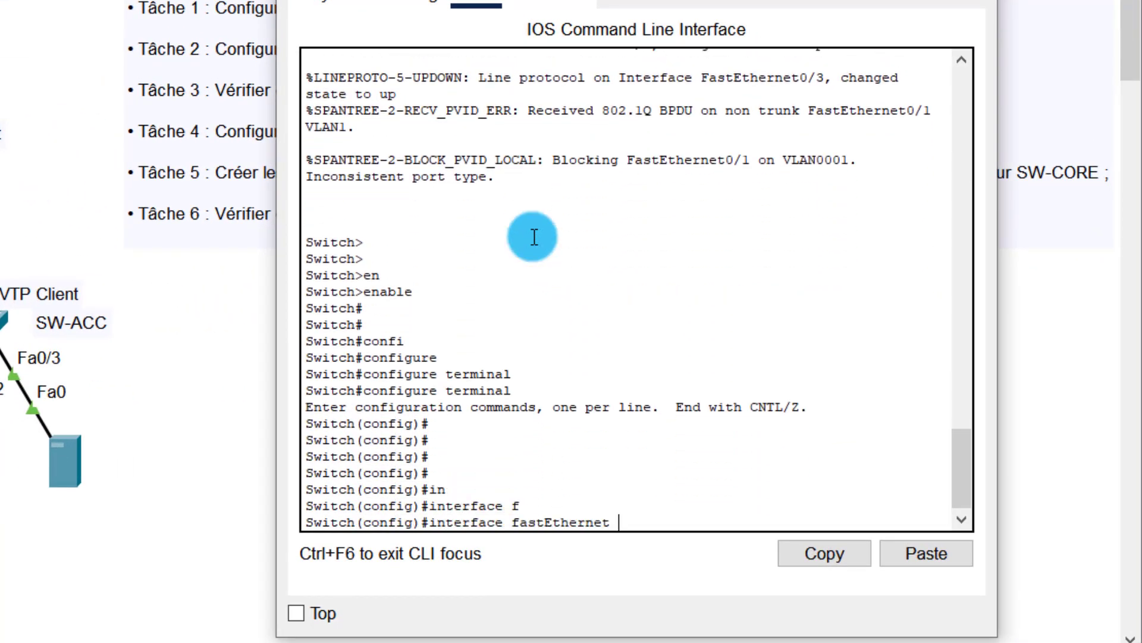
type("0/1")
key("Return")
Step: Set Switch2's Fa0/1 to switchport mode trunk
key("Return")
type("sw")
key("Tab")
type("m")
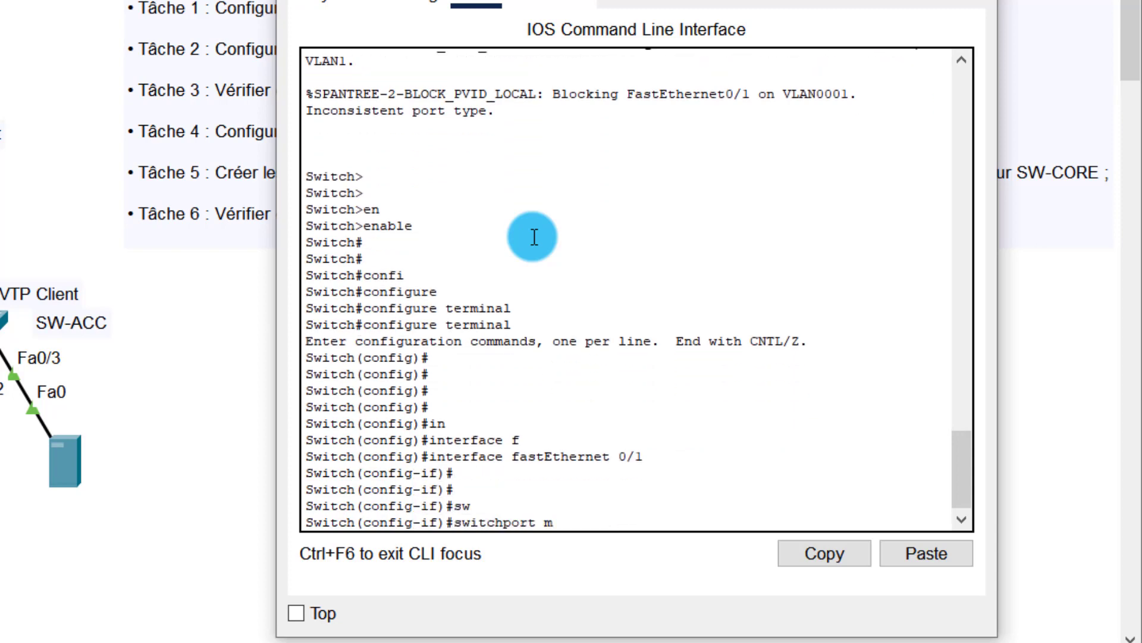
type("o")
key("Tab")
type("tr")
key("Tab")
Step: Apply switchport nonegotiate on Switch2's Fa0/1 and end configuration
key("Return")
key("Return")
key("Return")
type("sw")
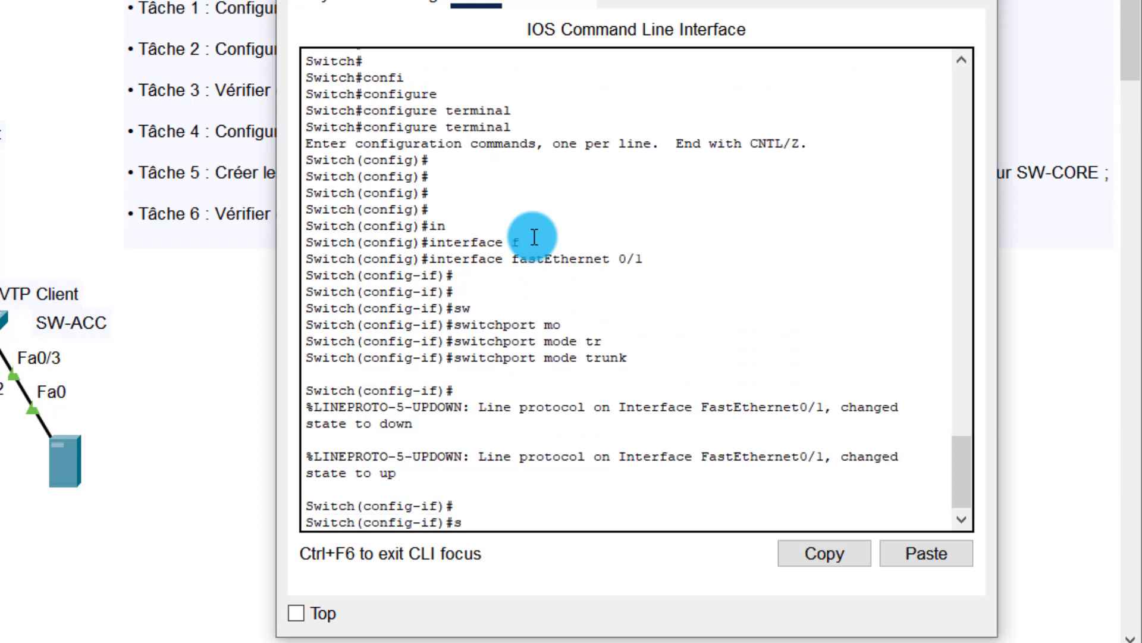
key("Tab")
type("no")
key("Tab")
key("Return")
key("Return")
key("Return")
key("Return")
key("Return")
key("Return")
key("Return")
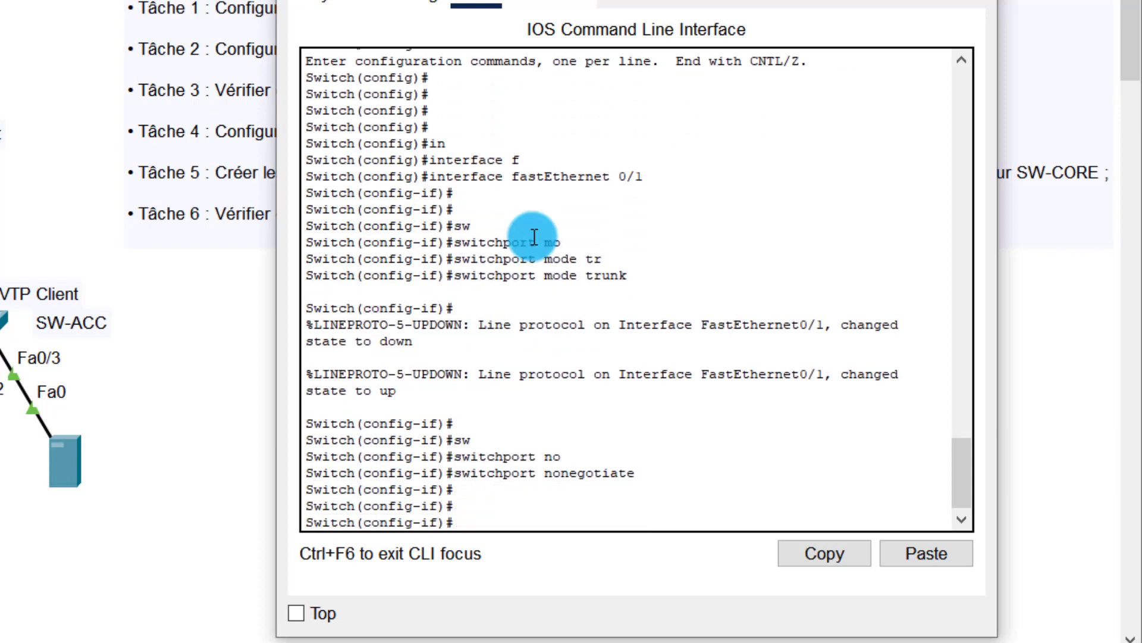
type("end")
key("Return")
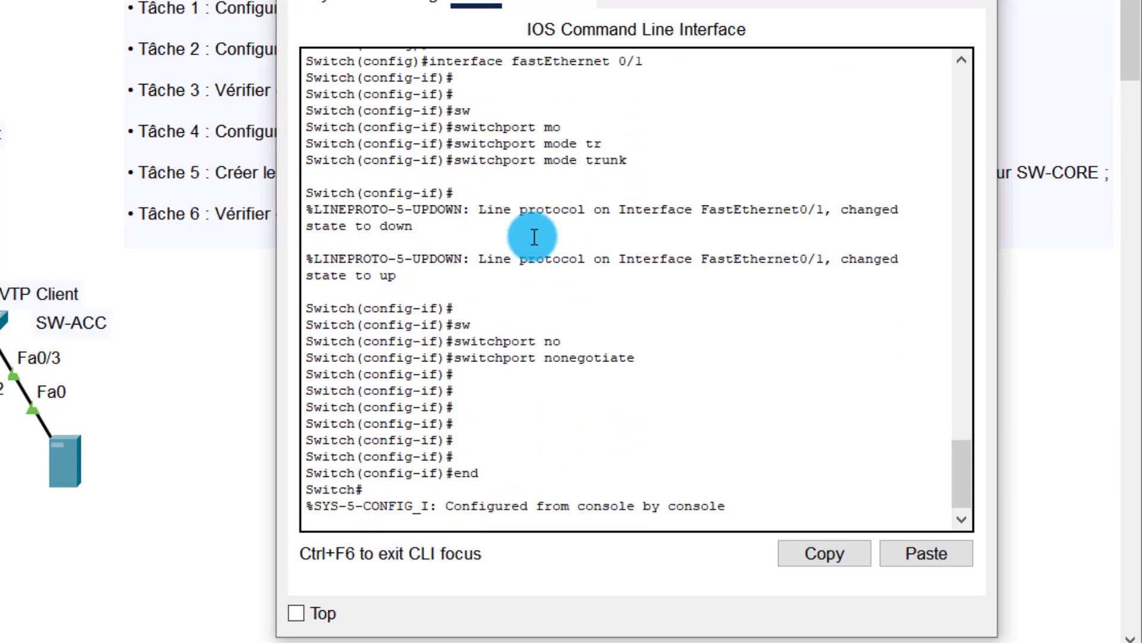
Step: On the next SW-ACC switch's CLI, enter privileged and global configuration mode
left_click(351, 153)
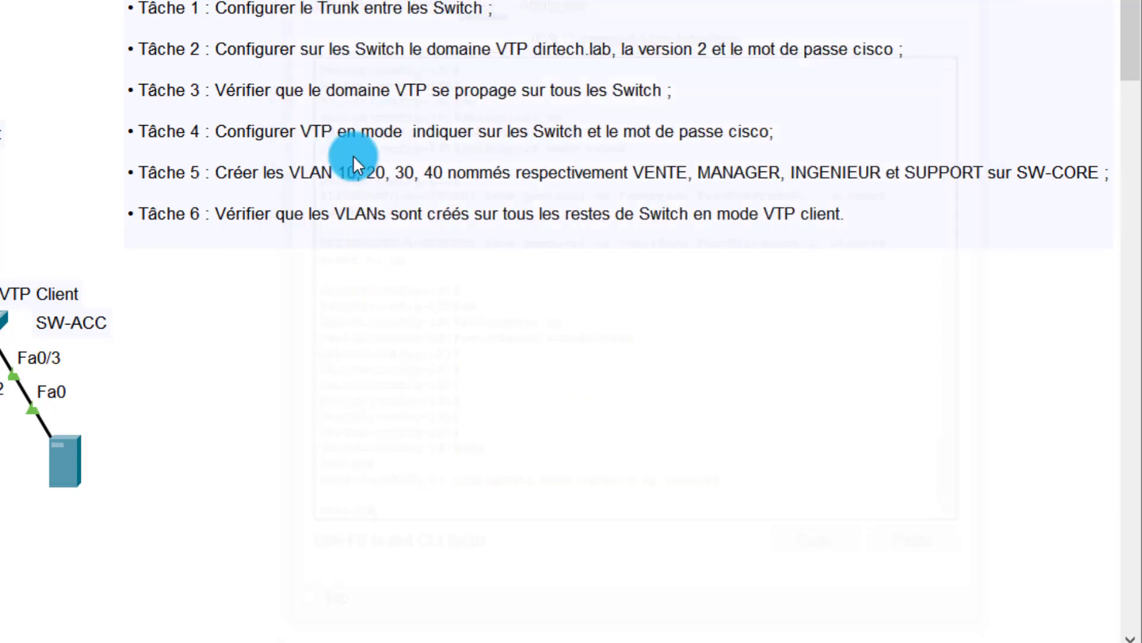
left_click(1, 323)
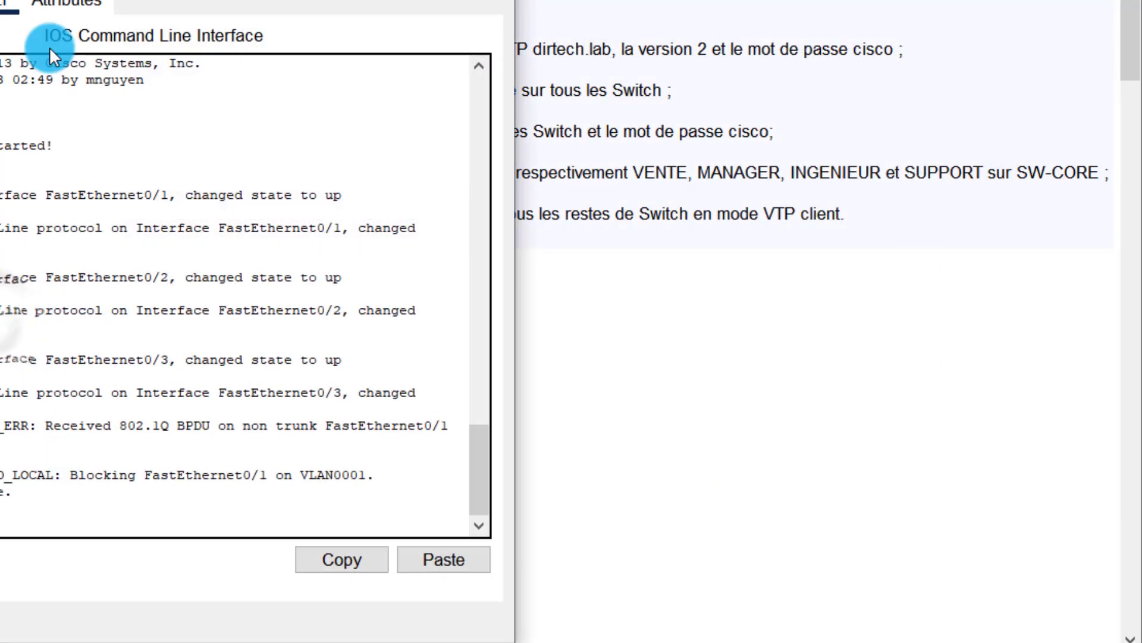
left_click_drag(90, 1, 482, 3)
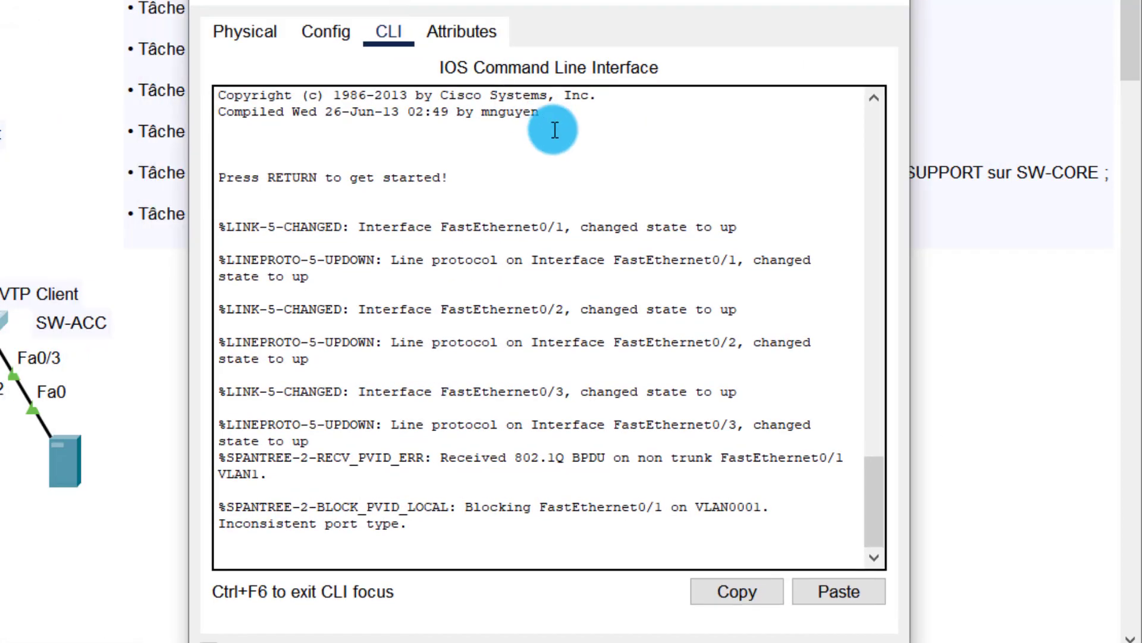
key("Return")
key("Return")
key("Return")
key("Return")
key("Return")
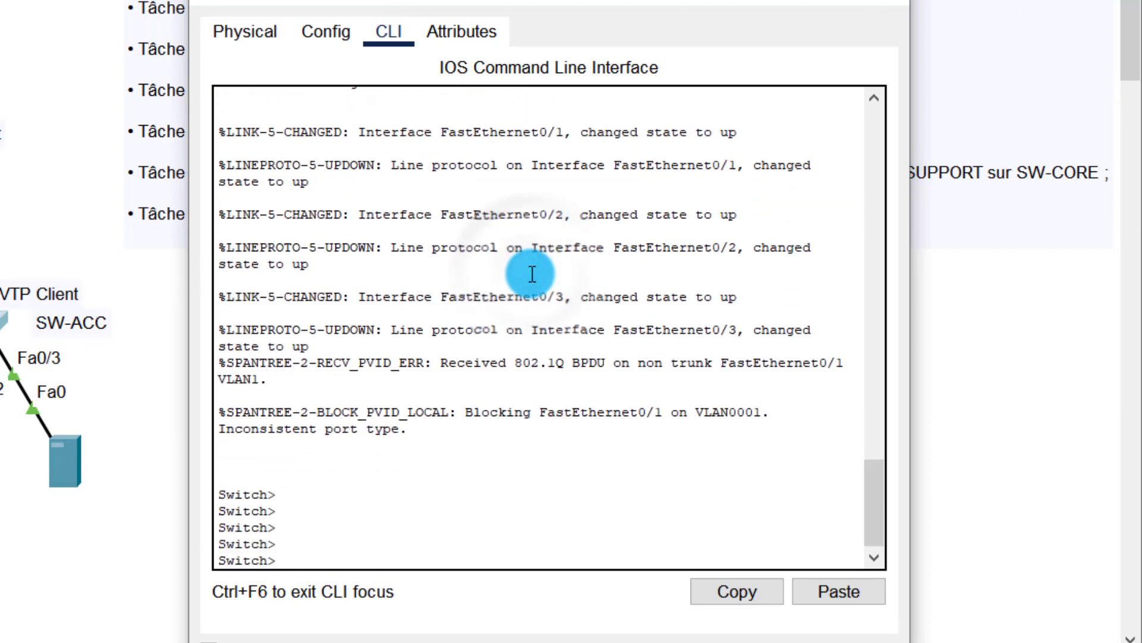
type("en")
key("Return")
type("confi")
key("Tab")
type("t")
Step: Select interface FastEthernet 0/1 on this switch
key("Tab")
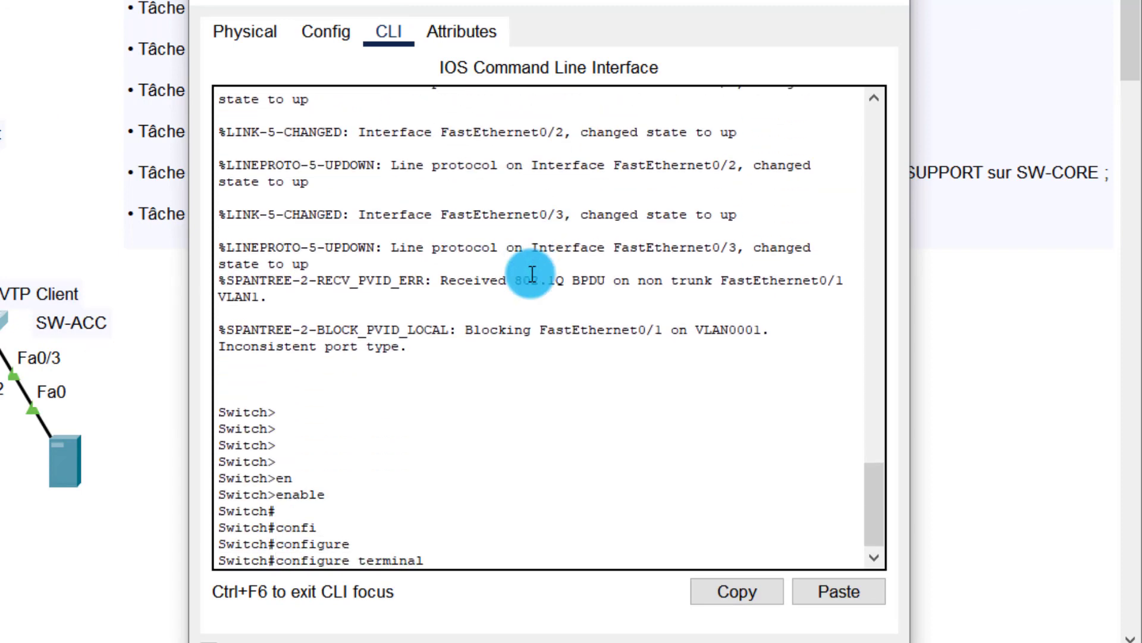
key("Return")
key("Return")
key("Return")
key("Return")
key("Return")
key("Return")
type("in")
key("Tab")
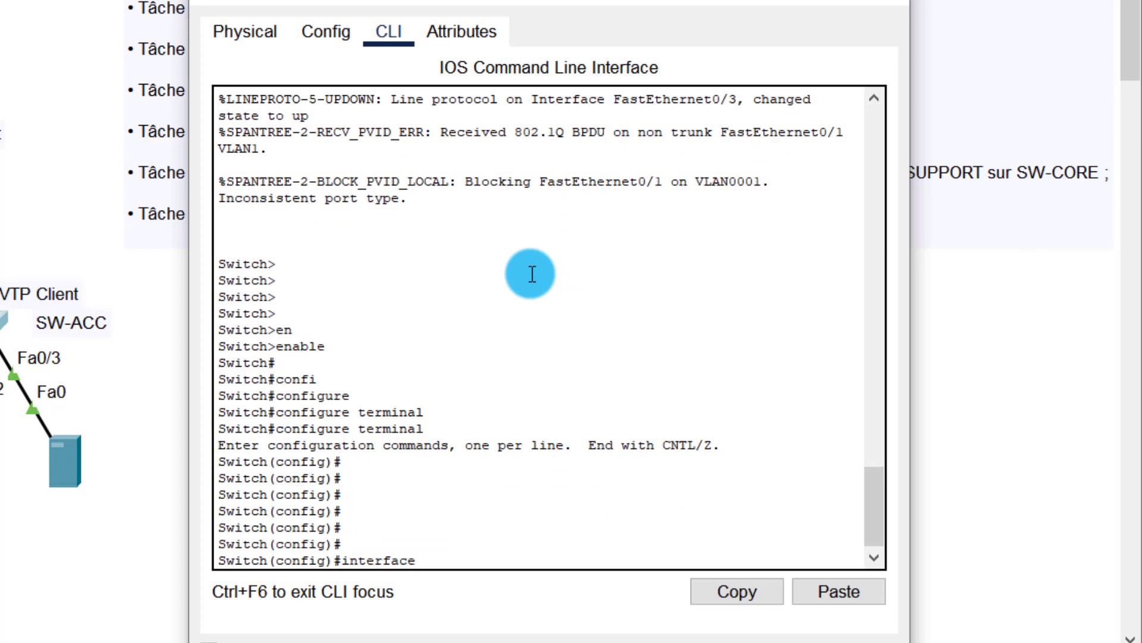
type("f")
key("Tab")
type("/")
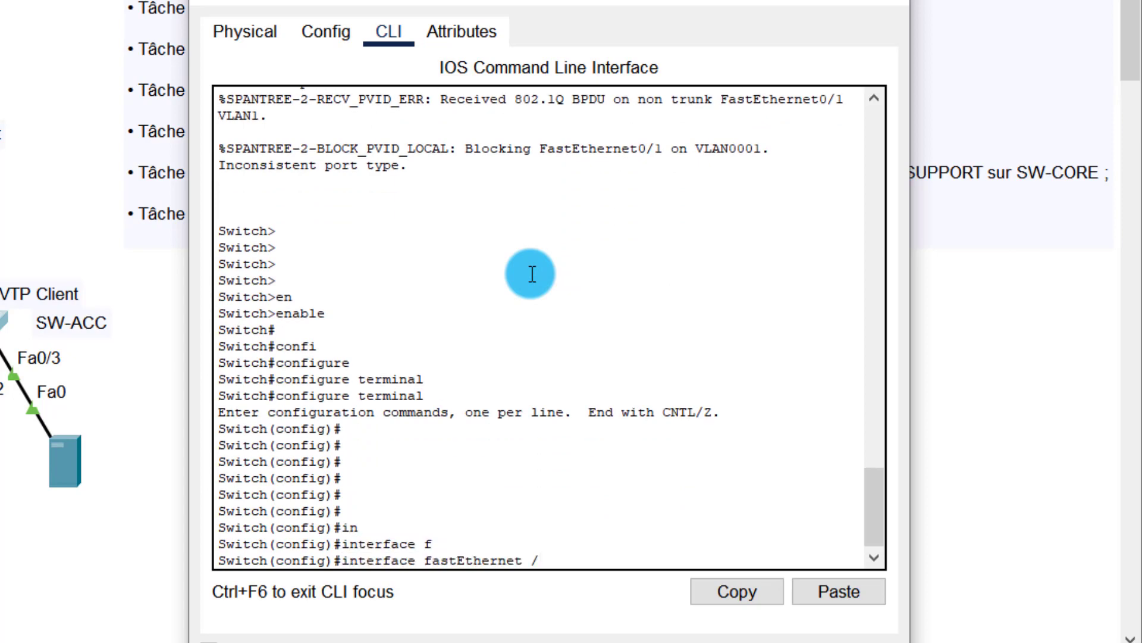
type("1")
key("Return")
key("Return")
key("Return")
key("Return")
Step: Set this switch's Fa0/1 to switchport mode trunk
type("sw")
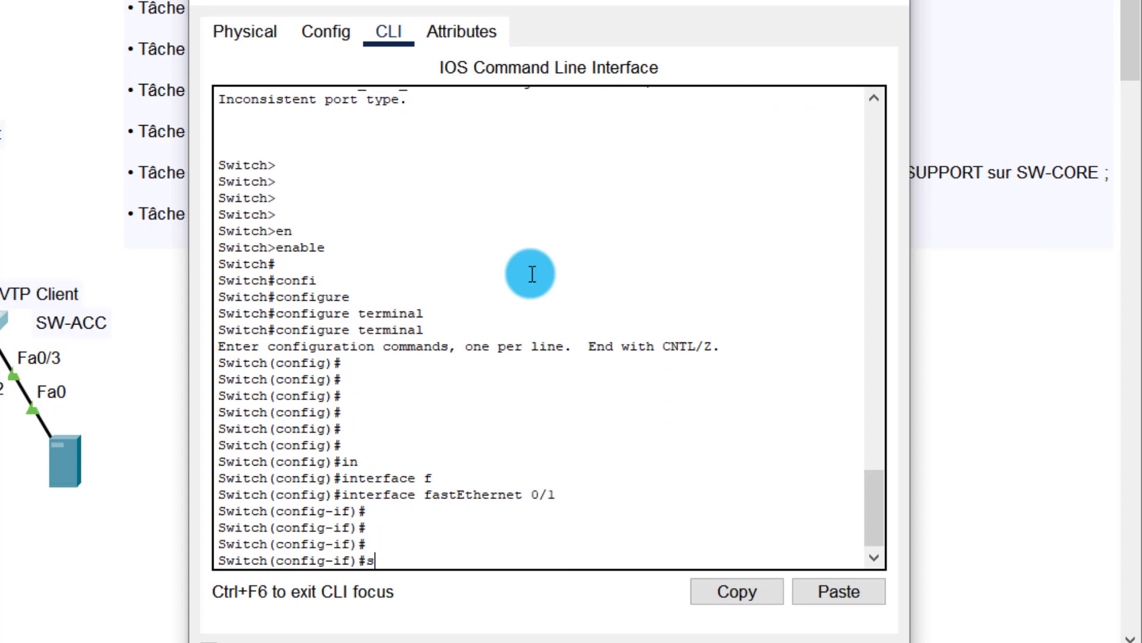
key("Tab")
type("mo")
key("Tab")
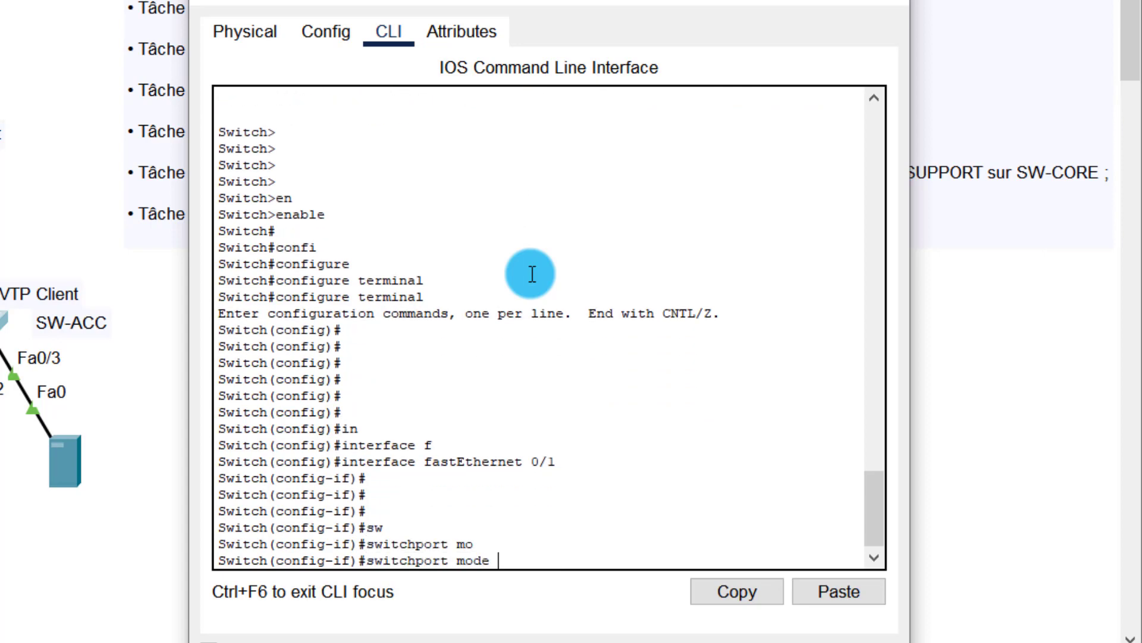
type("tr")
key("Tab")
key("Return")
Step: Apply switchport nonegotiate on this switch's Fa0/1 and end configuration
key("Return")
key("Return")
key("Return")
type("s")
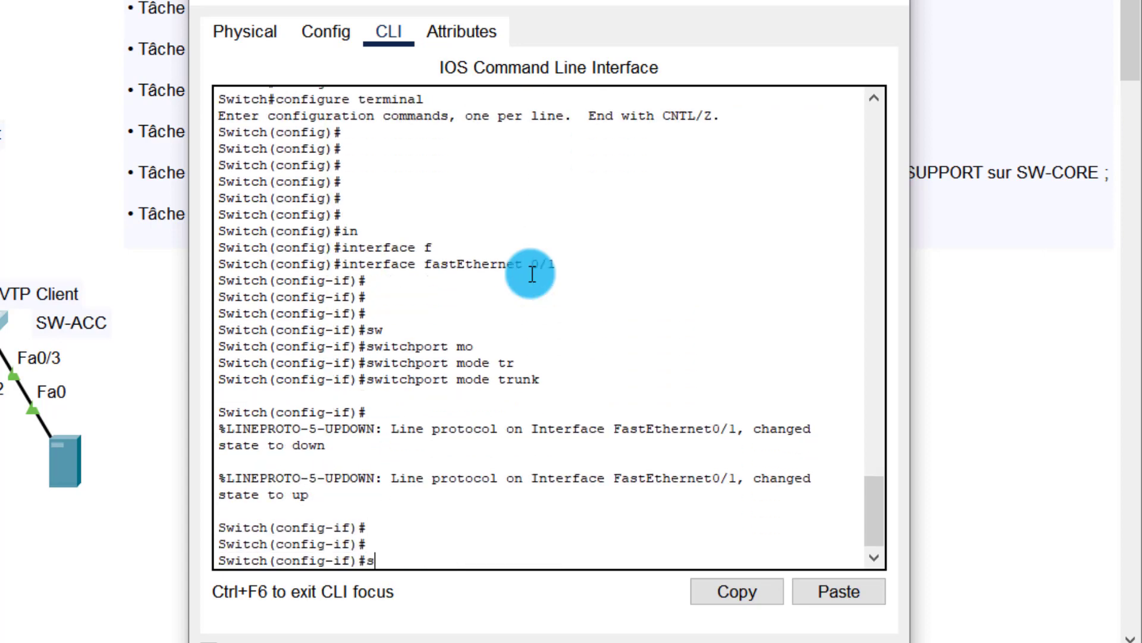
type("w")
key("Tab")
type("n")
key("Tab")
key("Return")
key("Return")
key("Return")
key("Return")
key("Return")
key("Return")
key("Return")
key("Return")
key("Return")
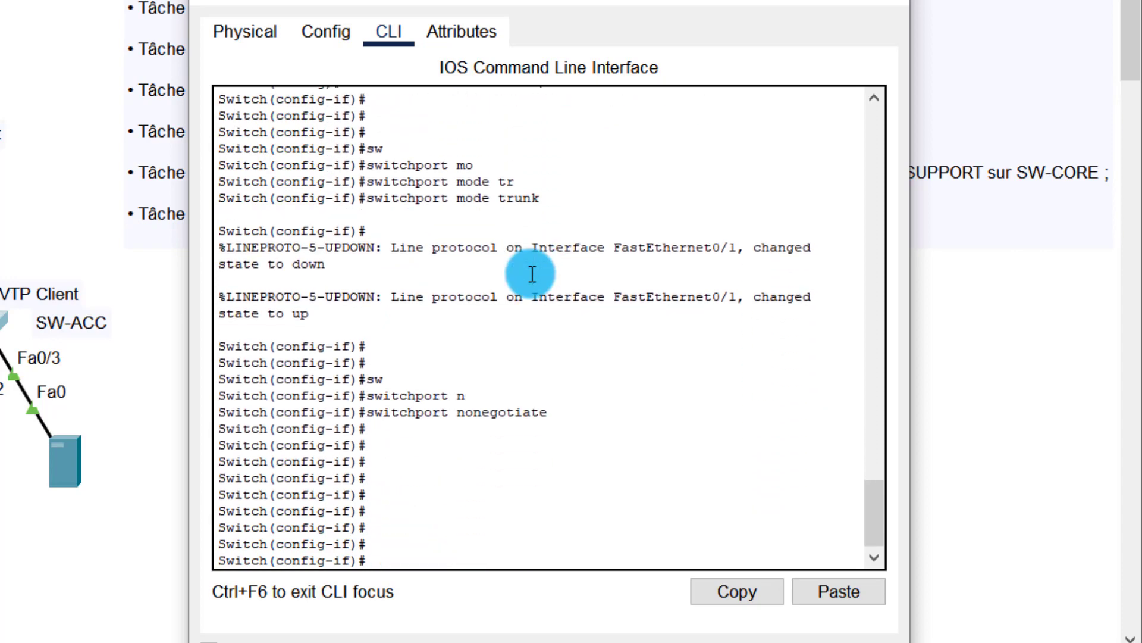
type("end")
key("Return")
key("Return")
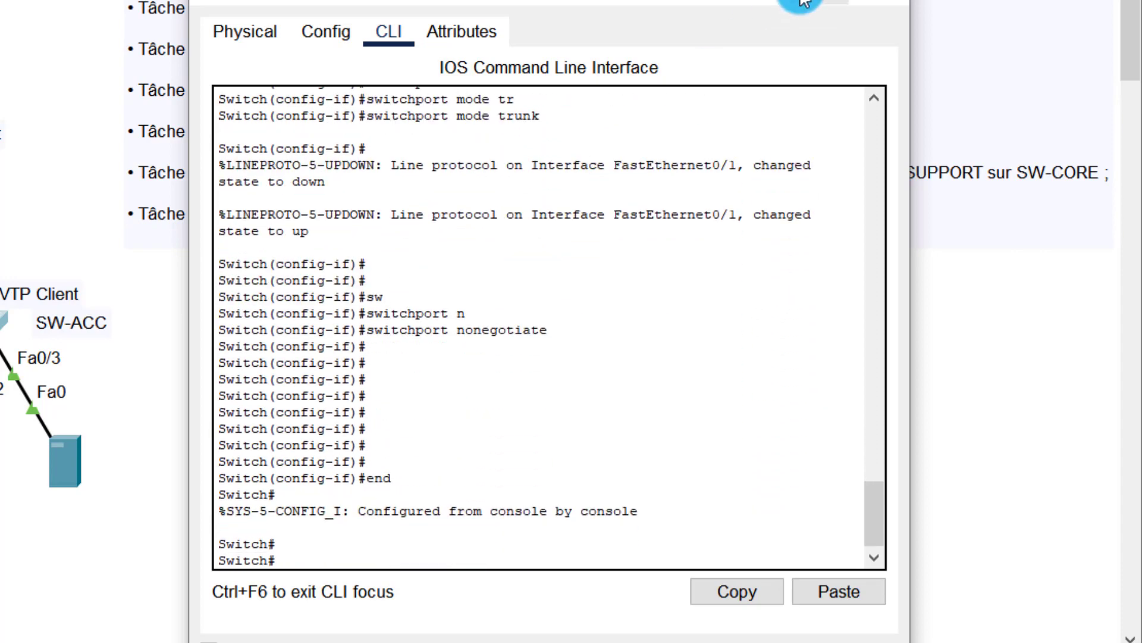
Step: Open the SW-CORE multilayer switch's console and enter global configuration mode
left_click(804, 3)
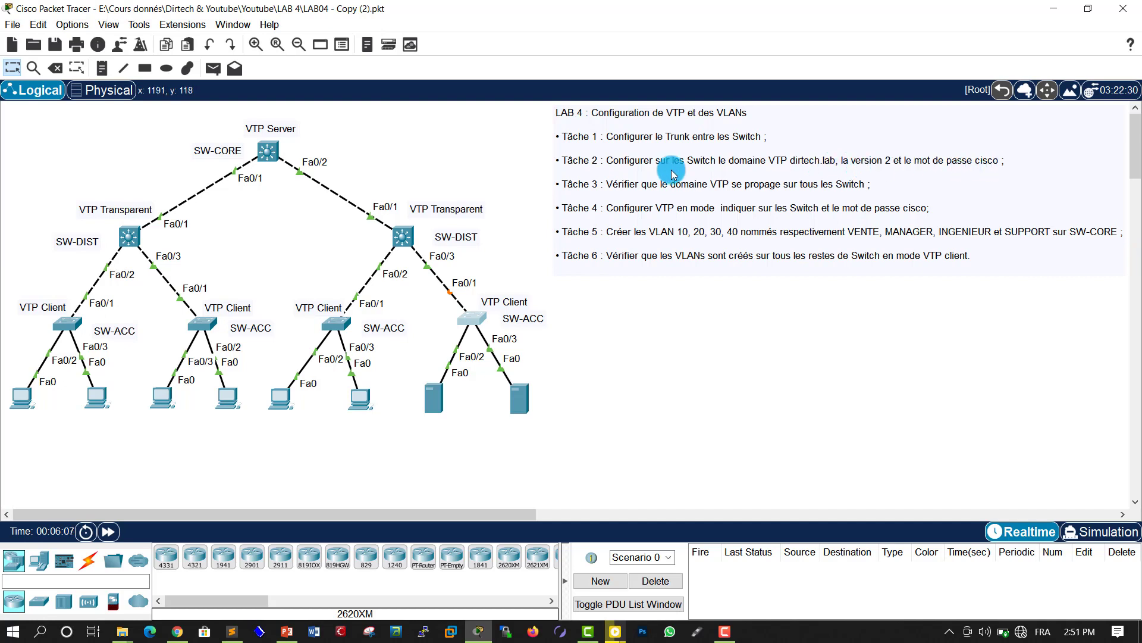
left_click(272, 153)
left_click_drag(443, 110, 635, 109)
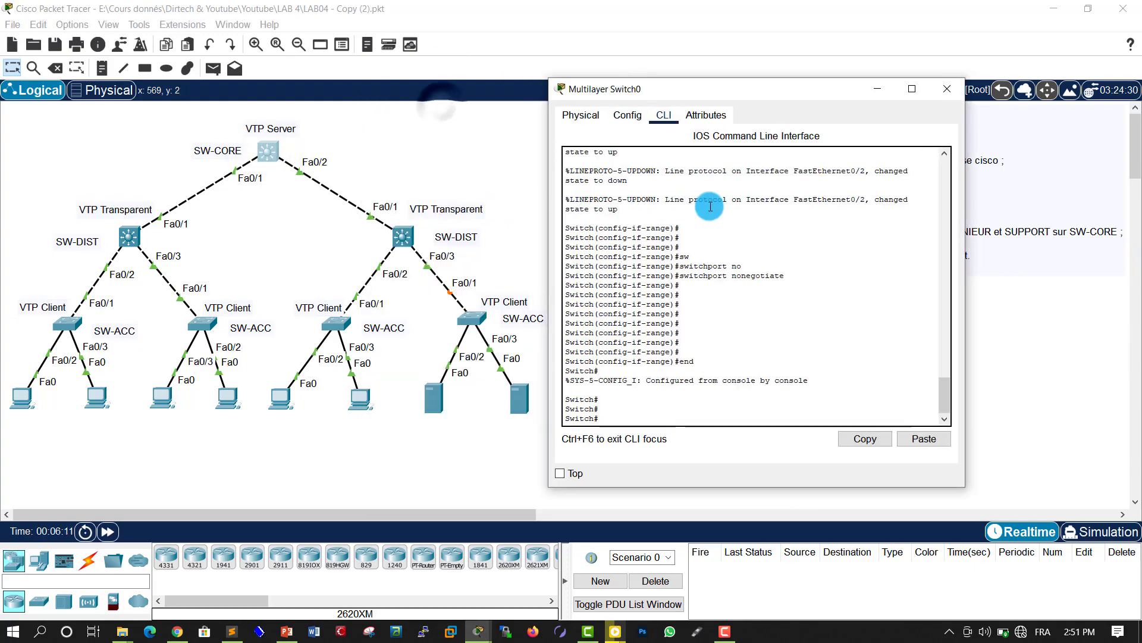
key("Return")
key("Return")
key("Return")
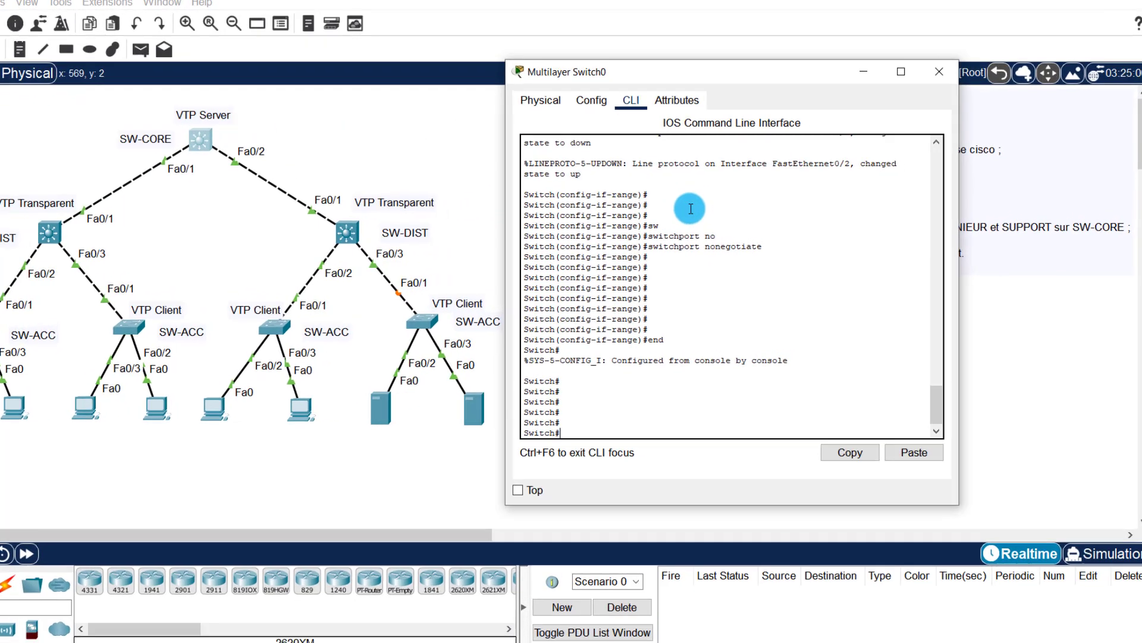
type("confi")
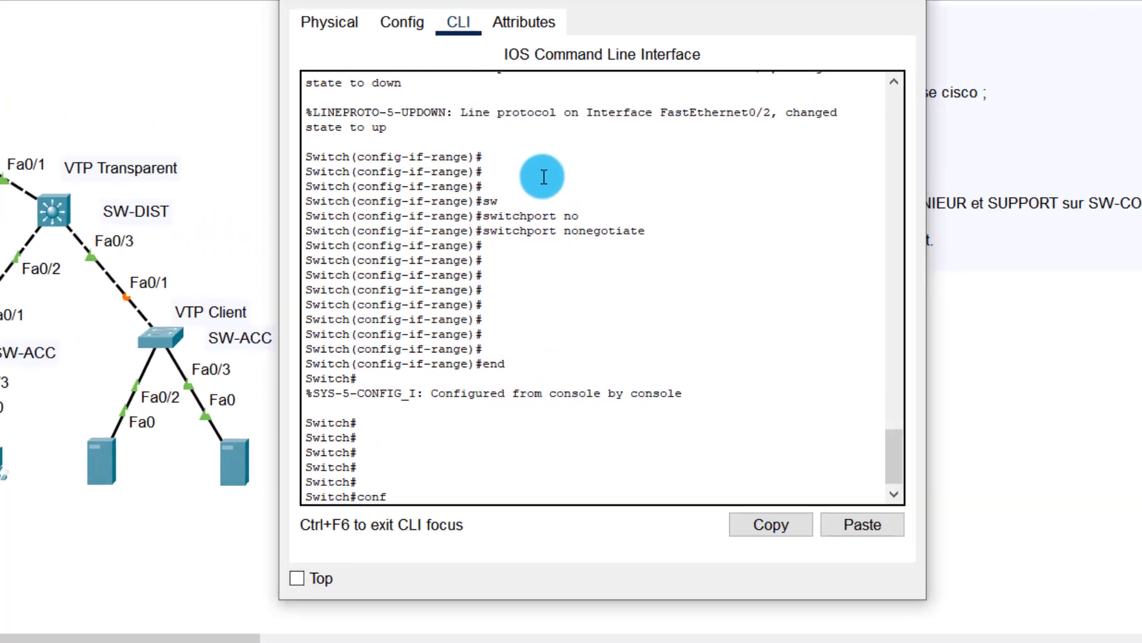
key("Tab")
key("Tab")
key("Tab")
key("Tab")
key("Return")
key("Return")
key("Return")
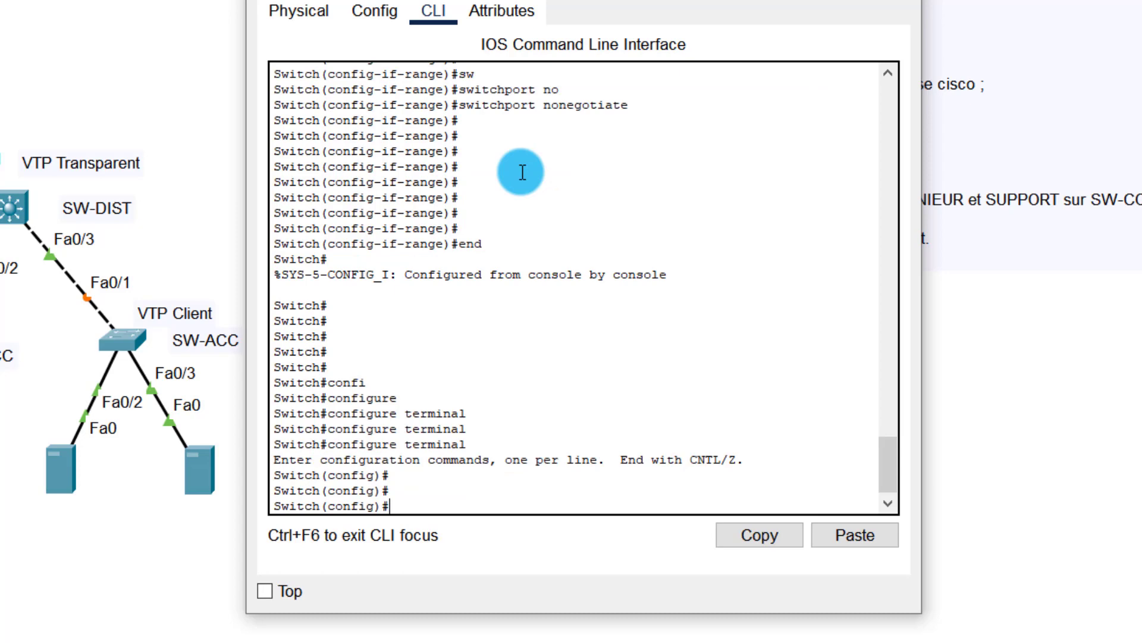
key("Return")
key("Return")
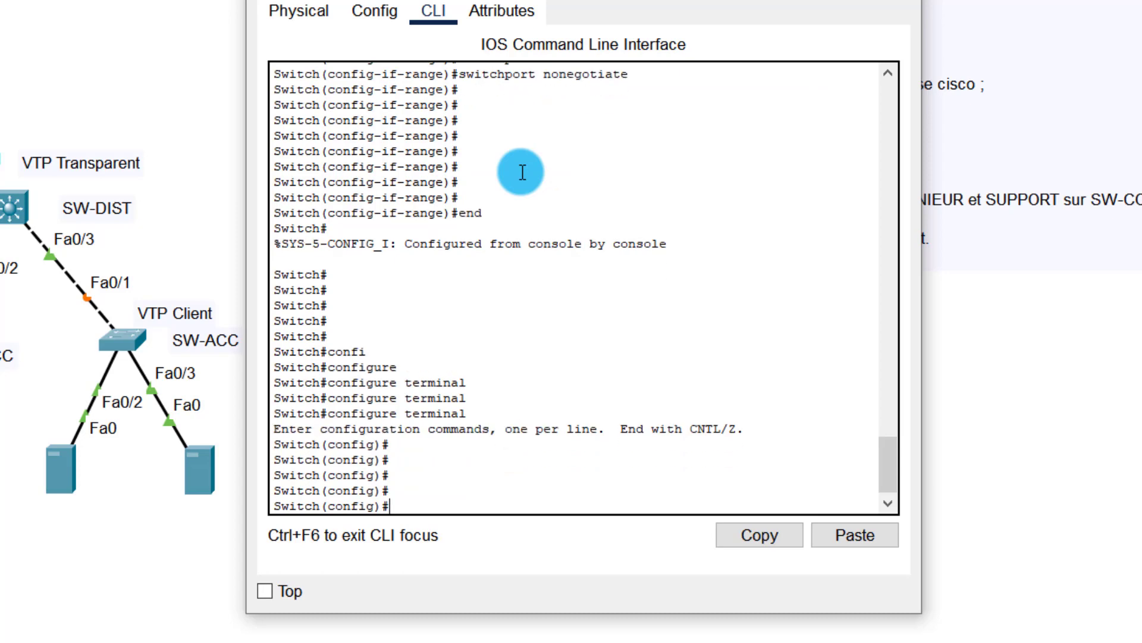
Step: Set SW-CORE's VTP domain to dirtech.lab
type("vt")
key("Tab")
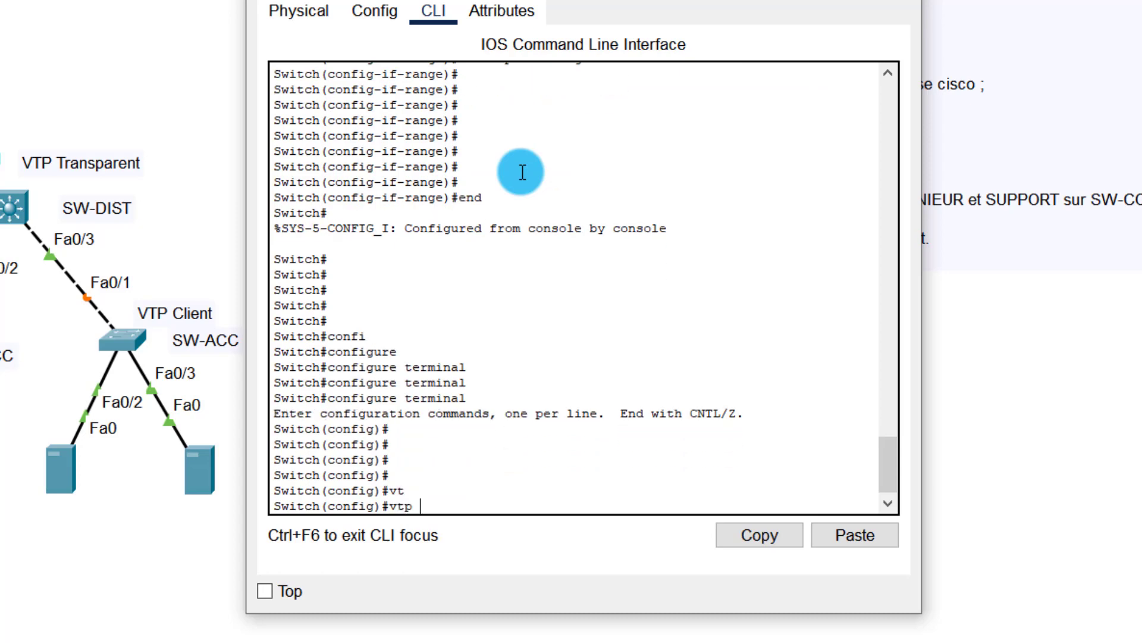
type("d")
key("Tab")
type("di")
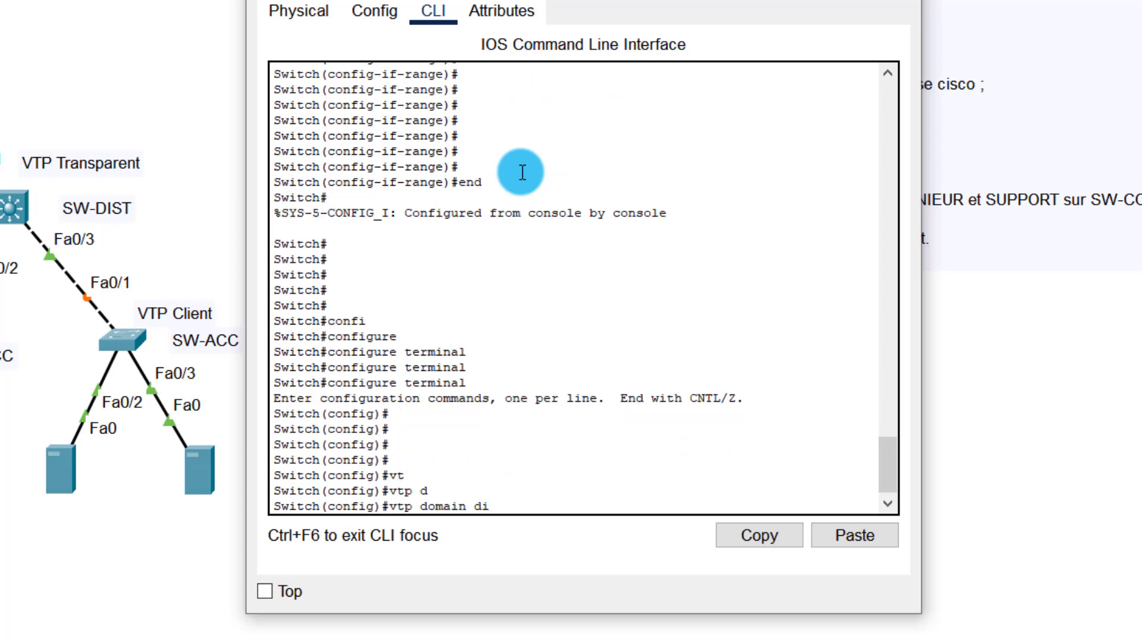
type("rte")
type("ch")
type("?")
type(".")
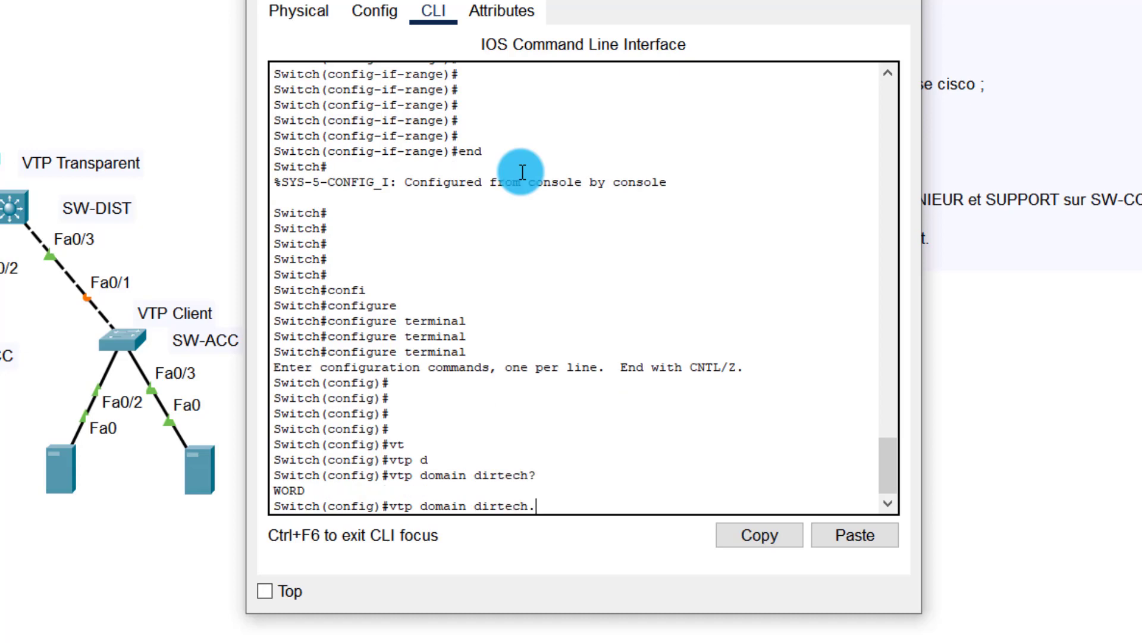
type("lan")
key("BackSpace")
type("b")
key("Return")
key("Return")
key("Return")
key("Return")
key("Return")
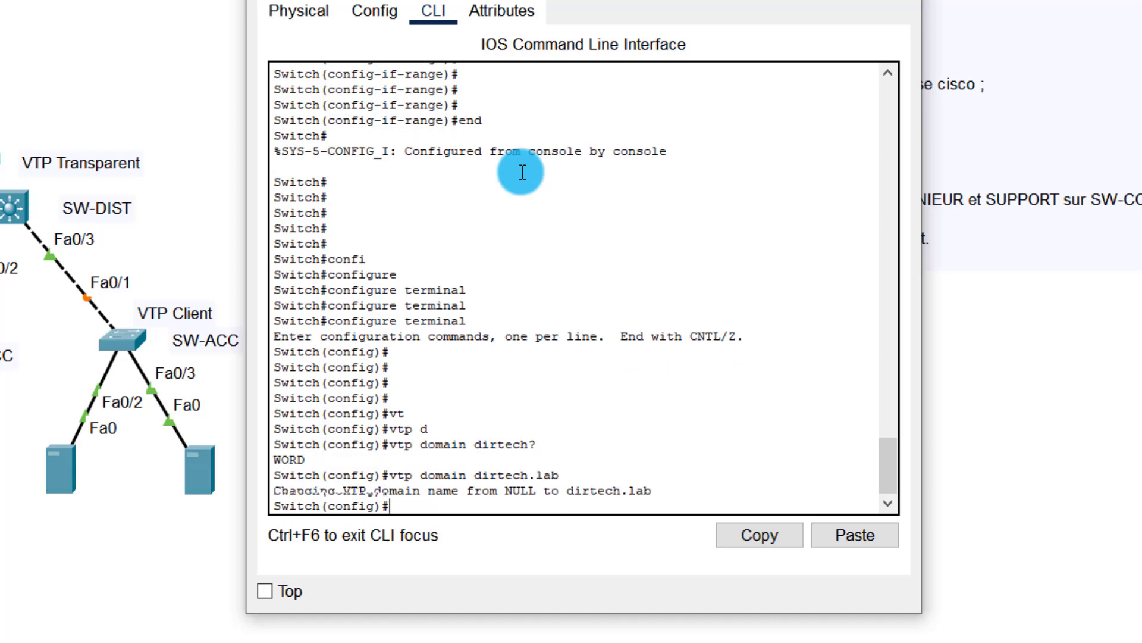
Step: Set SW-CORE to VTP version 2
type("vtp")
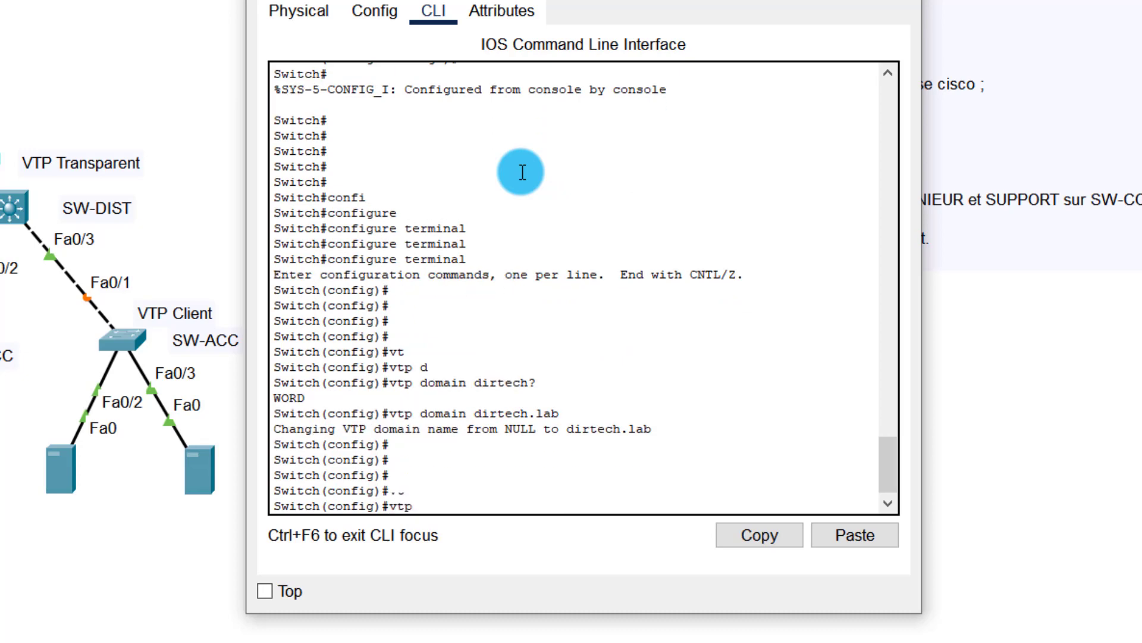
key("Tab")
type("d")
type("v")
key("Tab")
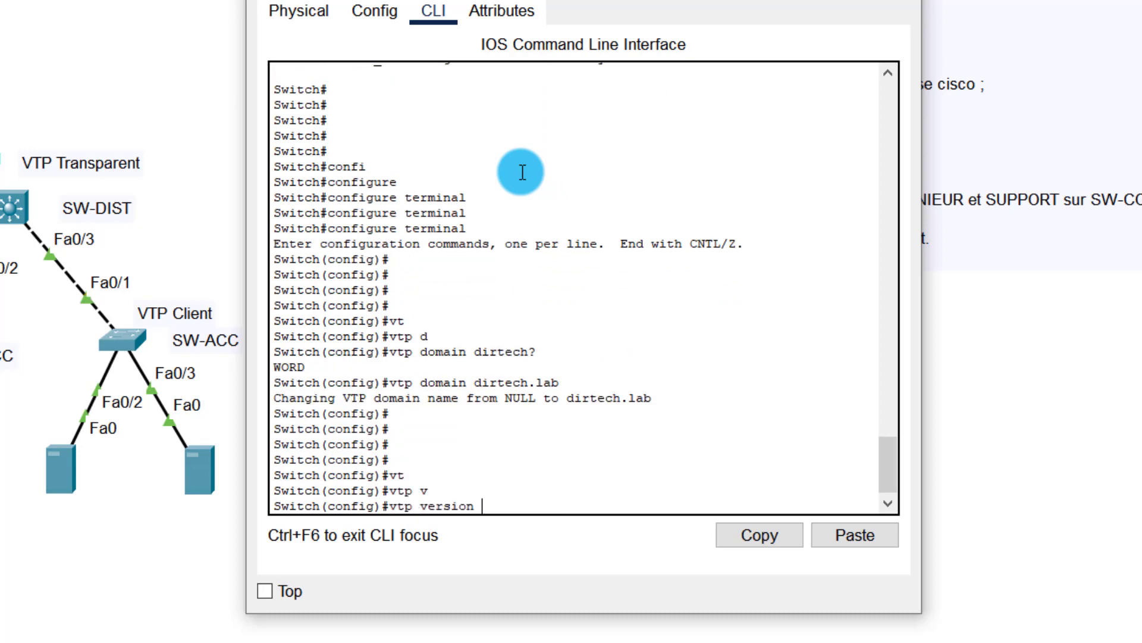
type("2")
key("Return")
key("Return")
key("Return")
key("Return")
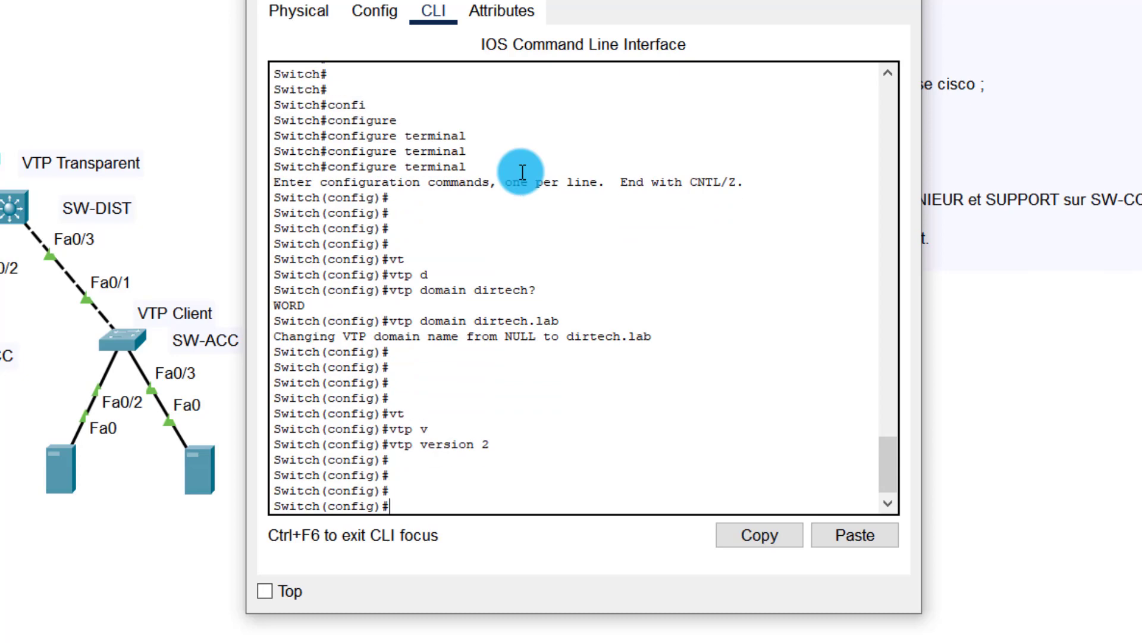
Step: Apply the VTP password on SW-CORE and leave configuration mode
type("vt")
key("Tab")
type("pa")
key("Tab")
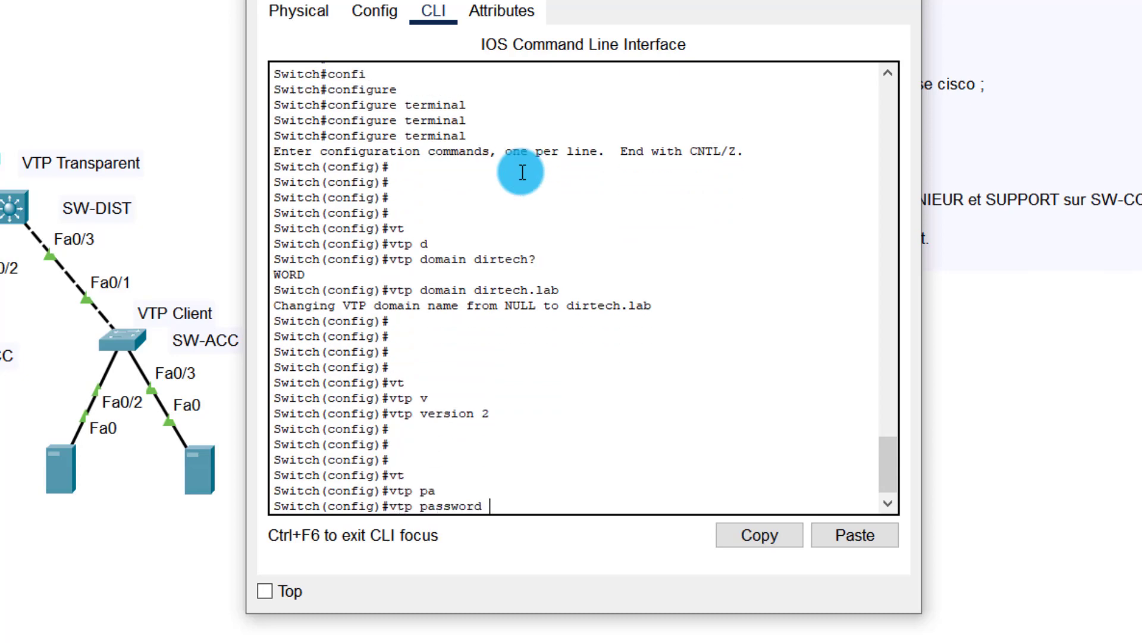
type("cisco")
key("Return")
key("Return")
key("Return")
key("Return")
key("Return")
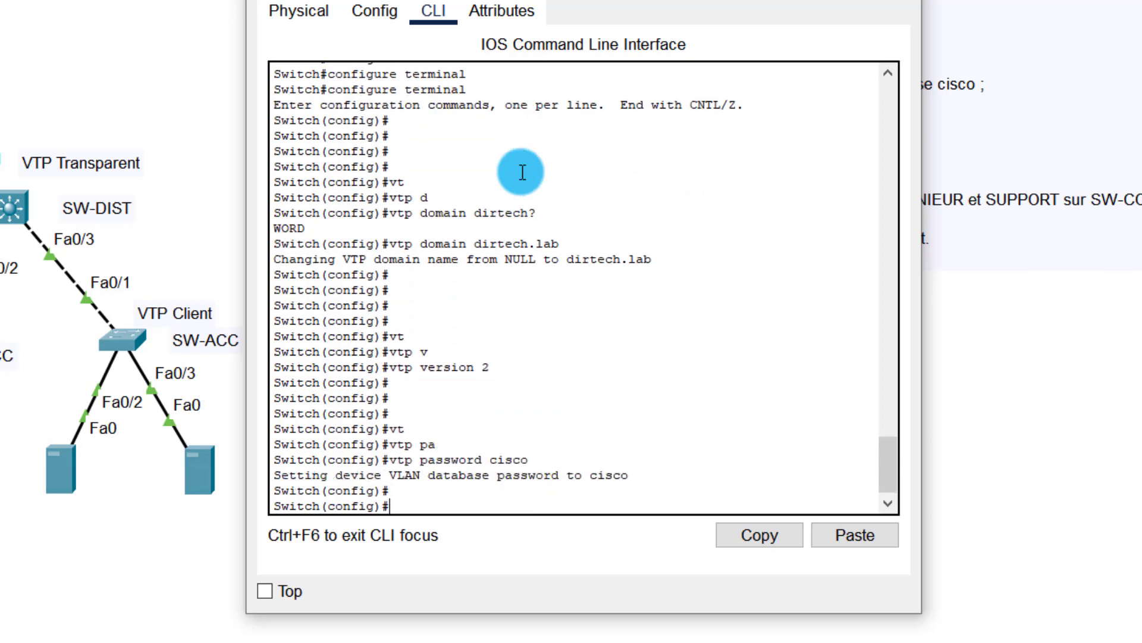
type("end")
key("Return")
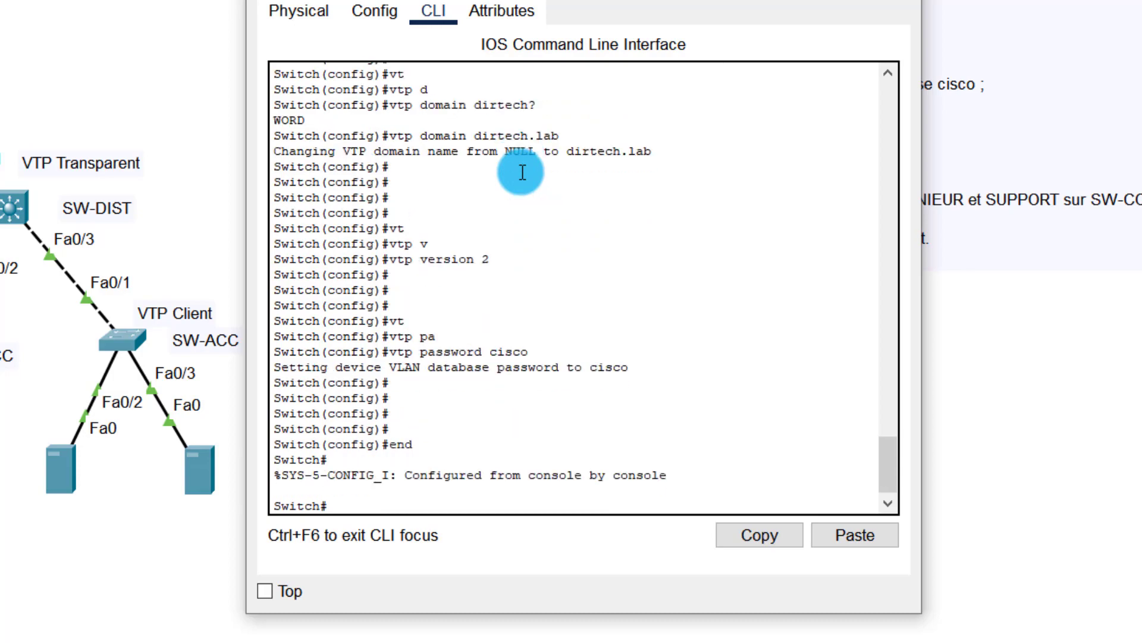
key("Return")
key("Return")
Step: Switch to the next multilayer switch's console and enter global configuration mode
left_click(78, 105)
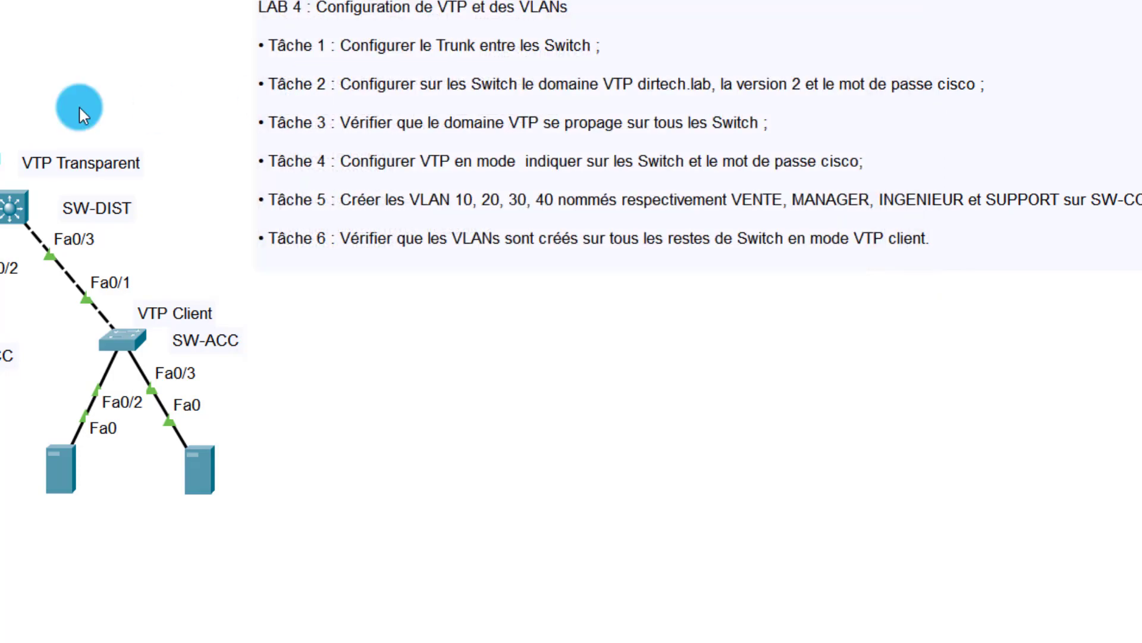
left_click(9, 25)
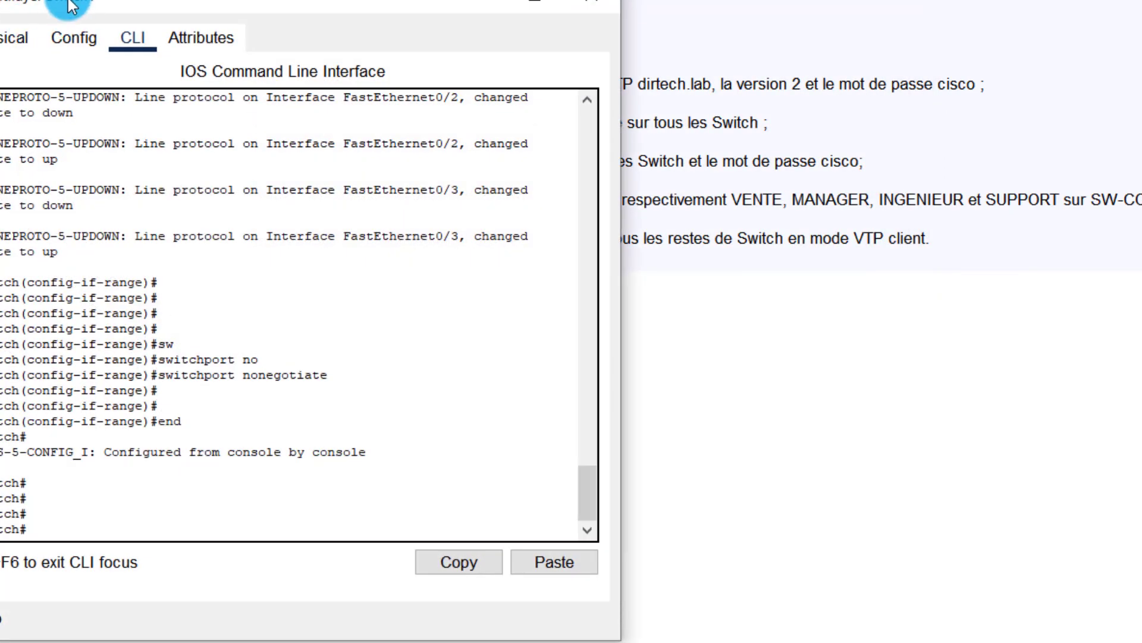
left_click_drag(72, 5, 473, 0)
left_click(642, 408)
key("Return")
key("Return")
key("Return")
key("Return")
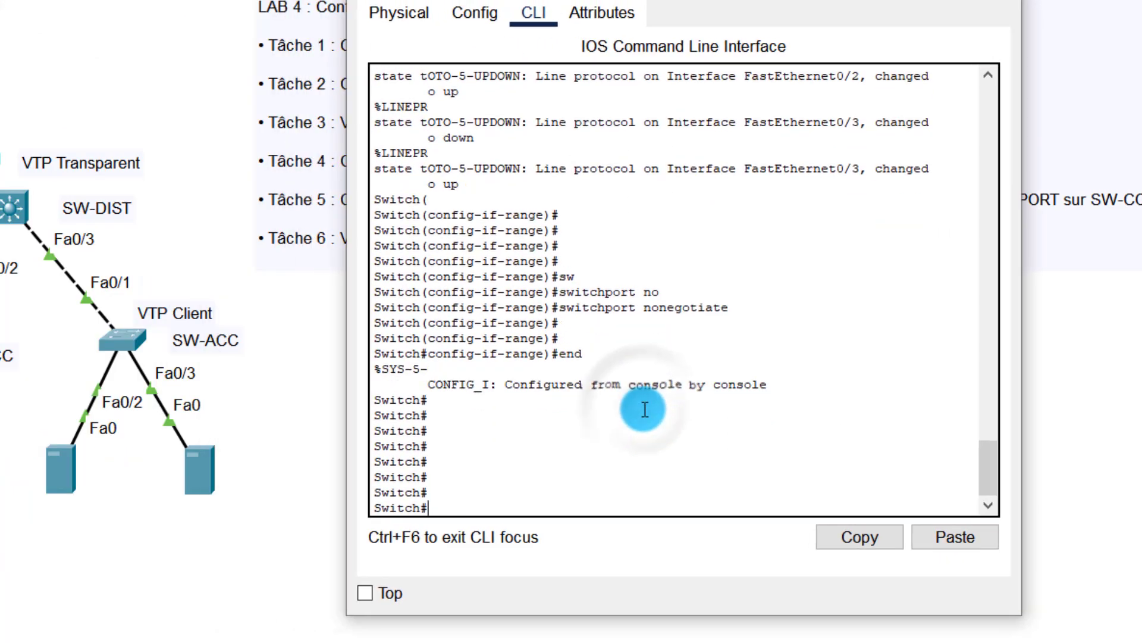
type("confi")
key("Tab")
type("terminal")
key("Tab")
key("Return")
key("Return")
key("Return")
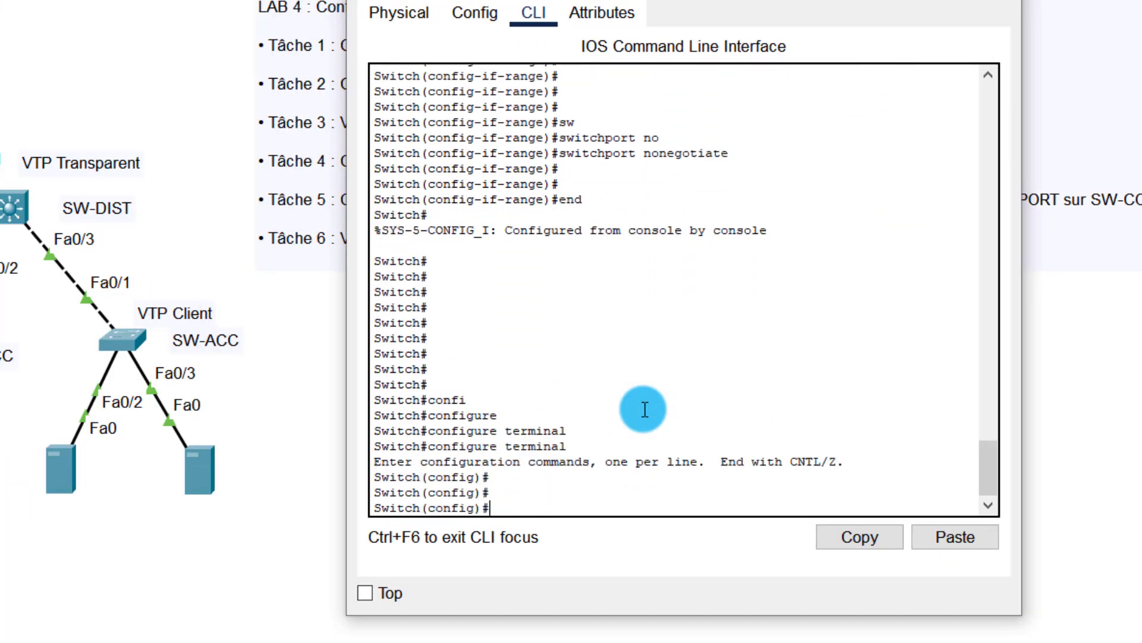
Step: Set this switch's VTP domain to dirtech.lab
type("vt")
key("Tab")
type("dom")
key("Tab")
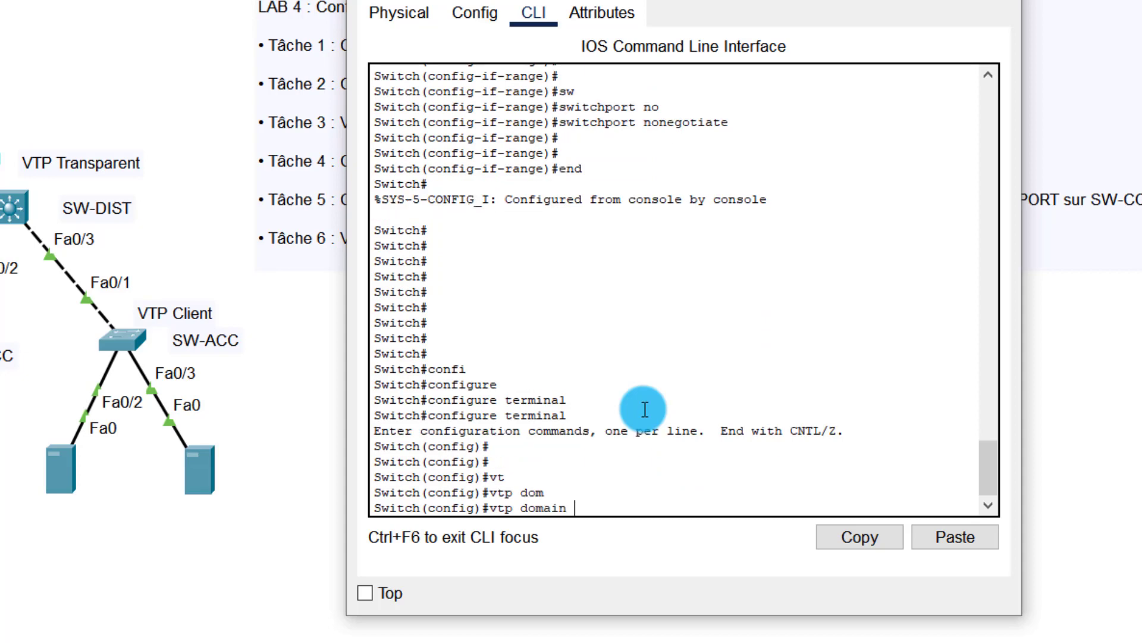
type("dite")
type("tech")
type(".lab")
key("Return")
key("Return")
key("Return")
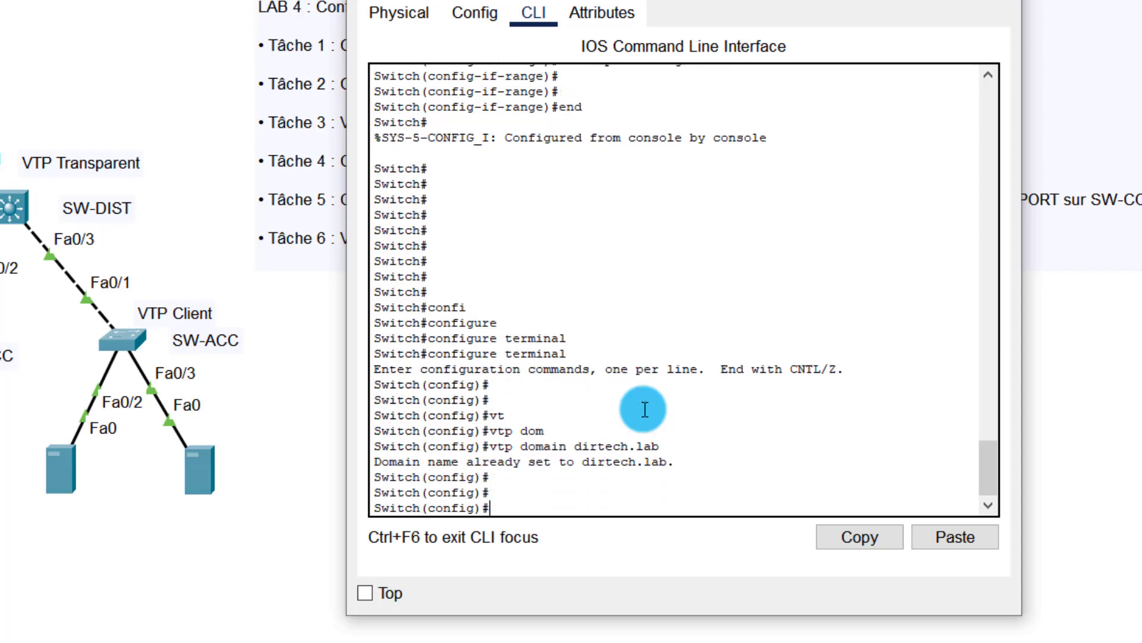
Step: Set this switch to VTP version 2
type("vt")
key("Tab")
type("v")
key("Tab")
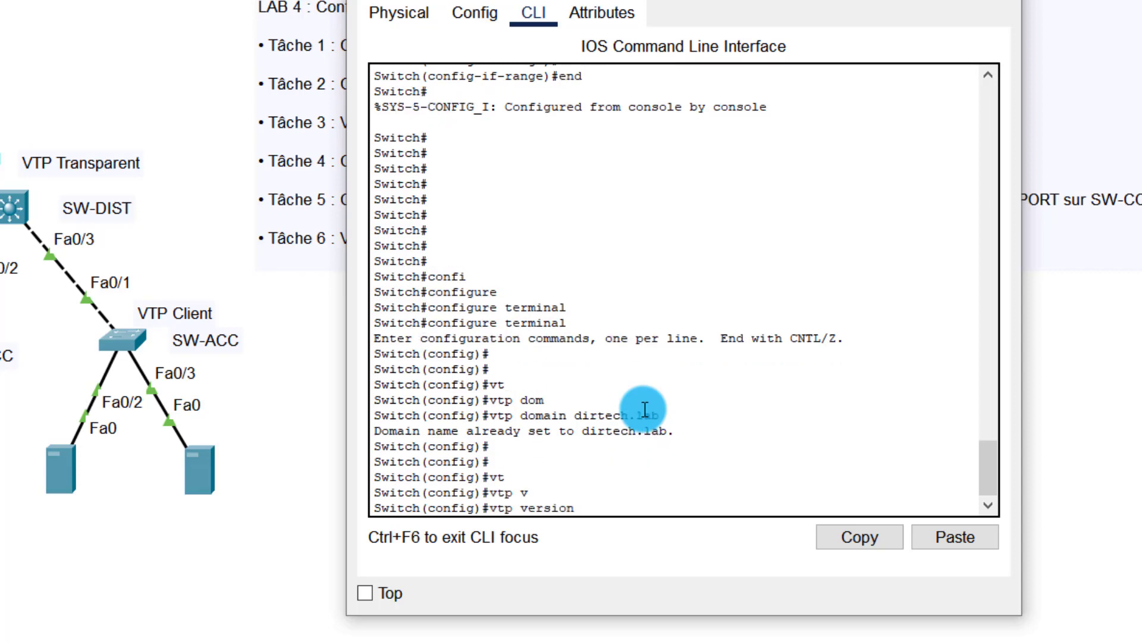
type("2")
key("Return")
key("Return")
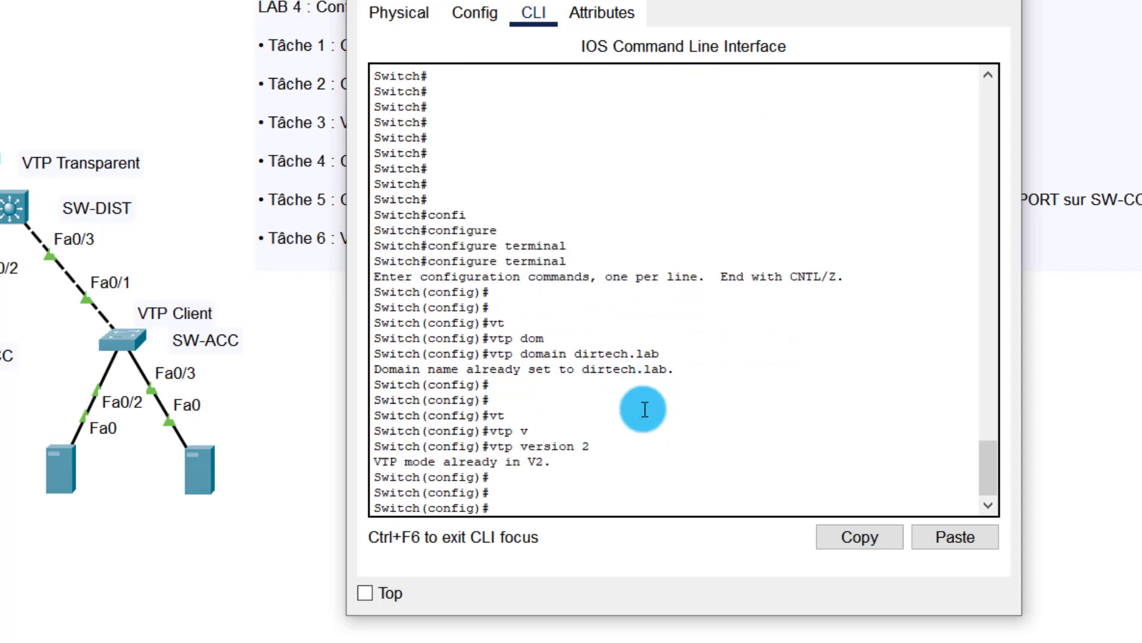
Step: Apply the VTP password, end configuration and close the switch window
type("vt")
key("Tab")
type("pa")
key("Tab")
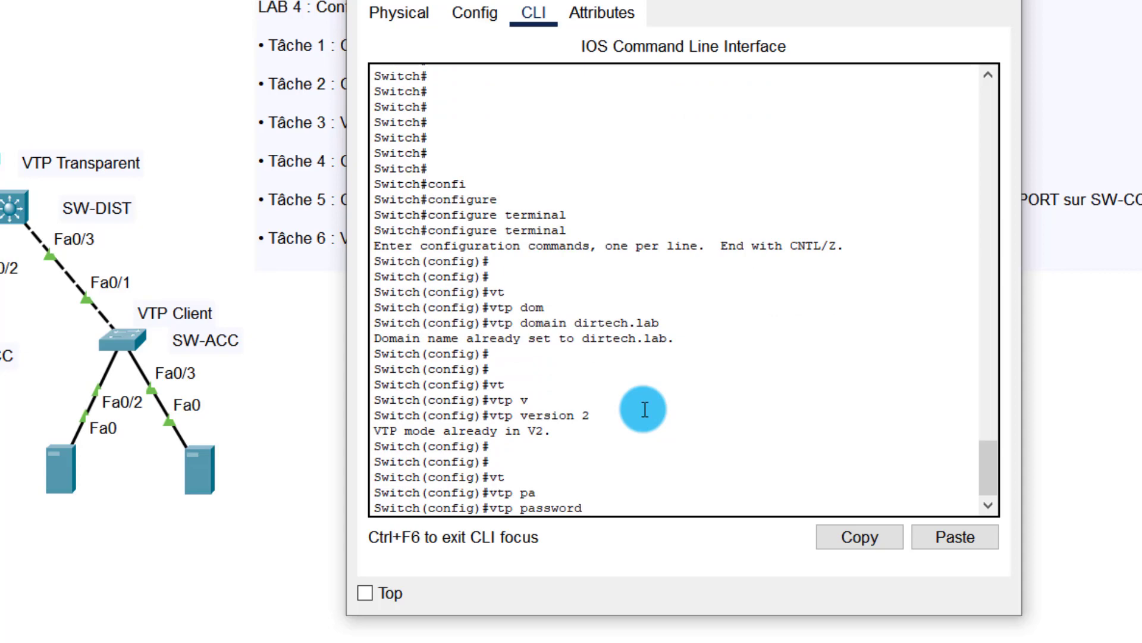
type("cisco")
key("Return")
key("Return")
key("Return")
key("Return")
key("Return")
key("Return")
key("Return")
key("Return")
key("Return")
key("Return")
key("Return")
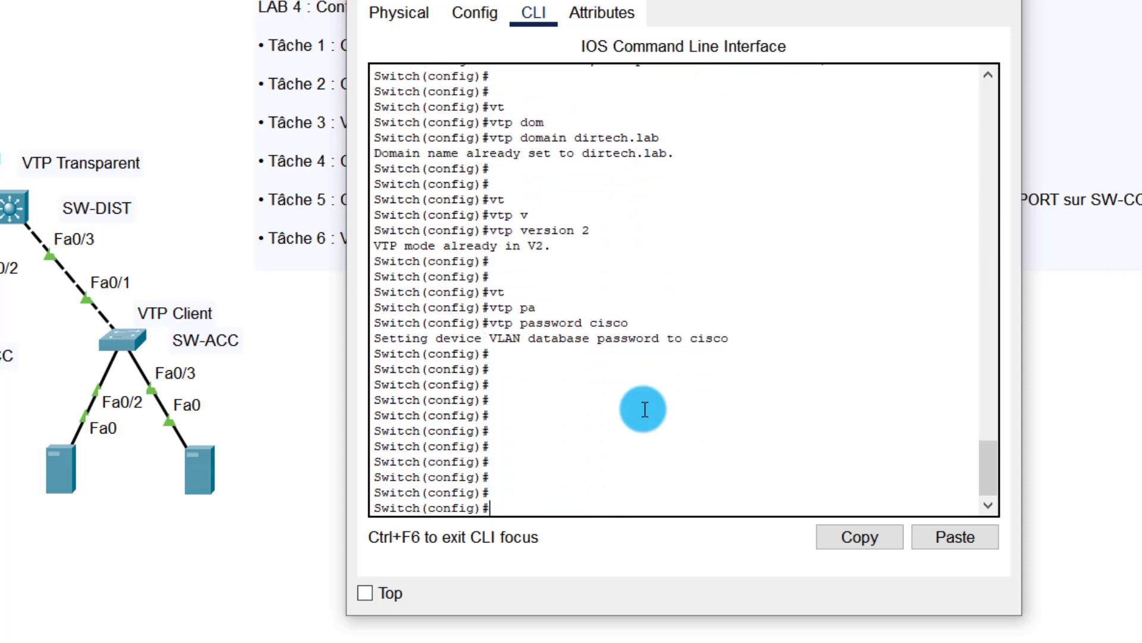
type("ebd")
key("Return")
key("Return")
key("Return")
type("end")
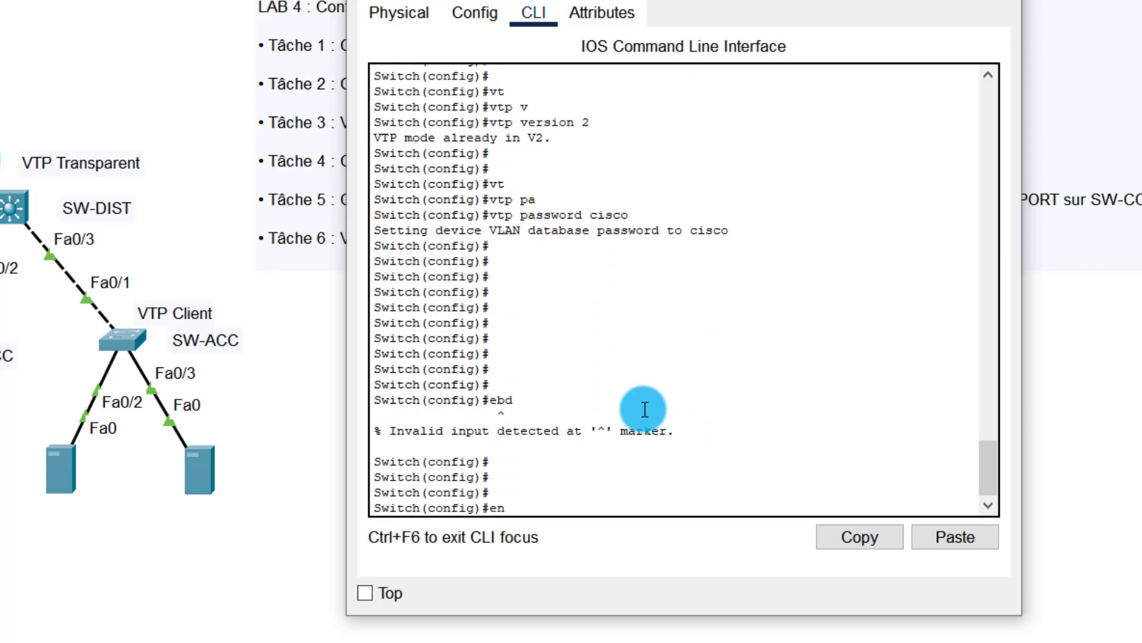
key("Return")
key("Return")
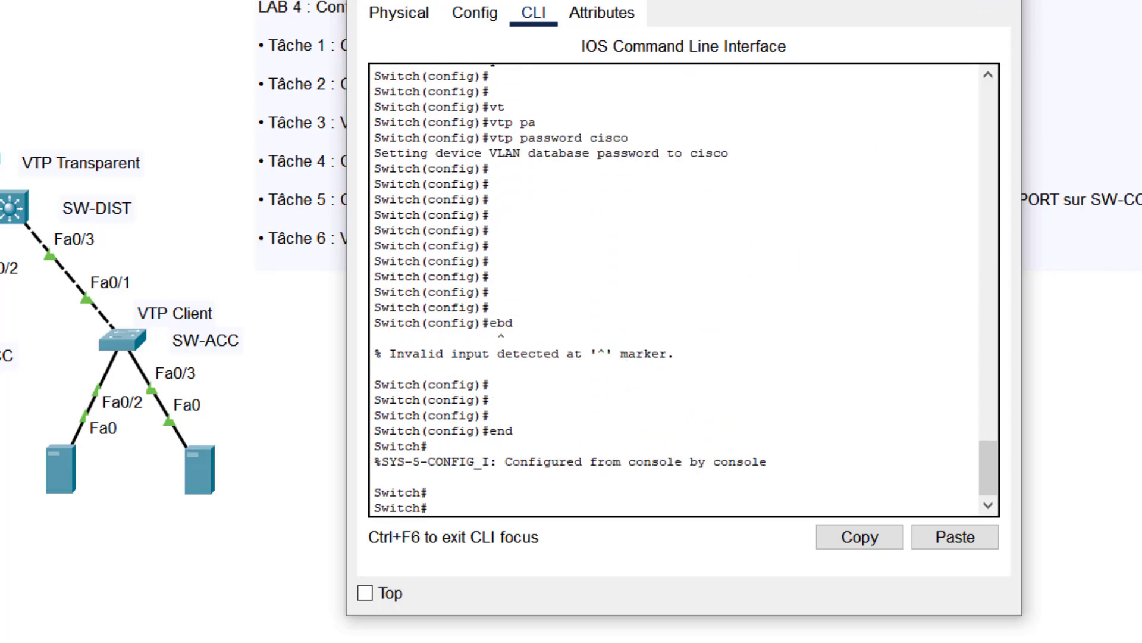
left_click(996, 6)
Step: Open the SW-DIST switch's console and enter global configuration mode
left_click(17, 211)
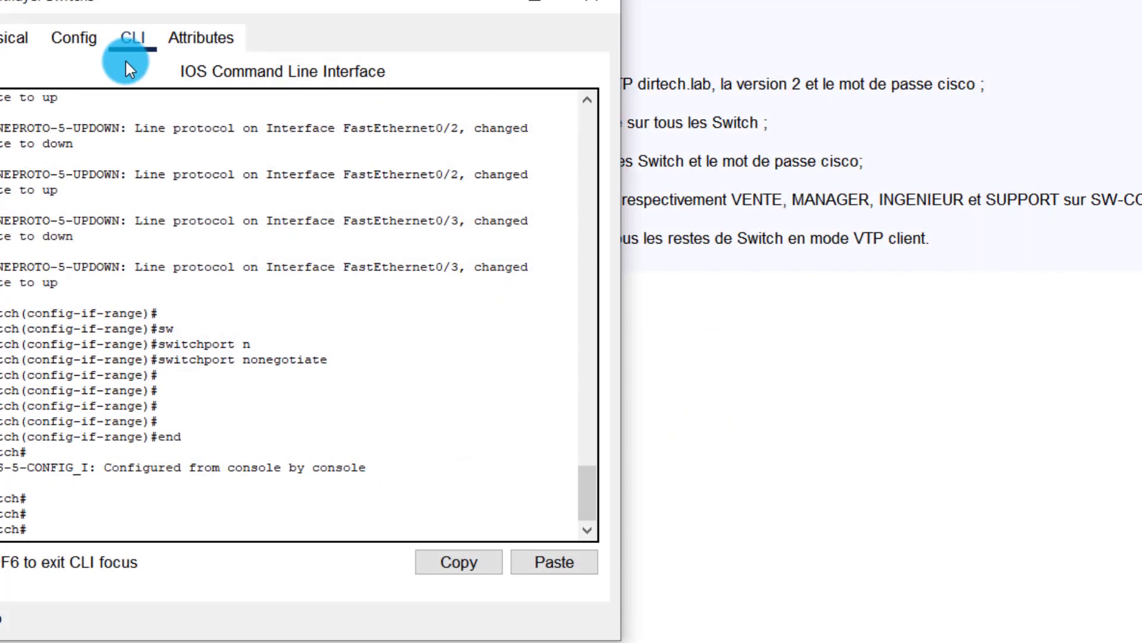
left_click_drag(112, 5, 491, 13)
left_click(568, 209)
key("Return")
key("Return")
key("Return")
key("Return")
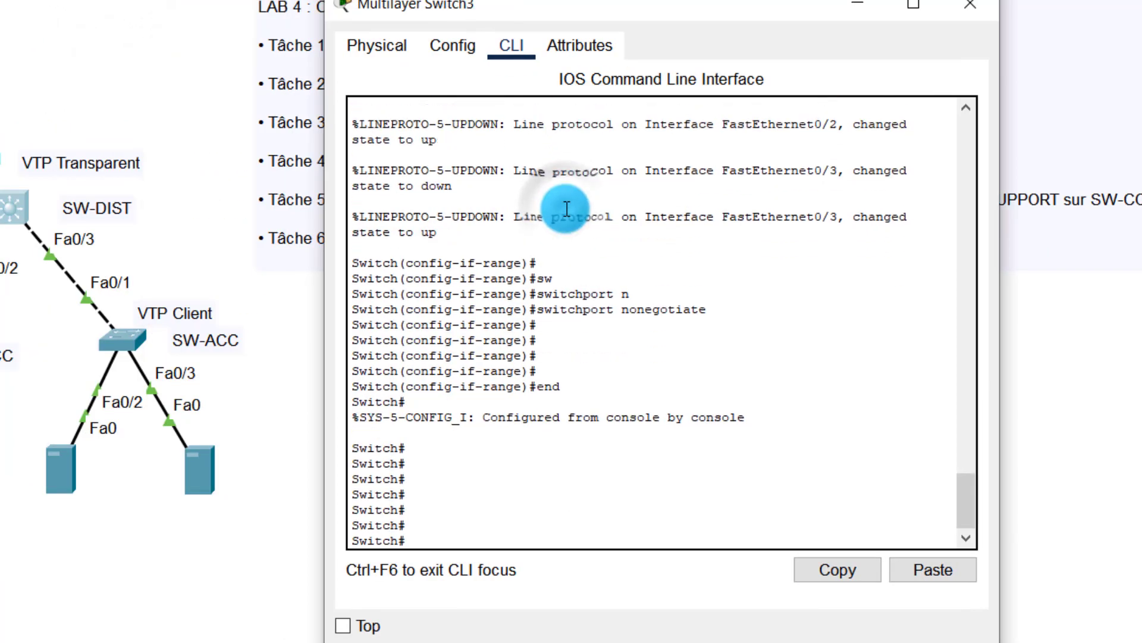
type("confi")
key("Tab")
type("t")
key("Tab")
key("Tab")
key("Return")
key("Return")
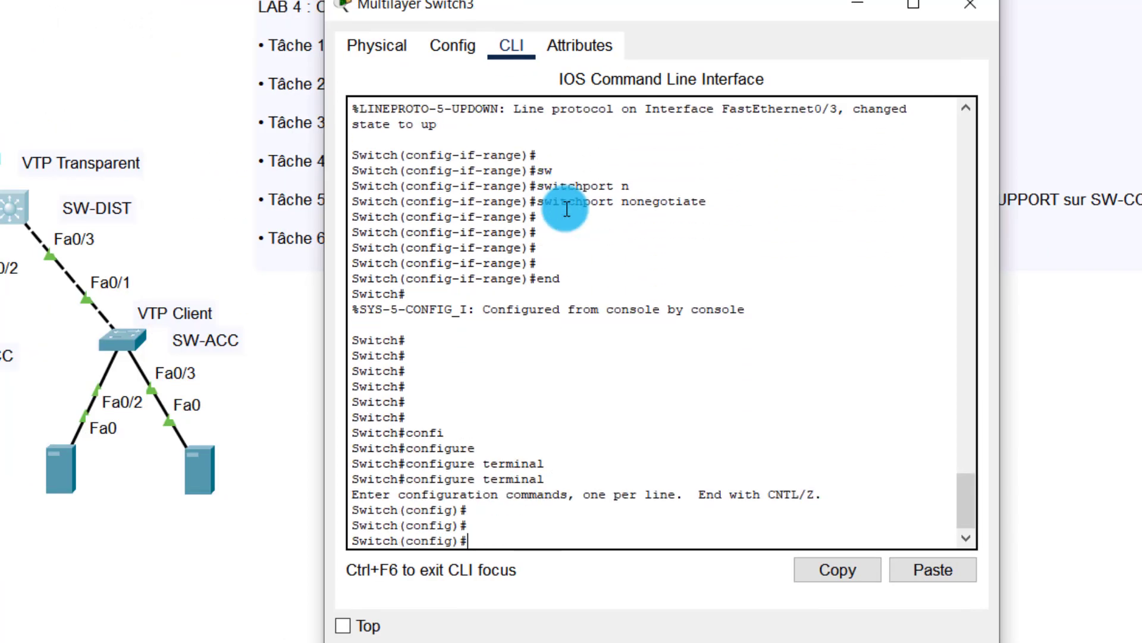
Step: Set SW-DIST's VTP domain to dirtech.lab
type("vt")
key("Tab")
type("dom")
key("Tab")
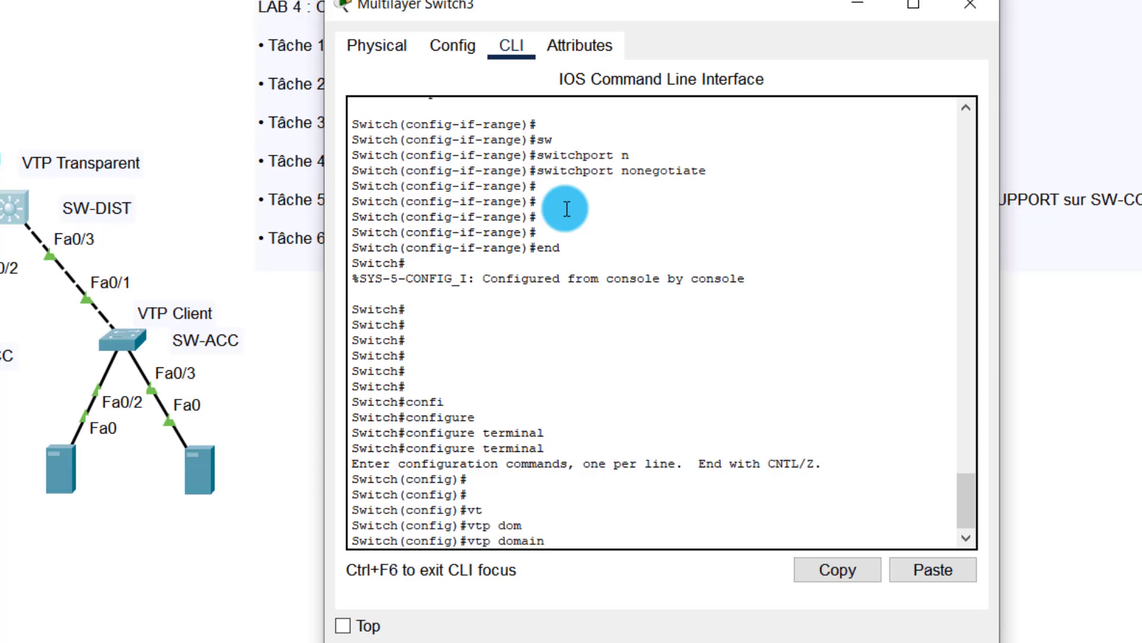
type("di")
type("rtech.")
type("labn")
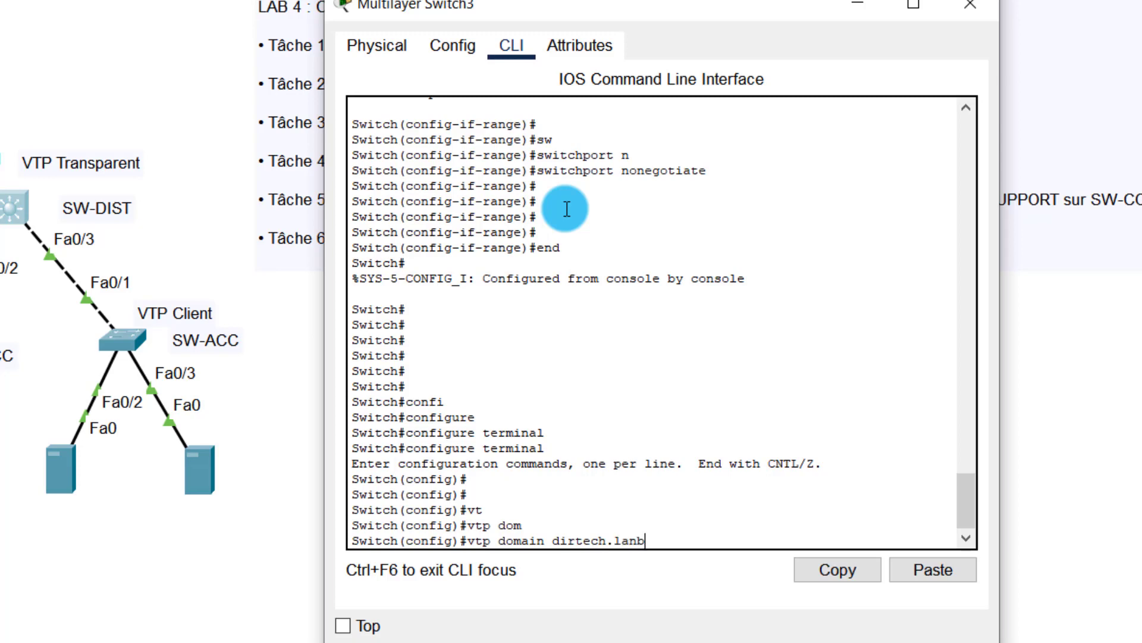
key("BackSpace")
key("BackSpace")
type("b")
key("Return")
key("Return")
key("Return")
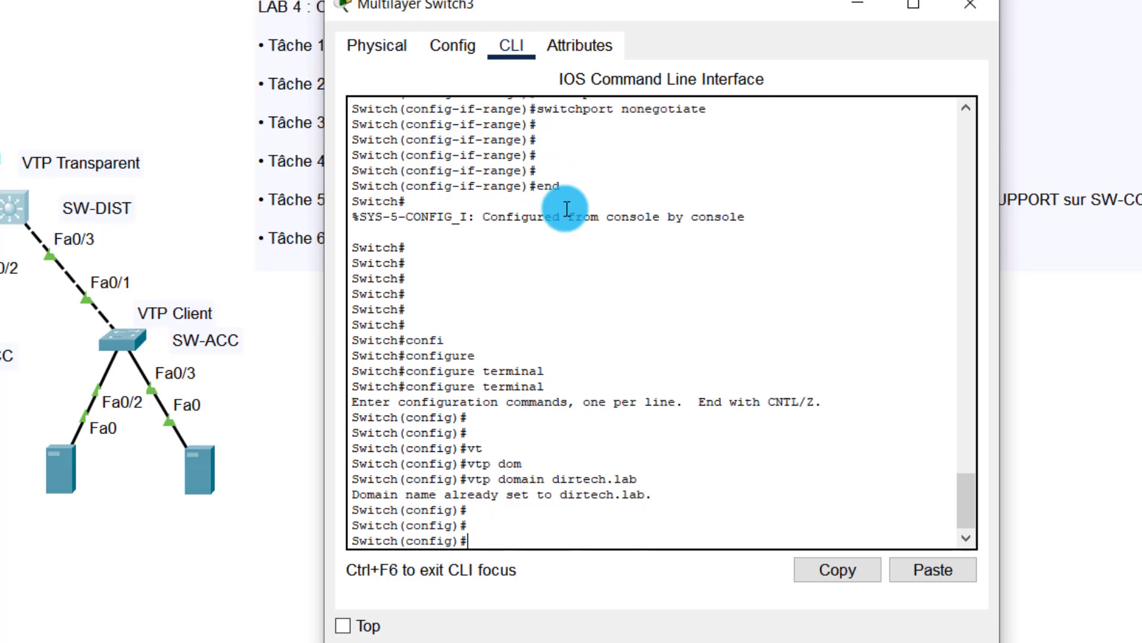
Step: Set SW-DIST to VTP version 2
type("vt")
key("Return")
type("vtp d")
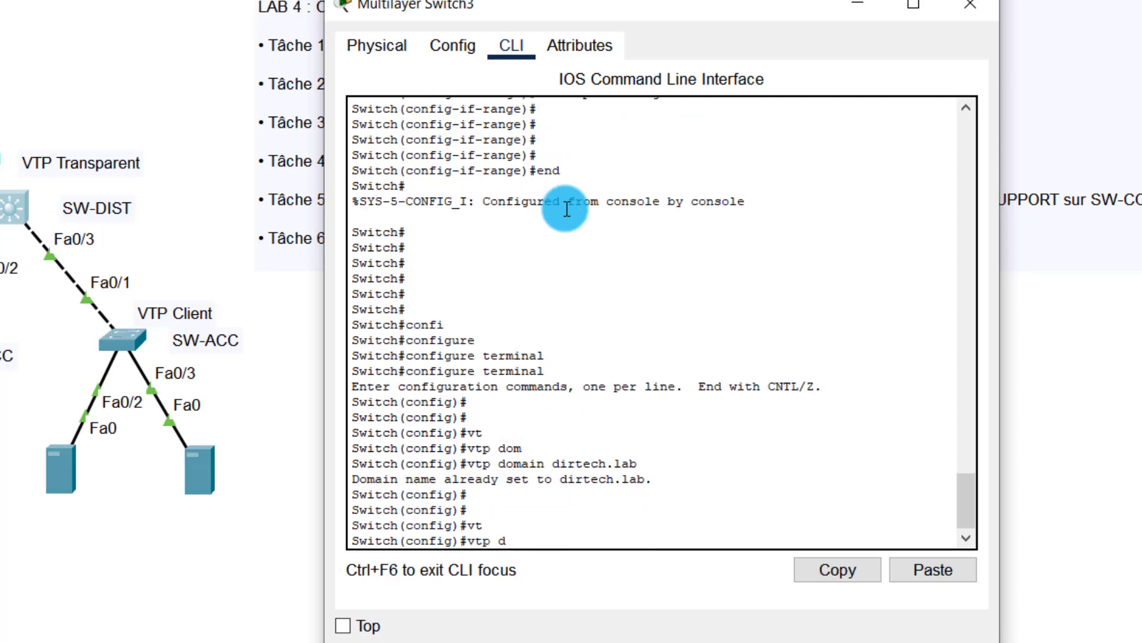
type("v")
key("Tab")
type("2")
key("Return")
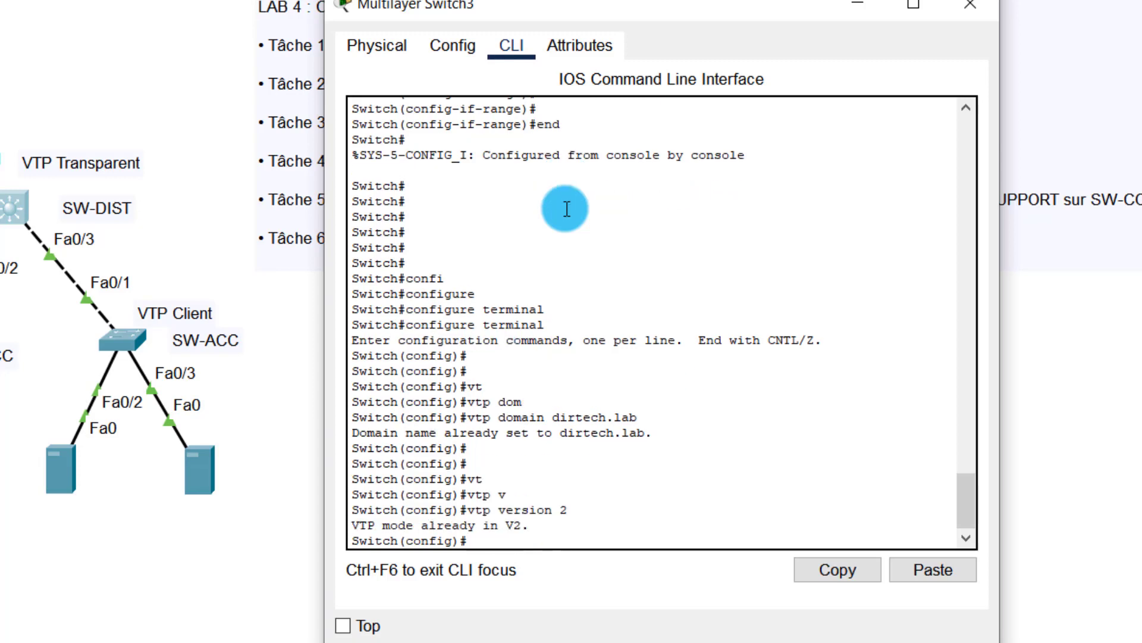
key("Return")
key("Return")
Step: Apply the VTP password on SW-DIST and leave configuration mode
type("vt")
key("Tab")
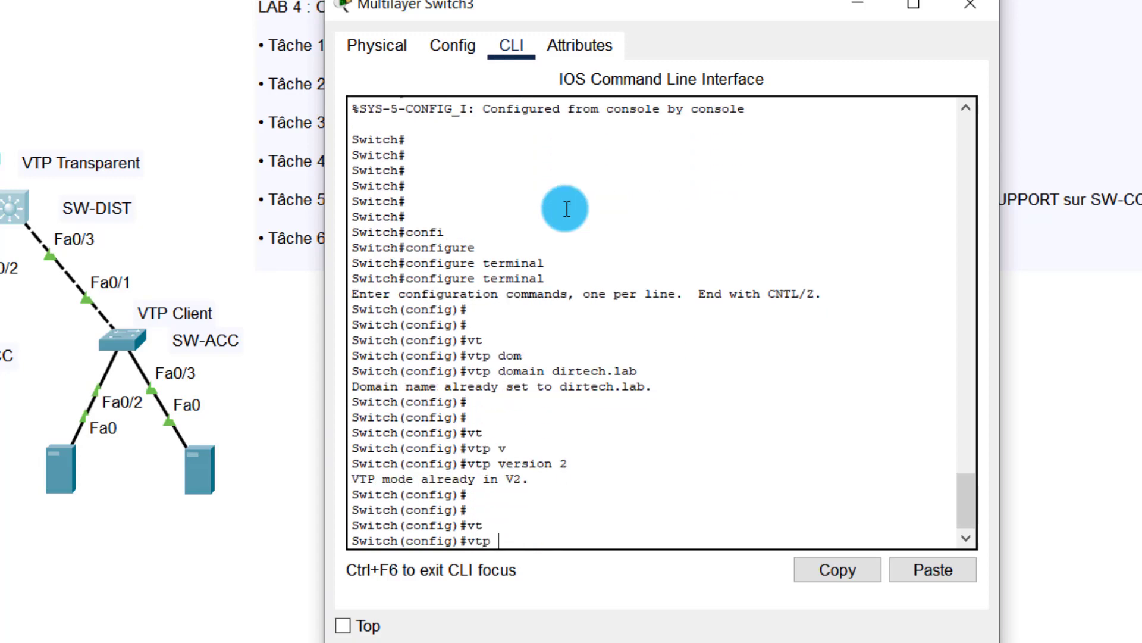
type("pa")
key("Tab")
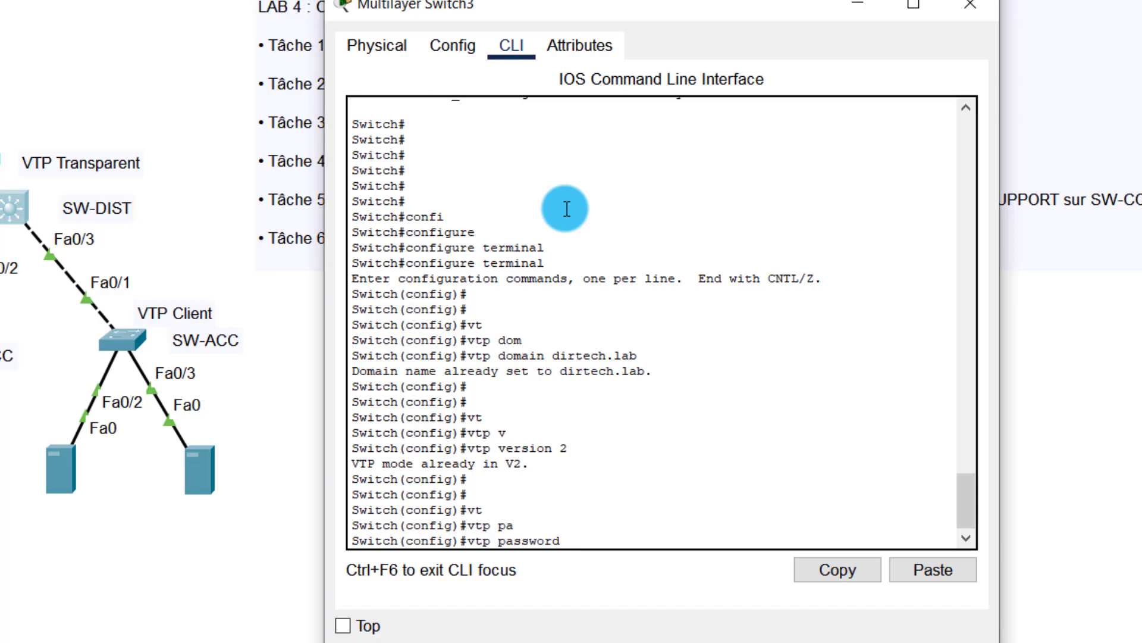
type("cisco")
key("Return")
key("Return")
key("Return")
key("Return")
key("Return")
key("Return")
key("Return")
key("Return")
key("Return")
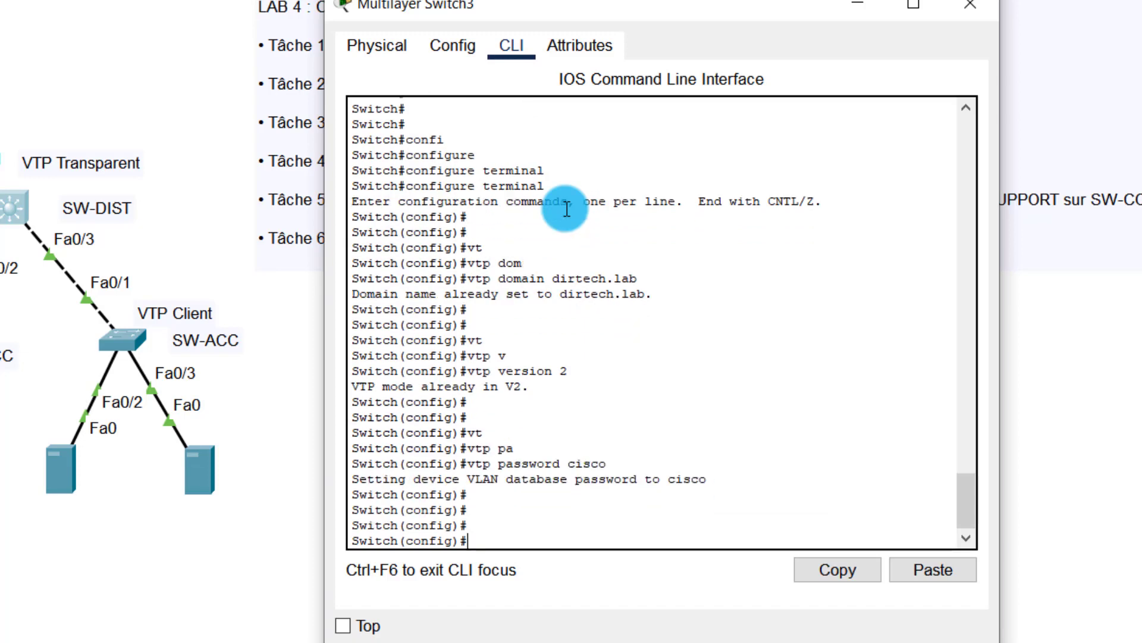
type("sh")
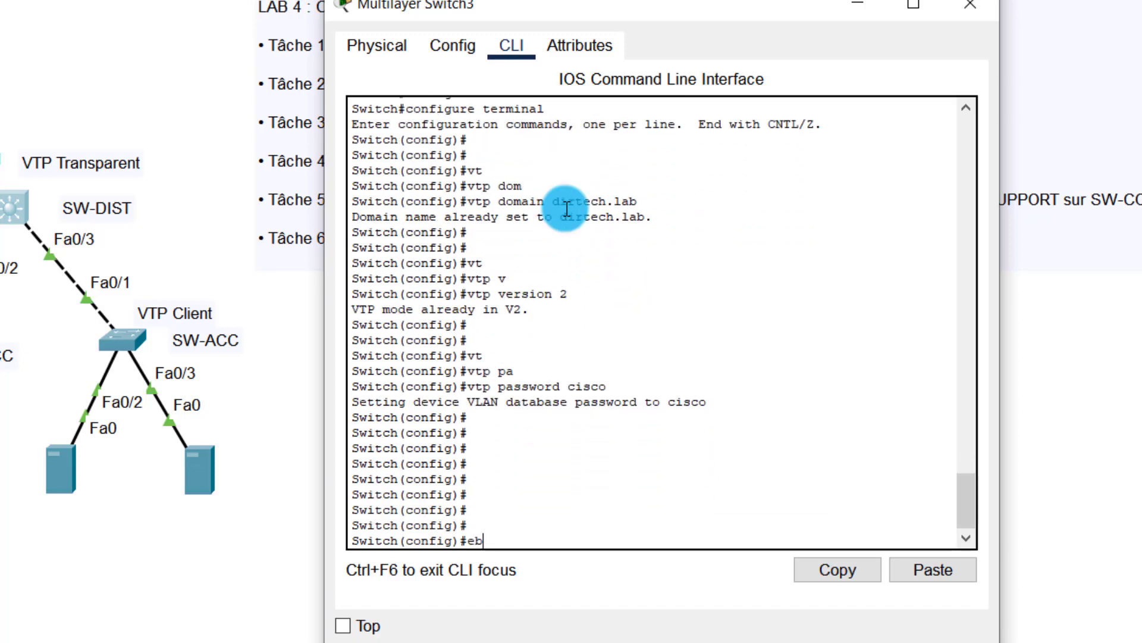
key("BackSpace")
key("BackSpace")
type("end")
key("Return")
key("Return")
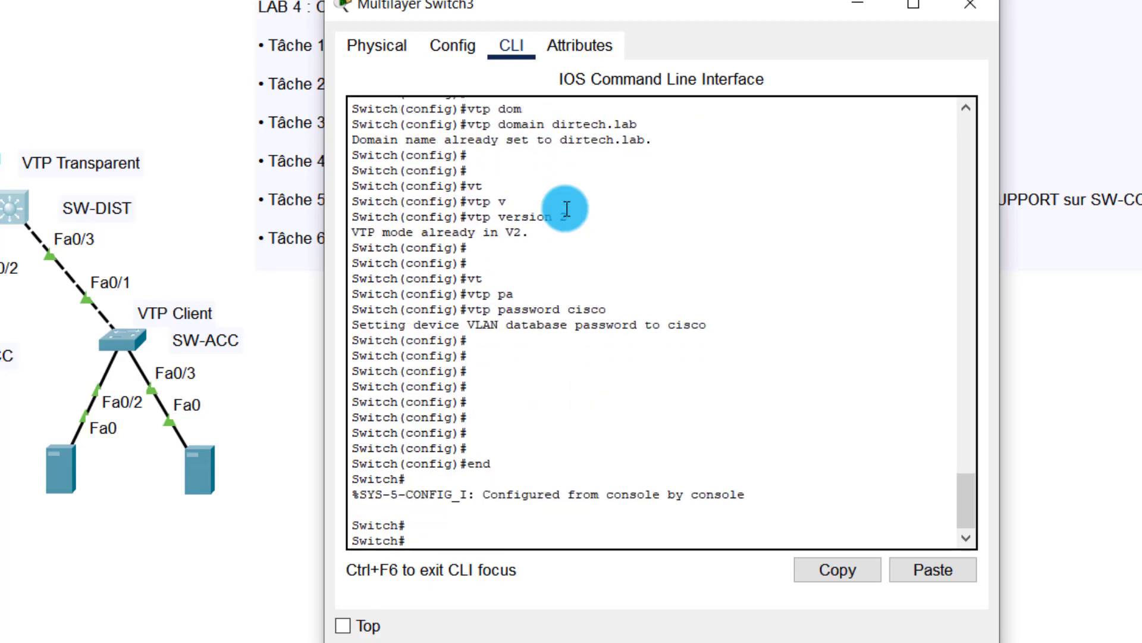
Step: Close Multilayer Switch3, open Switch0's console and enter global configuration mode
left_click(971, 7)
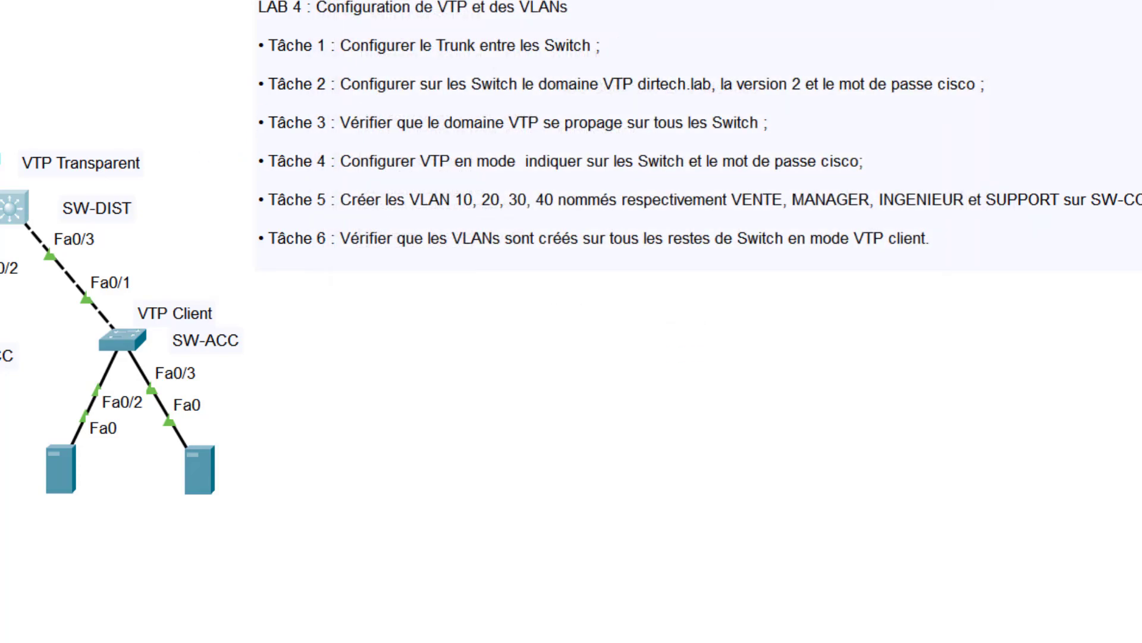
left_click(0, 355)
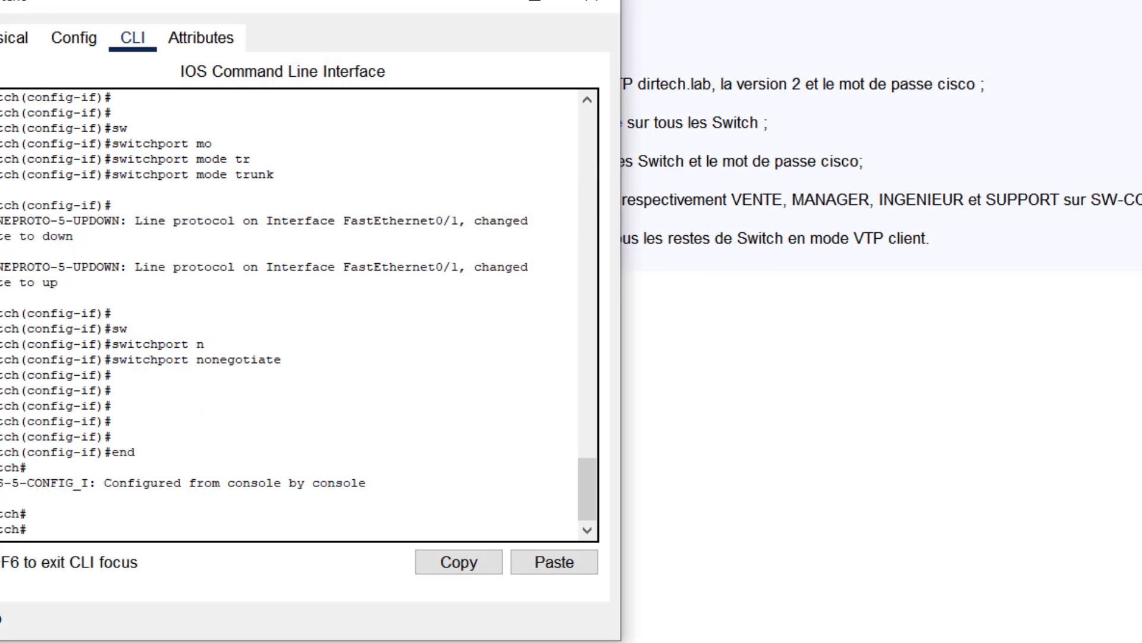
left_click_drag(55, 3, 467, 8)
left_click(617, 342)
key("Return")
key("Return")
key("Return")
key("Return")
key("Return")
key("Return")
key("Return")
key("Return")
key("Return")
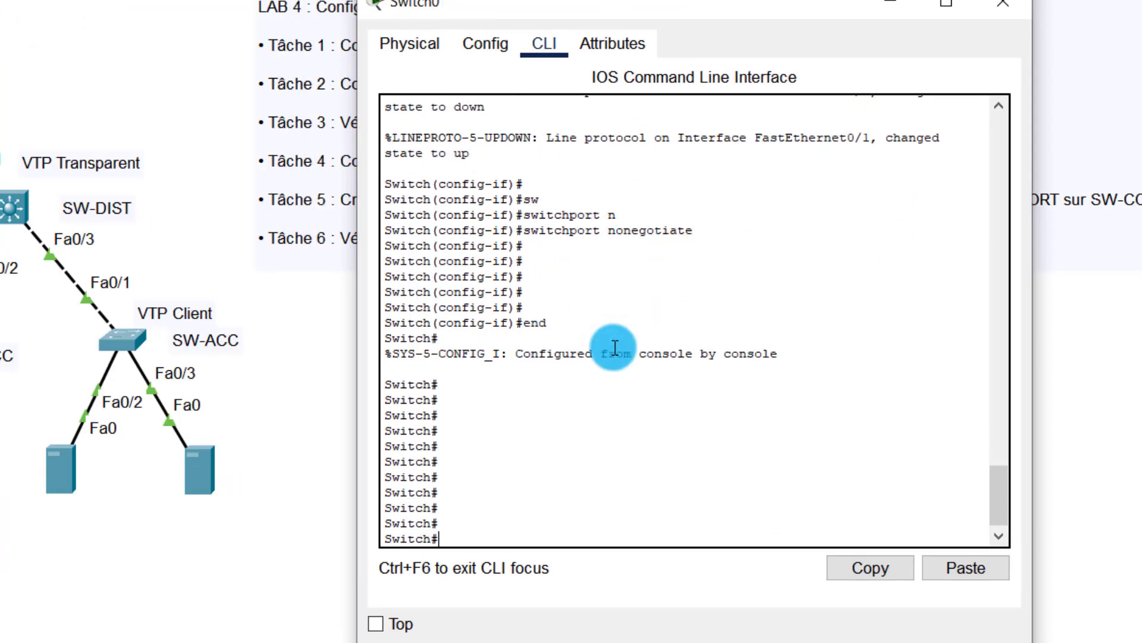
type("confi")
key("Tab")
type("t")
key("Tab")
key("Tab")
key("Tab")
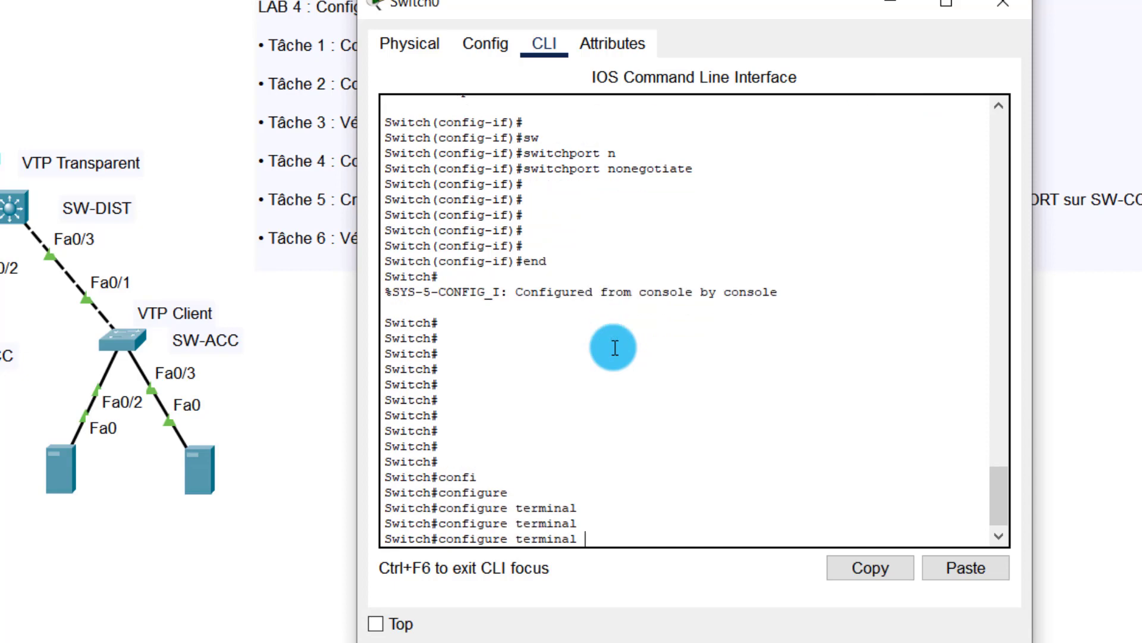
key("Return")
key("Return")
key("Return")
key("Return")
key("Return")
key("Return")
key("Return")
key("Return")
Step: Set Switch0's VTP domain to dirtech.lab
type("vt")
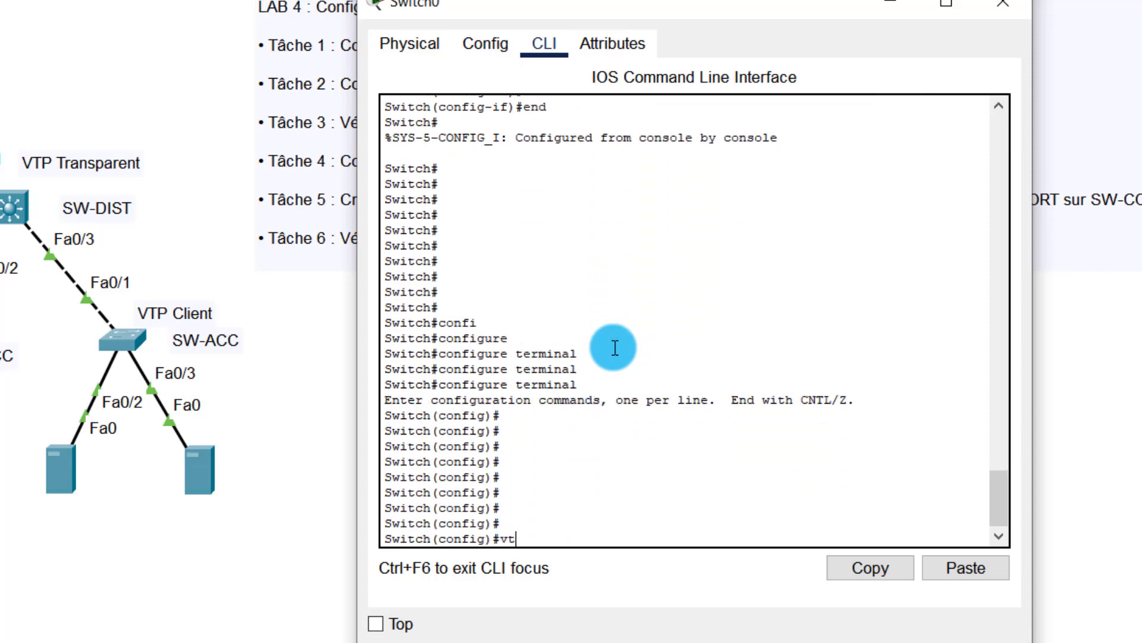
key("Tab")
type("dom")
key("Tab")
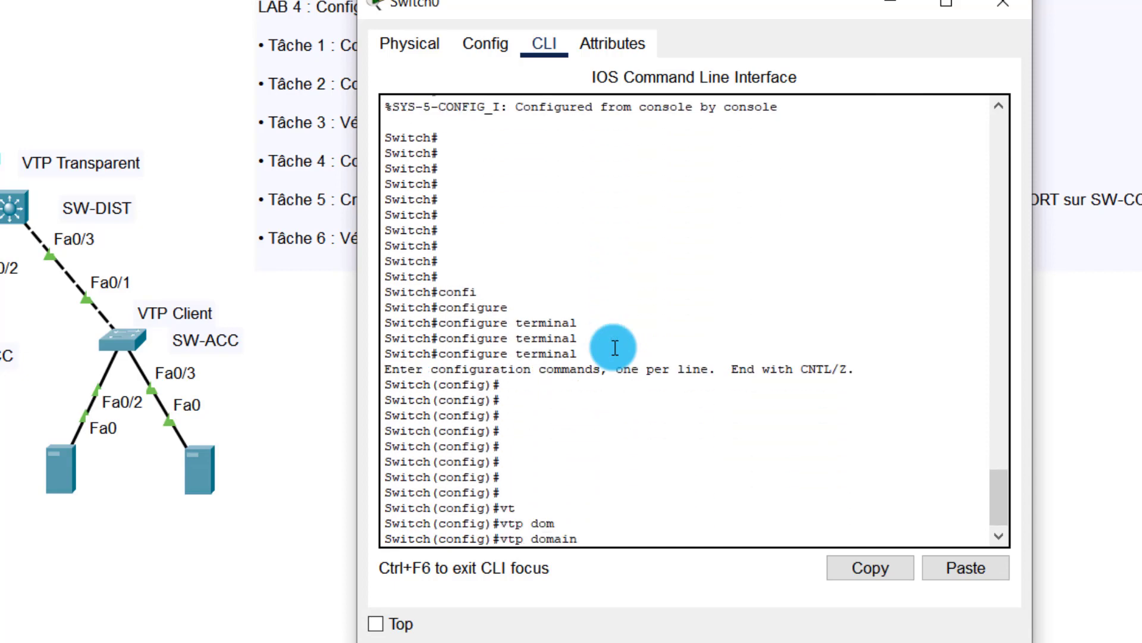
type("dirtech?")
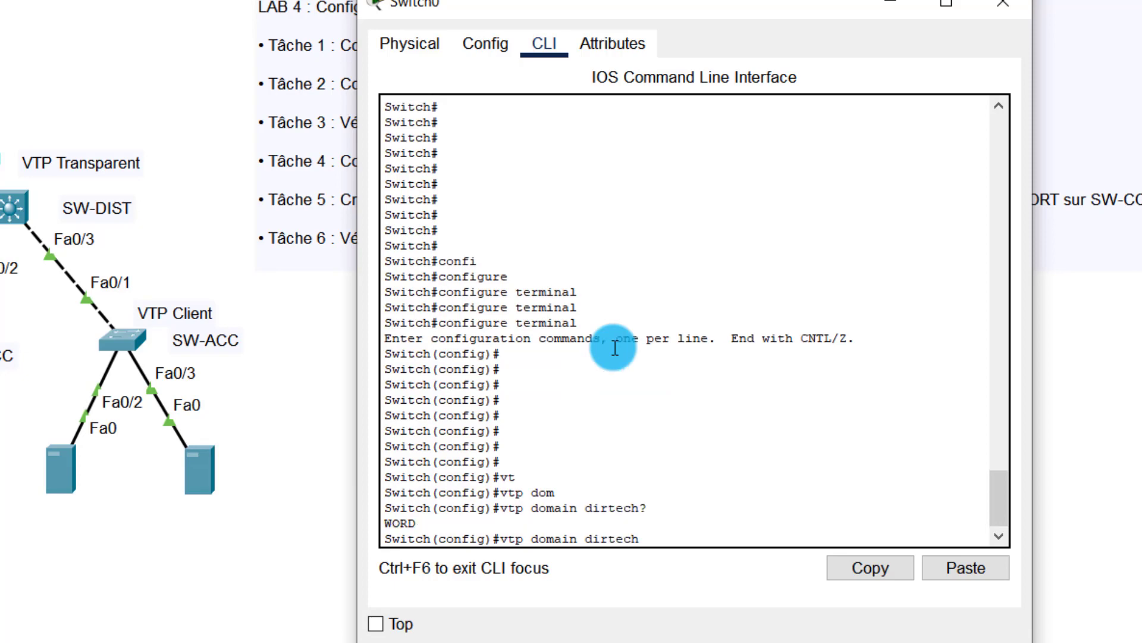
type(".lan")
key("Return")
key("Return")
key("Return")
key("Return")
key("Return")
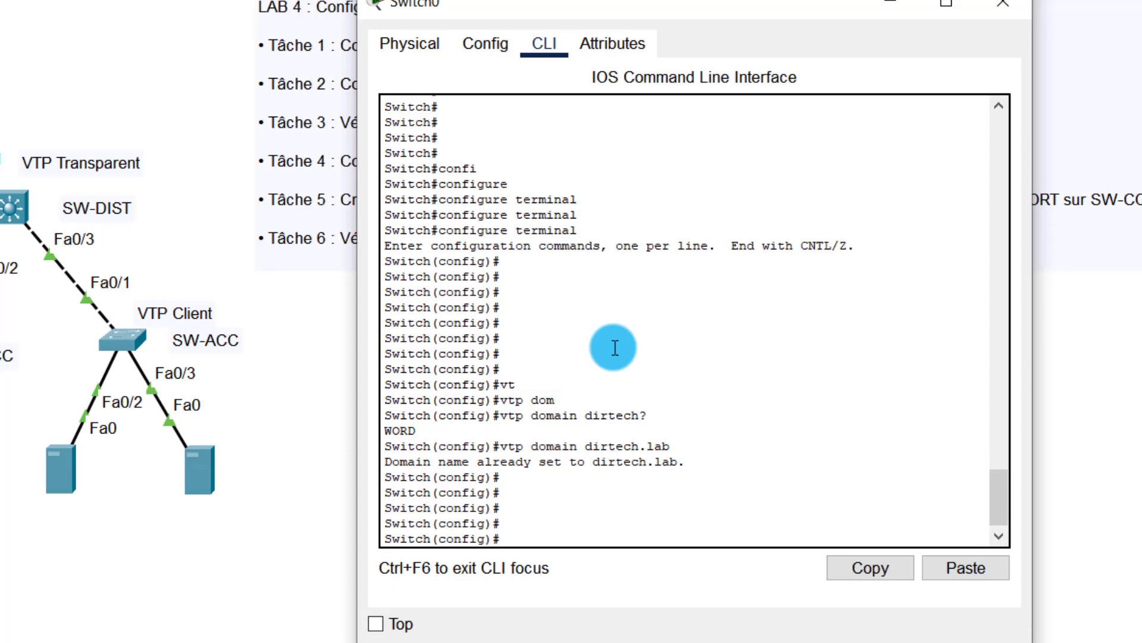
Step: Set Switch0 to VTP version 2
type("vt")
key("Tab")
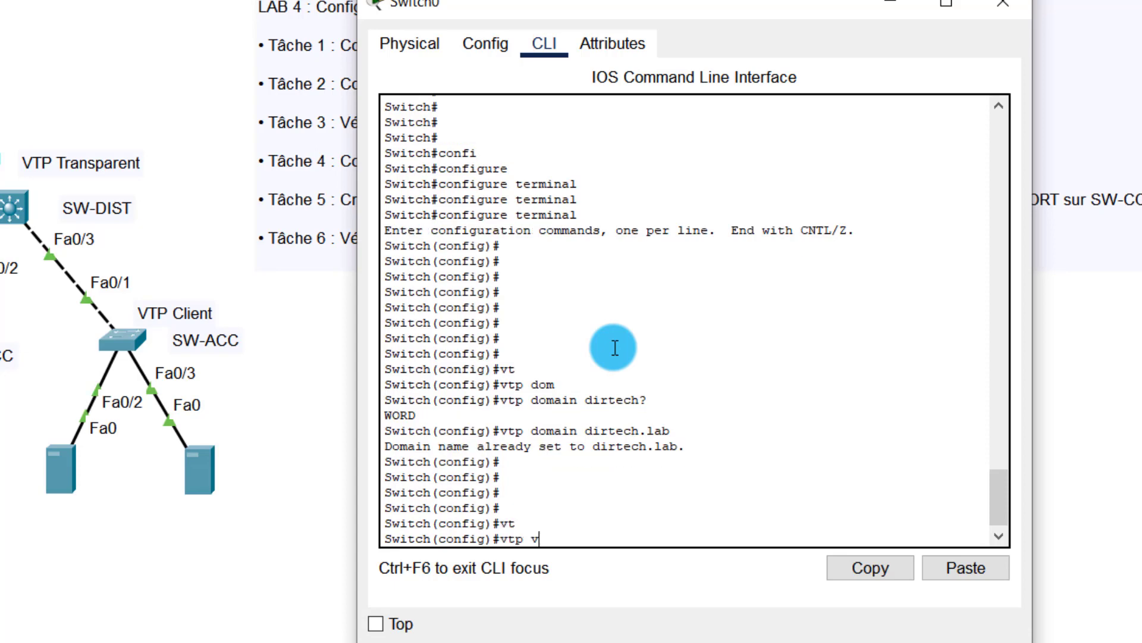
type("v")
key("Tab")
key("Return")
key("Return")
key("Return")
key("Return")
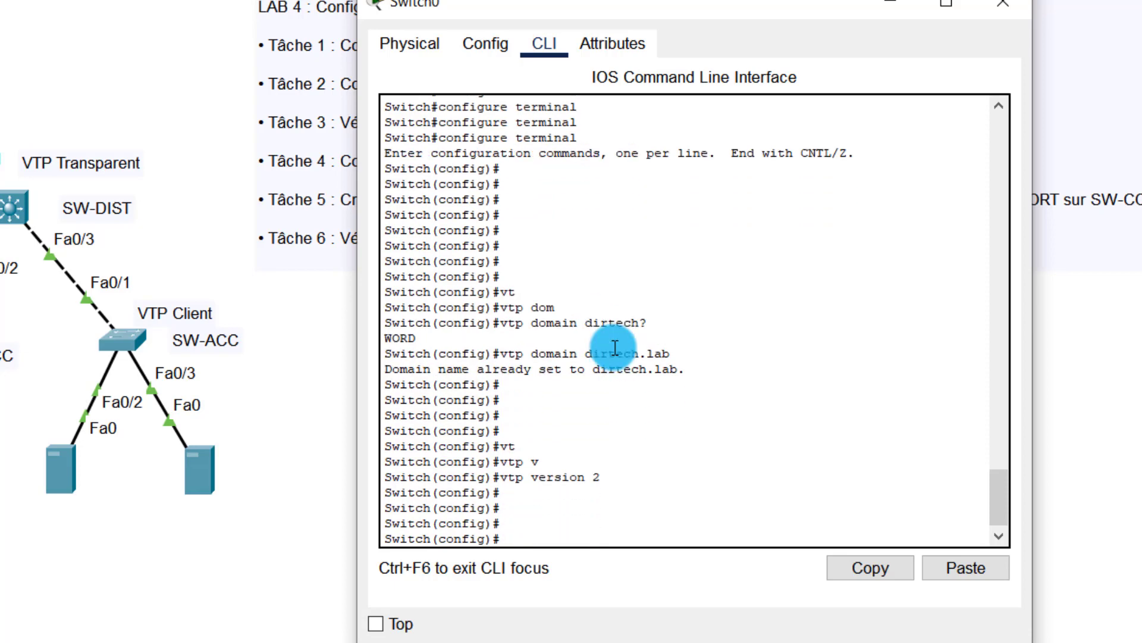
Step: Apply the VTP password on Switch0, end configuration and close its window
type("vt")
key("Tab")
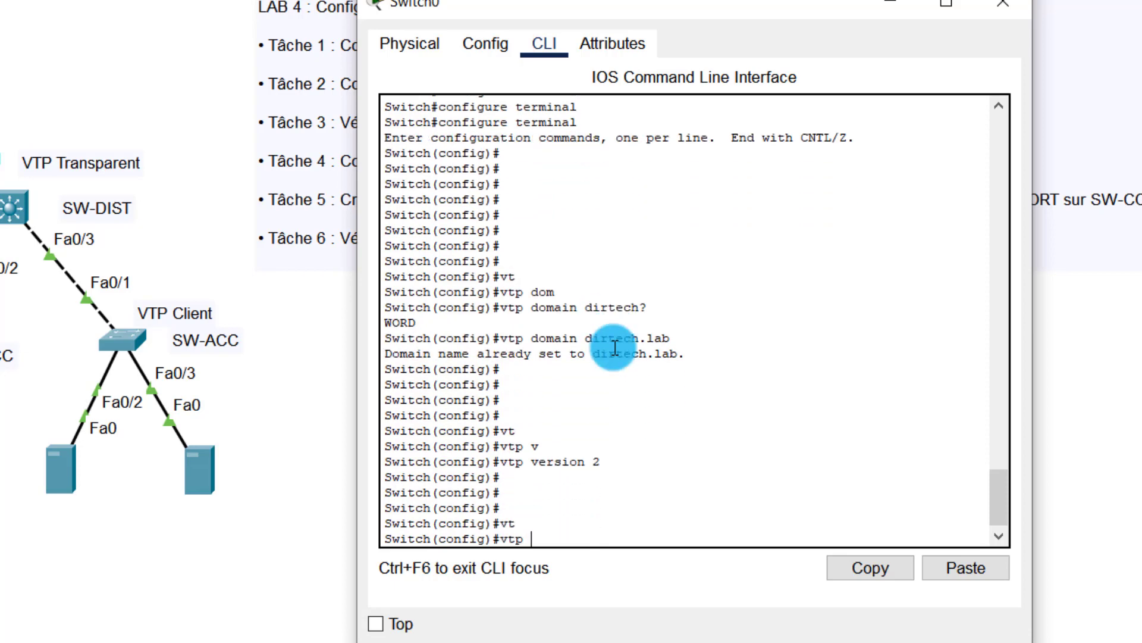
key("Tab")
type("pa")
key("Tab")
type("cisco")
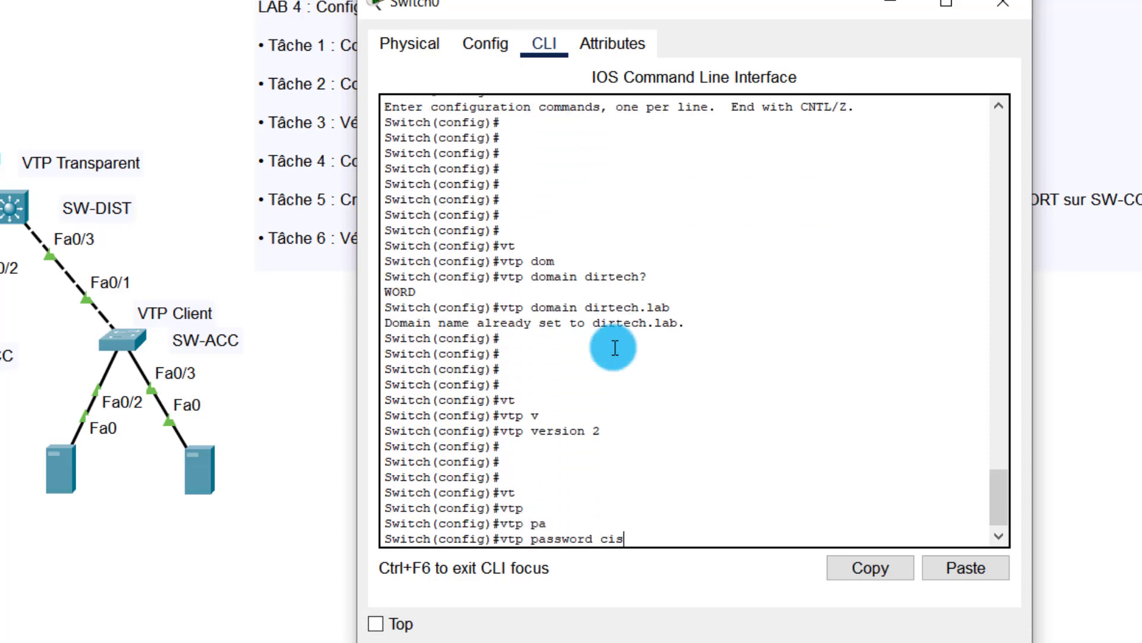
key("Return")
key("Return")
key("Return")
key("Return")
key("Return")
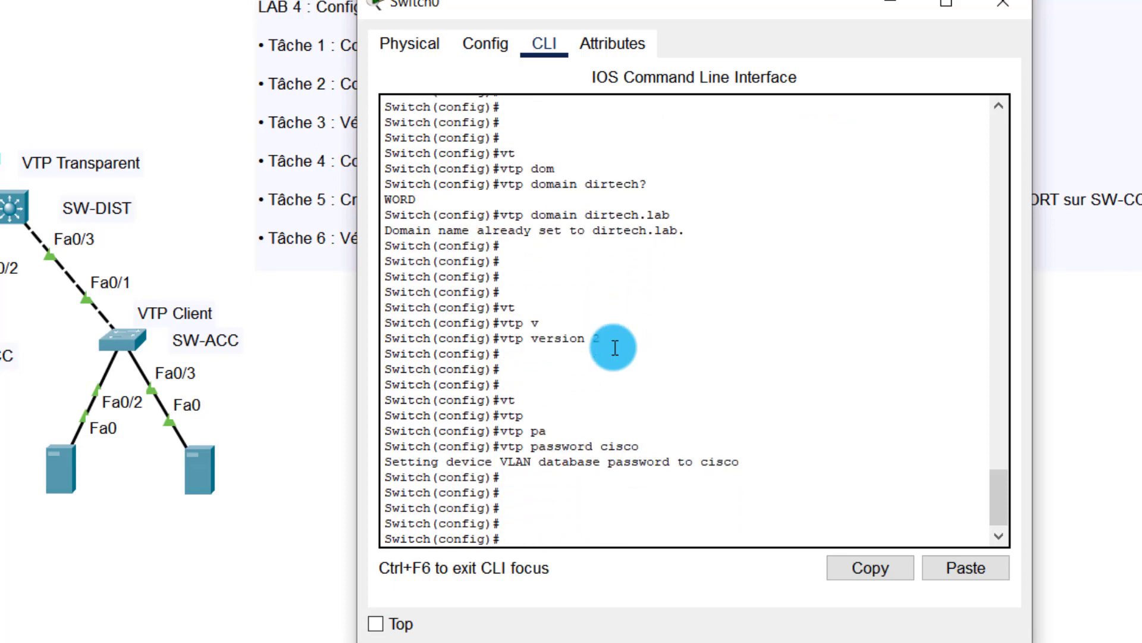
type("end")
key("Return")
key("Return")
key("Return")
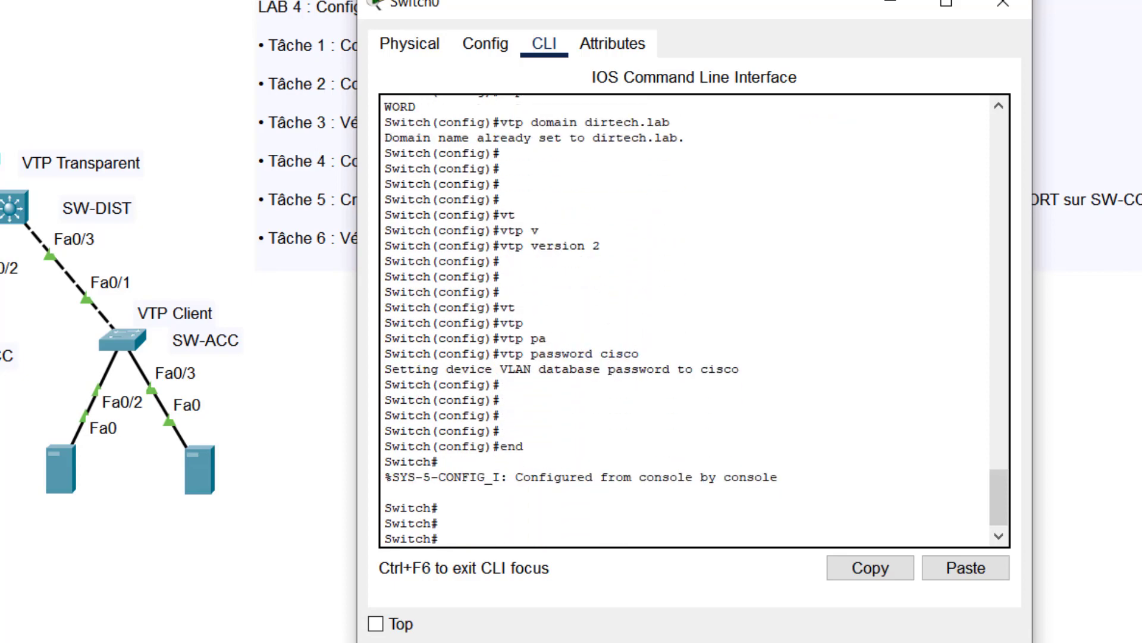
left_click(1016, 7)
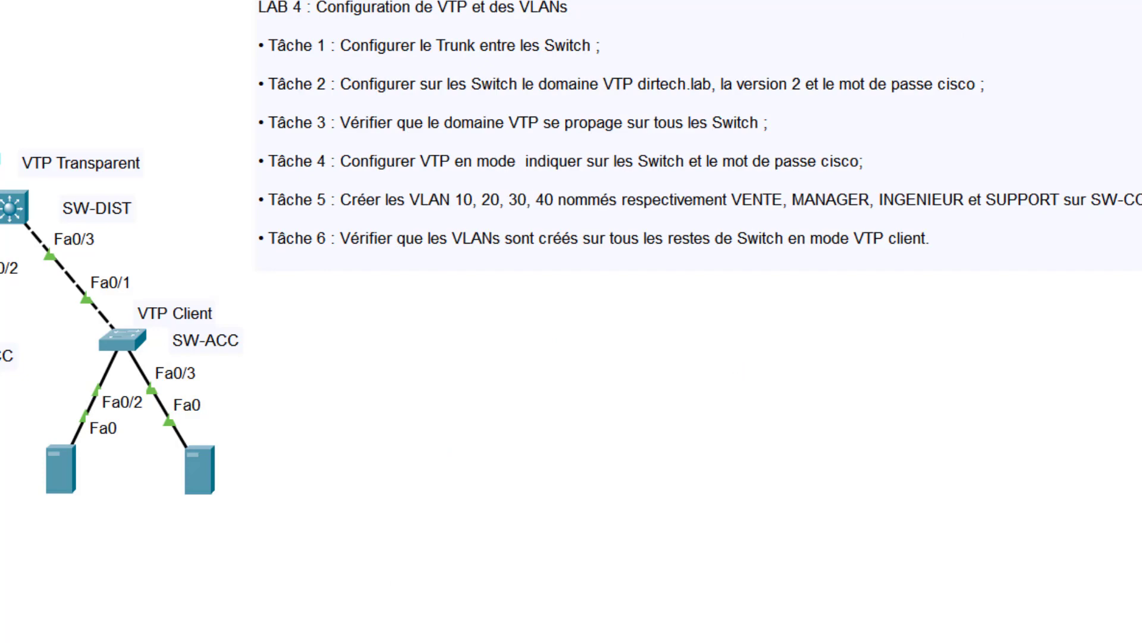
Step: Enter global configuration on Switch1 and set the VTP domain to dirtech.lab
left_click_drag(124, 2, 542, 31)
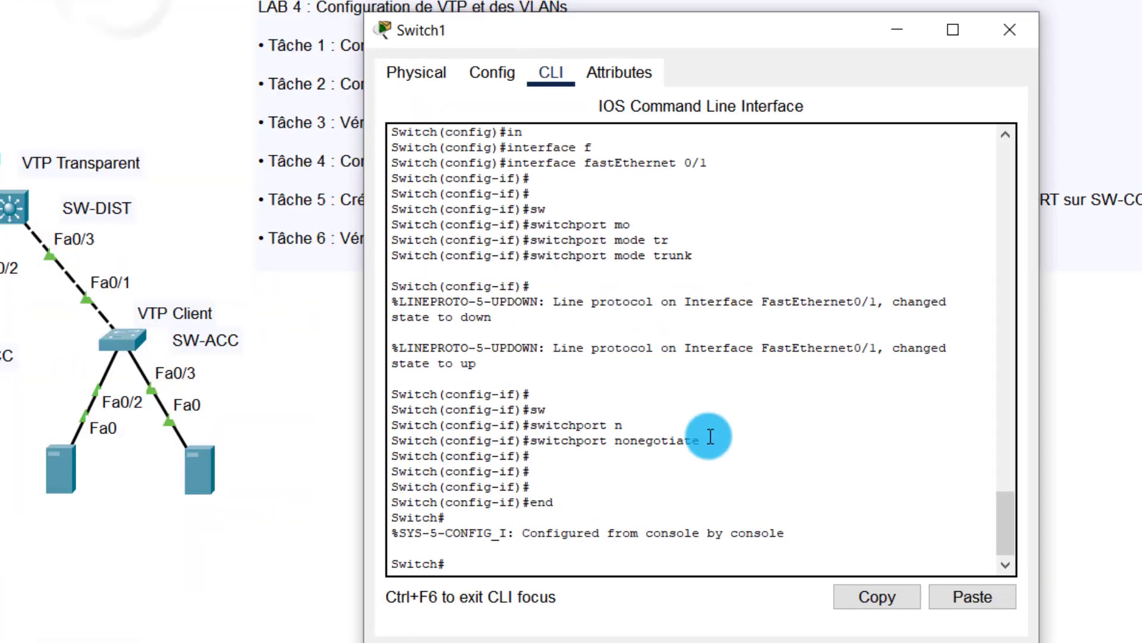
key("Return")
key("Return")
key("Return")
key("Return")
key("Return")
type("conf")
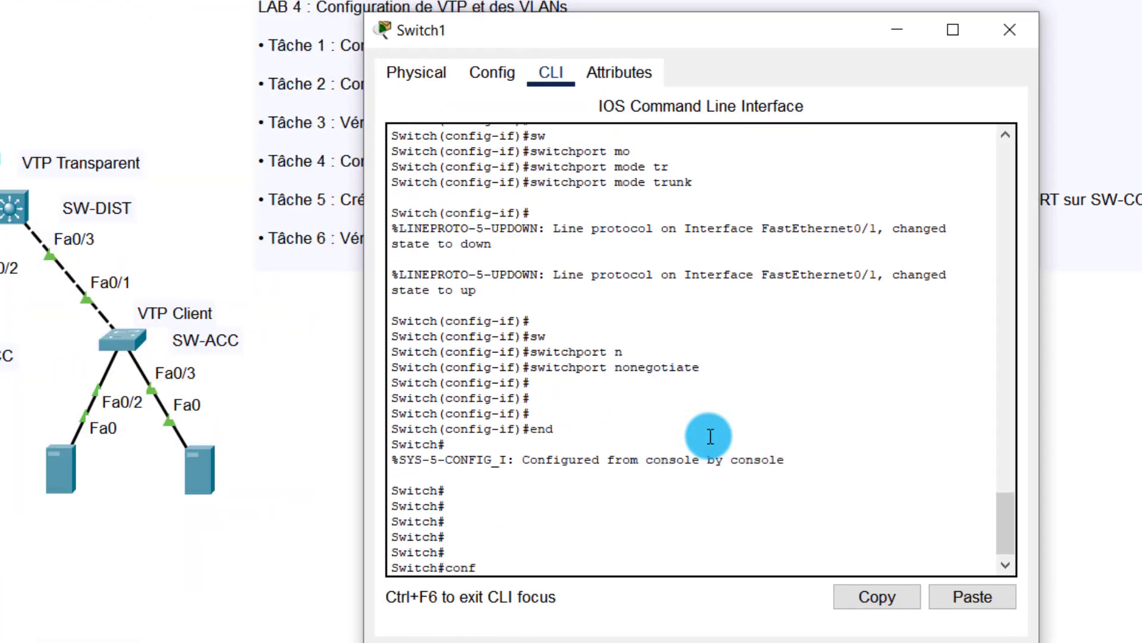
type("i")
key("Tab")
key("Tab")
key("Tab")
key("Return")
key("Return")
key("Return")
key("Return")
key("Return")
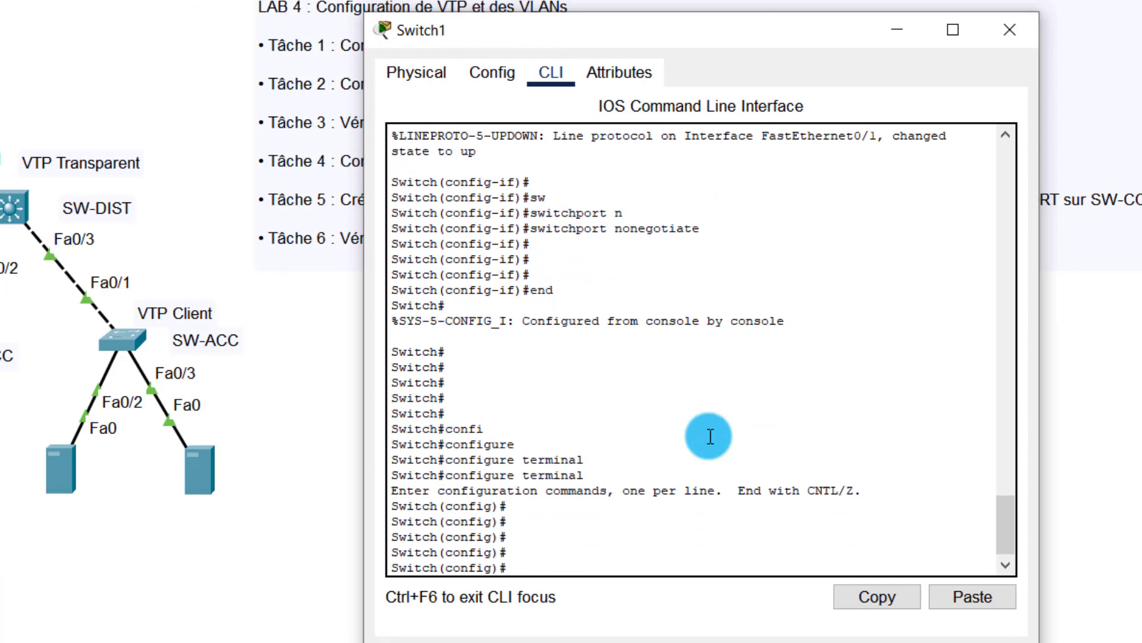
type("vt")
key("Tab")
type("dom")
key("Tab")
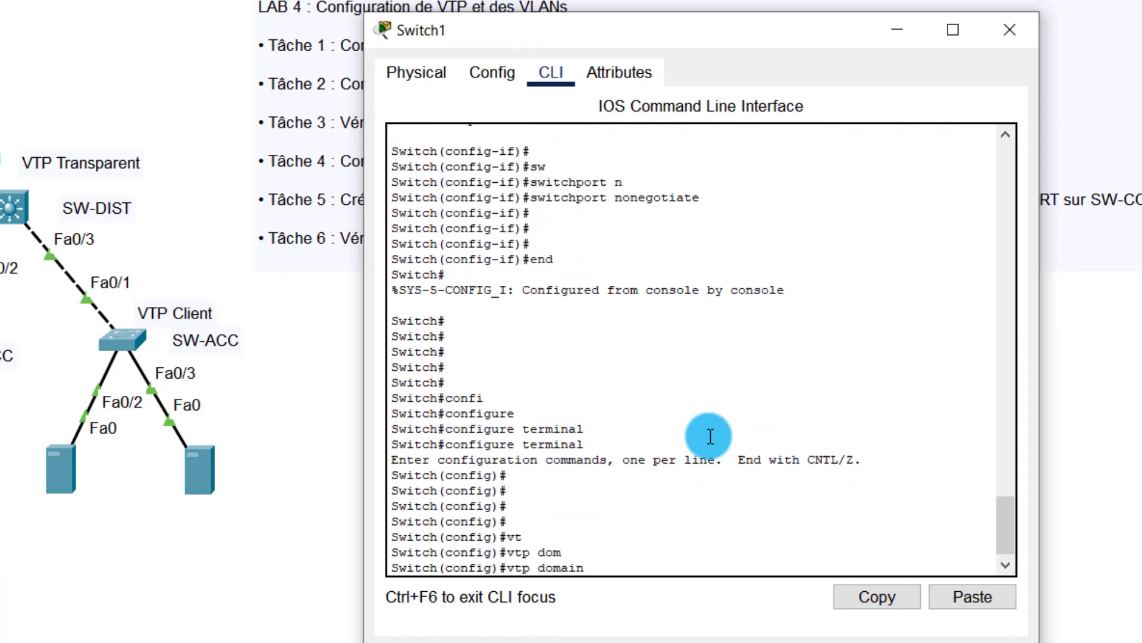
type("dirtech")
type("?")
type(".")
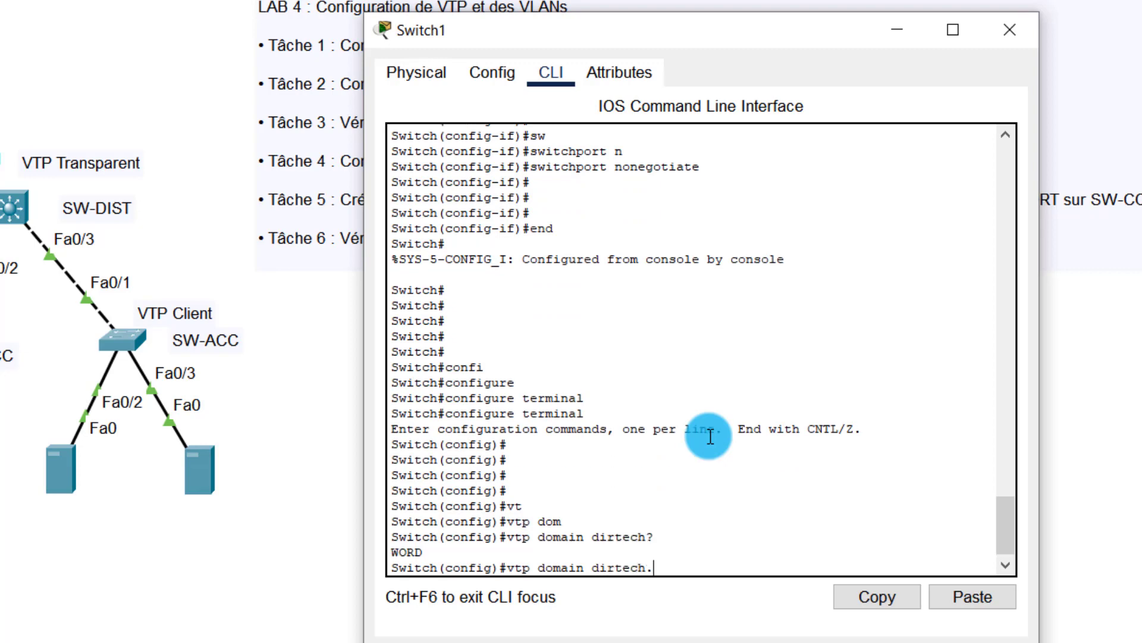
type("lab")
key("Return")
key("Return")
key("Return")
key("Return")
key("Return")
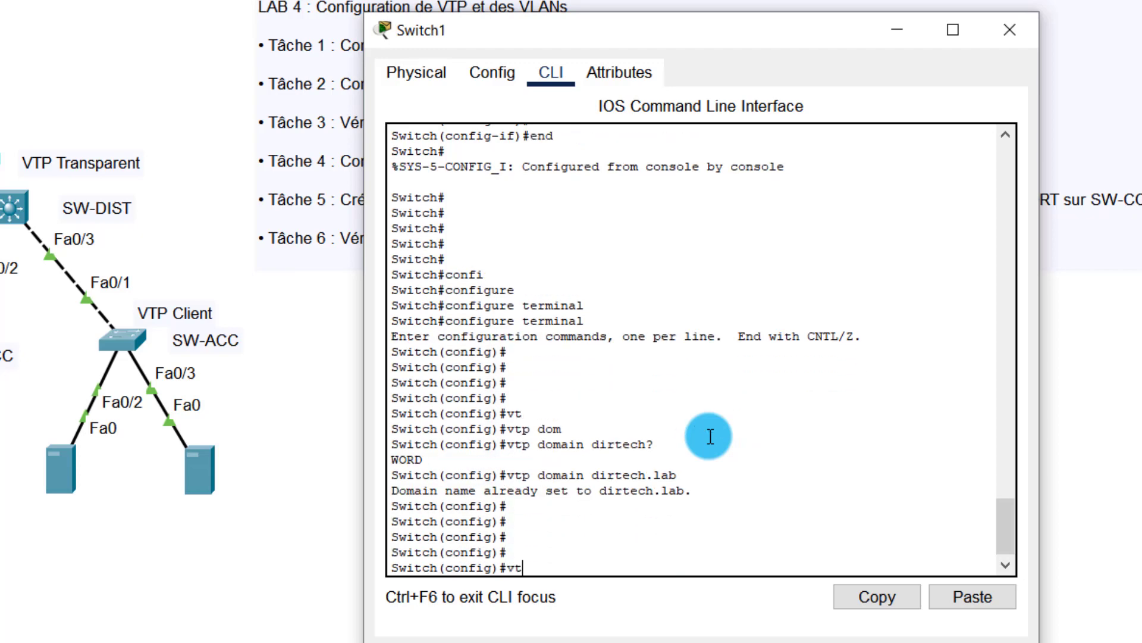
Step: Set VTP version 2 and the VTP password on Switch1, end configuration, and close its window
key("Tab")
type("v")
key("Tab")
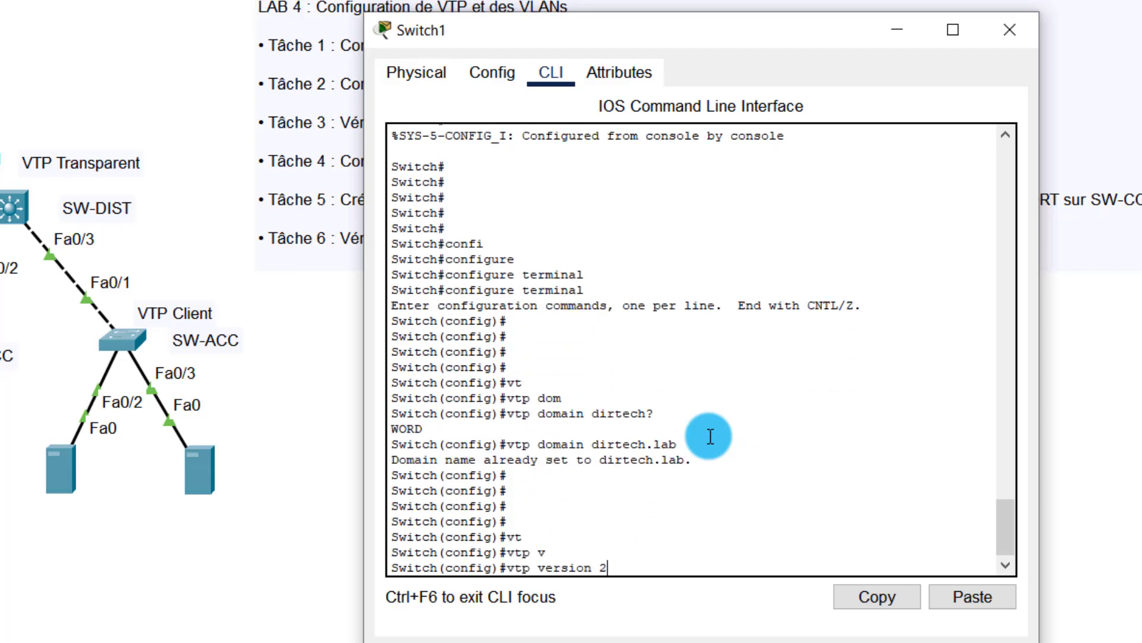
key("Return")
key("Return")
key("Return")
key("Return")
key("Return")
type("vt")
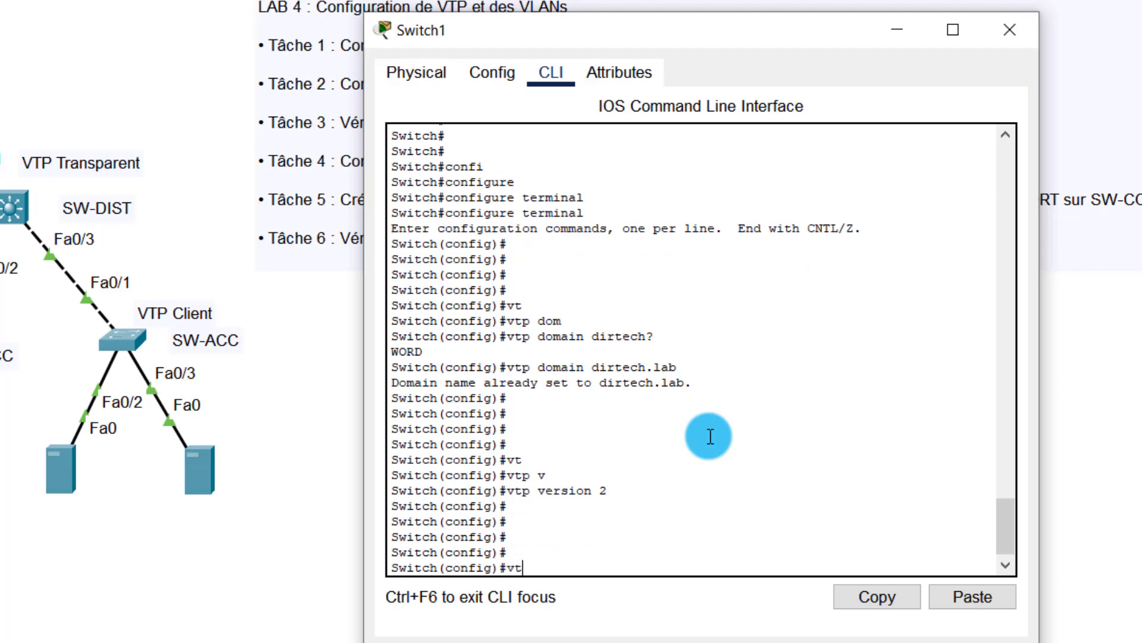
key("Tab")
type("p")
key("Tab")
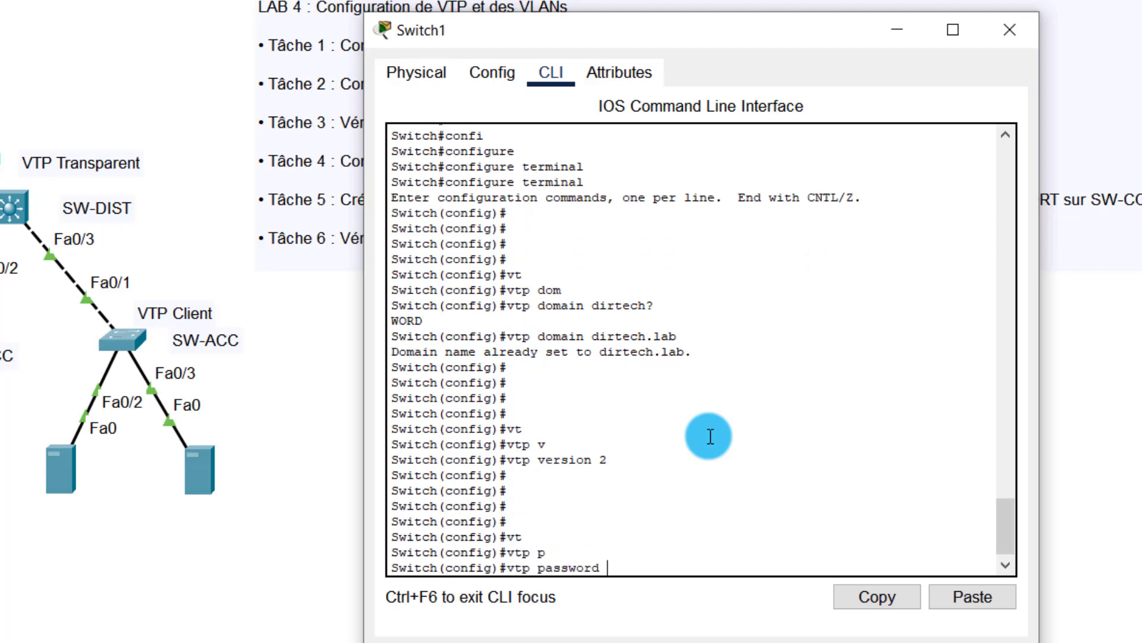
key("Return")
key("Return")
key("Return")
key("Return")
key("Return")
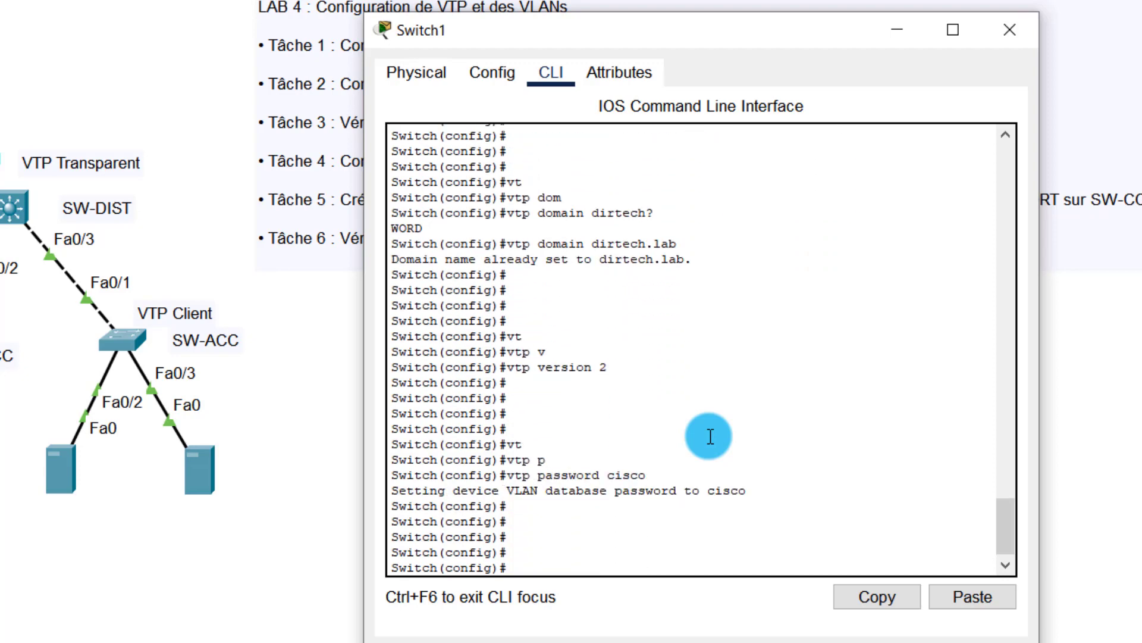
type("end")
key("Return")
key("Return")
key("Return")
key("Return")
key("Return")
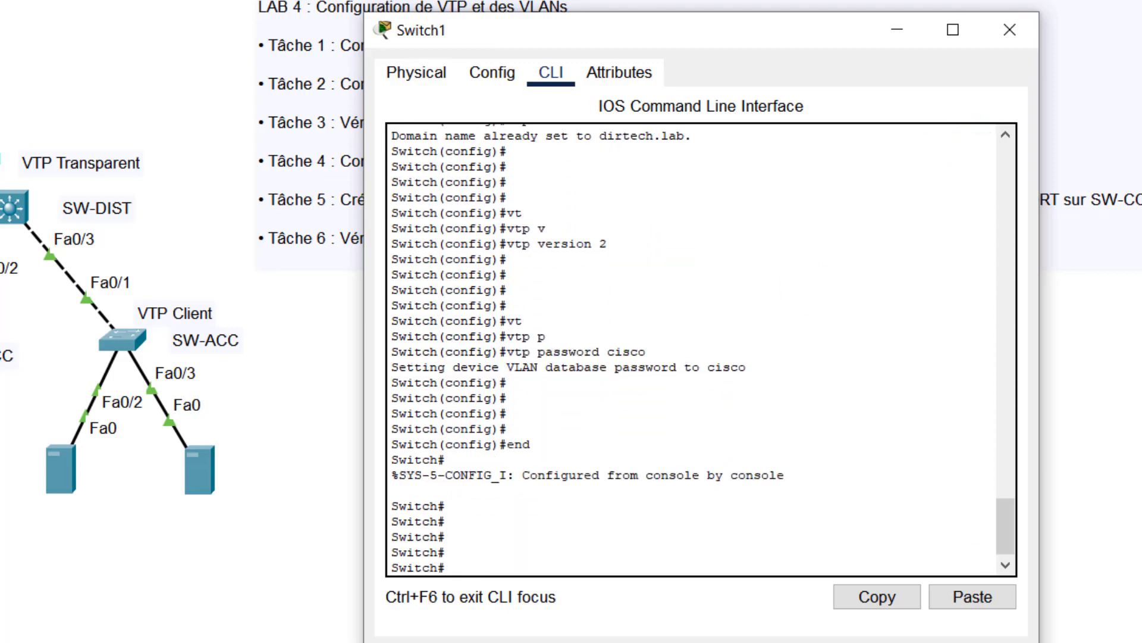
left_click(1008, 30)
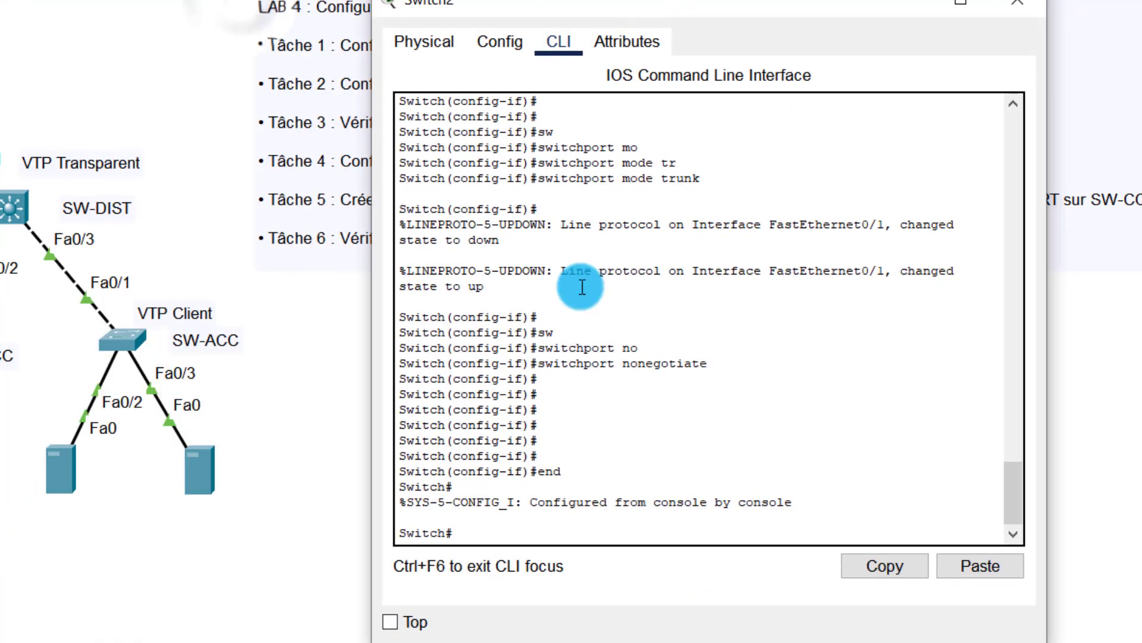
Step: Enter configure terminal on Switch2 and set the VTP domain to dirtech.lab
key("Return")
key("Return")
type("confi")
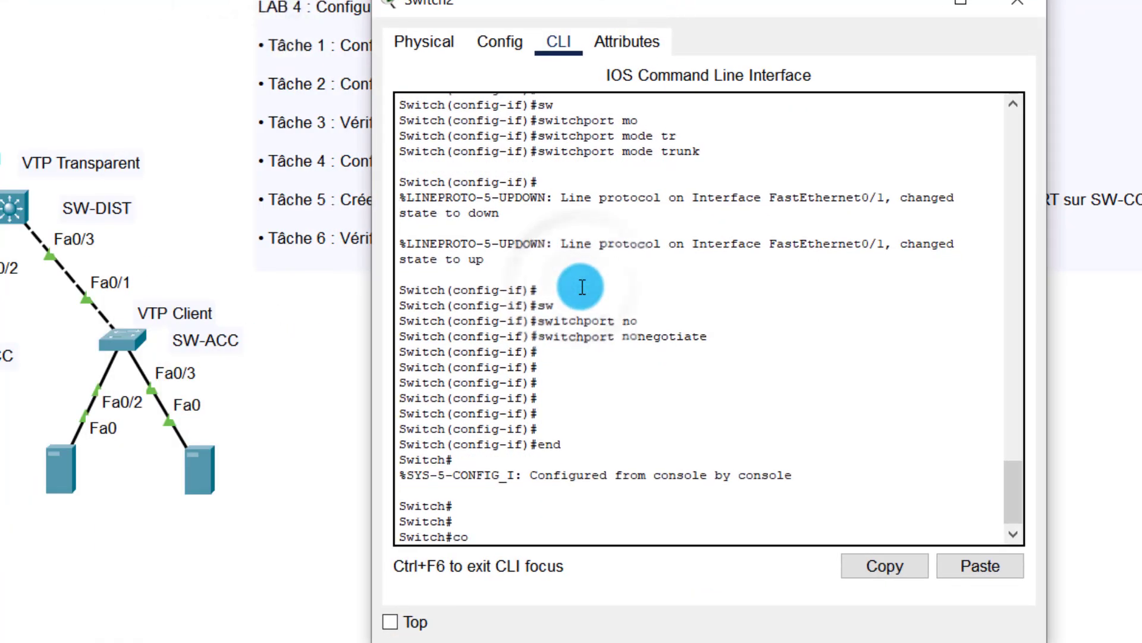
key("Tab")
type("terminal")
key("Tab")
key("Return")
key("Return")
key("Return")
key("Return")
key("Return")
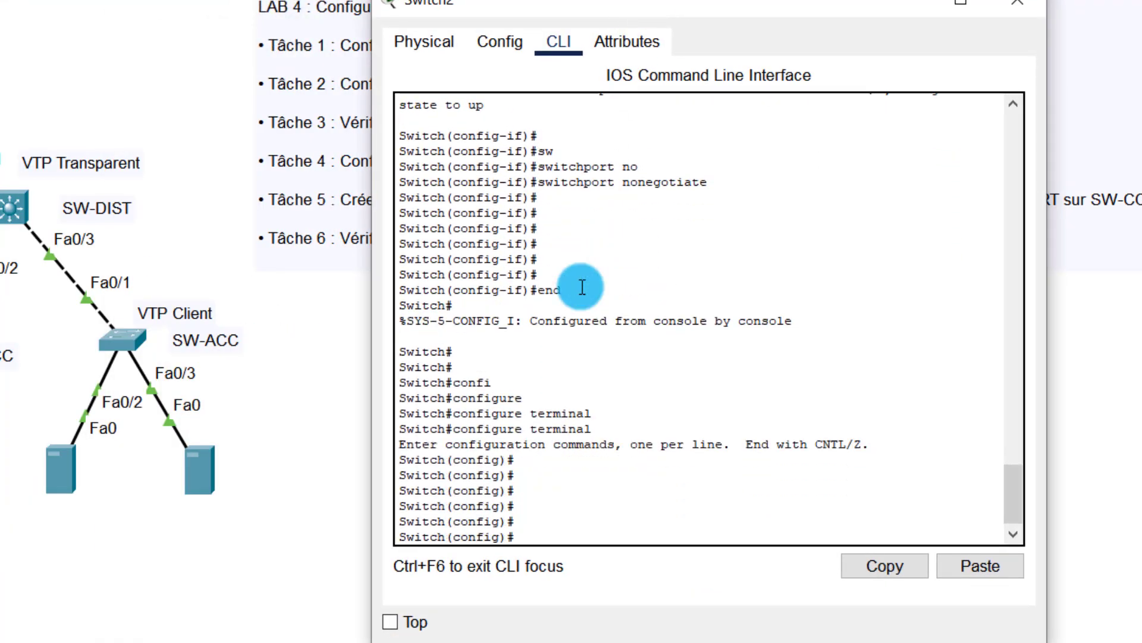
type("vt")
key("Tab")
type("dom")
key("Tab")
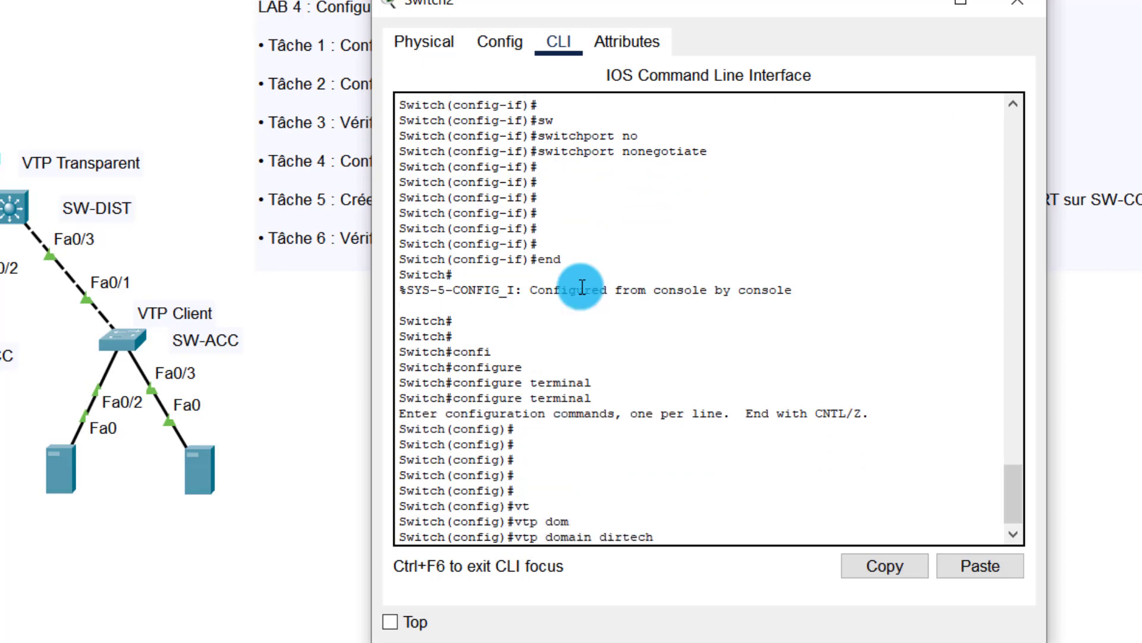
type("dirtech?")
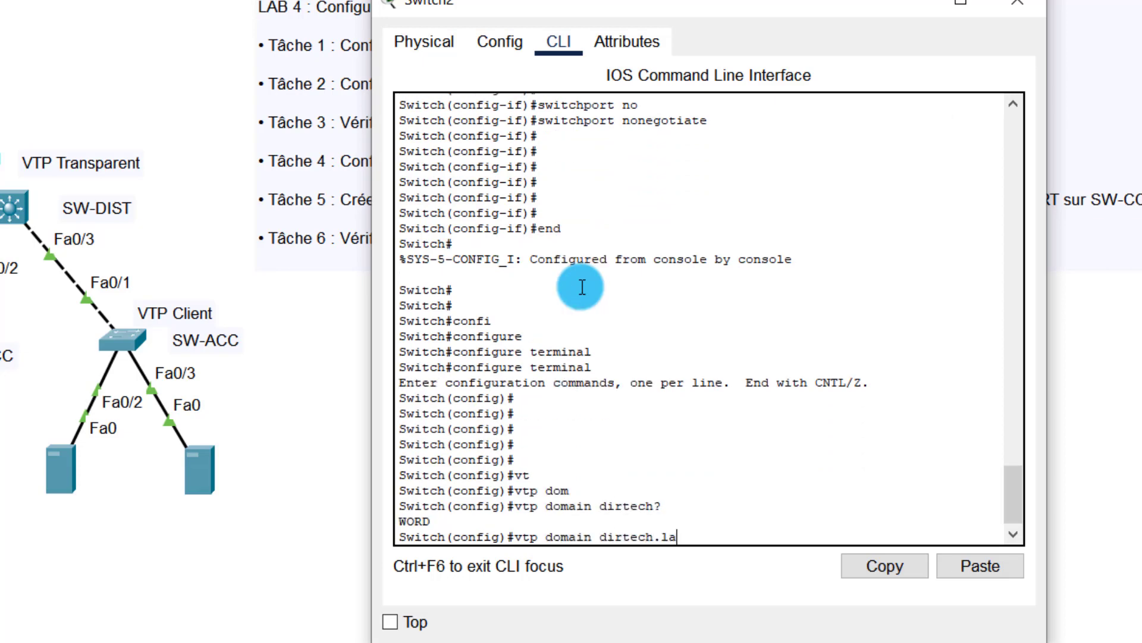
type(".lab")
key("Return")
key("Return")
key("Return")
key("Return")
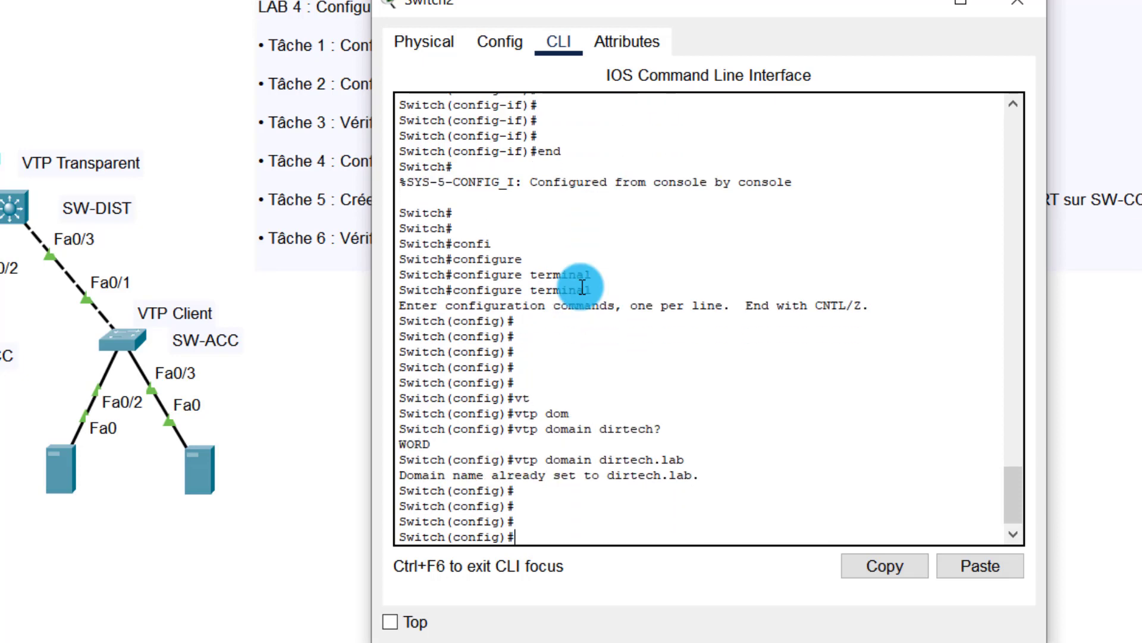
Step: Set VTP version 2 and the VTP password on Switch2, then end configuration mode
key("Tab")
type("v")
key("Tab")
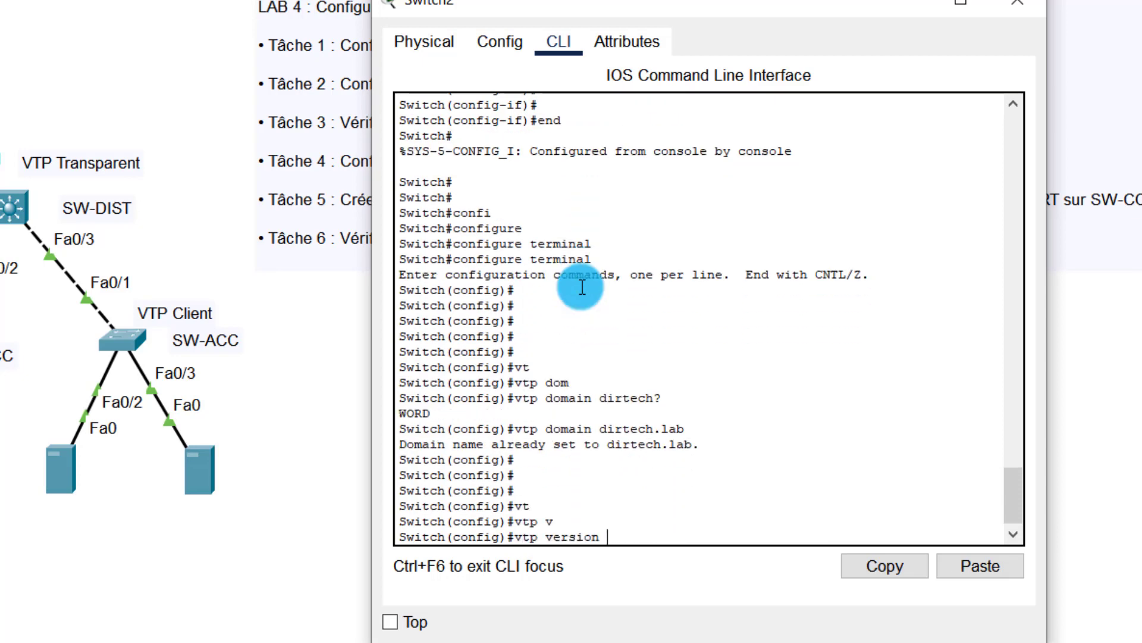
type("2")
key("Return")
key("Return")
key("Return")
key("Return")
key("Return")
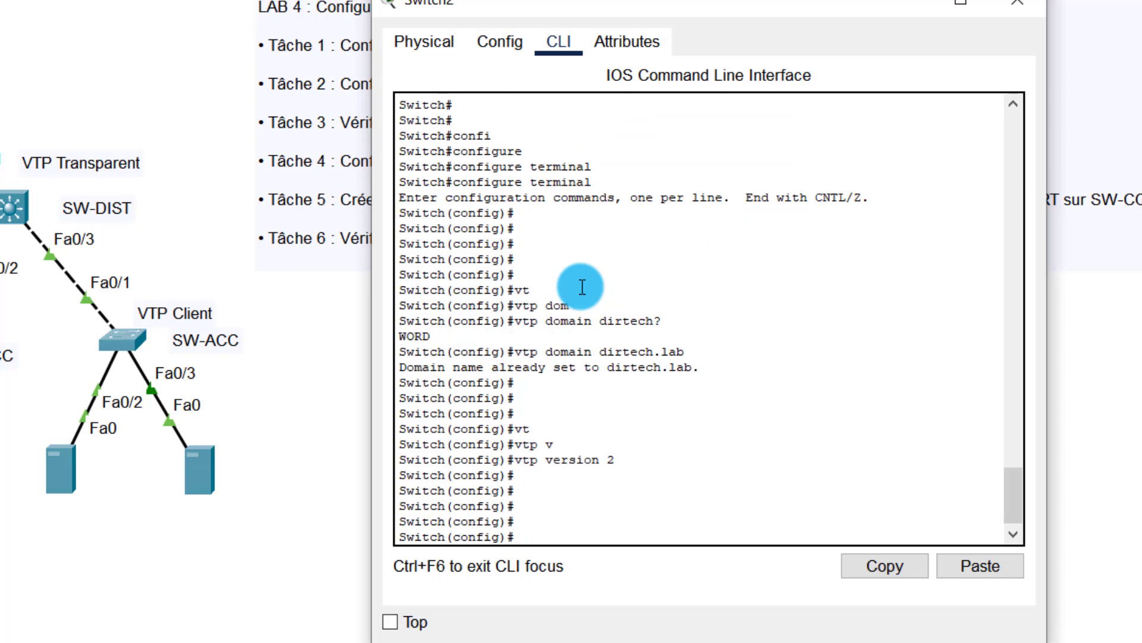
type("p p")
key("Tab")
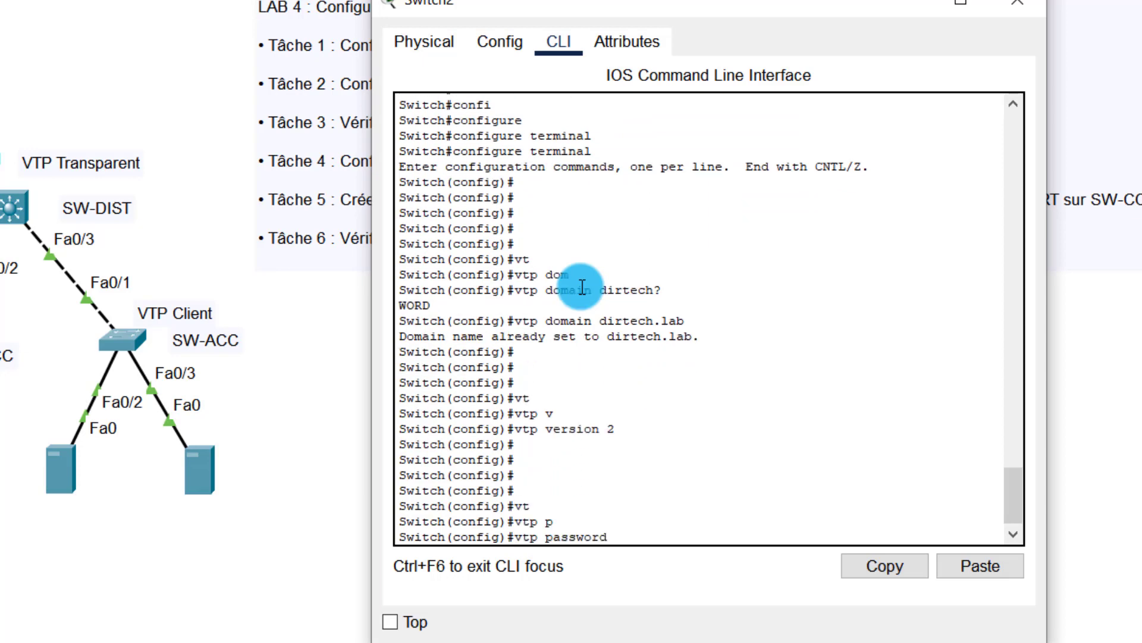
type("cisco")
key("Return")
key("Return")
key("Return")
key("Return")
key("Return")
key("Return")
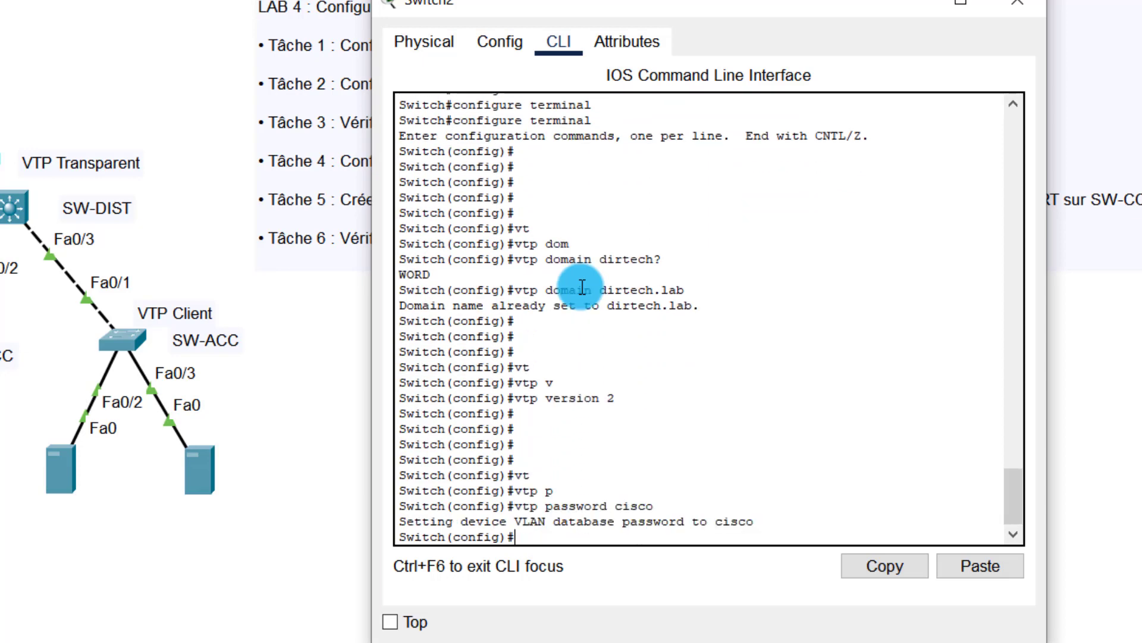
type("end")
key("Return")
key("Return")
key("Return")
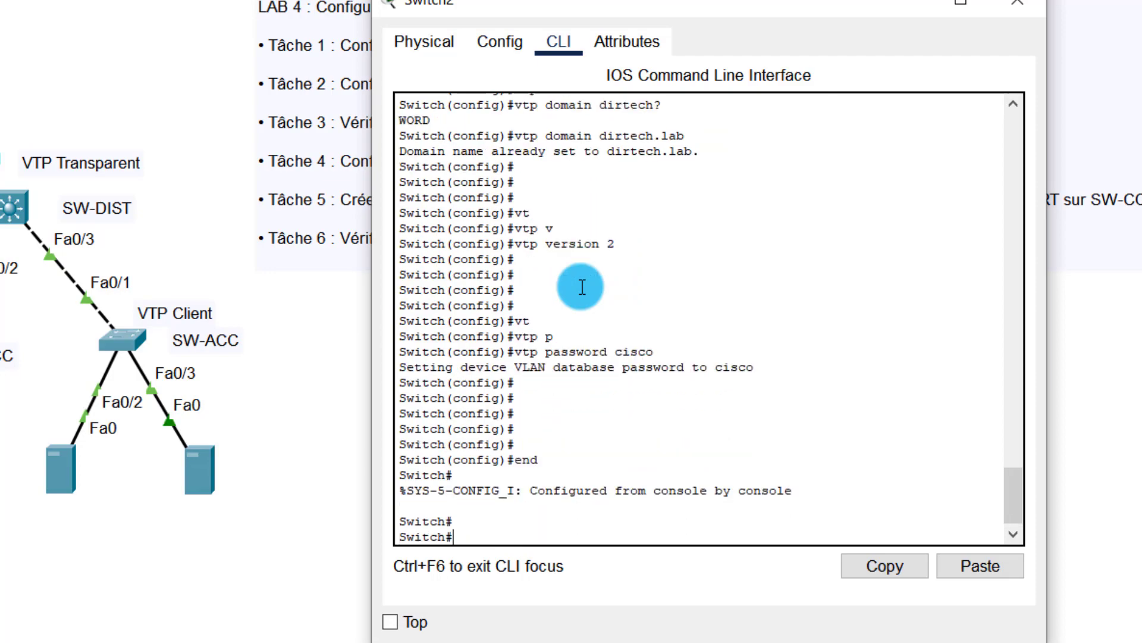
Step: Close Switch2's window and open the SW-ACC switch (Switch3) console
left_click(1025, 12)
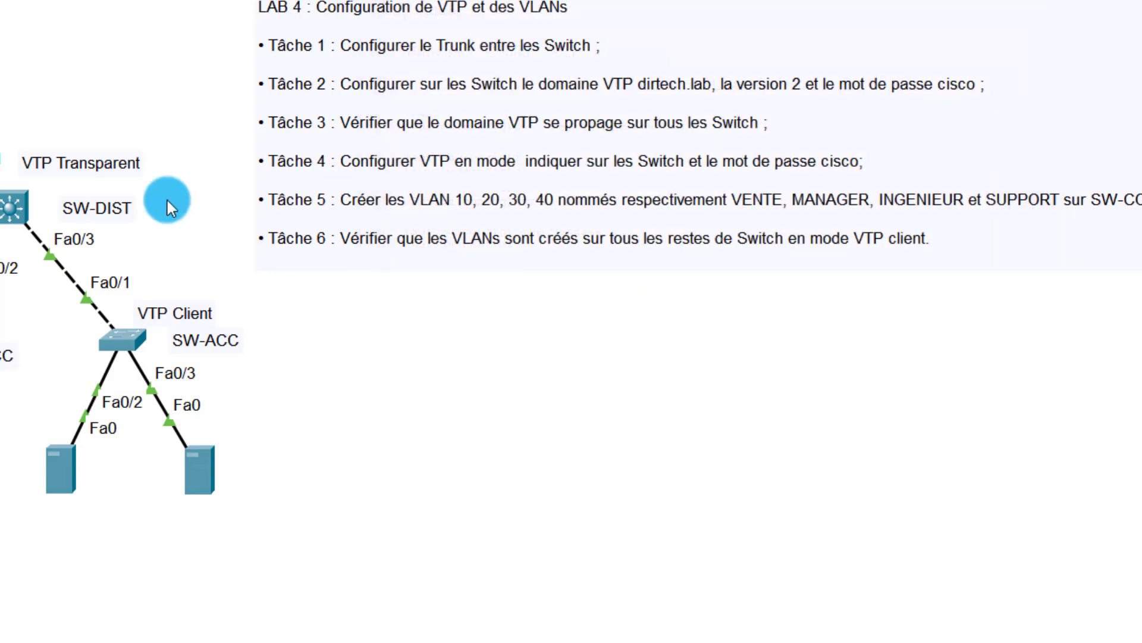
left_click(118, 344)
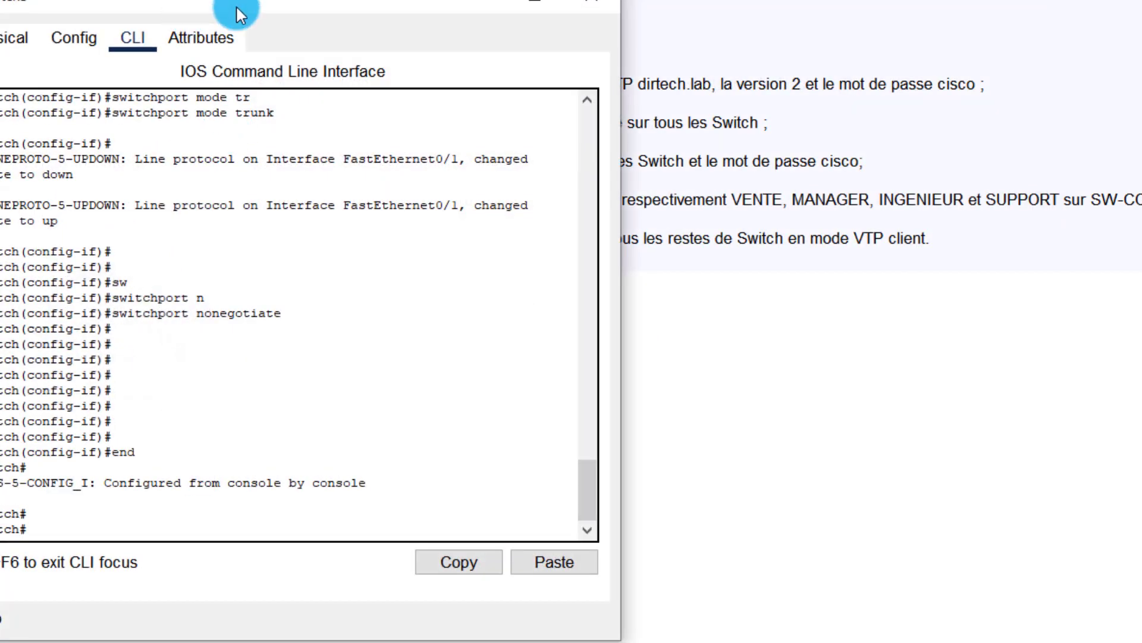
left_click_drag(236, 5, 506, 39)
left_click(491, 291)
key("Return")
key("Return")
key("Return")
key("Return")
Step: Enter configure terminal on Switch3 and set the VTP domain to dirtech.lab
type("oc")
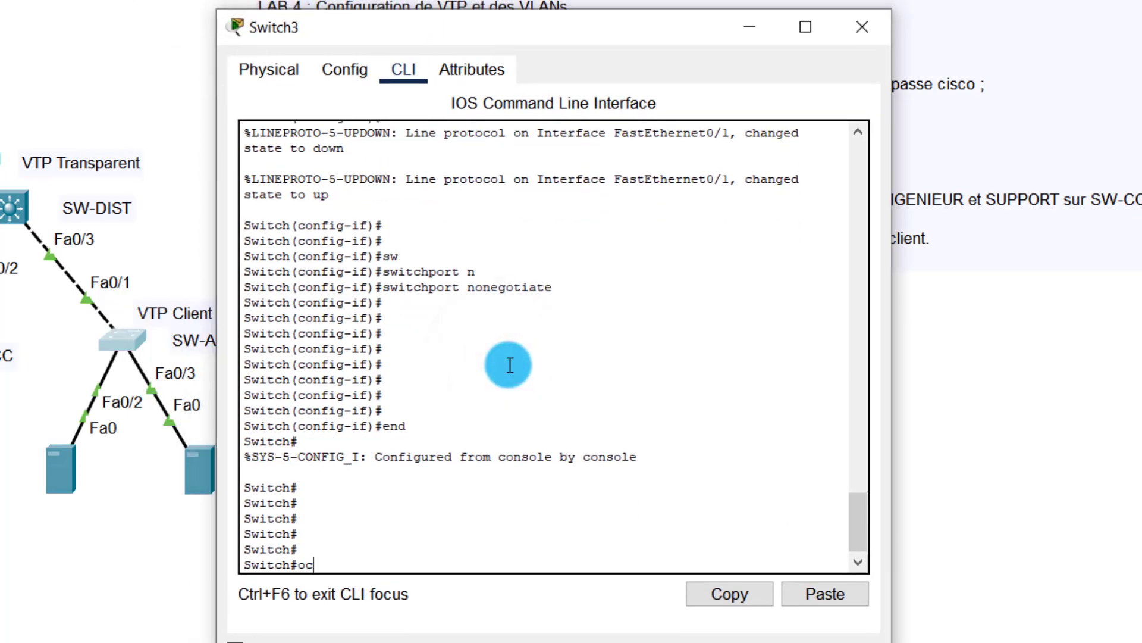
type("nf")
key("Tab")
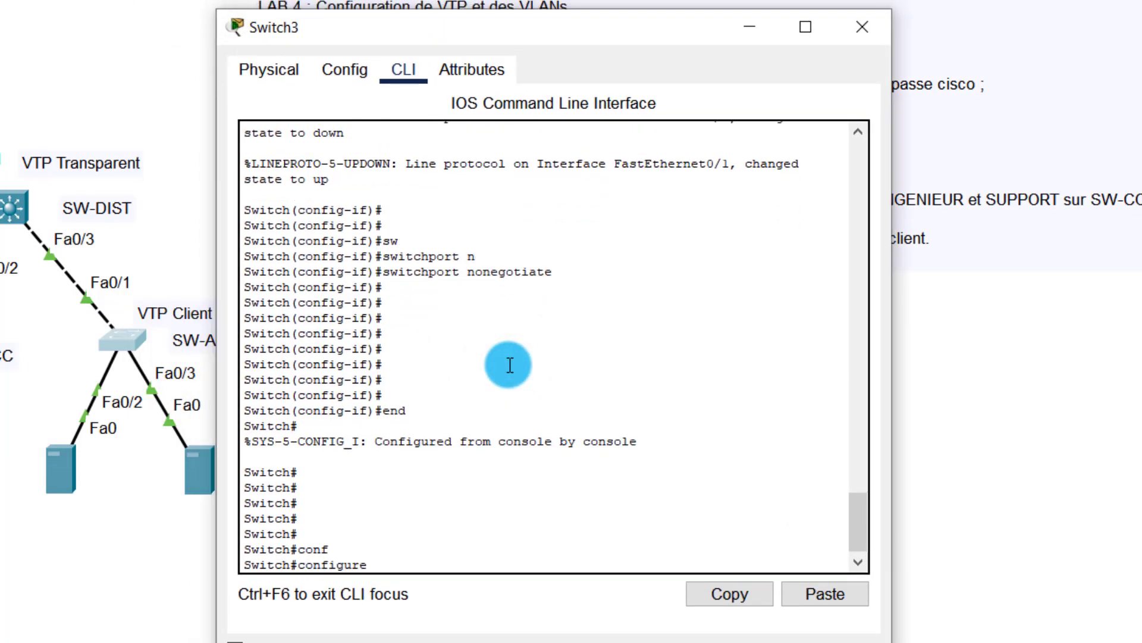
type("terminal")
key("Return")
key("Return")
key("Return")
key("Return")
type("vt")
key("Tab")
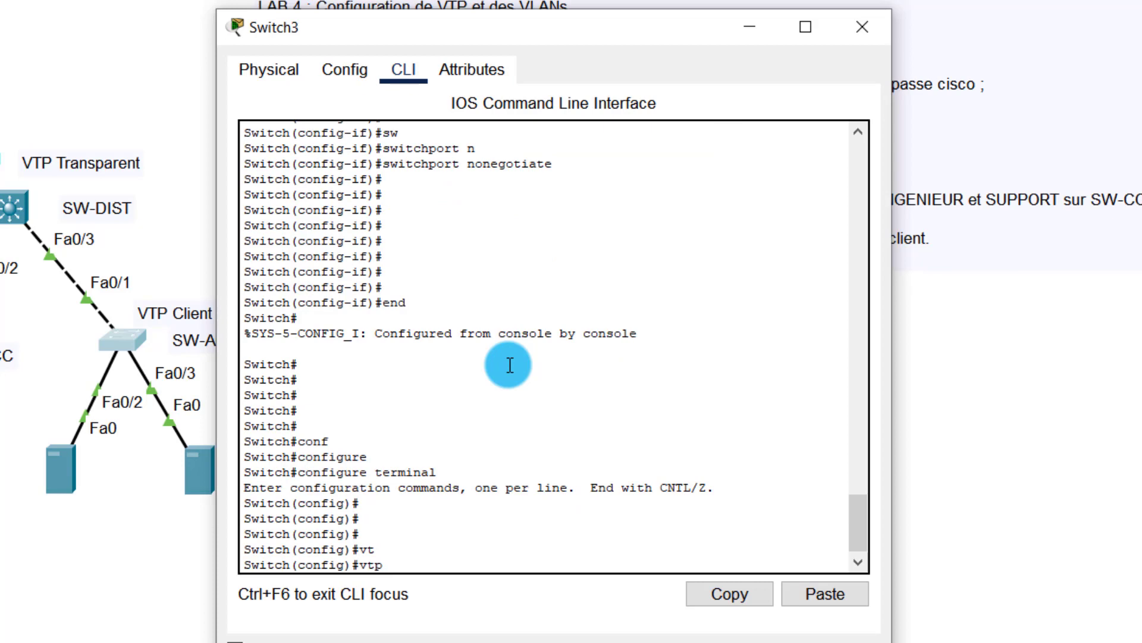
type("dom")
key("Tab")
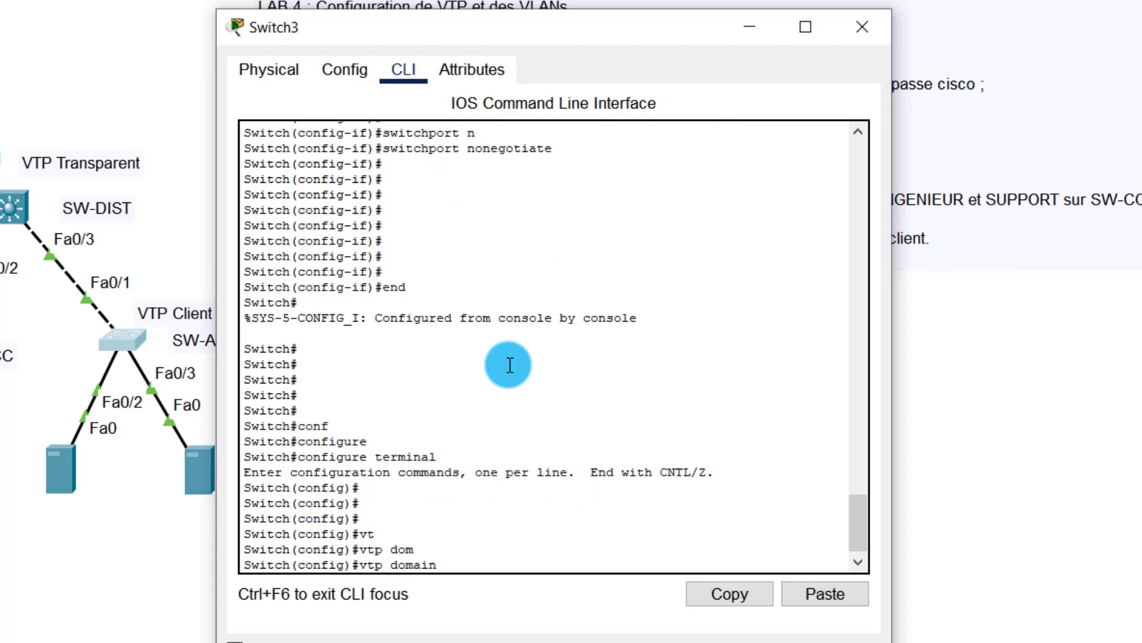
type("dirtech?")
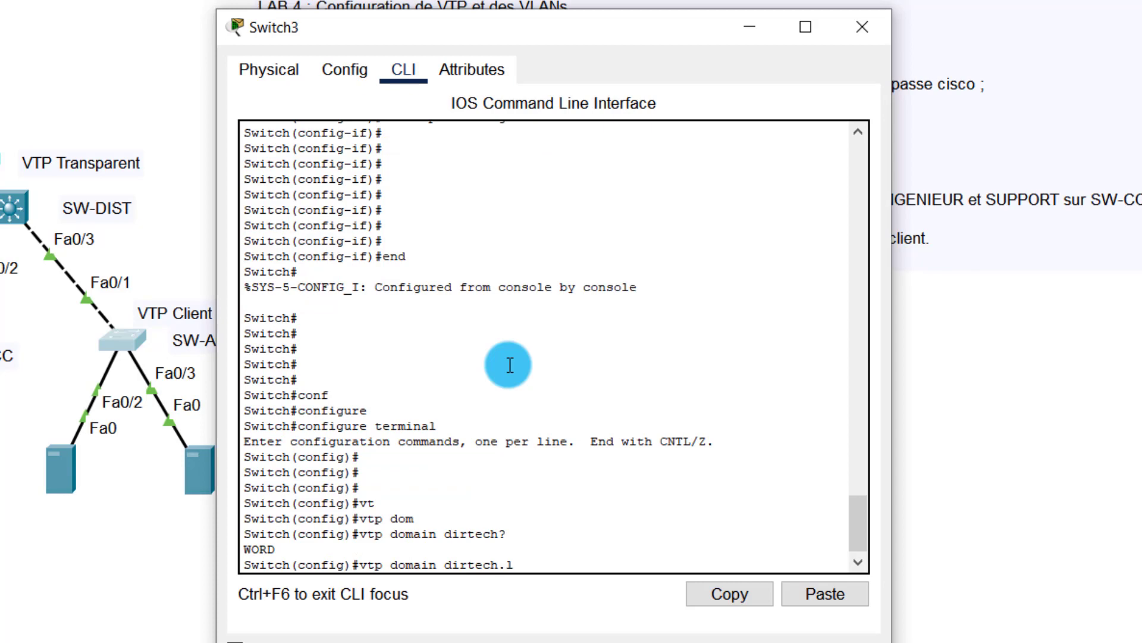
type(".lab")
key("Return")
key("Return")
key("Return")
key("Return")
key("Return")
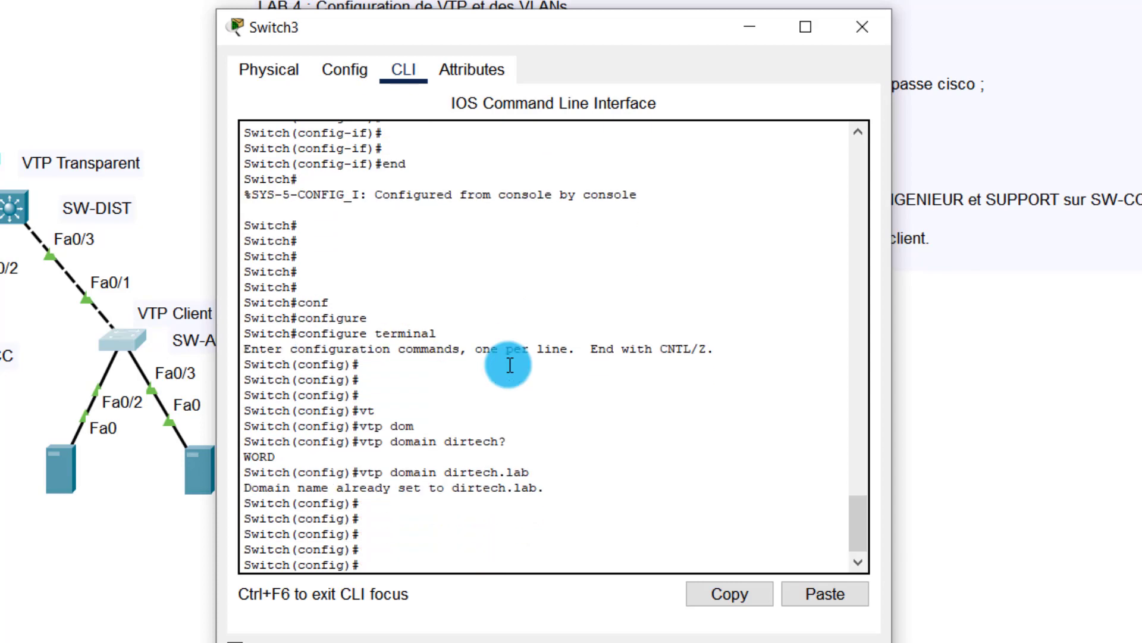
Step: Set VTP version 2 and the VTP password on Switch3, end configuration, and close its window
type("vtp")
key("Tab")
type("v")
key("Tab")
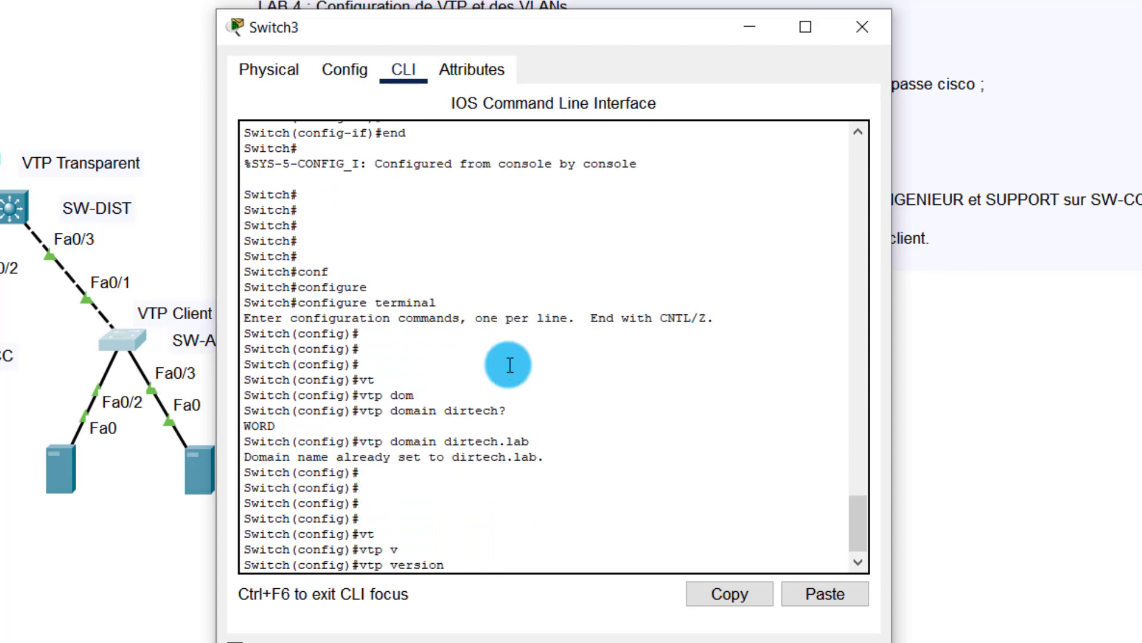
type("2")
key("Return")
key("Return")
key("Return")
key("Return")
type("vt")
key("Tab")
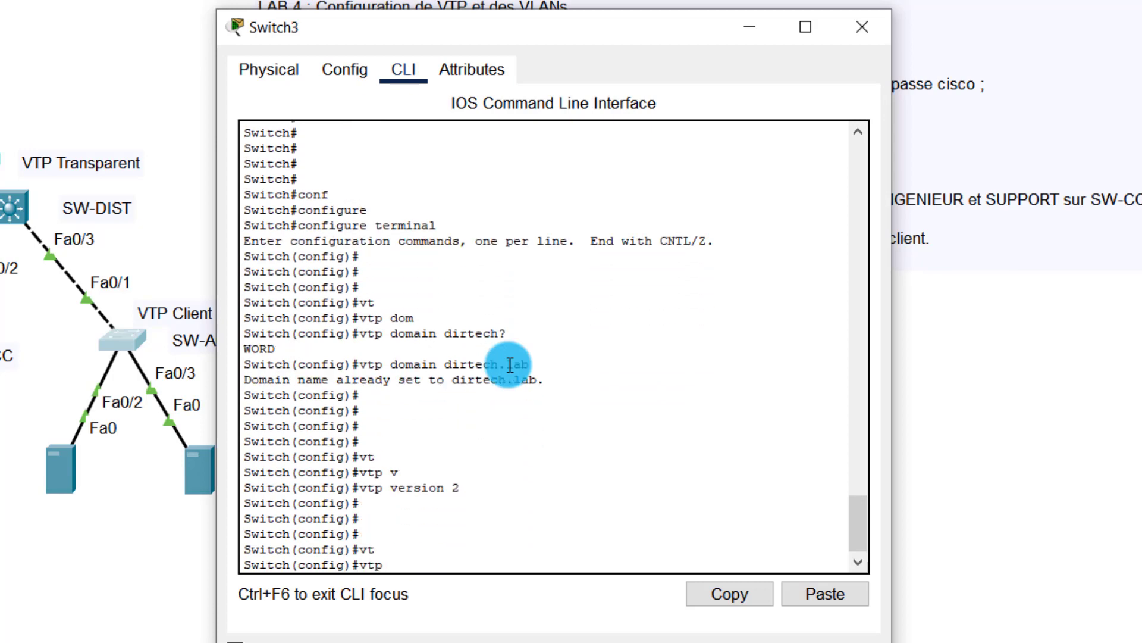
type("pa")
key("Tab")
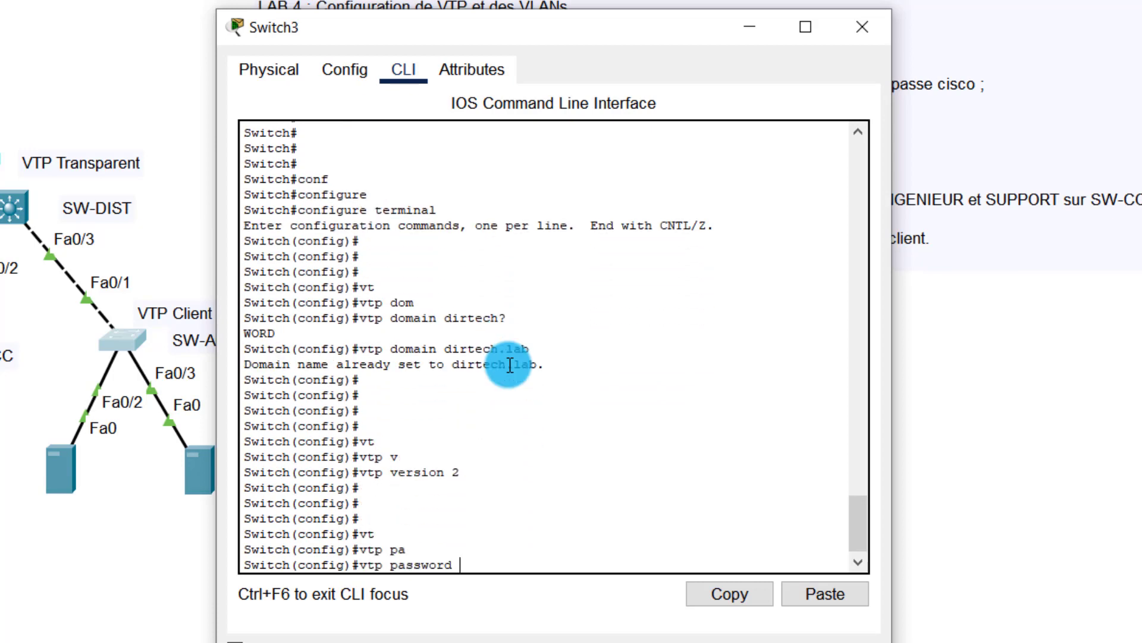
type("cisco")
key("Return")
key("Return")
key("Return")
key("Return")
key("Return")
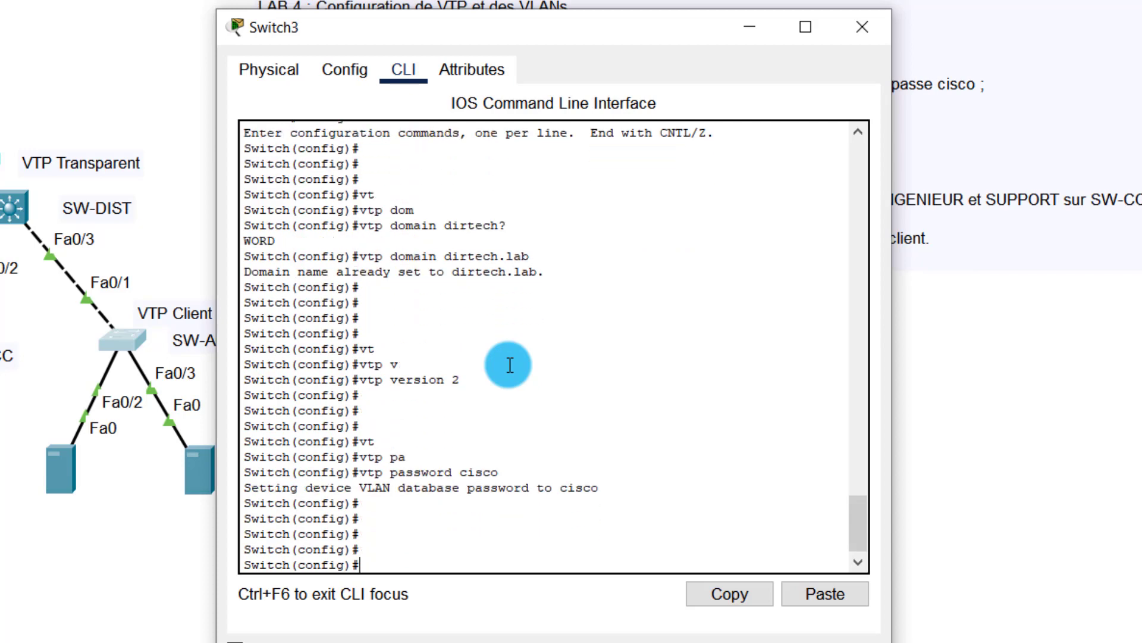
type("end")
key("Return")
key("Return")
key("Return")
key("Return")
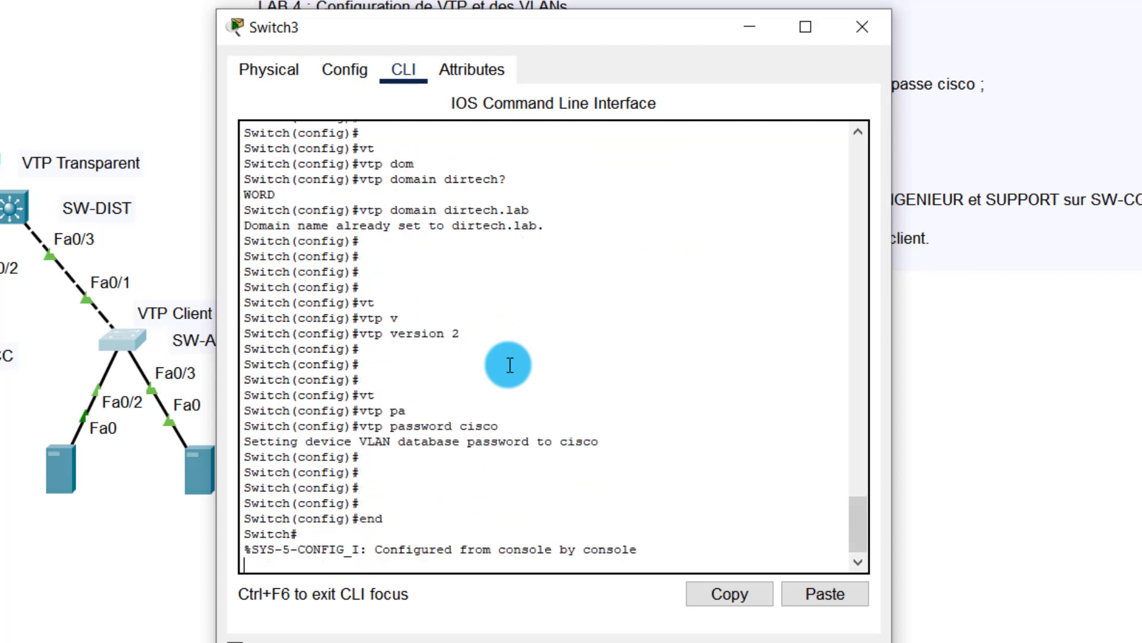
left_click(870, 26)
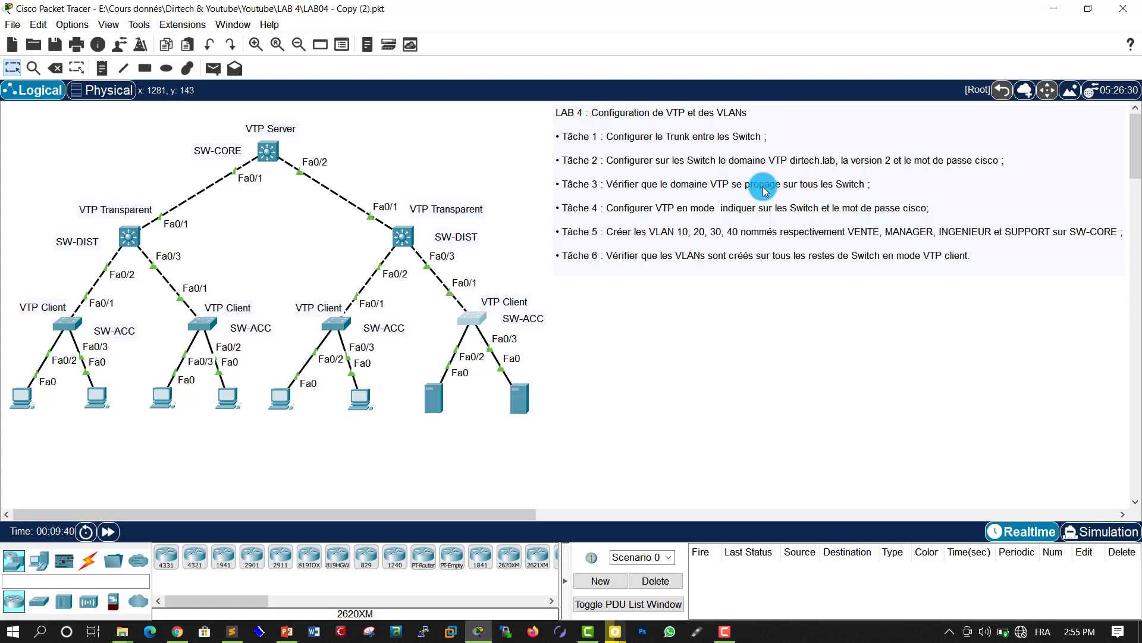
Step: Open the SW-CORE multilayer switch console and run show vtp status
left_click(263, 150)
left_click_drag(380, 105, 589, 99)
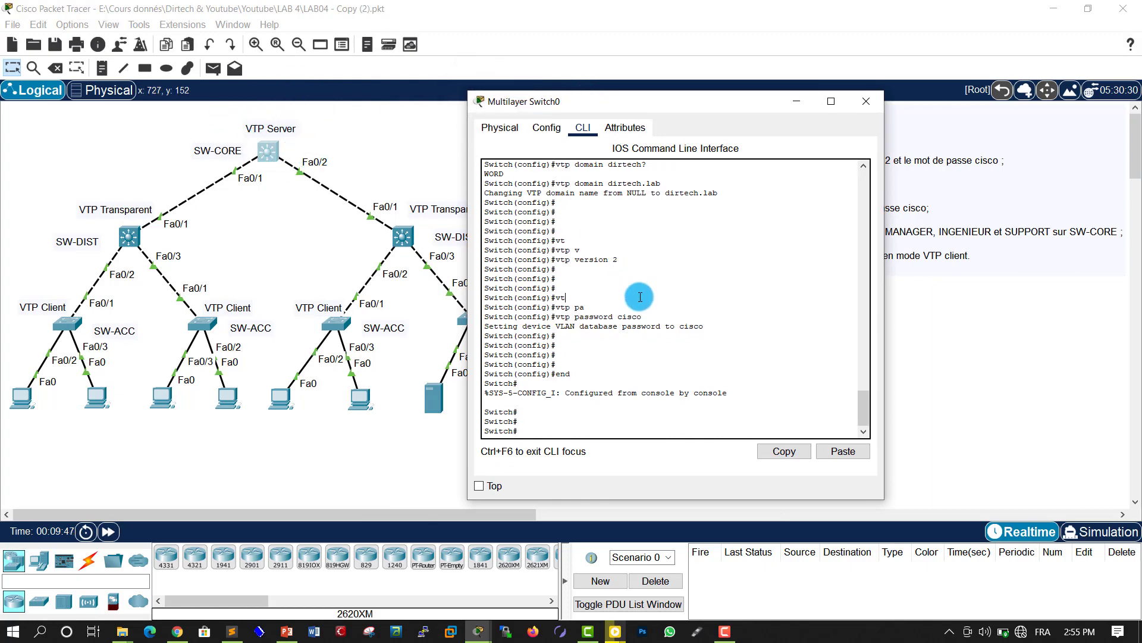
key("Return")
key("Return")
key("Return")
key("Return")
key("Return")
key("Return")
key("Return")
key("Return")
key("Return")
key("Return")
key("Return")
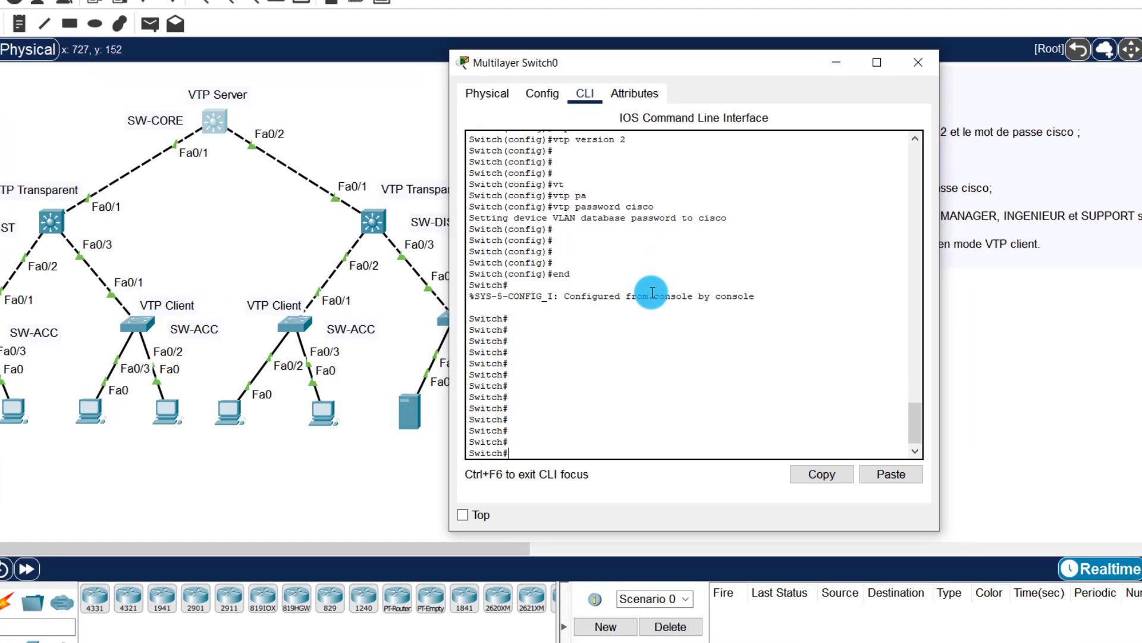
type("sh")
key("Tab")
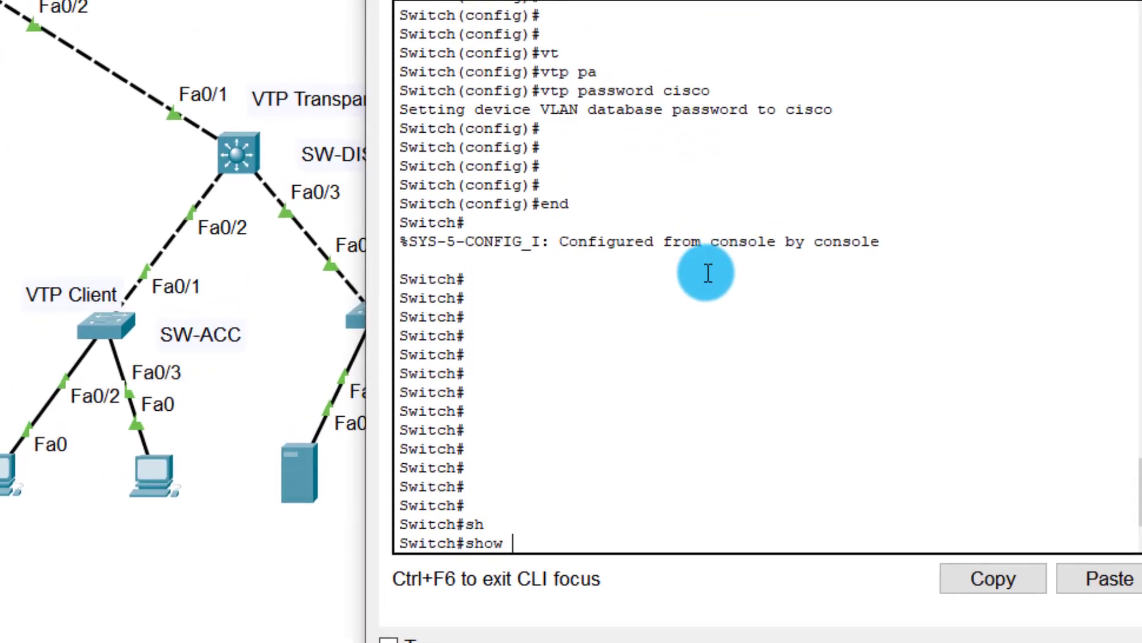
type("vt")
key("Tab")
type("st")
key("Tab")
key("Return")
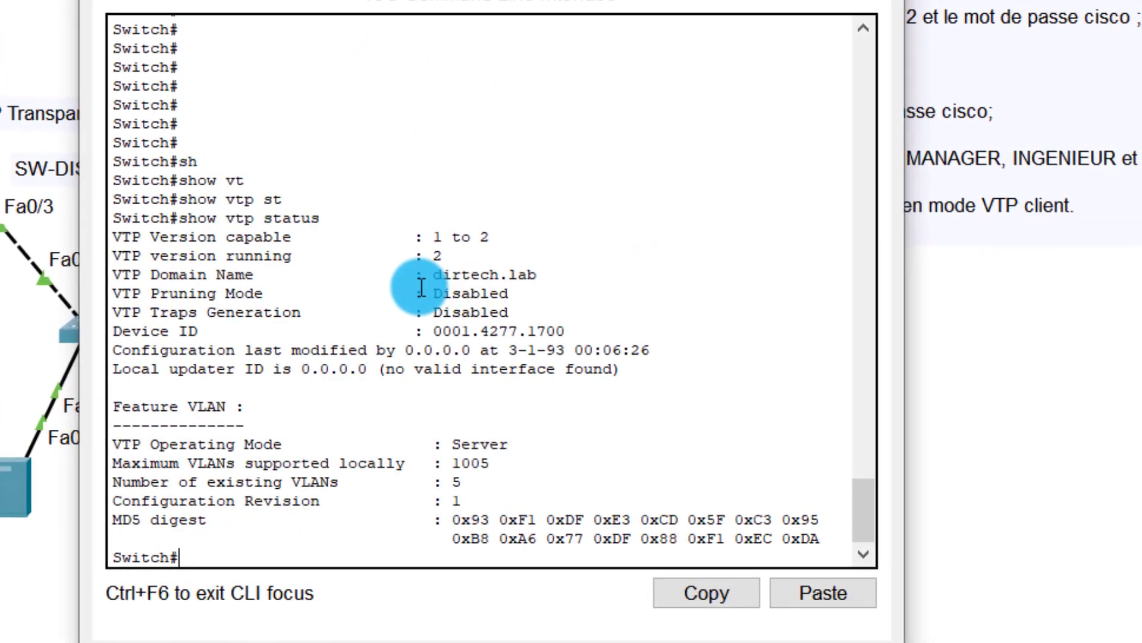
key("Return")
key("Return")
key("Return")
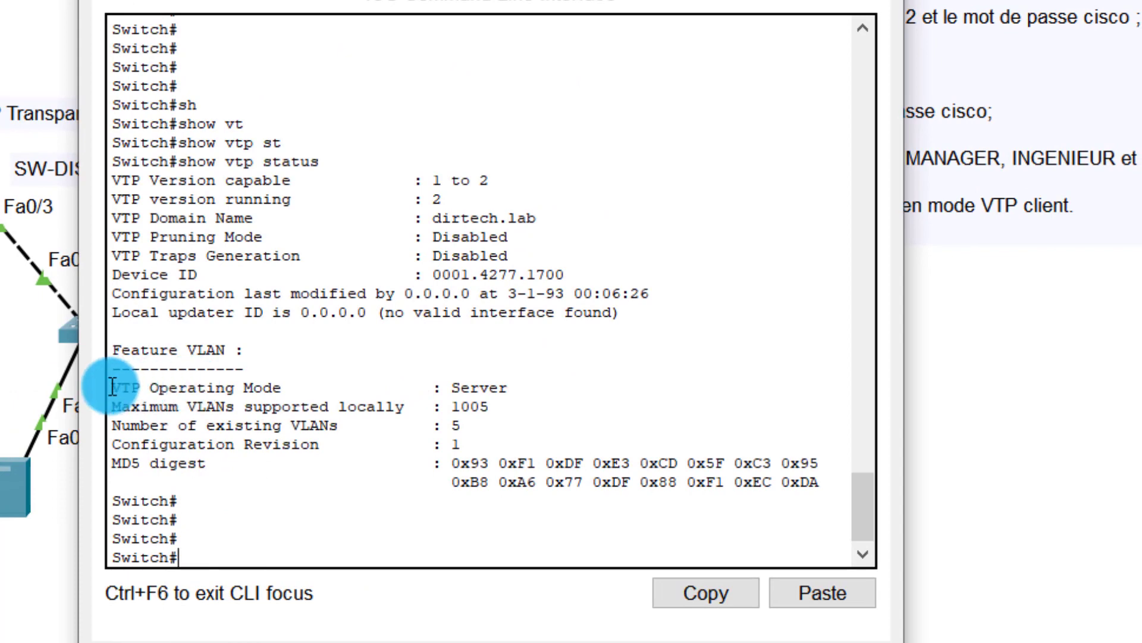
Step: Highlight the 'VTP Operating Mode : Server' line in SW-CORE's status output
left_click_drag(112, 387, 526, 392)
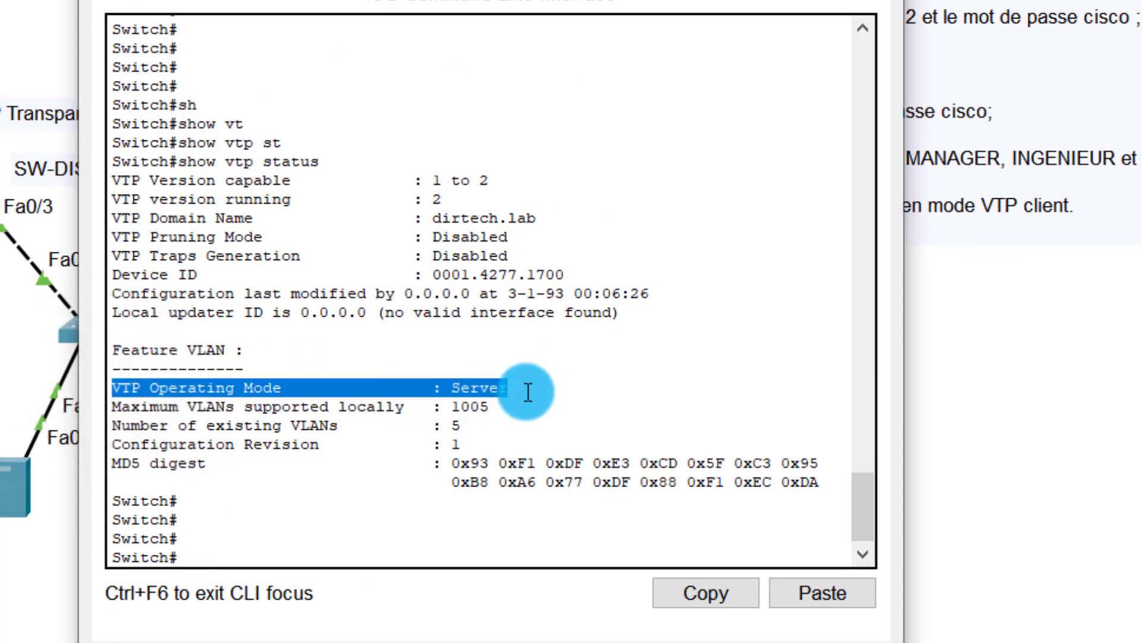
triple_click(528, 391)
key("Return")
key("Return")
key("Return")
key("Return")
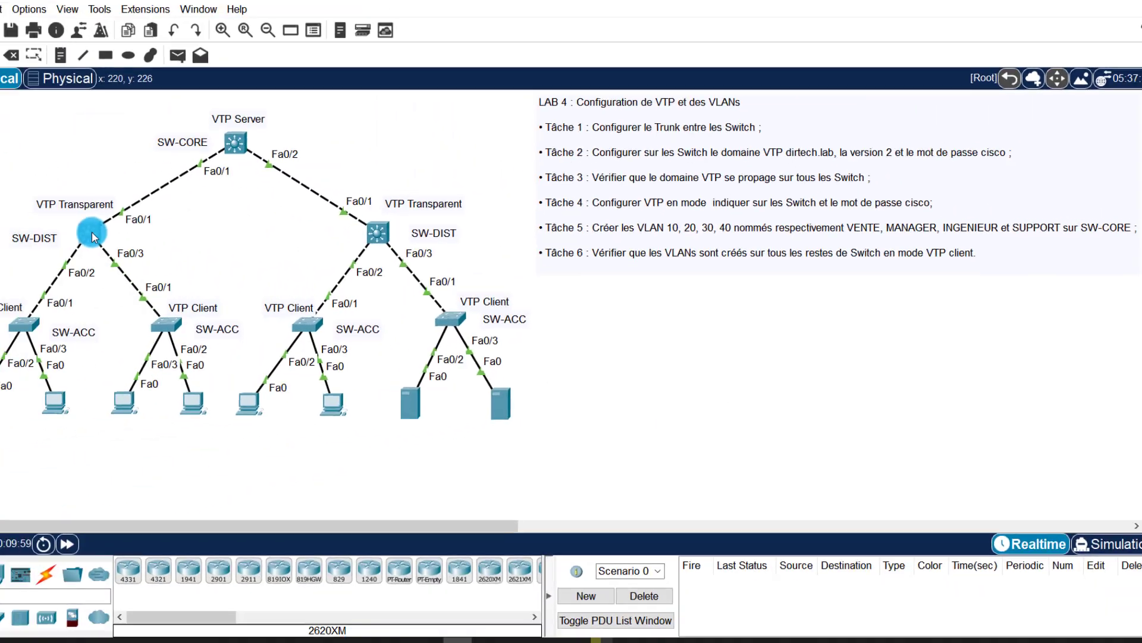
Step: Run show vtp status on Multilayer Switch1, noting its current Server operating mode
left_click(268, 152)
left_click_drag(544, 104, 722, 109)
left_click(722, 218)
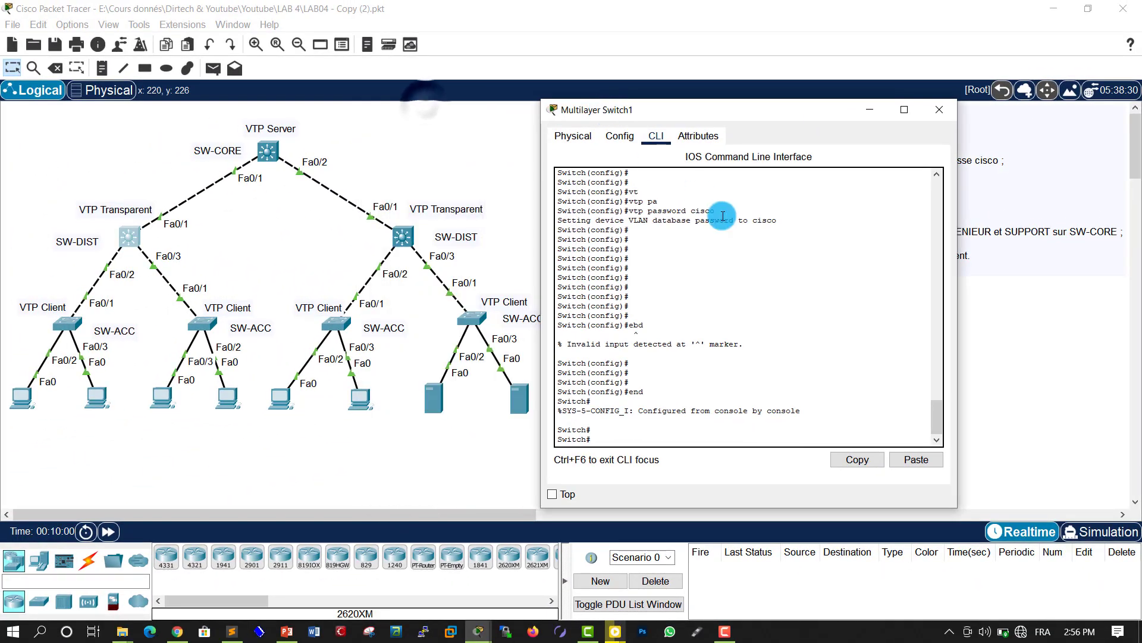
key("Return")
key("Return")
key("Return")
key("Return")
type("sh")
key("Tab")
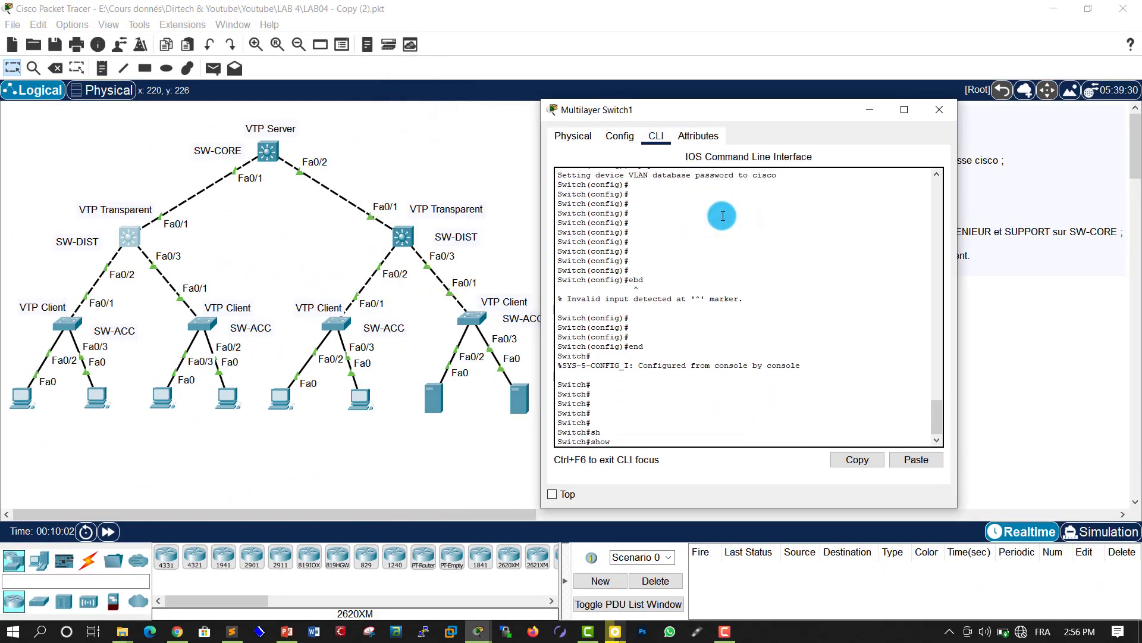
type("vt")
key("Tab")
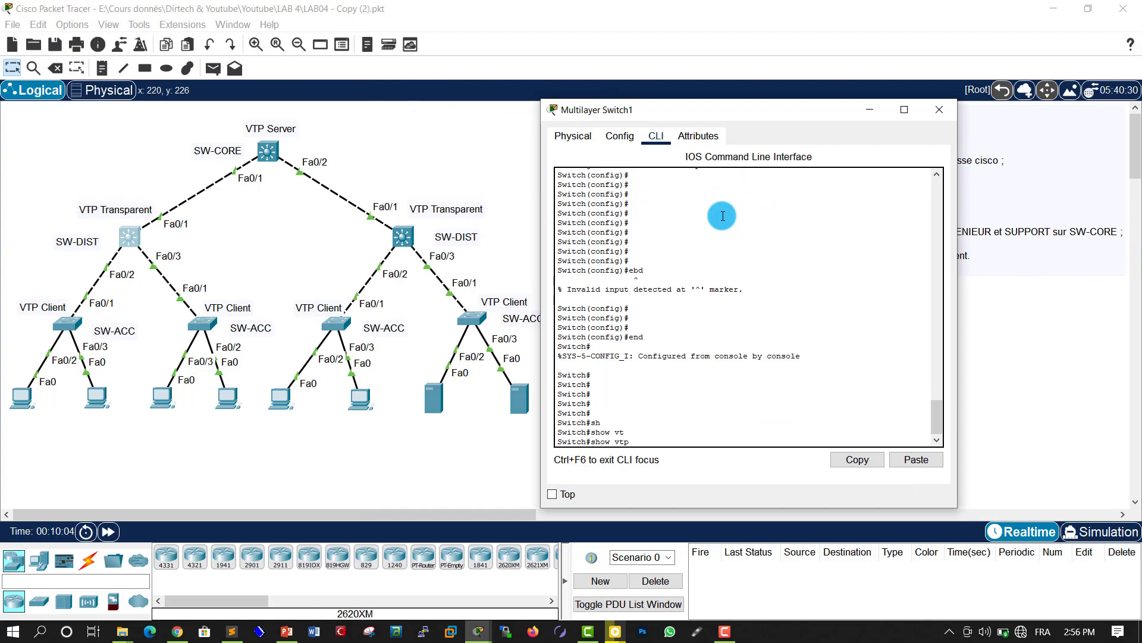
type("st")
key("Tab")
key("Return")
key("Return")
key("Return")
key("Return")
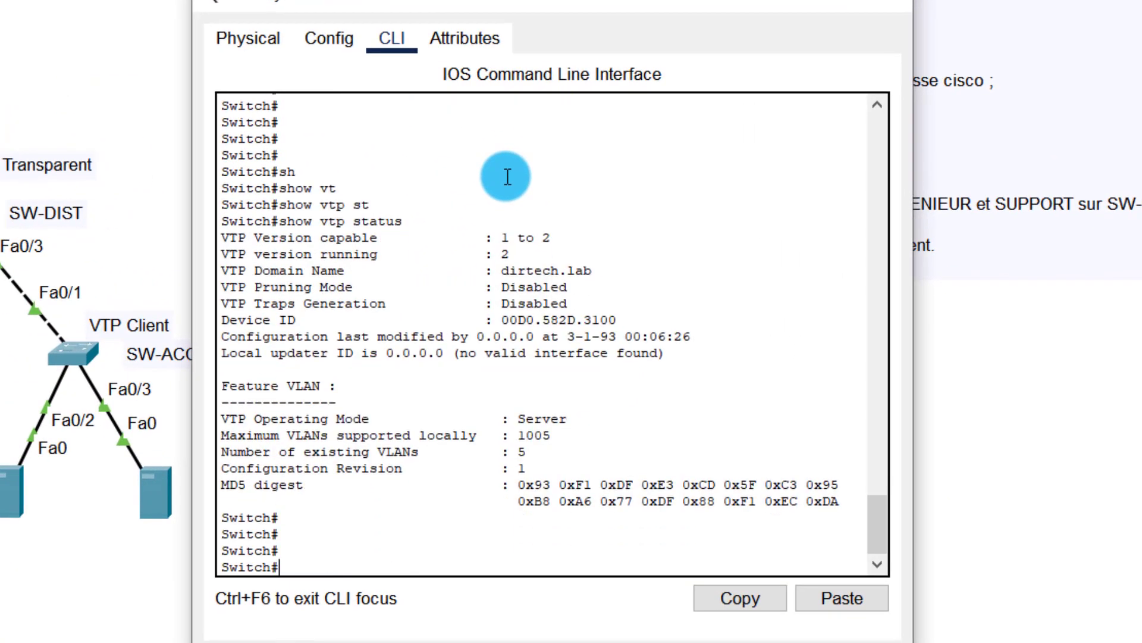
left_click_drag(510, 419, 570, 419)
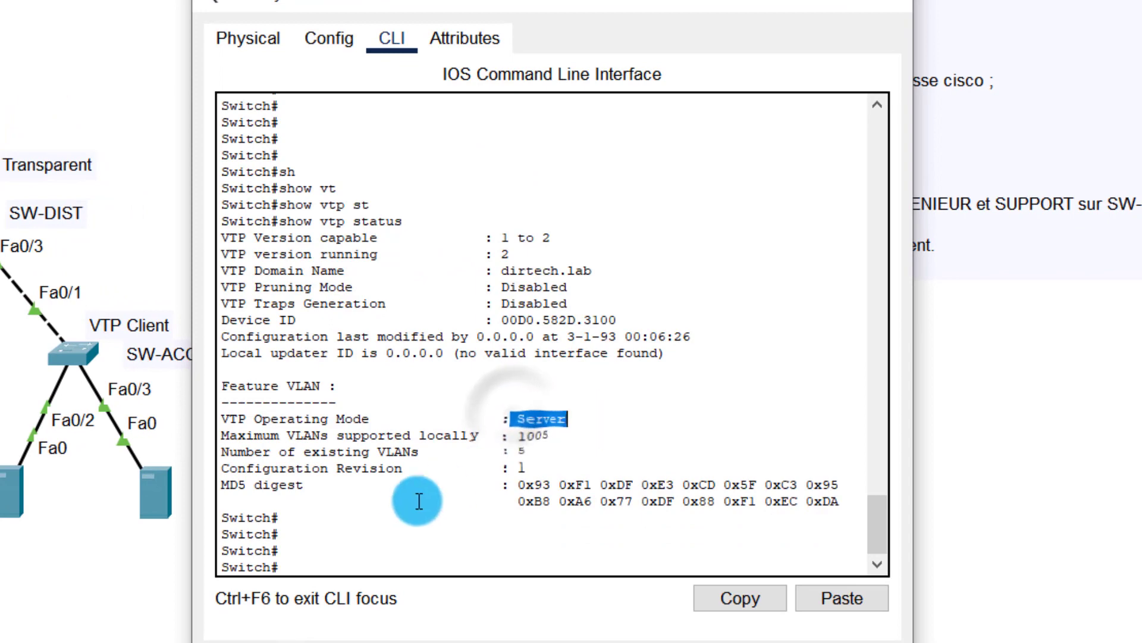
key("Return")
key("Return")
key("Return")
Step: Set Multilayer Switch1 to vtp mode transparent, end configuration, and close its console
type("confi")
key("Tab")
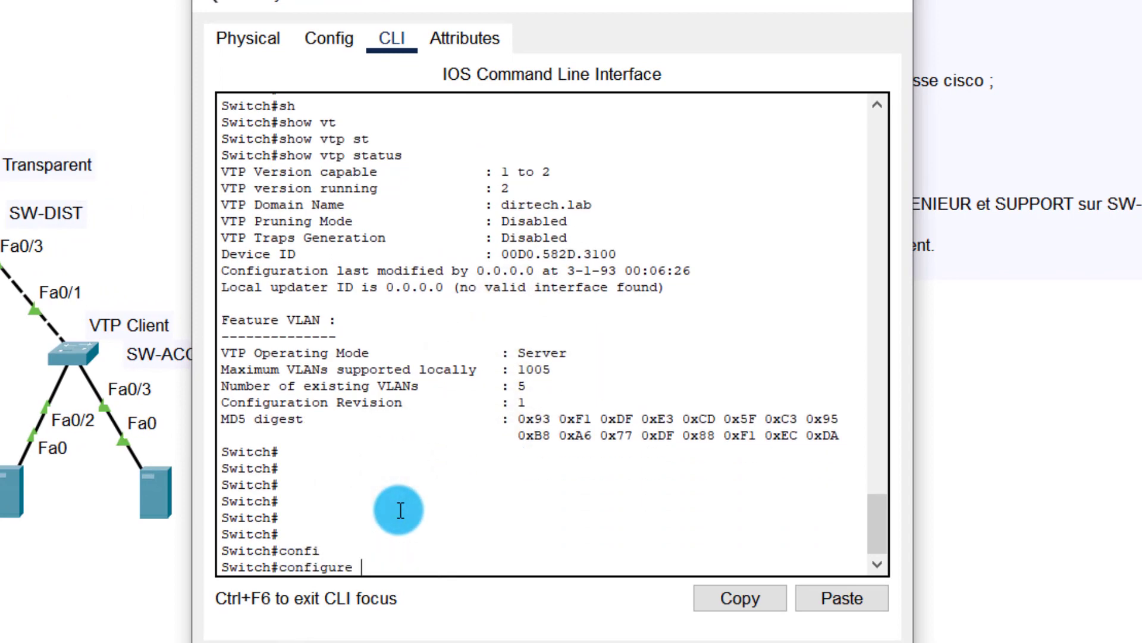
key("Tab")
type("terminal")
key("Return")
key("Return")
key("Return")
type("vt")
key("Tab")
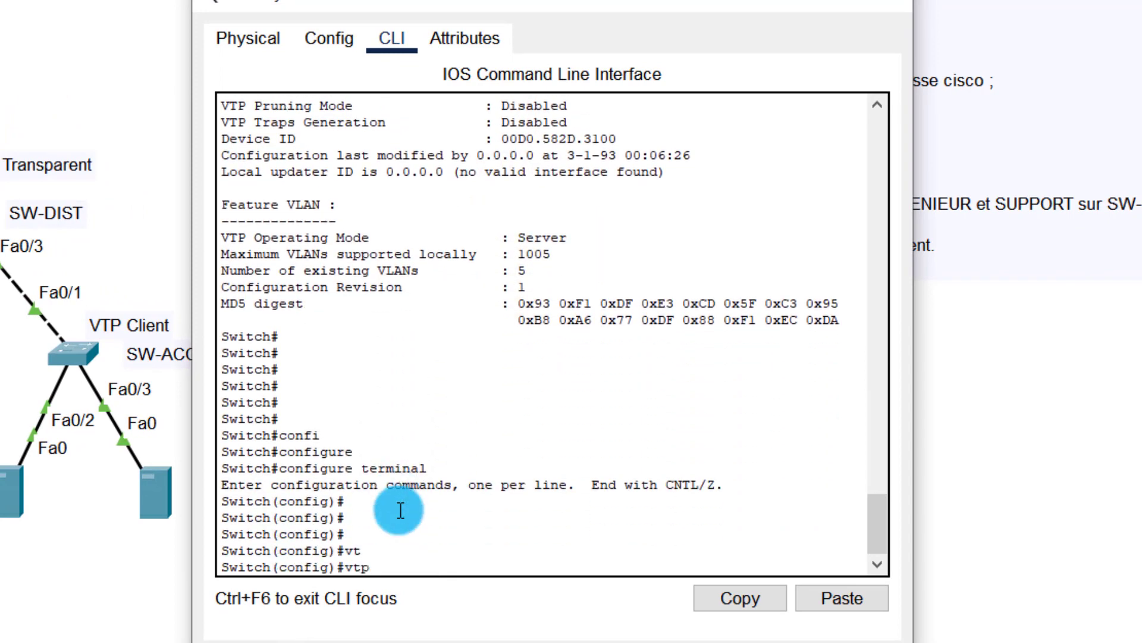
type("m")
key("Tab")
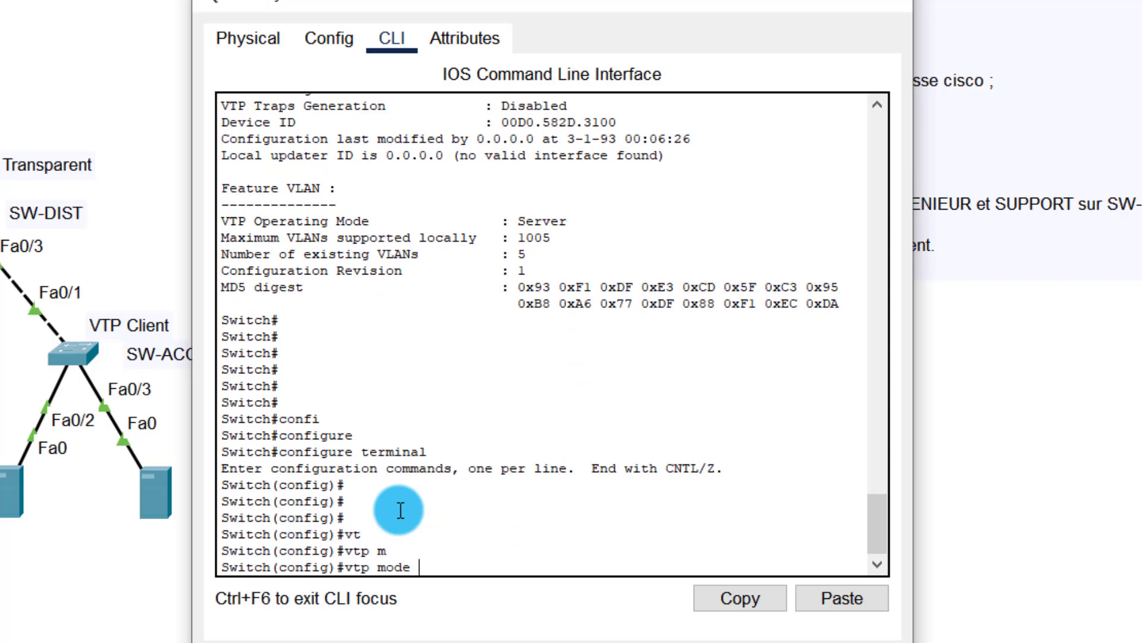
type("tr")
key("Tab")
key("Return")
key("Return")
key("Return")
key("Return")
key("Return")
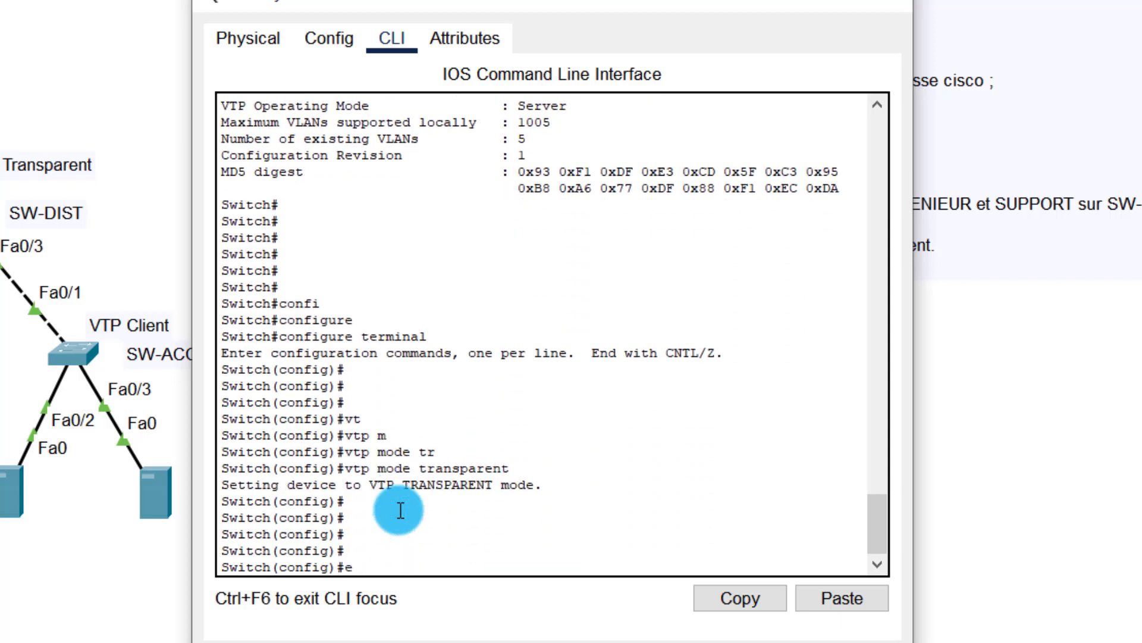
type("end")
key("Return")
key("Return")
key("Return")
key("Return")
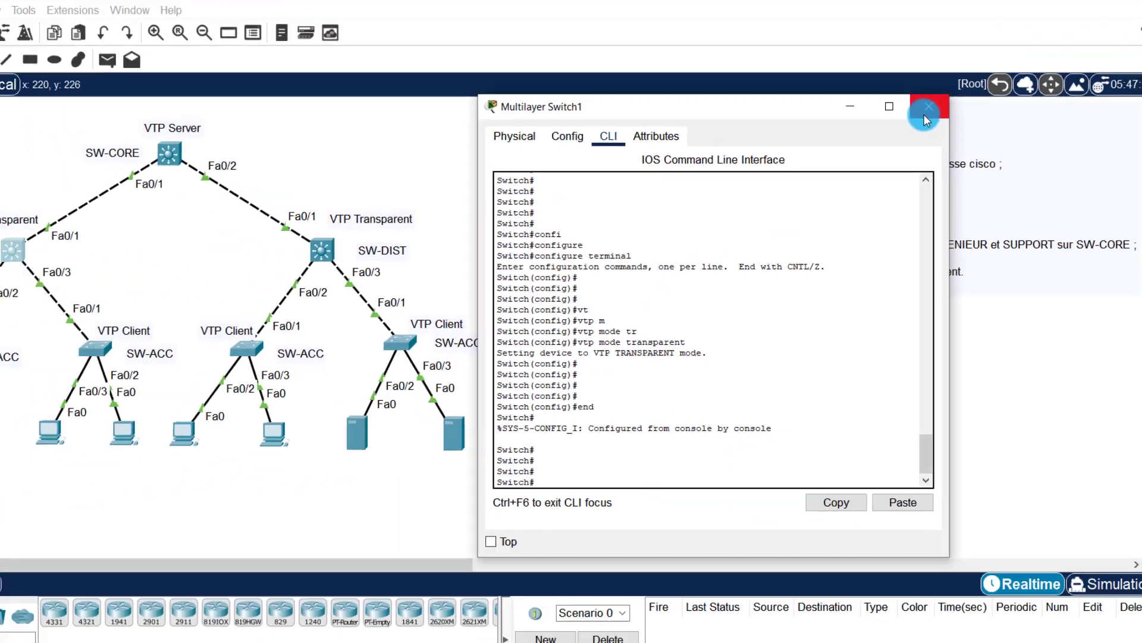
left_click(923, 114)
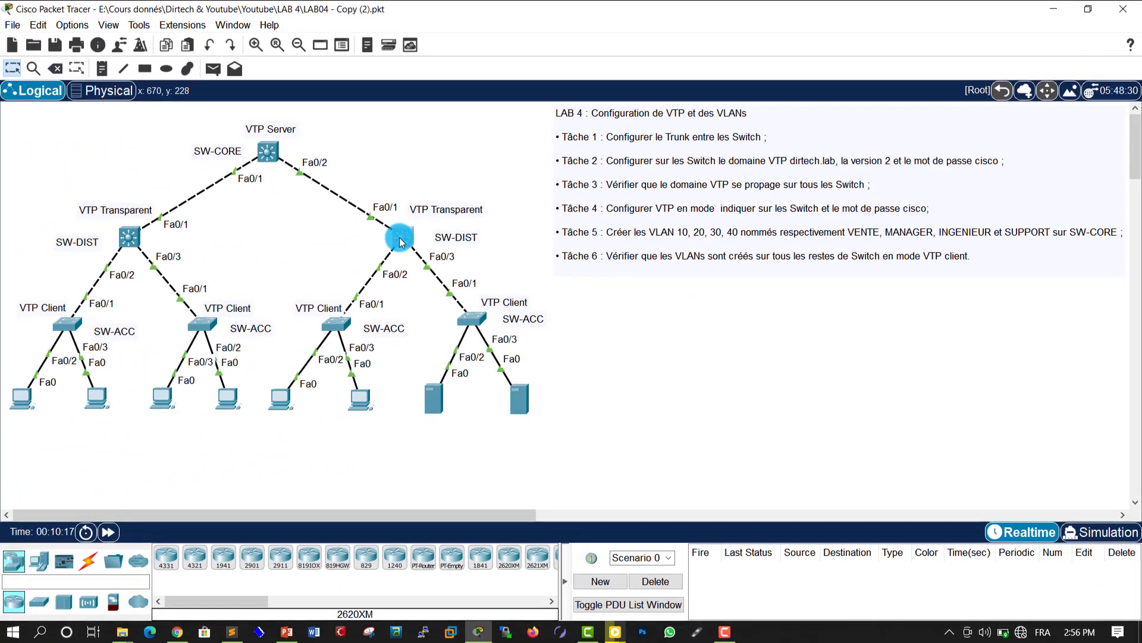
Step: Open the right SW-DIST (Multilayer Switch3) console and move its window aside
left_click(320, 251)
left_click_drag(536, 106, 793, 97)
left_click(817, 300)
key("Return")
key("Return")
key("Return")
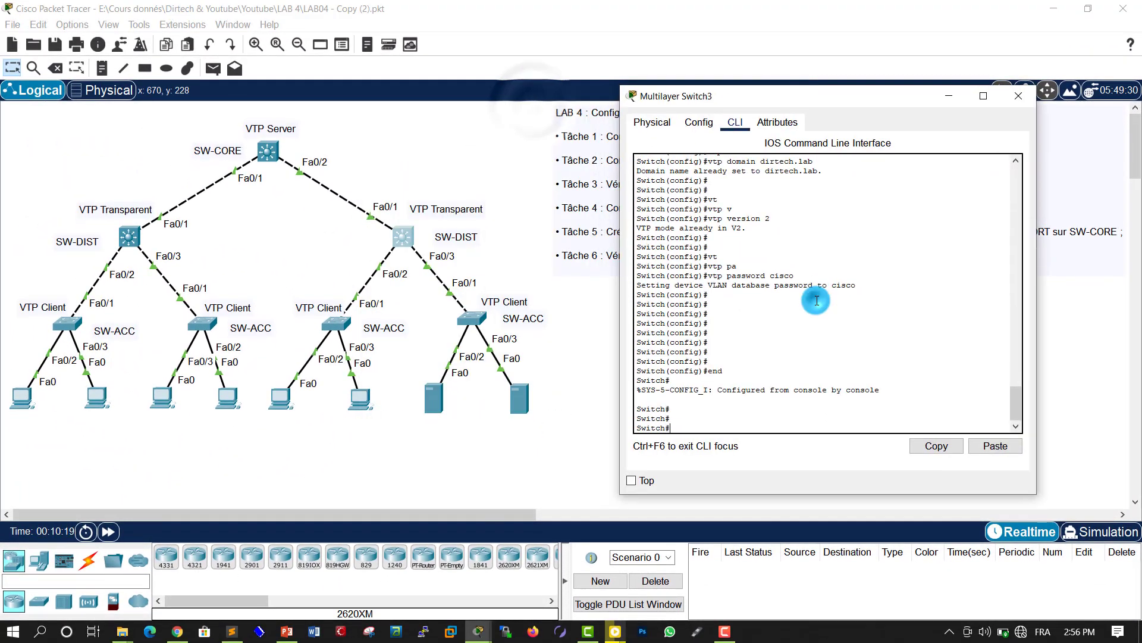
Step: From configure terminal, apply vtp mode transparent to Multilayer Switch3
type("confi")
key("Tab")
type("t")
key("Tab")
key("Return")
key("Return")
key("Return")
key("Return")
key("Return")
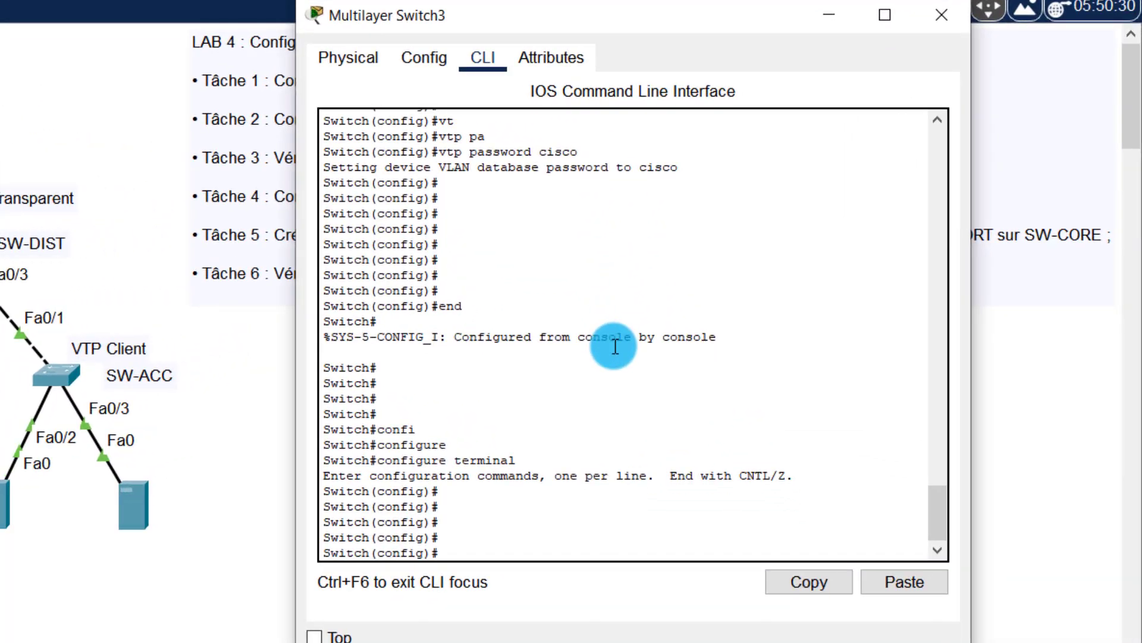
type("vt")
key("Tab")
type("mo")
key("Tab")
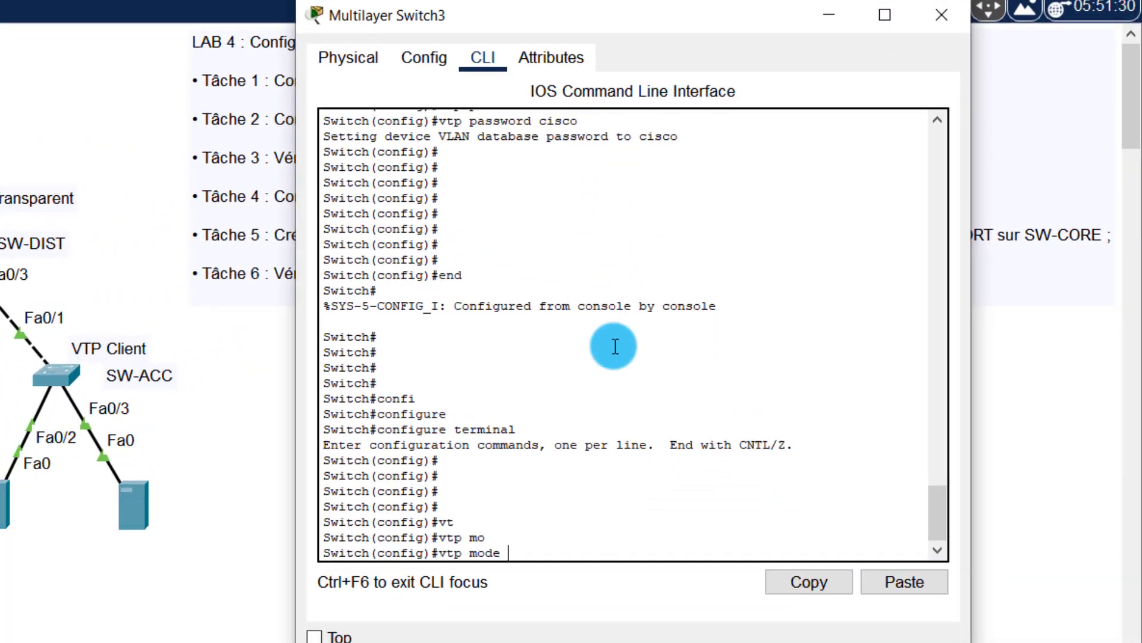
type("tr")
key("Tab")
key("Return")
key("Return")
key("Return")
key("Return")
key("Return")
key("Return")
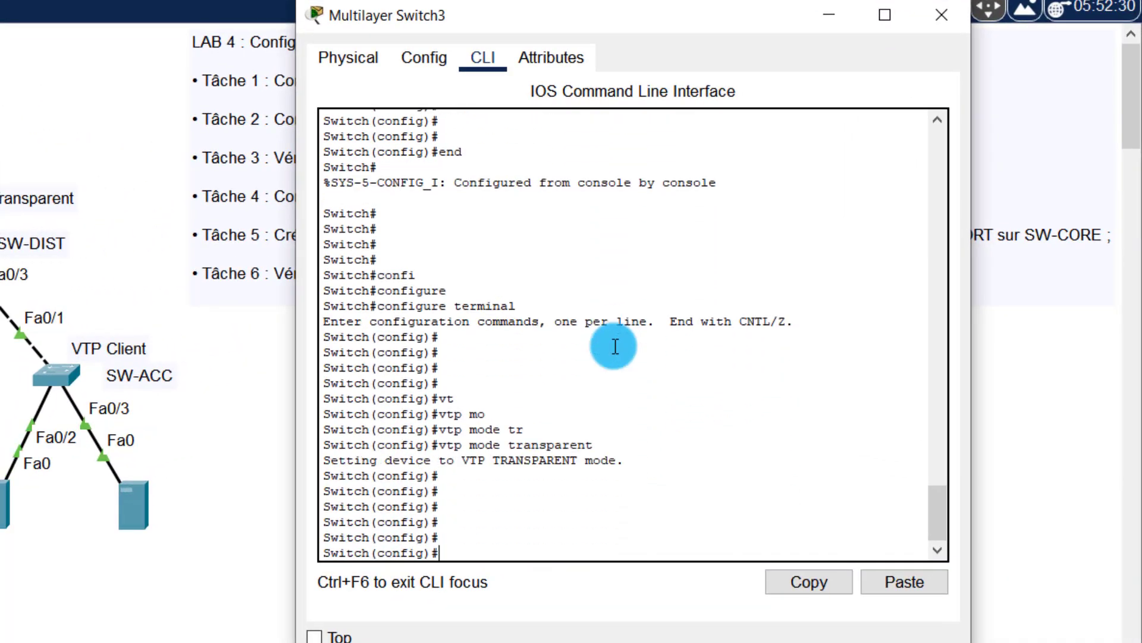
Step: Exit with end and confirm show vtp status reports Transparent operating mode
type("end")
key("Return")
key("Return")
key("Return")
key("Return")
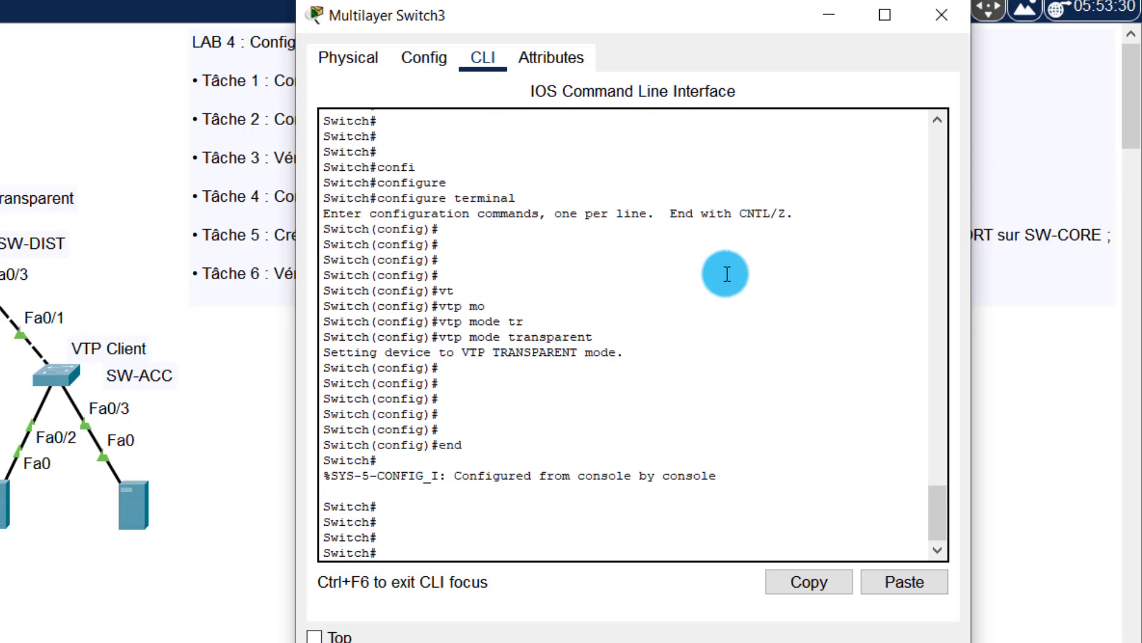
type("sh")
key("Tab")
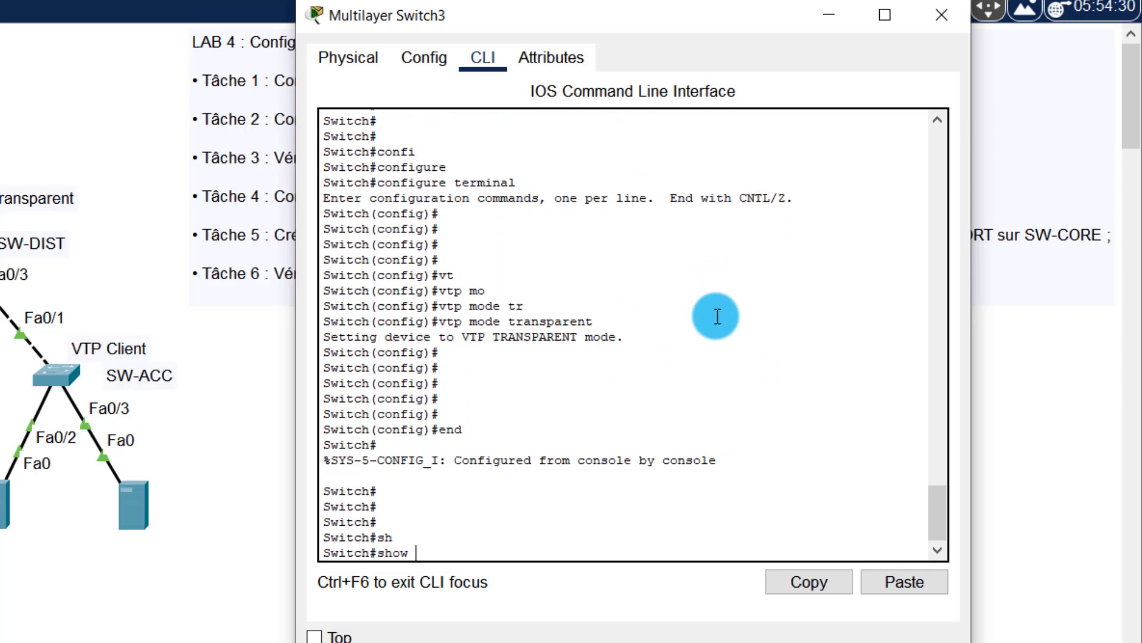
type("vt")
key("Tab")
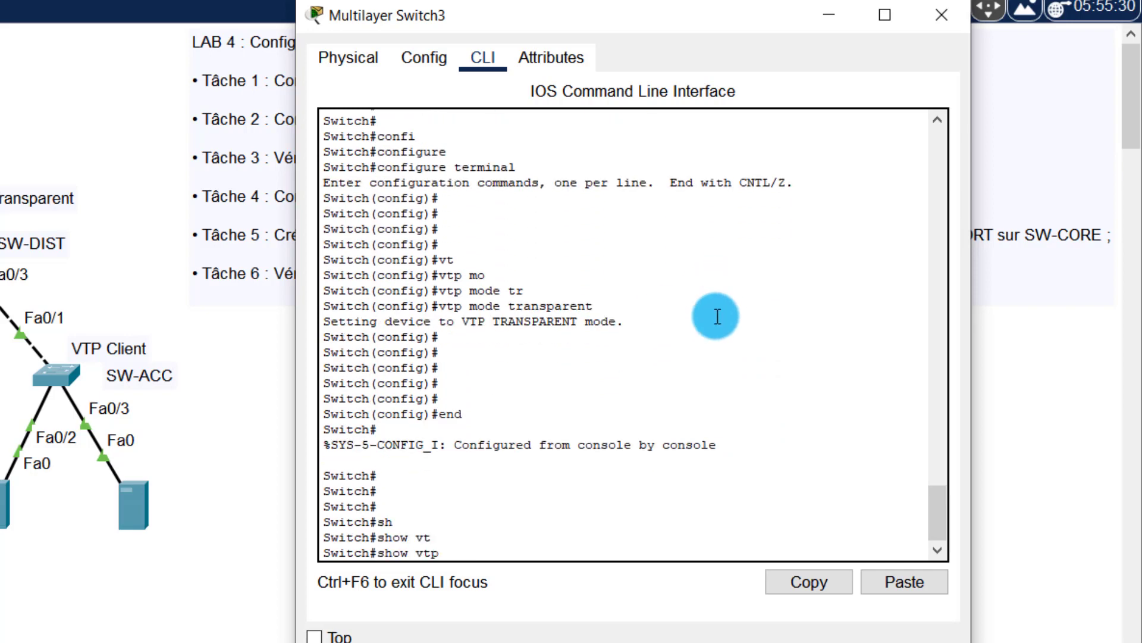
type("st")
key("Tab")
key("Return")
key("Return")
key("Return")
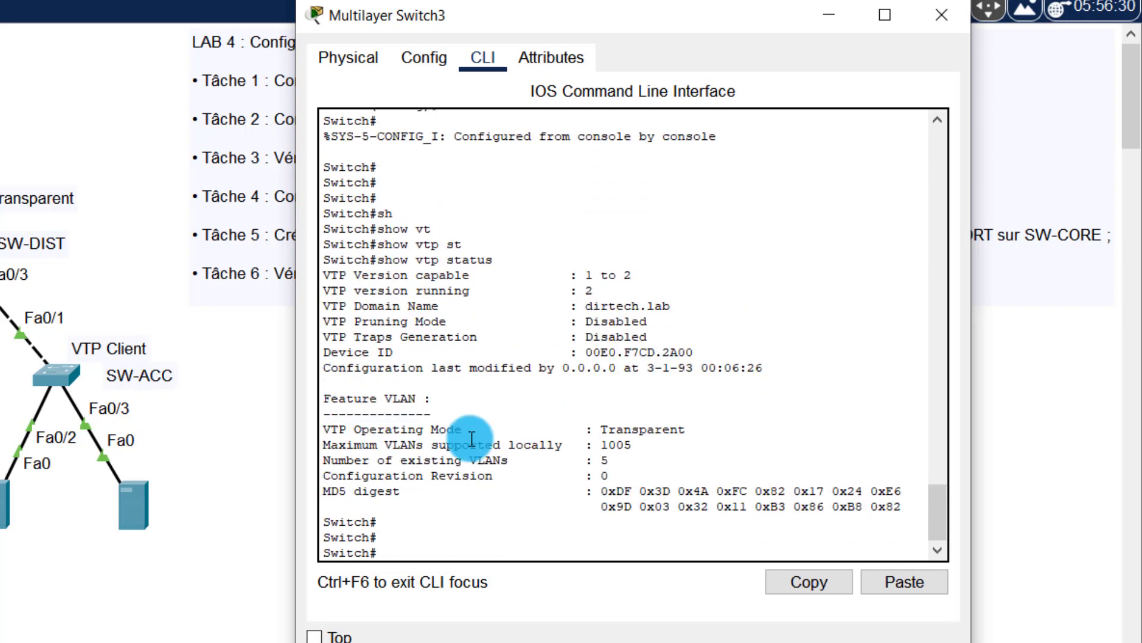
left_click_drag(570, 431, 687, 431)
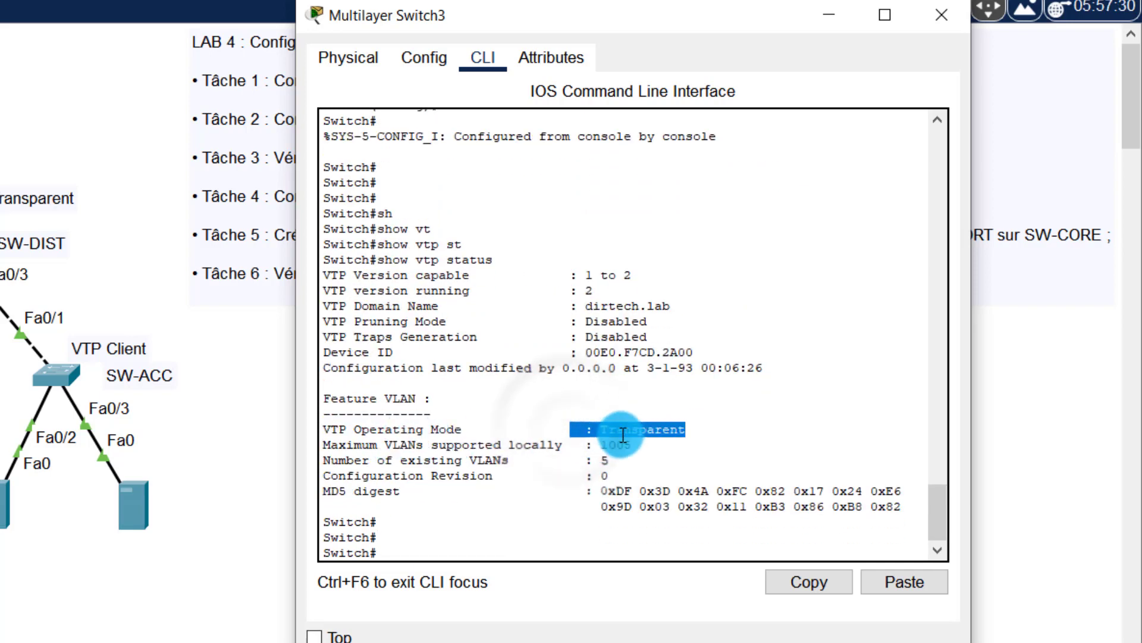
Step: Close Multilayer Switch3's console and open the left SW-ACC (Switch0) CLI
left_click(941, 12)
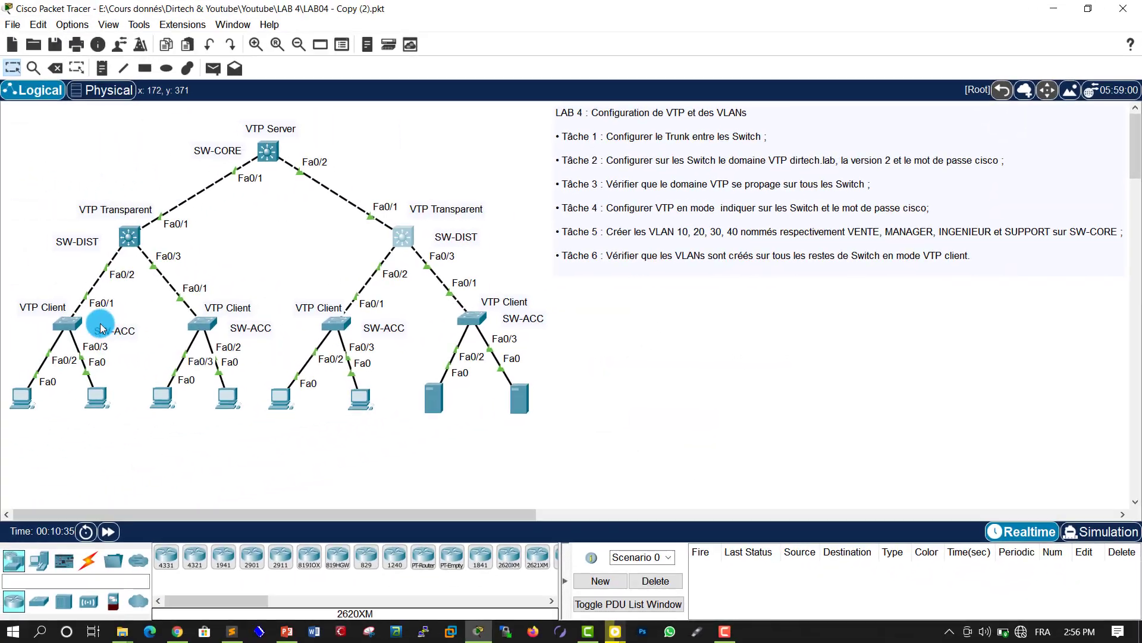
left_click(70, 326)
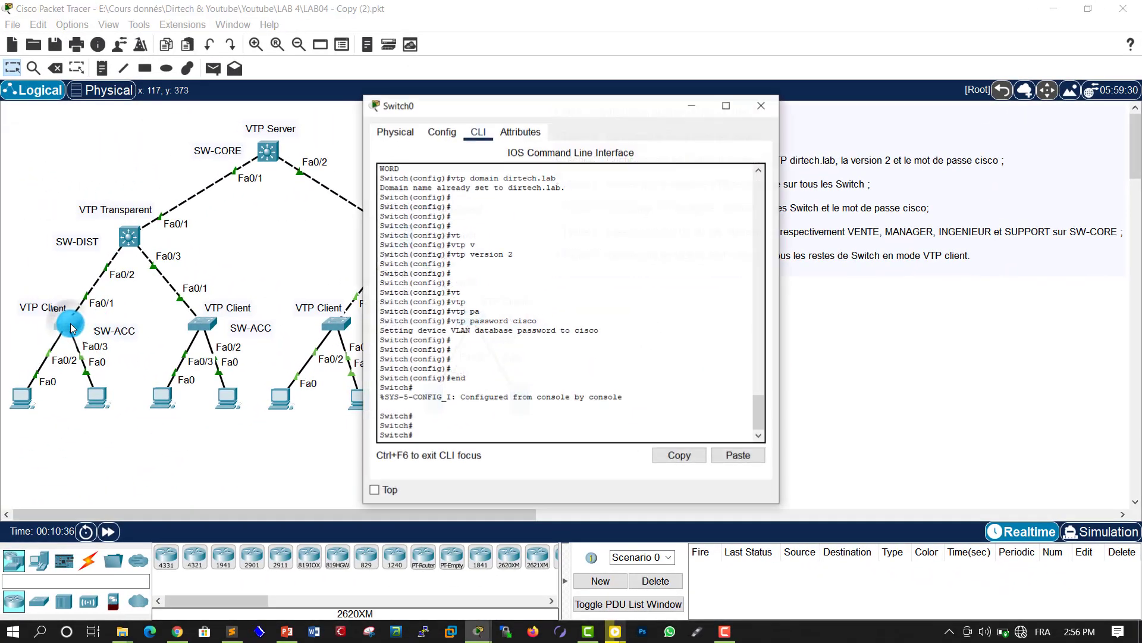
left_click_drag(502, 105, 691, 102)
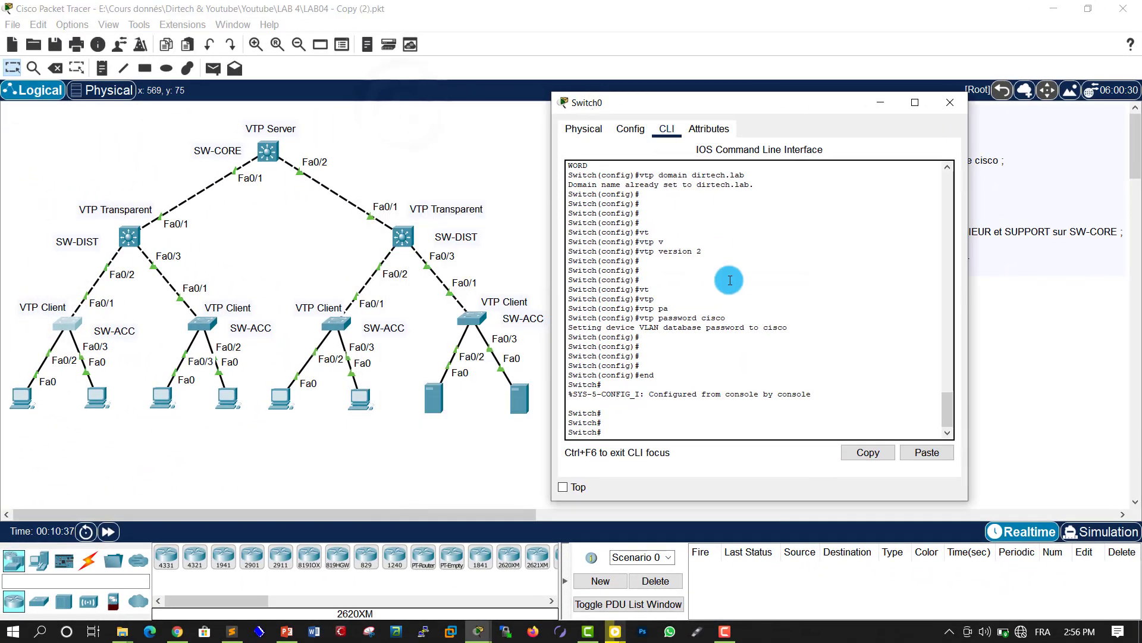
key("Return")
key("Return")
key("Return")
key("Return")
Step: Check Switch0's show vtp status, which shows Server mode and 255 VLANs
type("sh")
key("Tab")
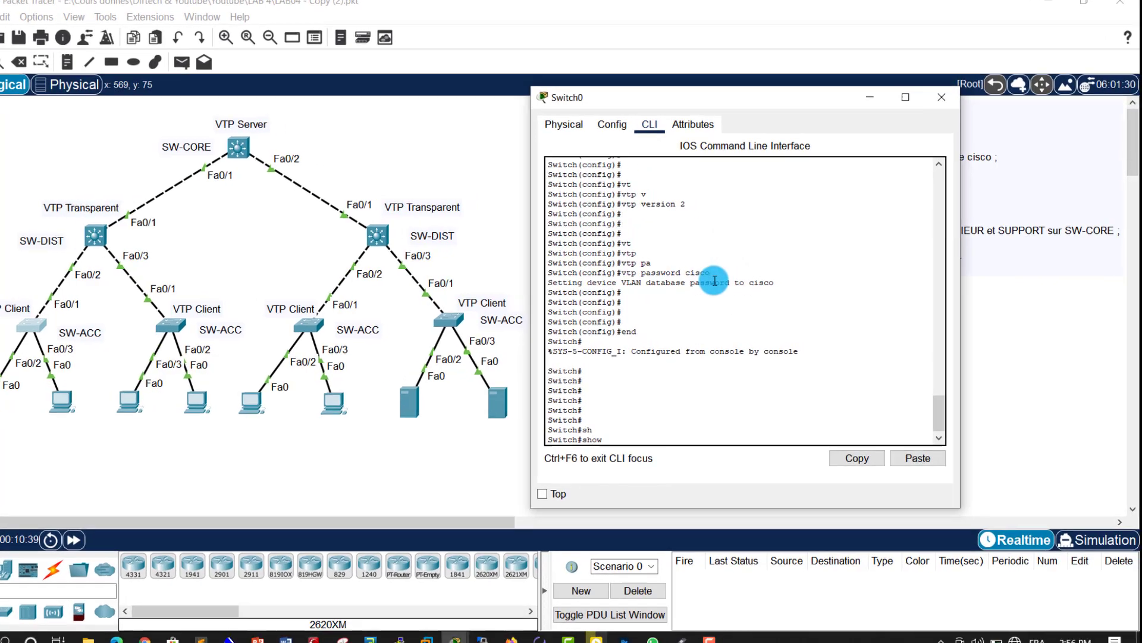
type("vt")
key("Tab")
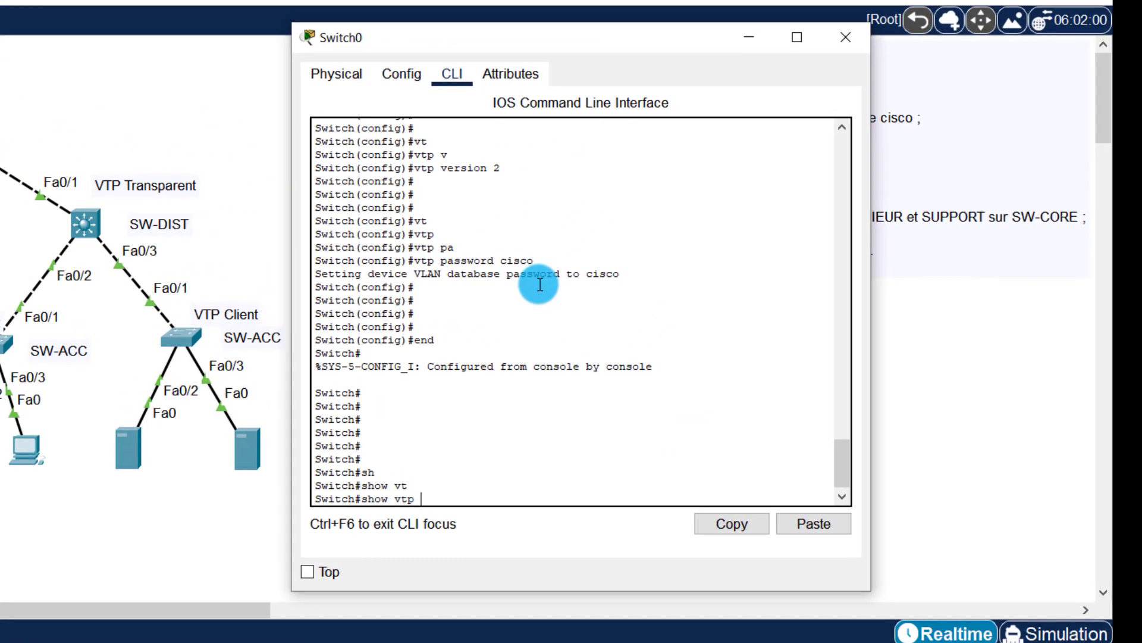
type("st")
key("Tab")
key("Return")
key("Return")
key("Return")
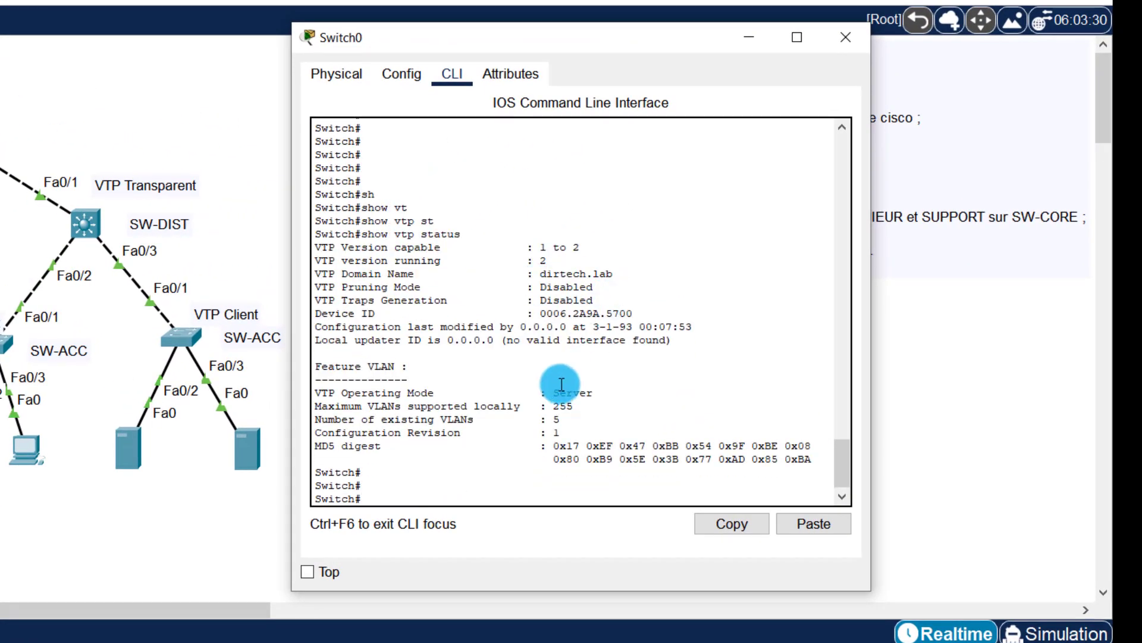
left_click_drag(561, 384, 589, 393)
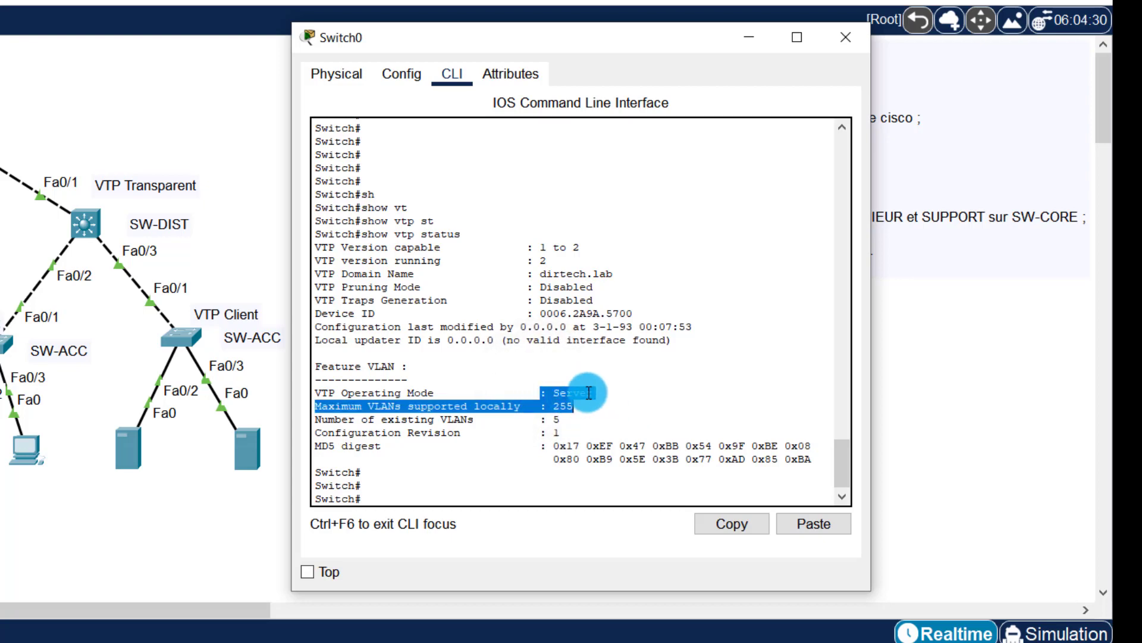
Step: From configure terminal, set Switch0 to vtp mode client
key("Return")
key("Return")
key("Return")
key("Return")
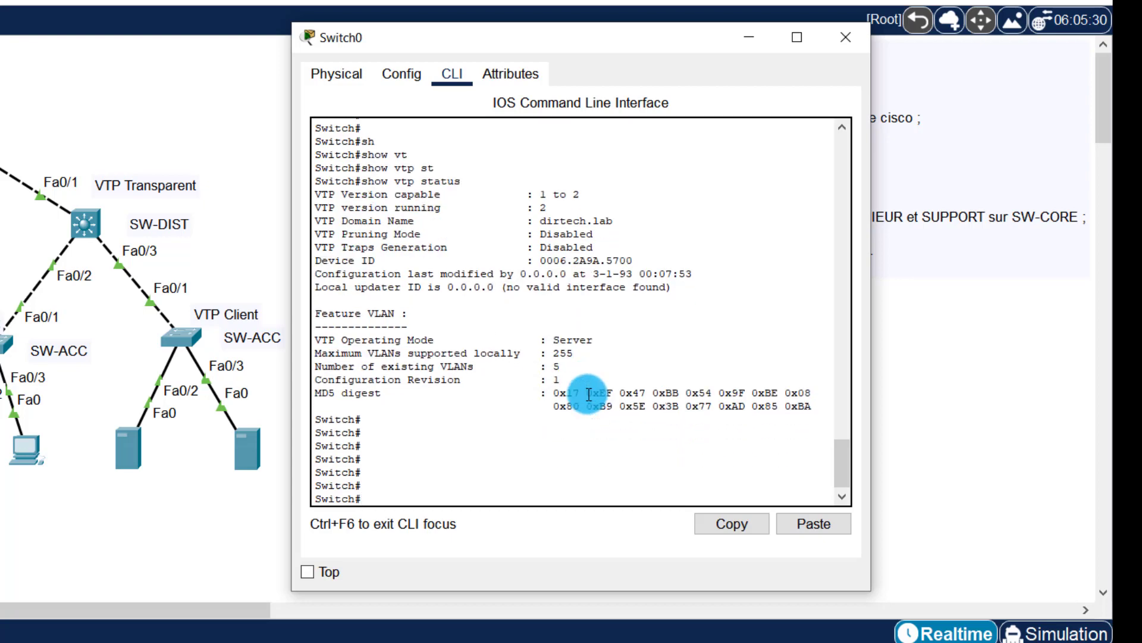
type("confi")
key("Tab")
type("t")
key("Tab")
key("Return")
key("Return")
key("Return")
key("Return")
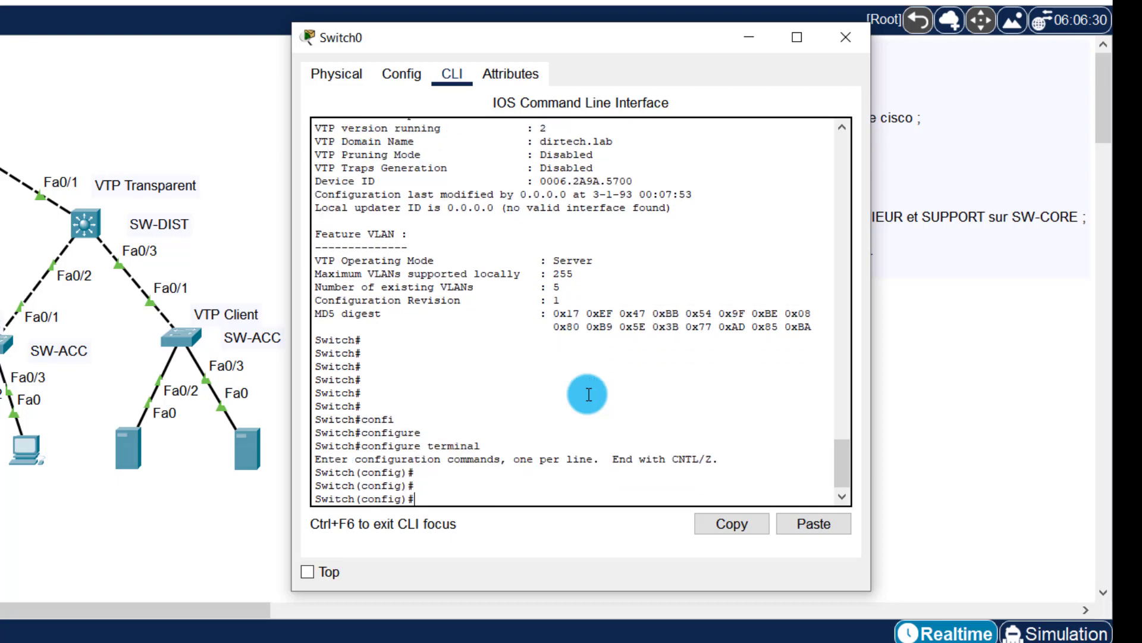
type("vtp")
key("Tab")
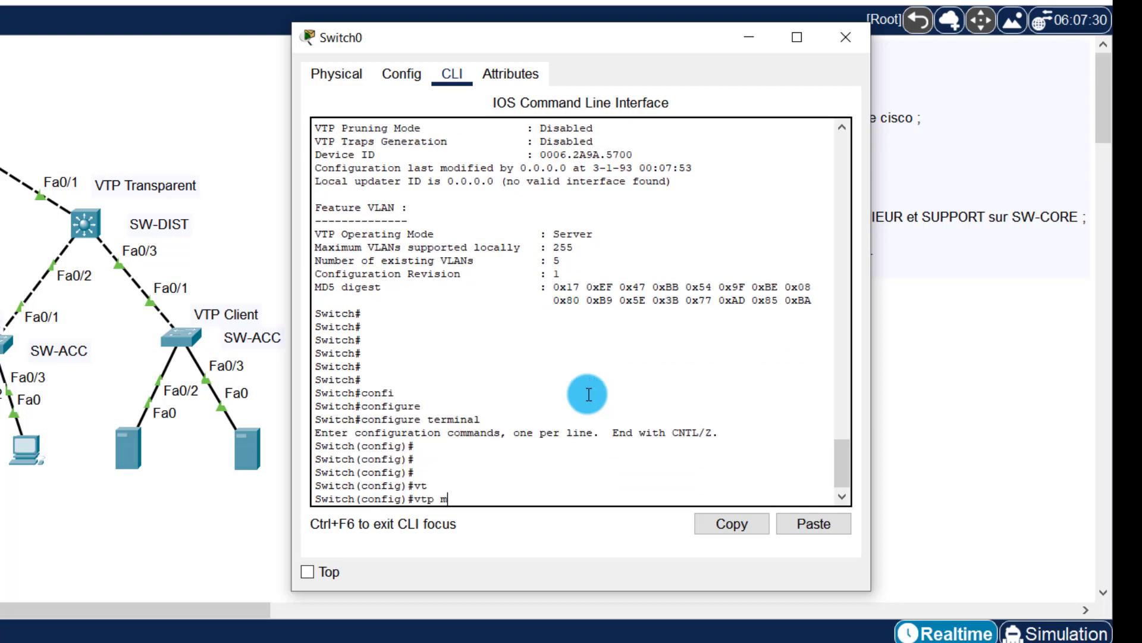
type("m")
key("Tab")
type("cli")
key("Tab")
key("Return")
key("Return")
key("Return")
key("Return")
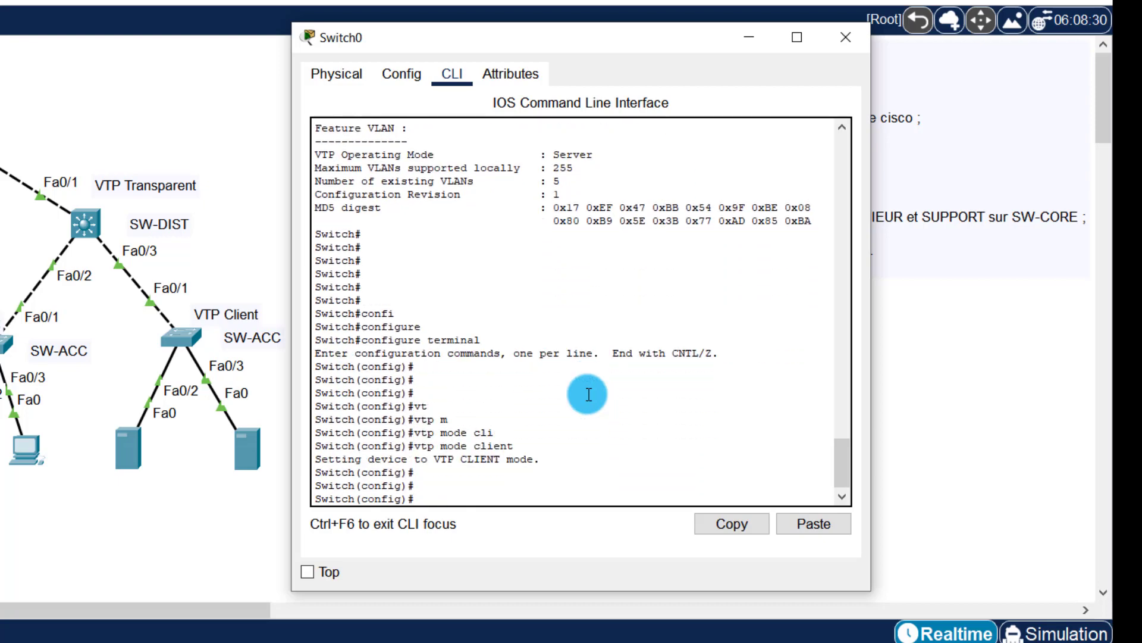
Step: Close Switch0's console and open Switch1's CLI, moved further right
left_click(846, 37)
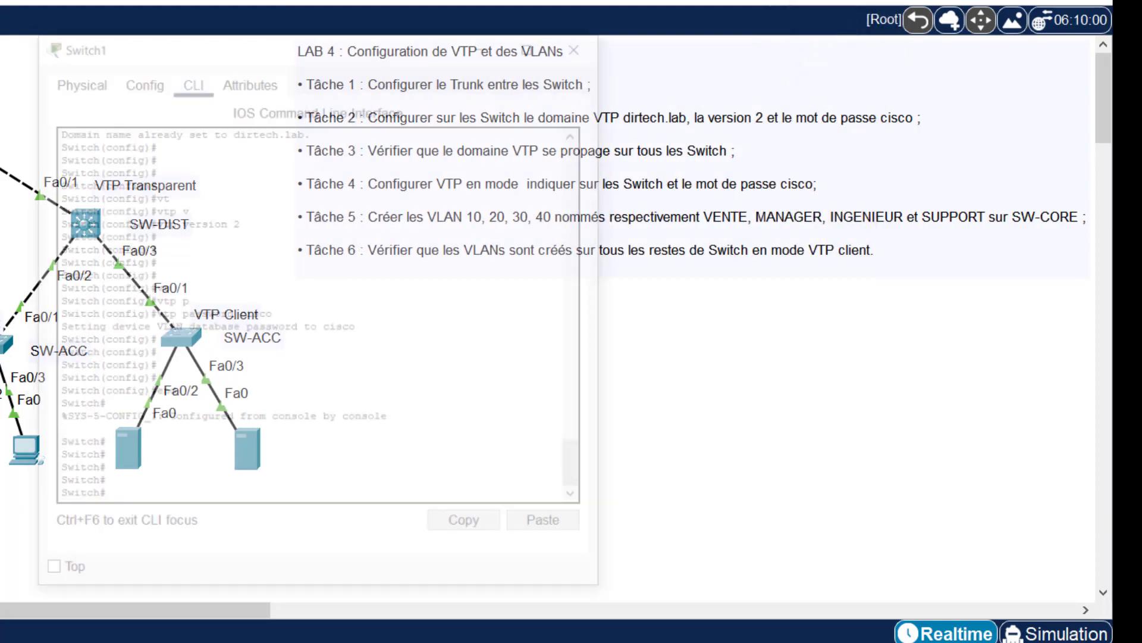
left_click(203, 137)
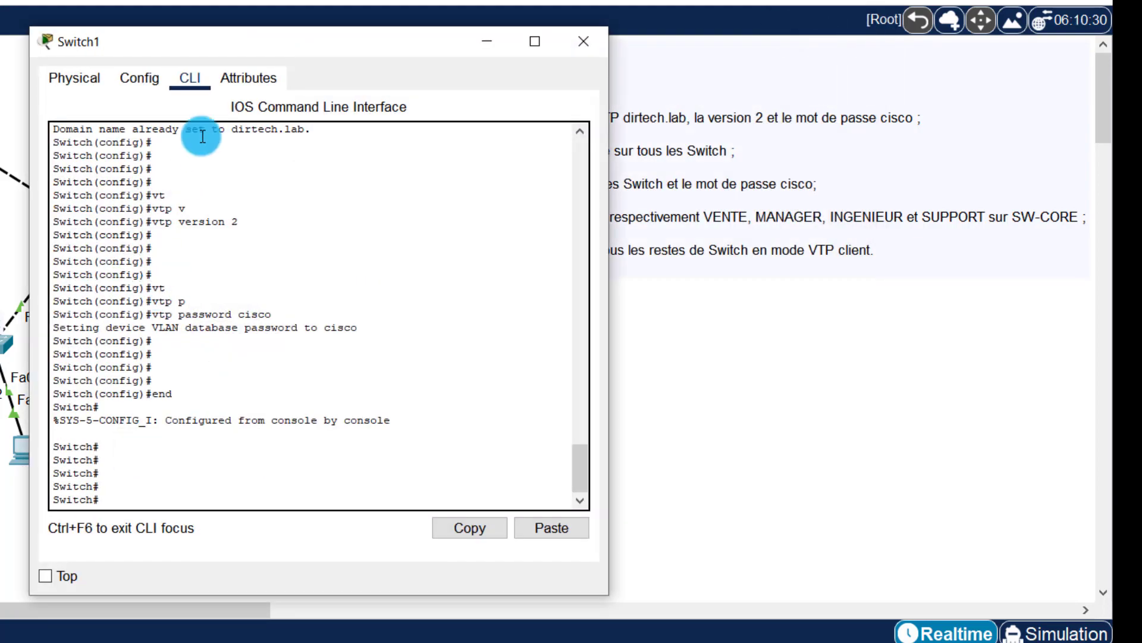
left_click_drag(166, 50, 383, 61)
left_click(502, 354)
key("Return")
key("Return")
key("Return")
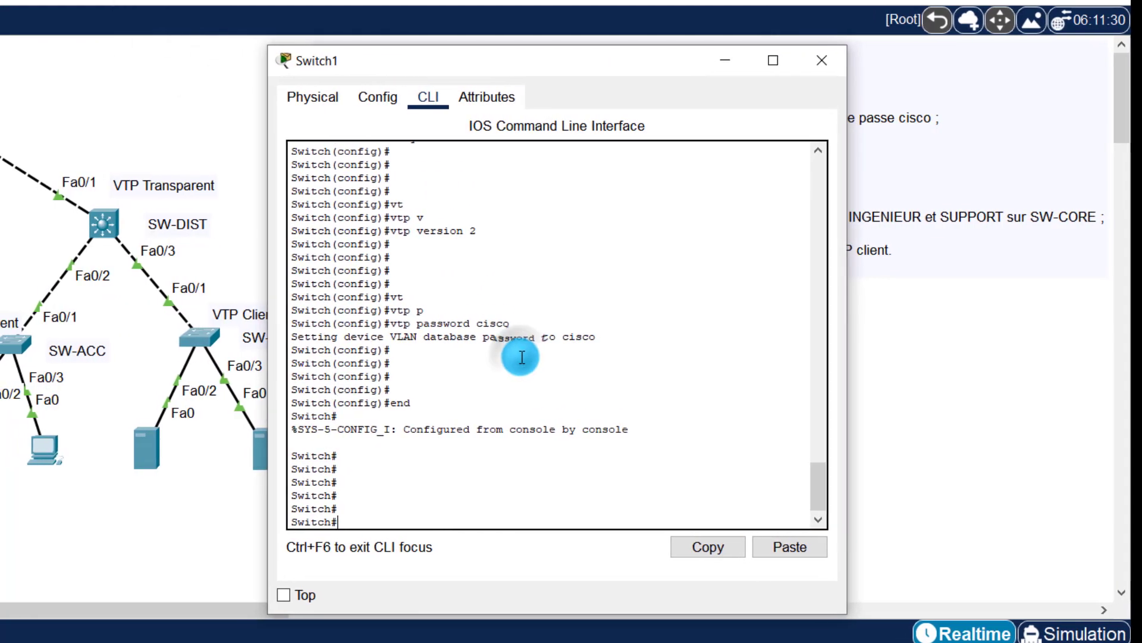
Step: From configure terminal, set Switch1 to vtp mode client
type("confi")
key("Tab")
key("Tab")
key("Tab")
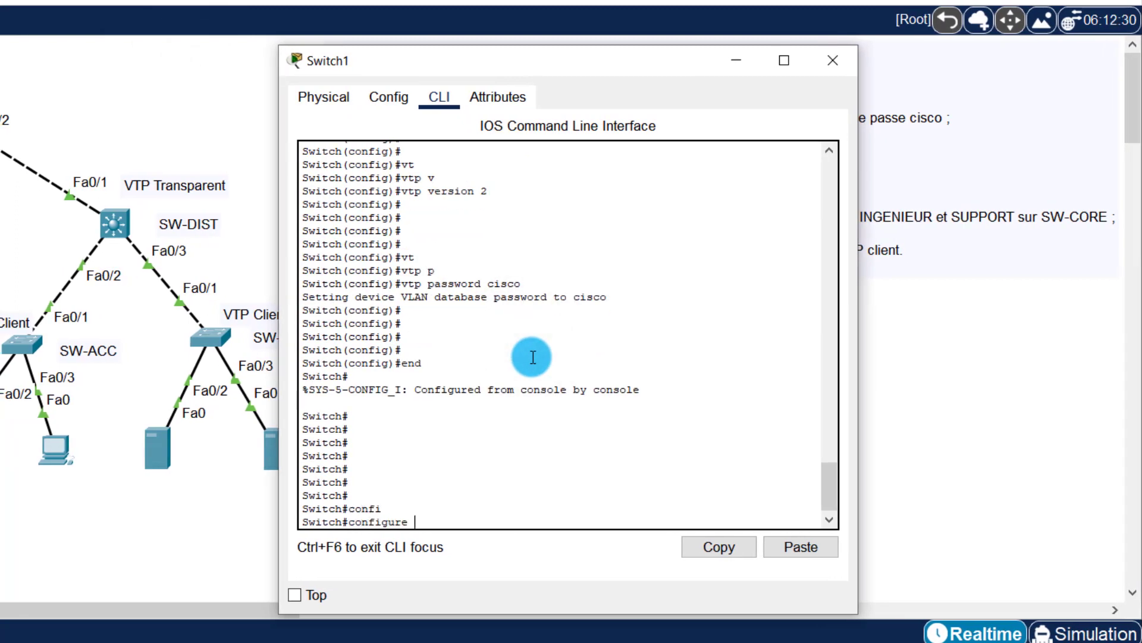
key("Return")
key("Return")
key("Return")
key("Return")
type("vt")
key("Tab")
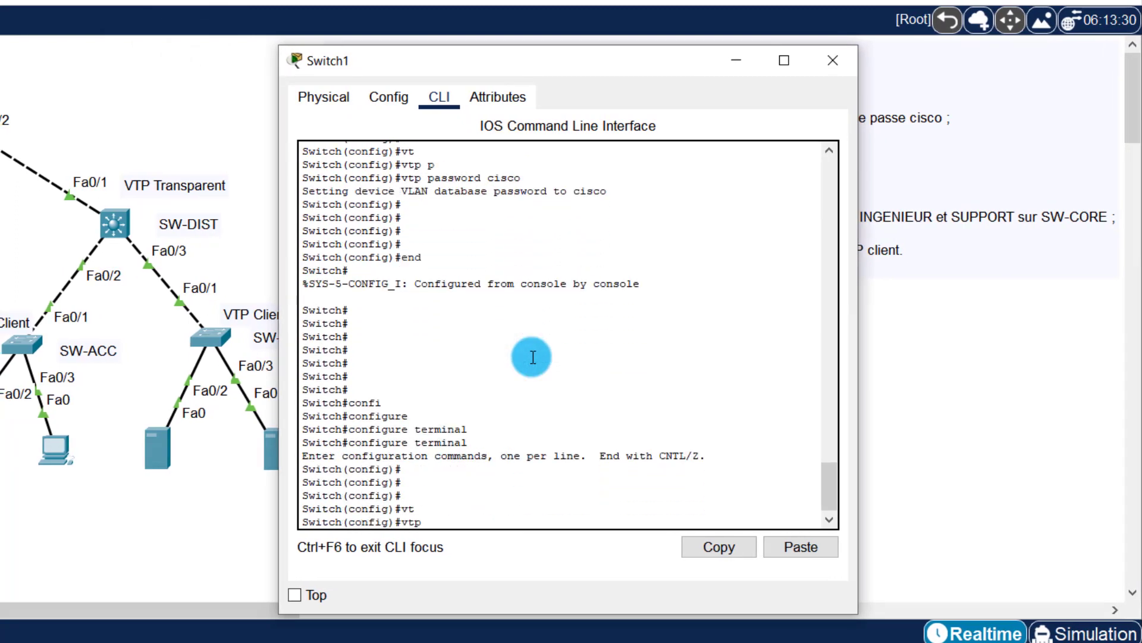
type("mo")
key("Tab")
type("cli")
key("Tab")
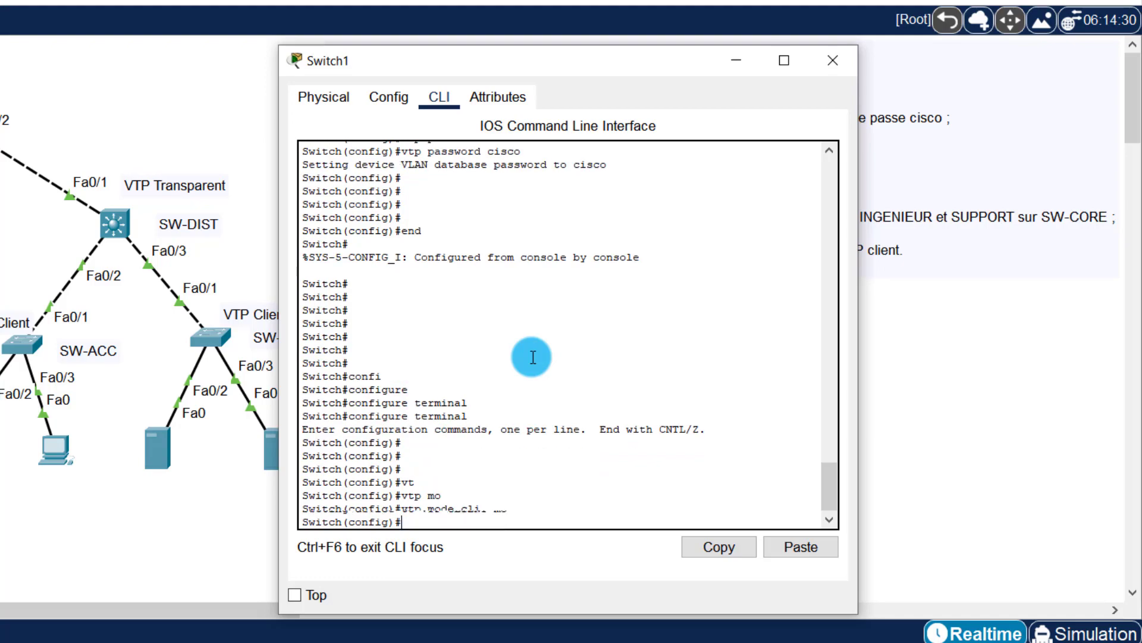
key("Return")
key("Return")
key("Return")
Step: Close Switch1's console, briefly open Switch2's CLI, then close it again
left_click(847, 51)
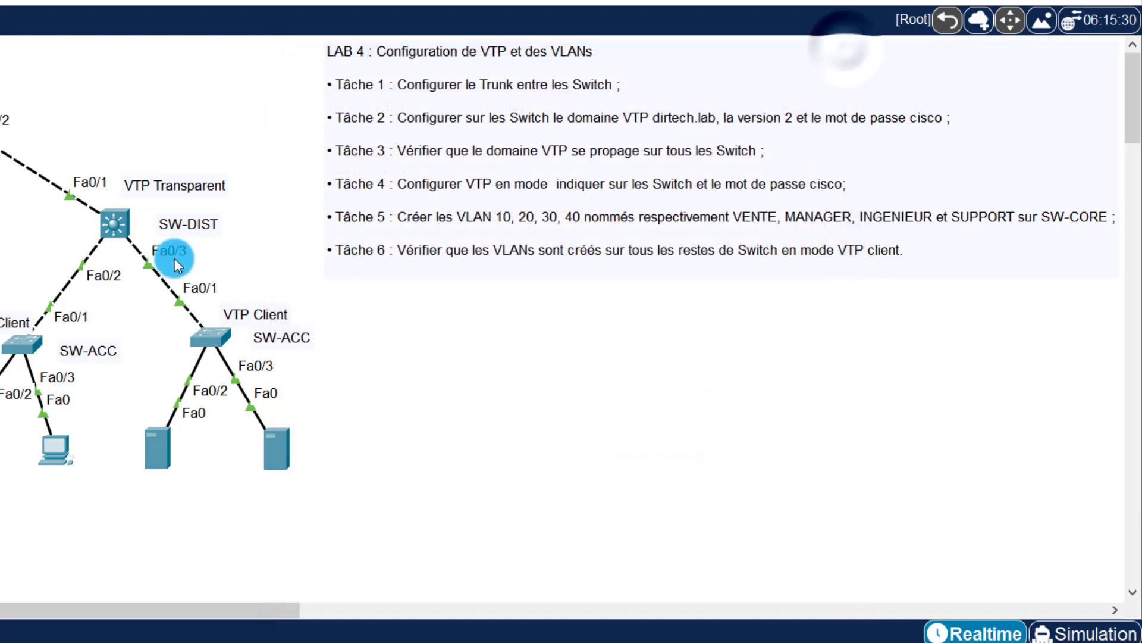
left_click(20, 341)
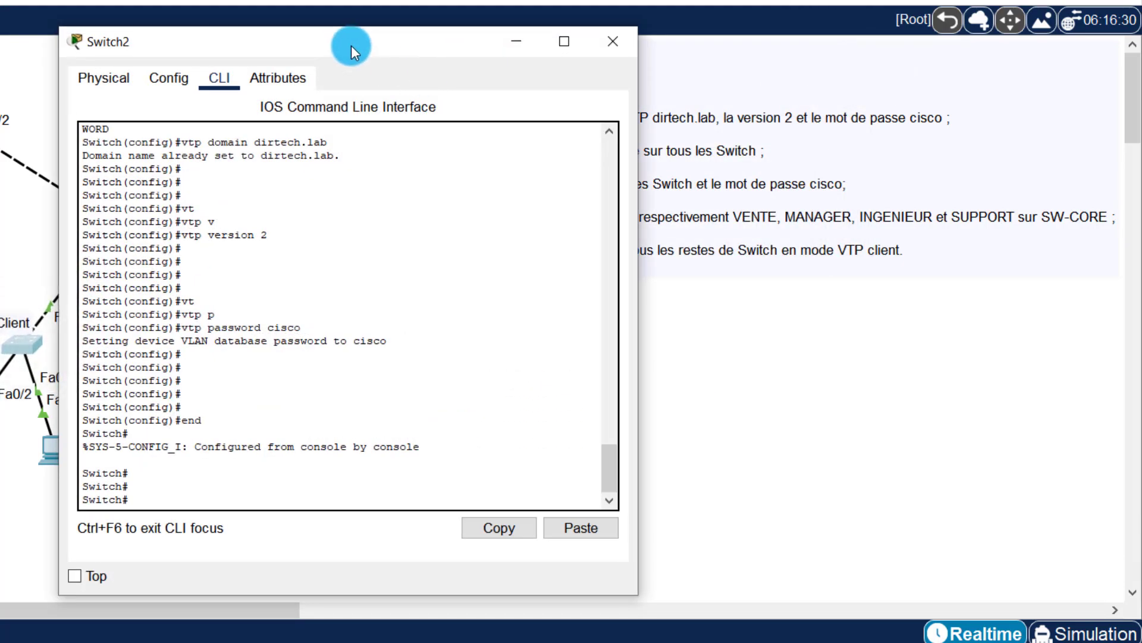
left_click_drag(351, 45, 662, 51)
left_click(655, 288)
type("*")
key("Return")
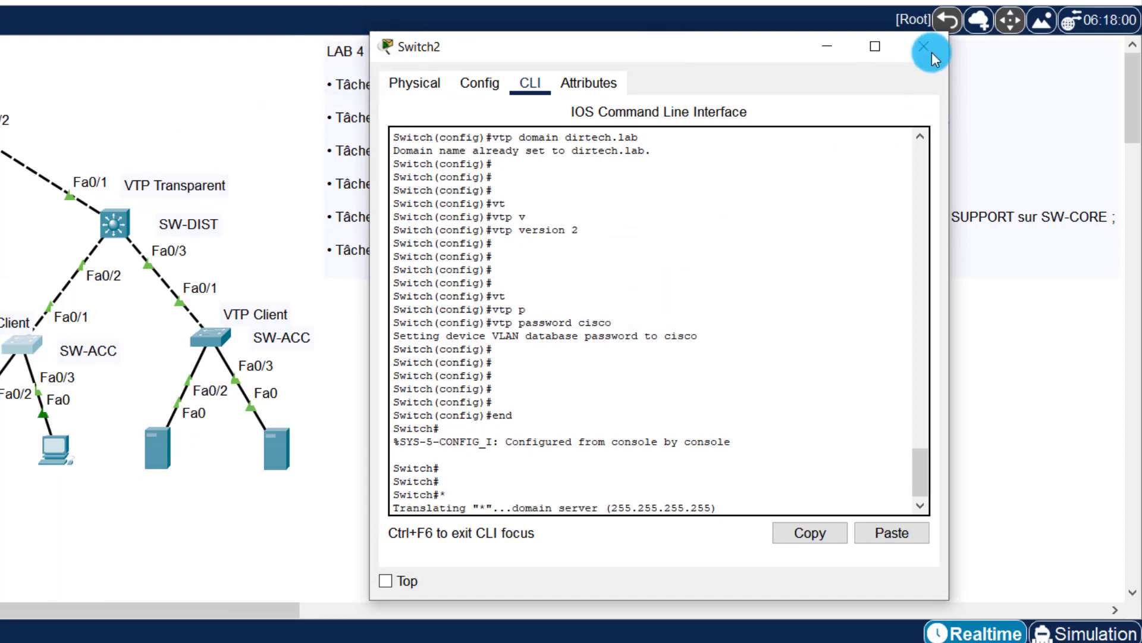
left_click(932, 57)
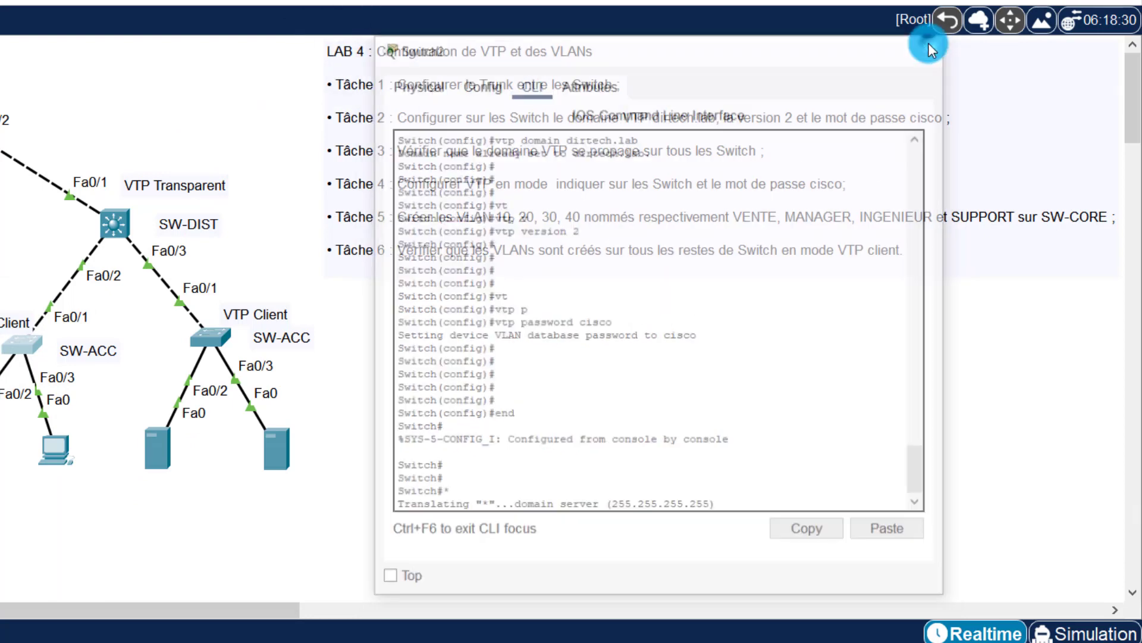
Step: Open Switch3's CLI and enter configure terminal
left_click(199, 337)
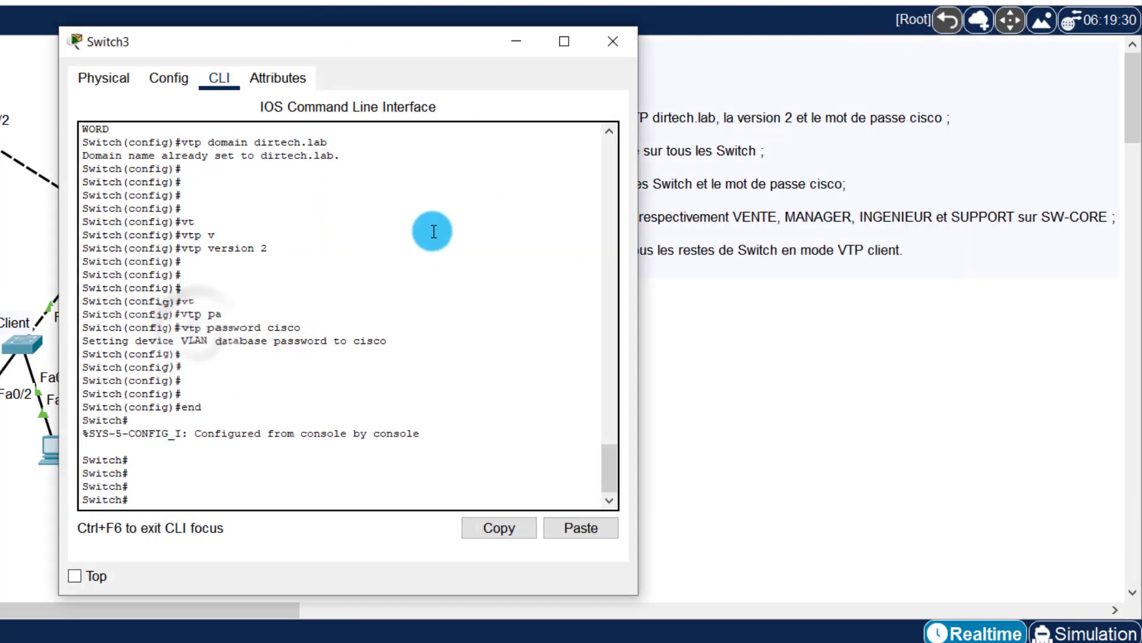
key("Return")
key("Return")
key("Return")
key("Return")
key("Return")
key("Return")
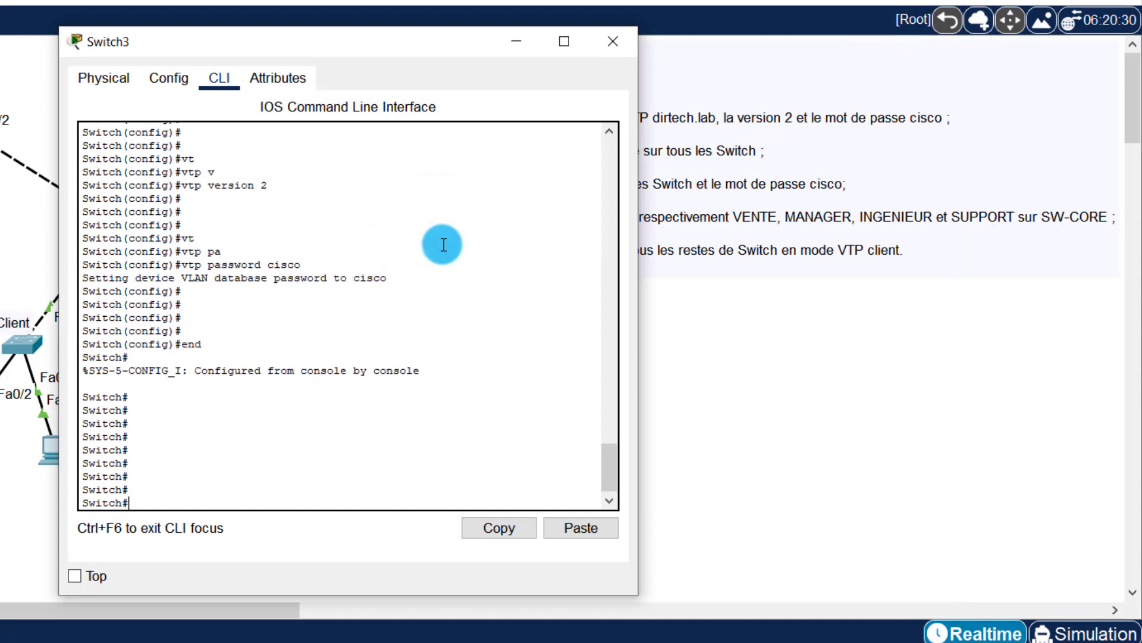
type("confi")
key("Tab")
type("t")
key("Tab")
key("Return")
key("Return")
key("Return")
key("Return")
key("Return")
key("Return")
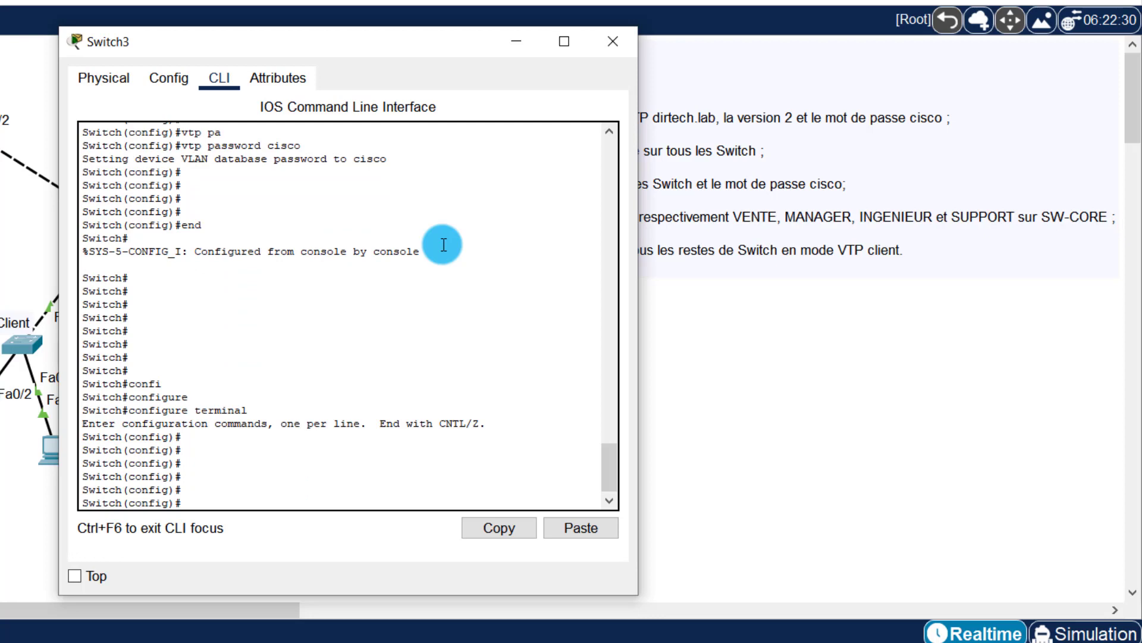
Step: Set Switch3 to vtp mode client, close its console and open Switch2's CLI
type("mo")
key("Tab")
type("cl")
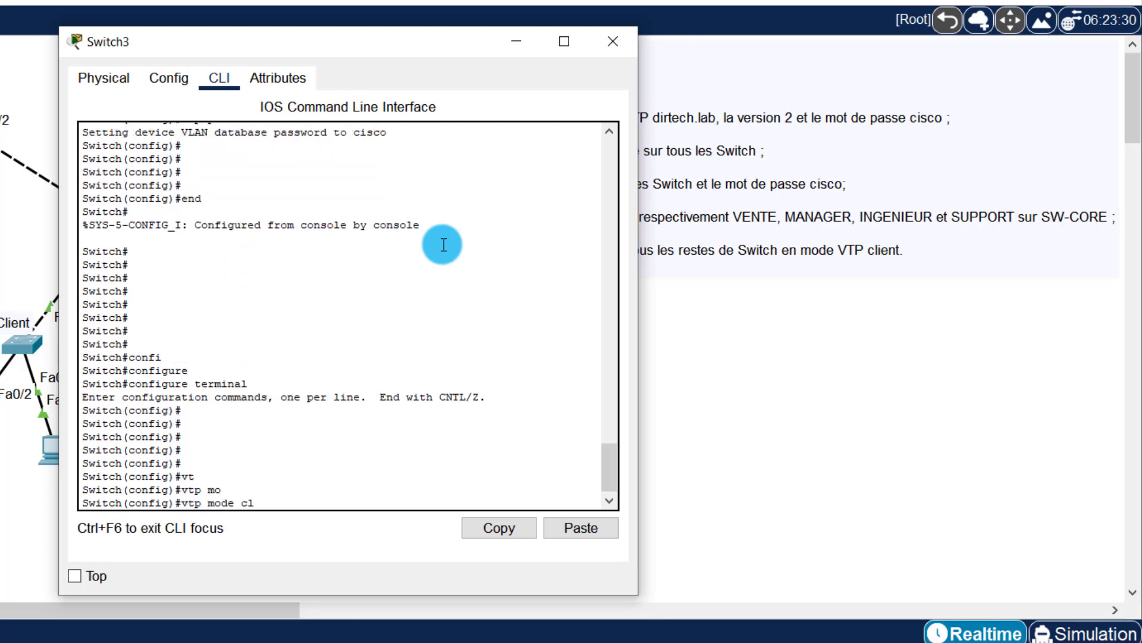
type("i")
key("Tab")
key("Return")
key("Return")
key("Return")
key("Return")
key("Return")
key("Return")
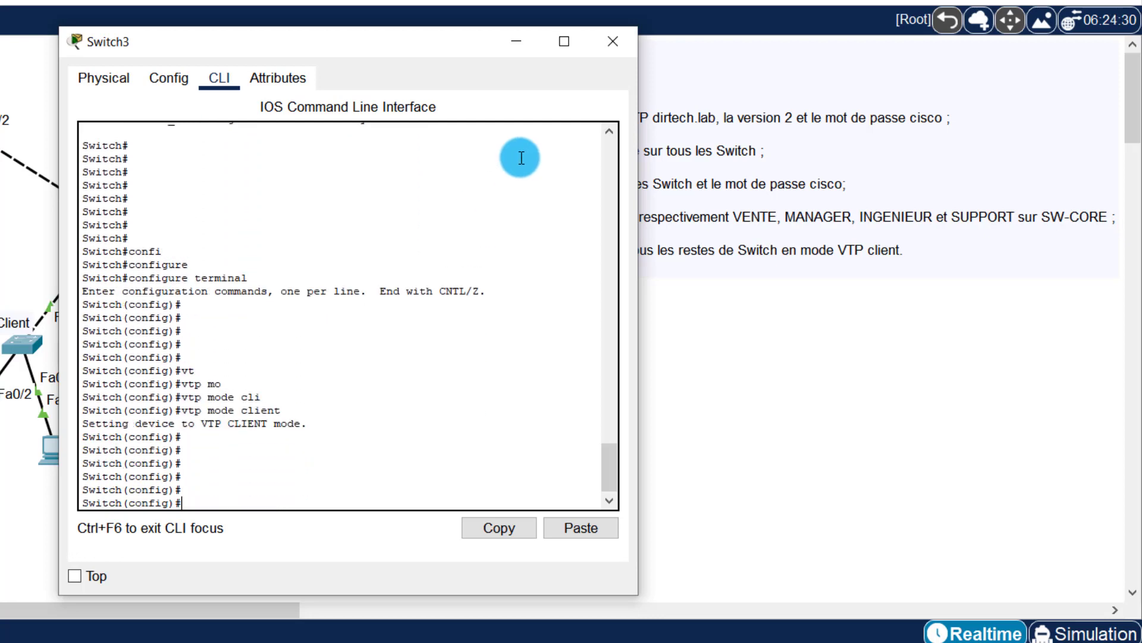
left_click(620, 37)
left_click(18, 345)
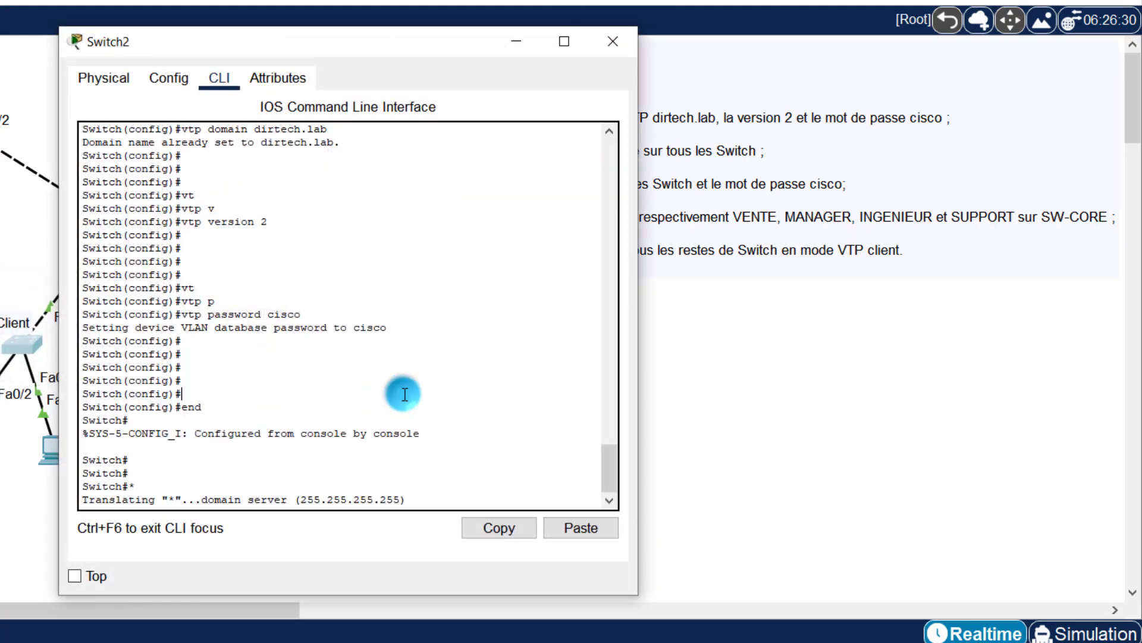
Step: Enter configure terminal on Switch2, correcting a misspelled configure command
left_click(404, 395)
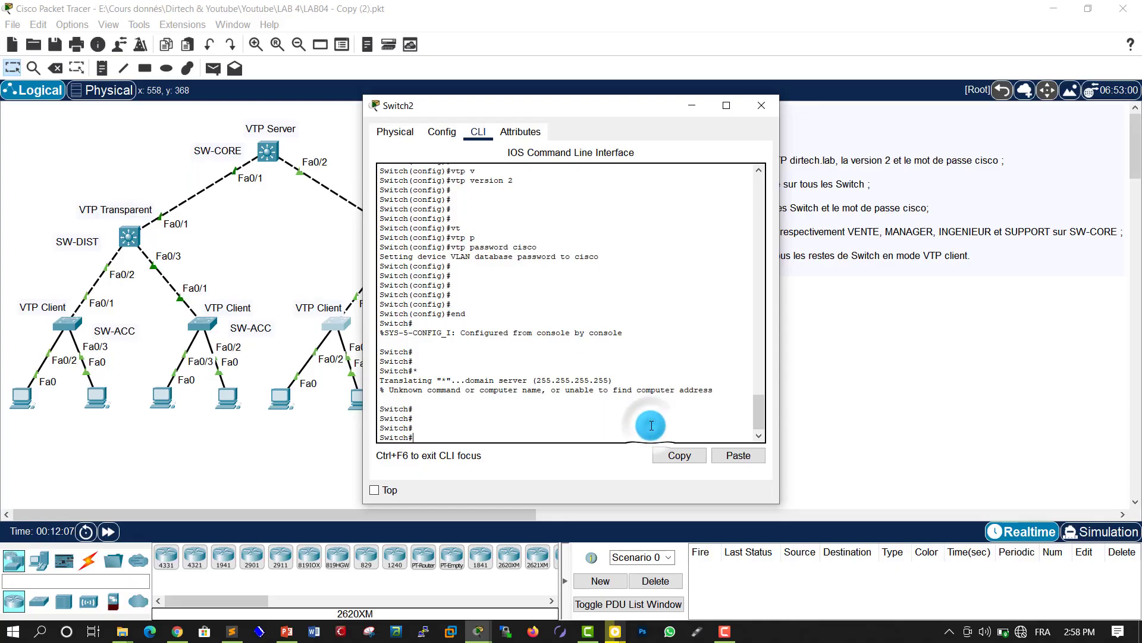
left_click(459, 485)
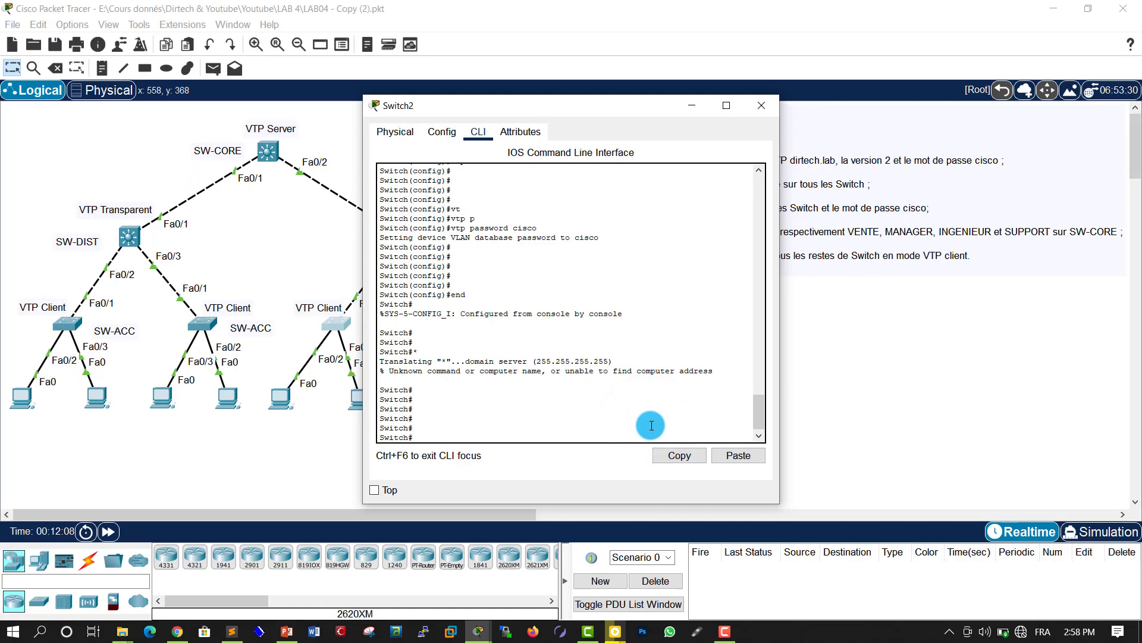
type("cofni")
key("Tab")
key("Tab")
key("BackSpace")
key("BackSpace")
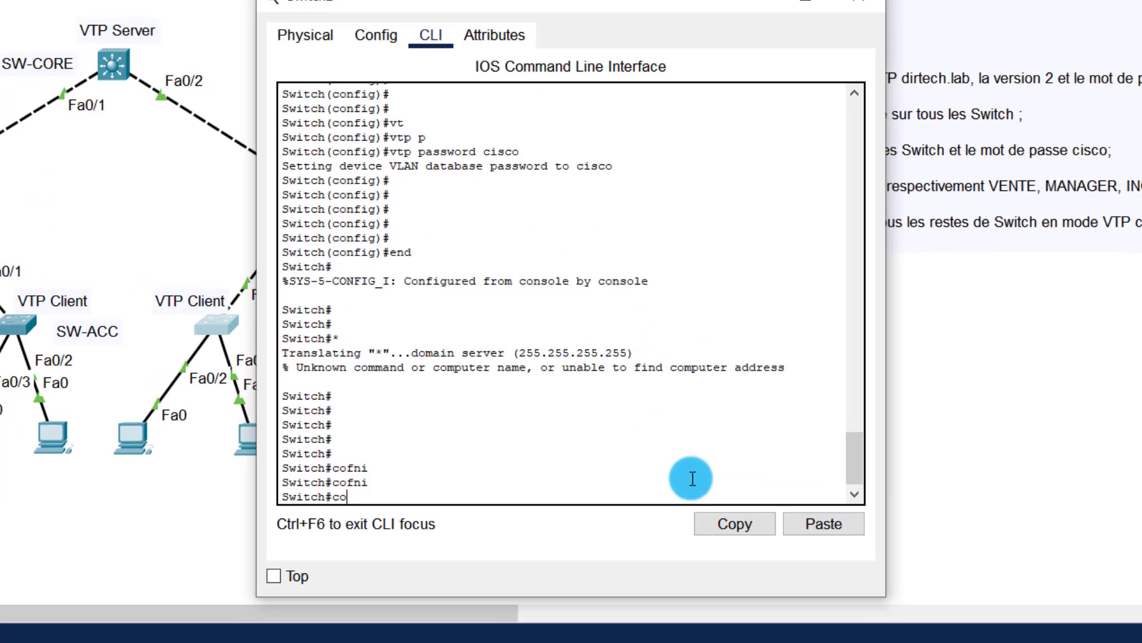
type("nf")
key("Tab")
type("t")
key("Tab")
key("Return")
key("Return")
key("Return")
Step: Set Switch2 to vtp mode client, exit with end and close its console
type("vt")
key("Tab")
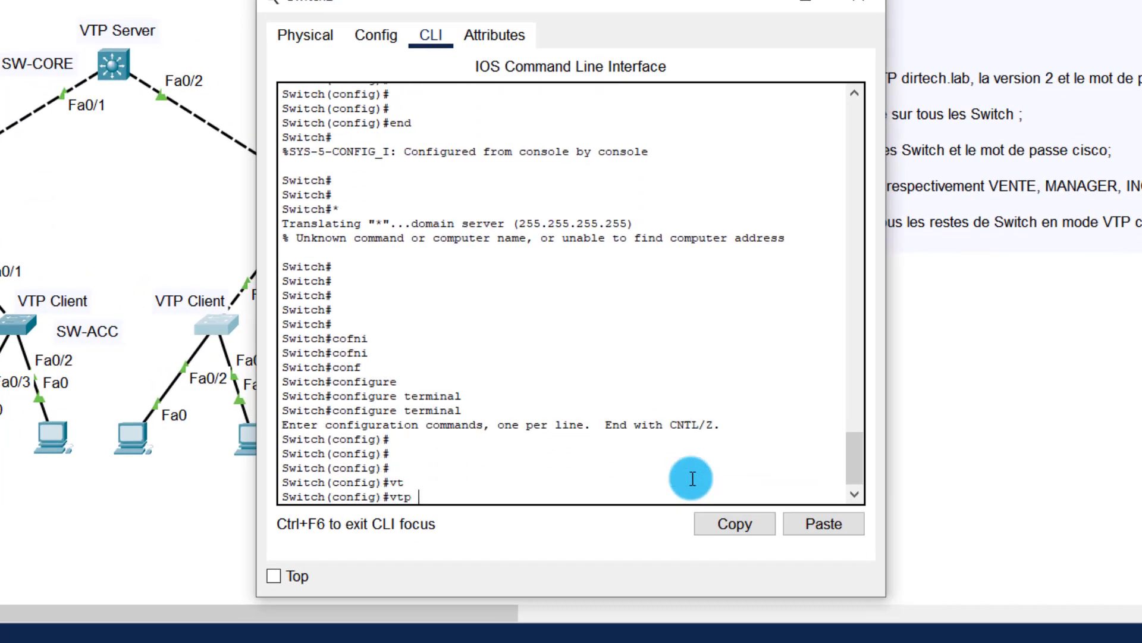
type("mo")
key("Tab")
type("clie")
key("Tab")
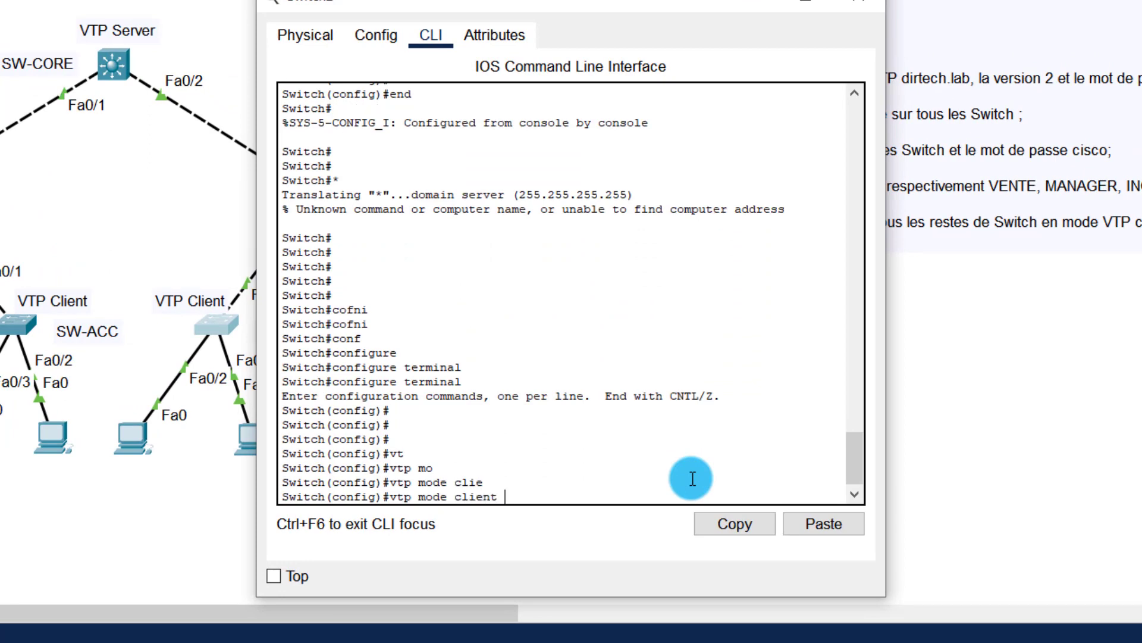
key("Tab")
key("Return")
key("Return")
key("Return")
key("Return")
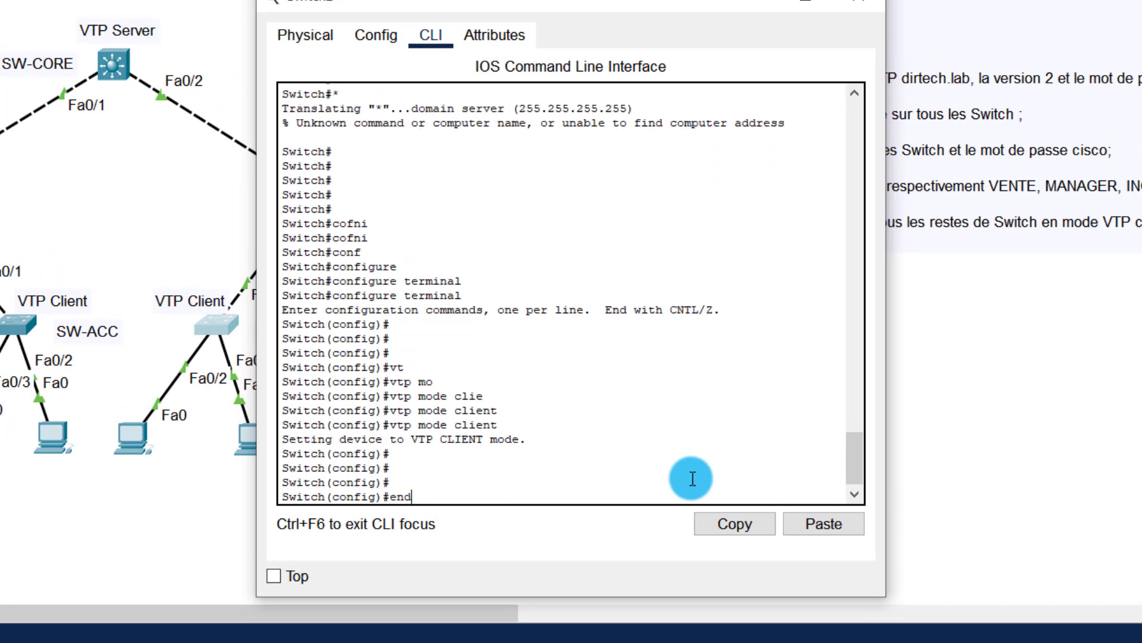
type("end")
key("Return")
key("Return")
key("Return")
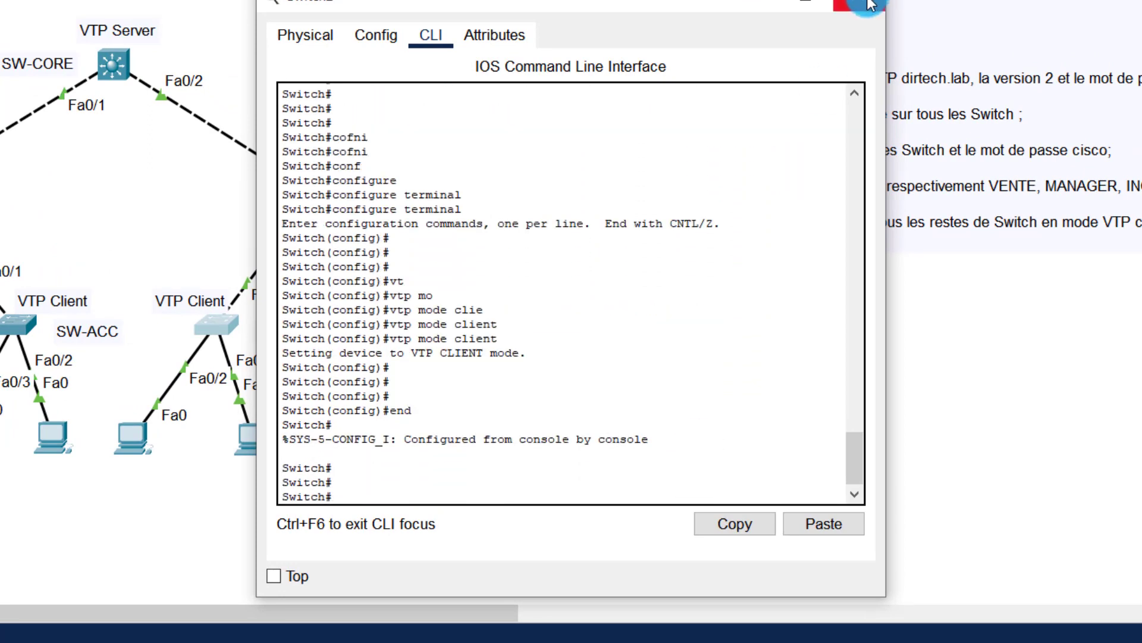
left_click(870, 5)
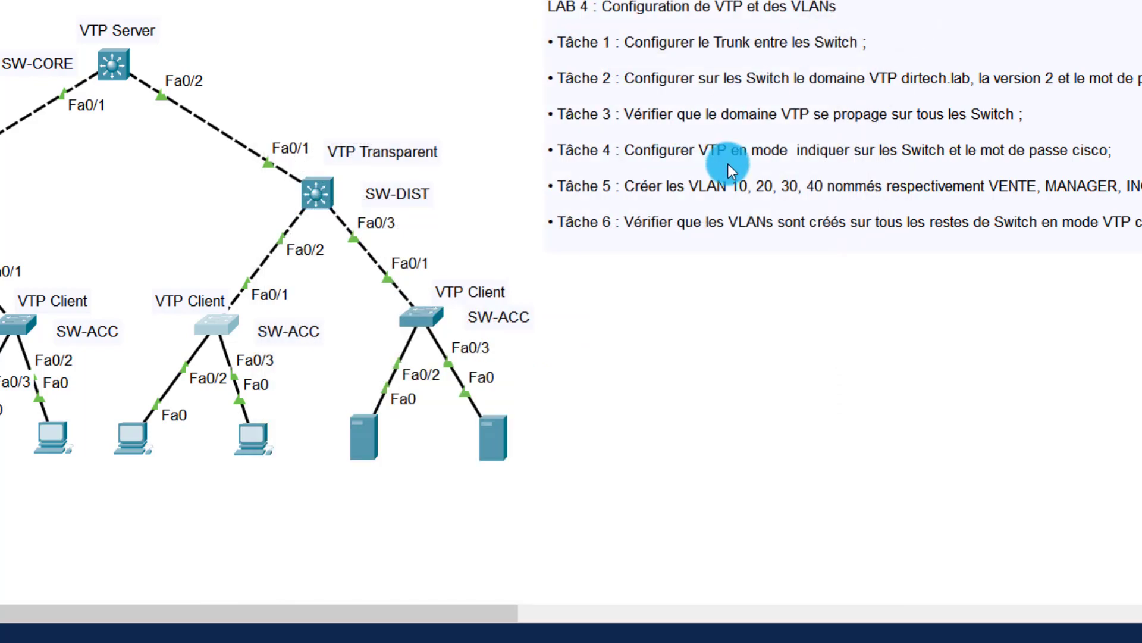
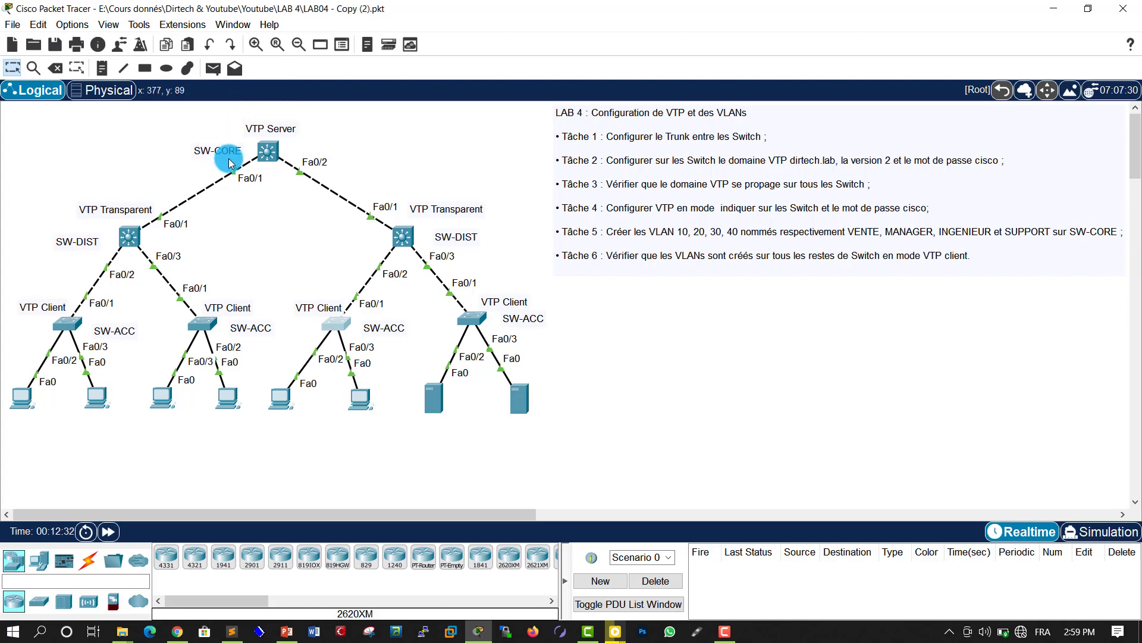
Step: Open SW-CORE's CLI and enter global configuration mode with configure terminal
left_click(267, 150)
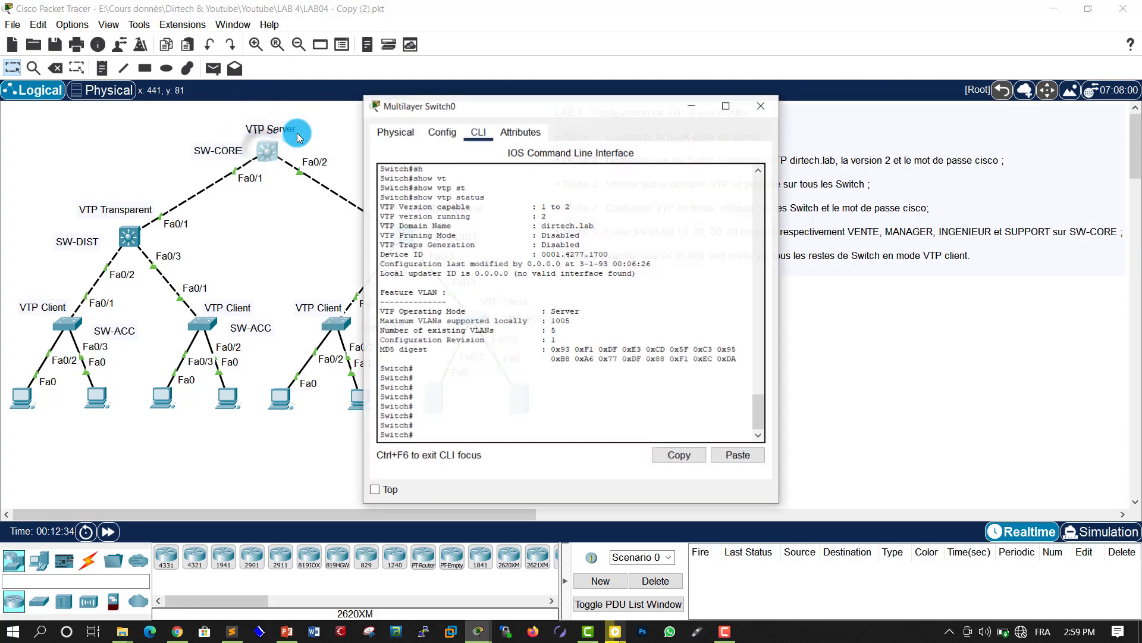
left_click_drag(400, 106, 72, 107)
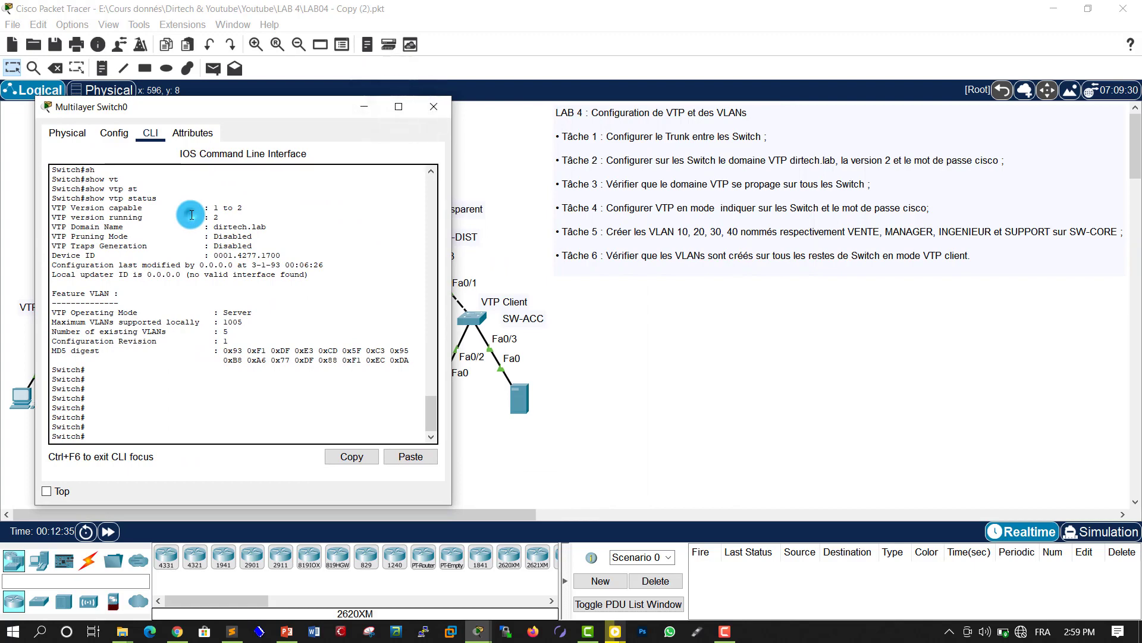
key("Return")
key("Return")
key("Return")
key("Return")
type("cofni")
key("Tab")
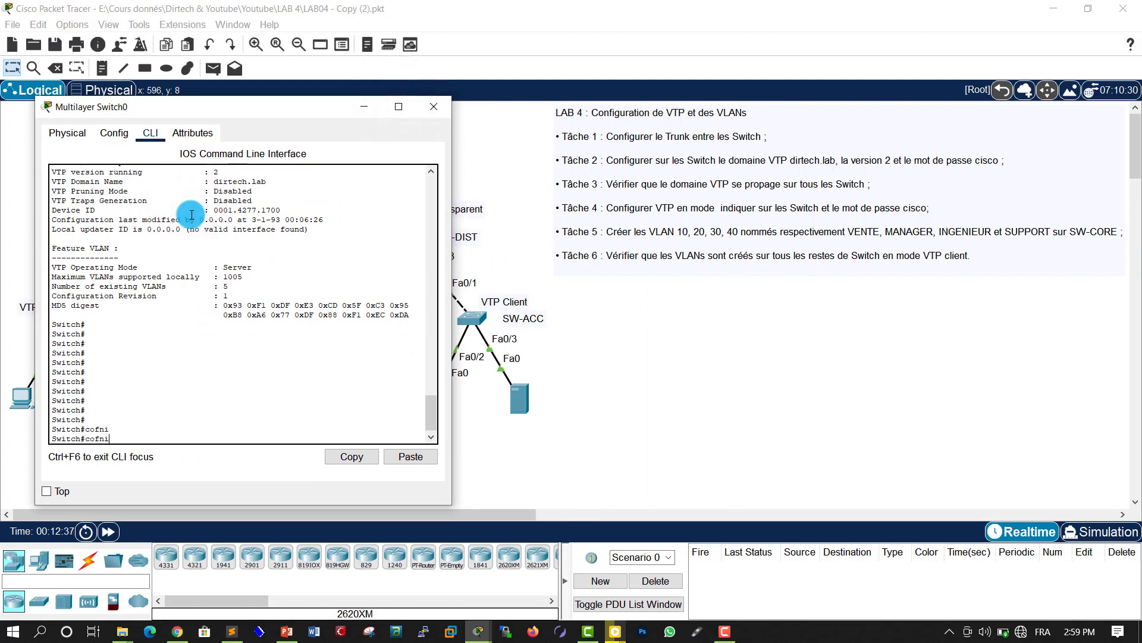
type("nf")
key("Tab")
type("t")
key("Tab")
key("Return")
key("Return")
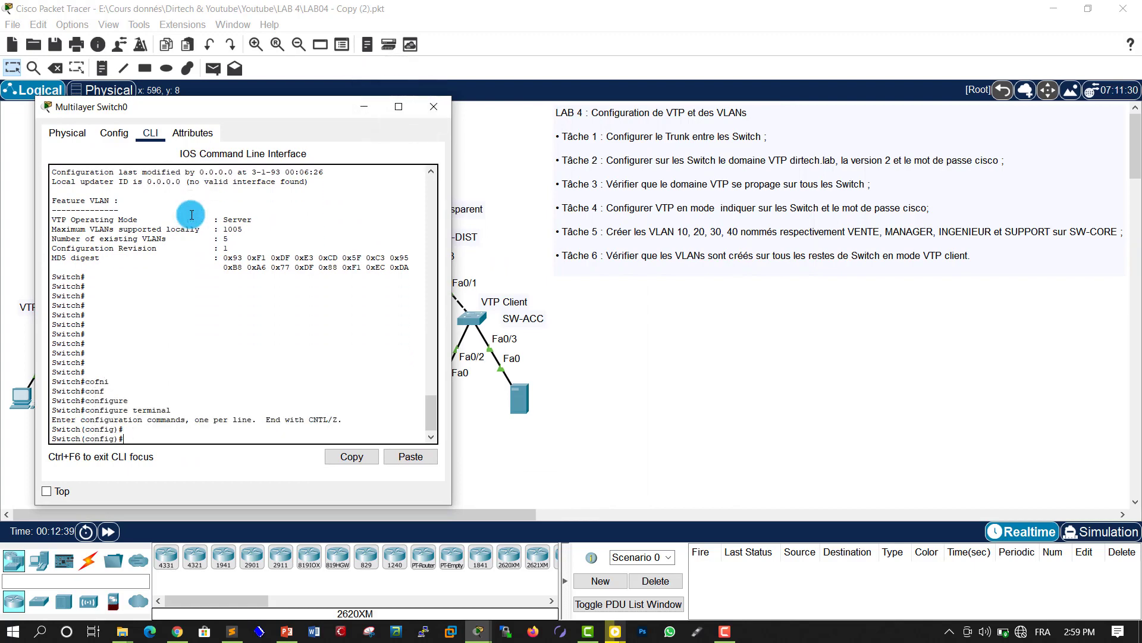
key("Return")
key("Return")
key("Return")
key("Return")
key("Return")
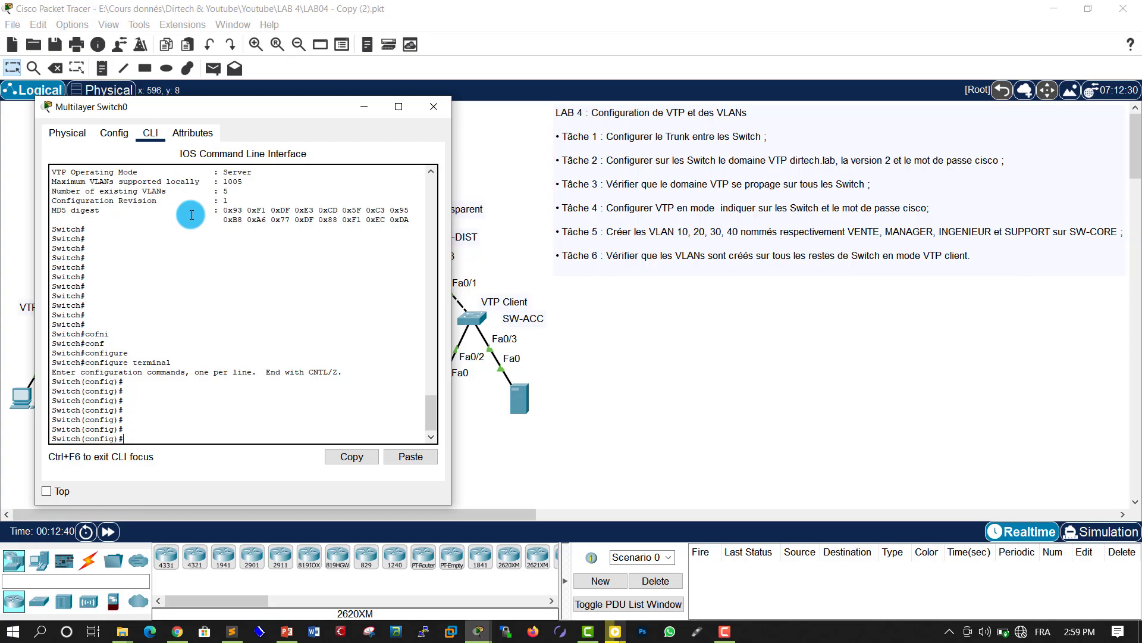
Step: Create VLAN 10 named VENTE, then exit the VLAN configuration
type("vl")
key("Tab")
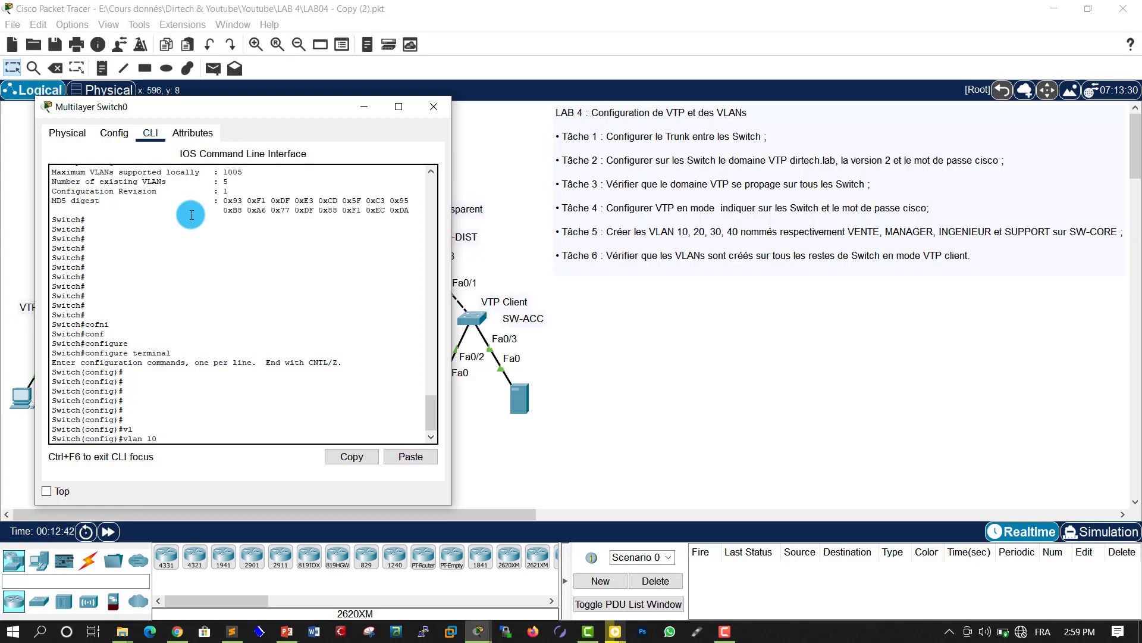
type("10")
key("Return")
key("Return")
type("na")
key("Tab")
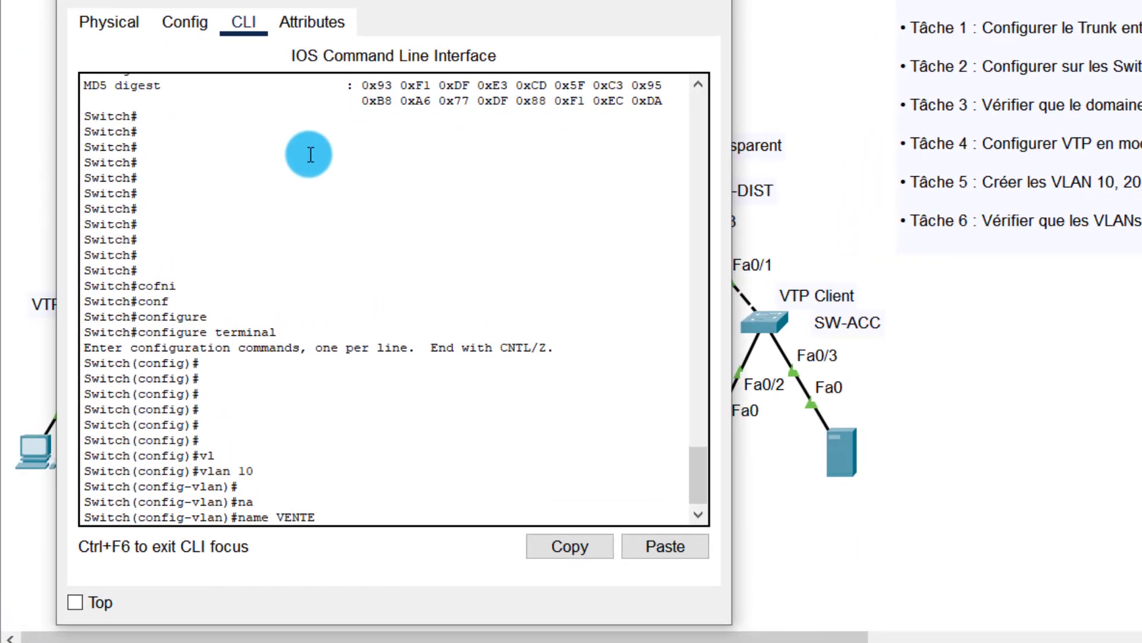
type("VENTE")
key("Return")
key("Return")
key("Return")
key("Return")
type("ex")
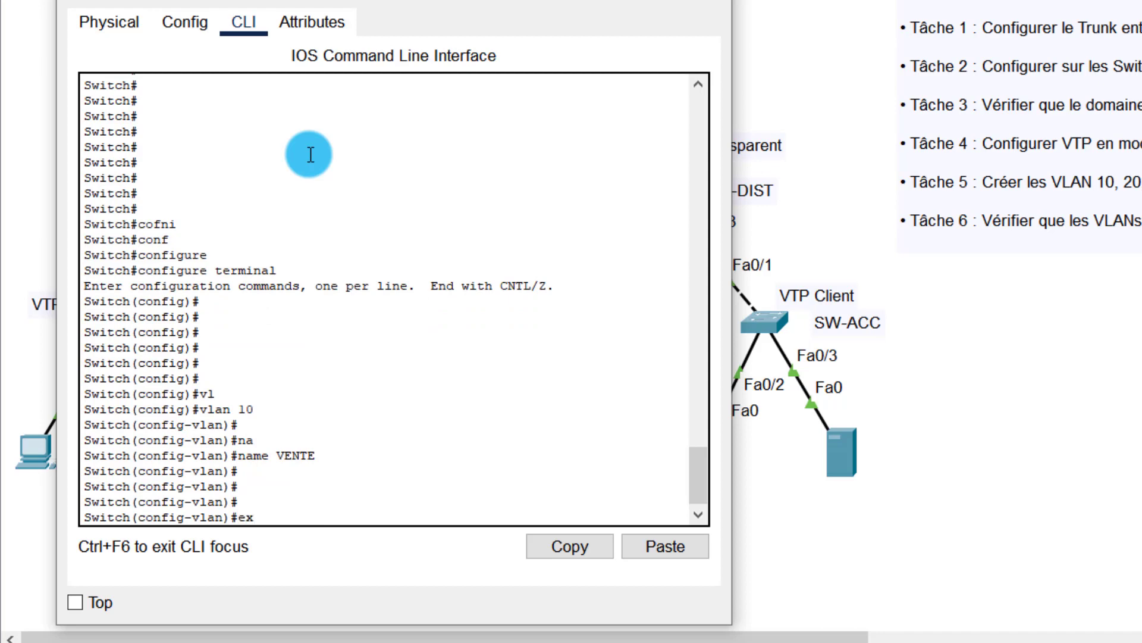
type("i")
key("Tab")
key("Return")
Step: Create VLAN 20 and name it MANAGER
key("Return")
key("Return")
type("vl")
key("Tab")
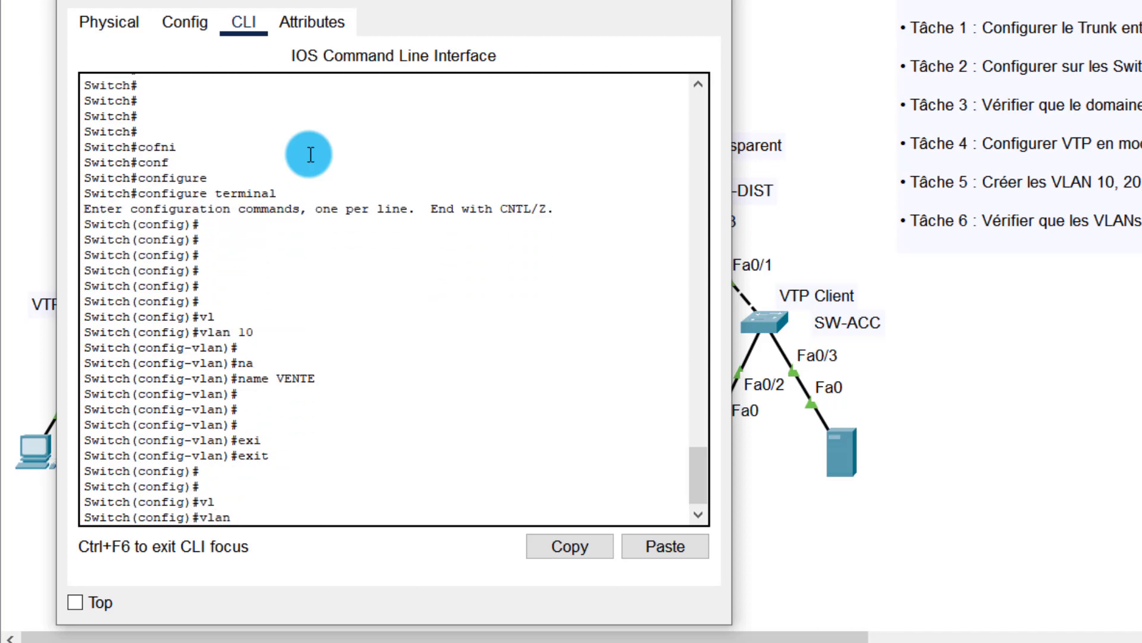
type("20")
key("Return")
key("Return")
key("Return")
key("Return")
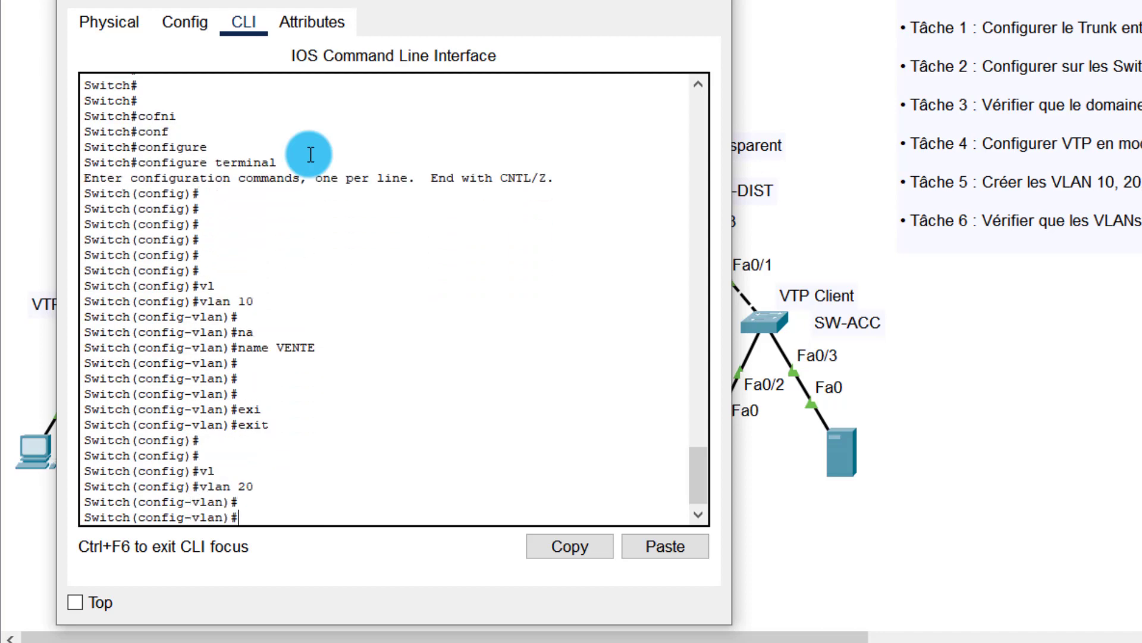
type("n")
key("Tab")
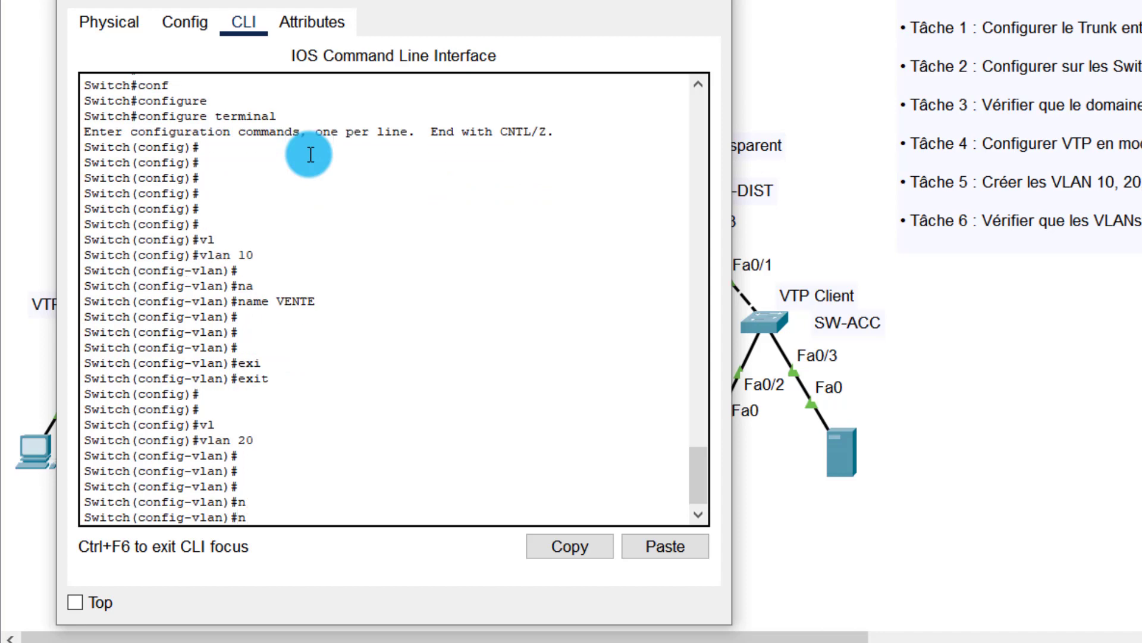
type("a")
key("Tab")
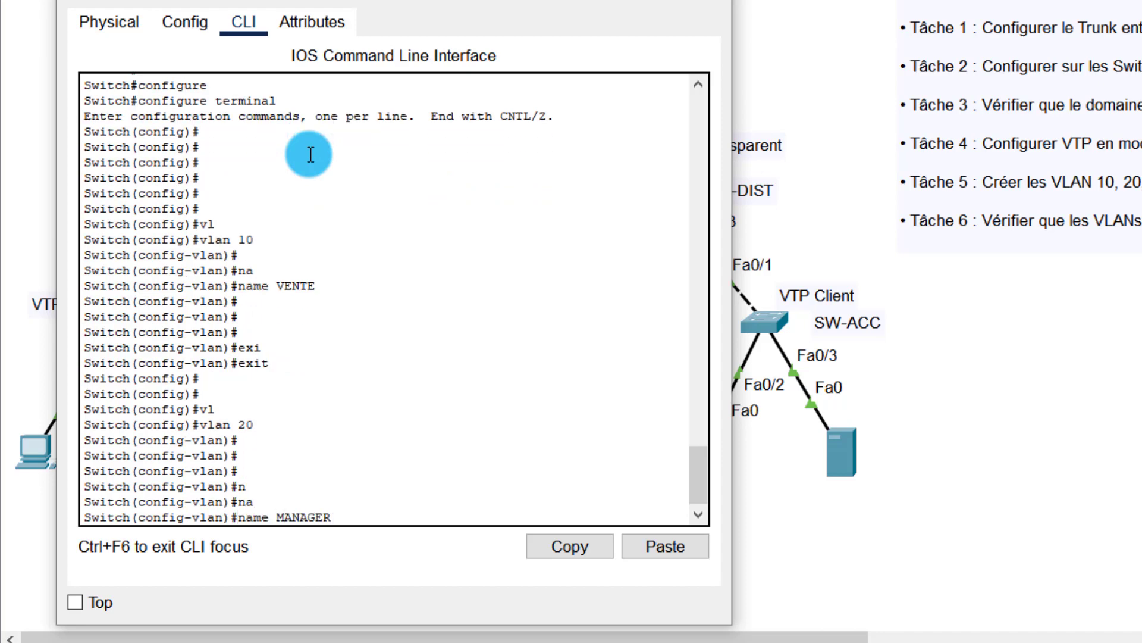
key("Return")
key("Return")
key("Return")
key("Return")
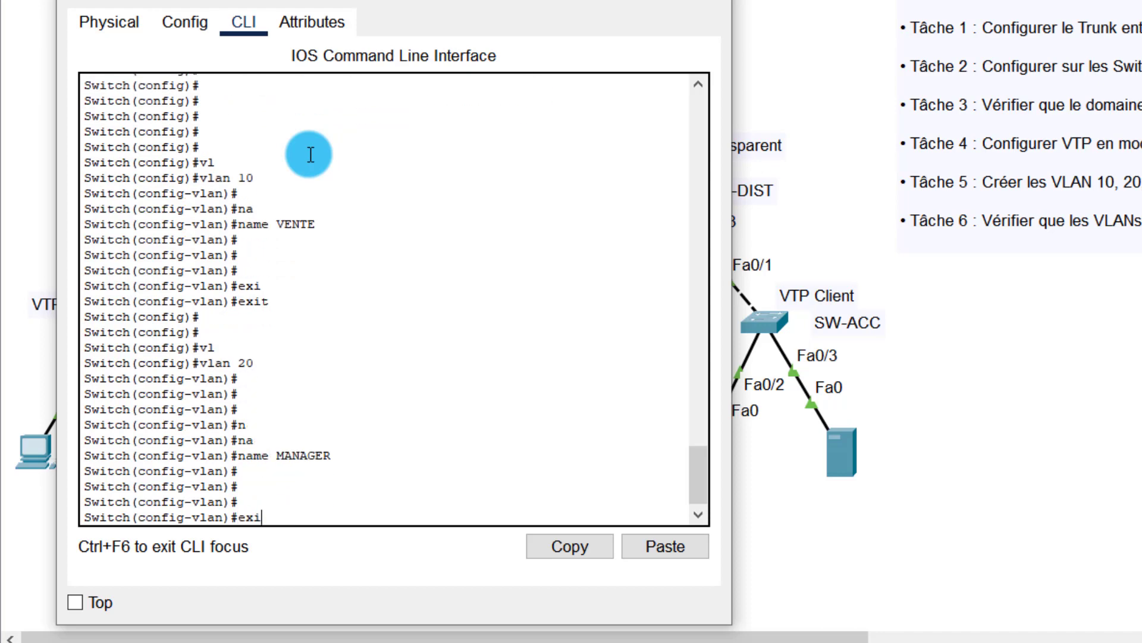
Step: Exit VLAN 20, then create VLAN 30 named INGENIEUR
type("exi")
key("Tab")
key("Return")
key("Return")
key("Return")
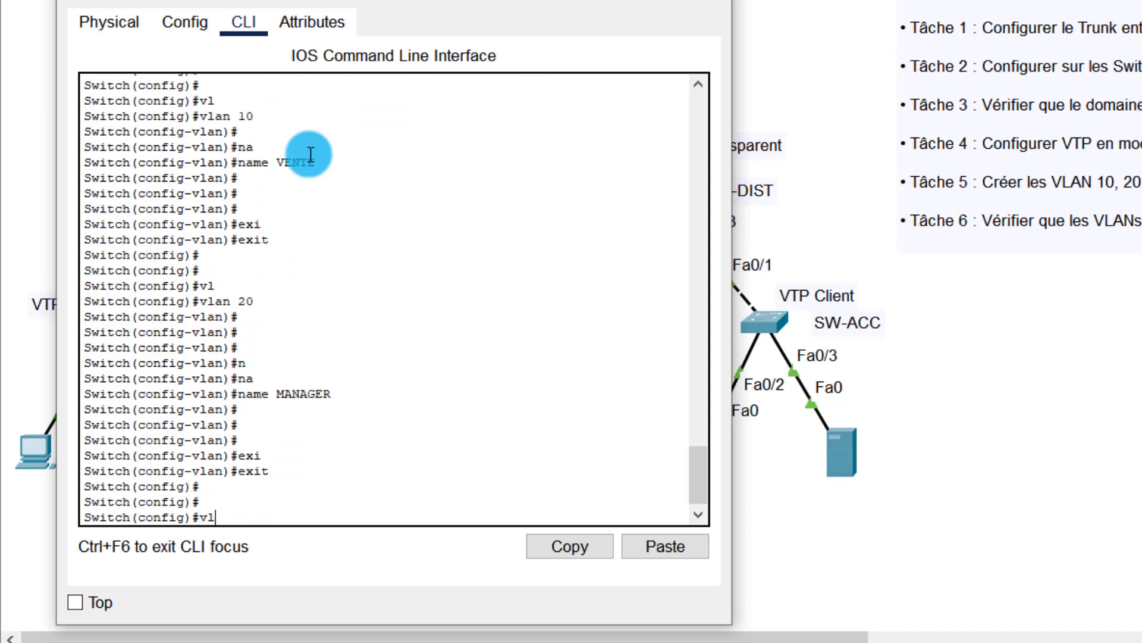
type("vl")
key("Tab")
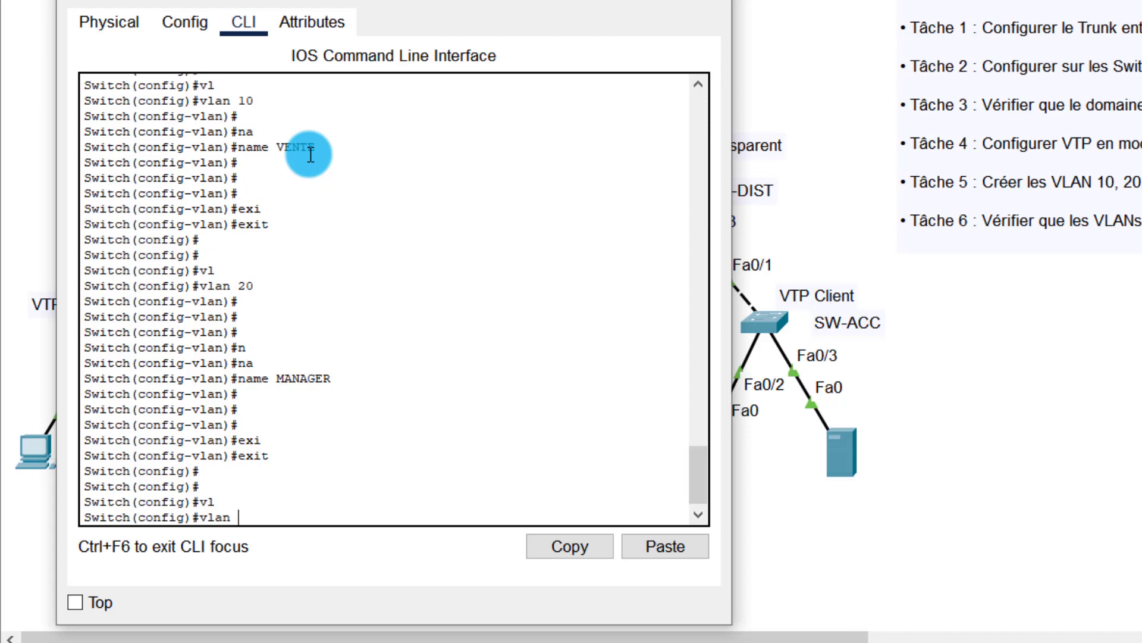
type("30")
key("Return")
key("Return")
key("Return")
key("Return")
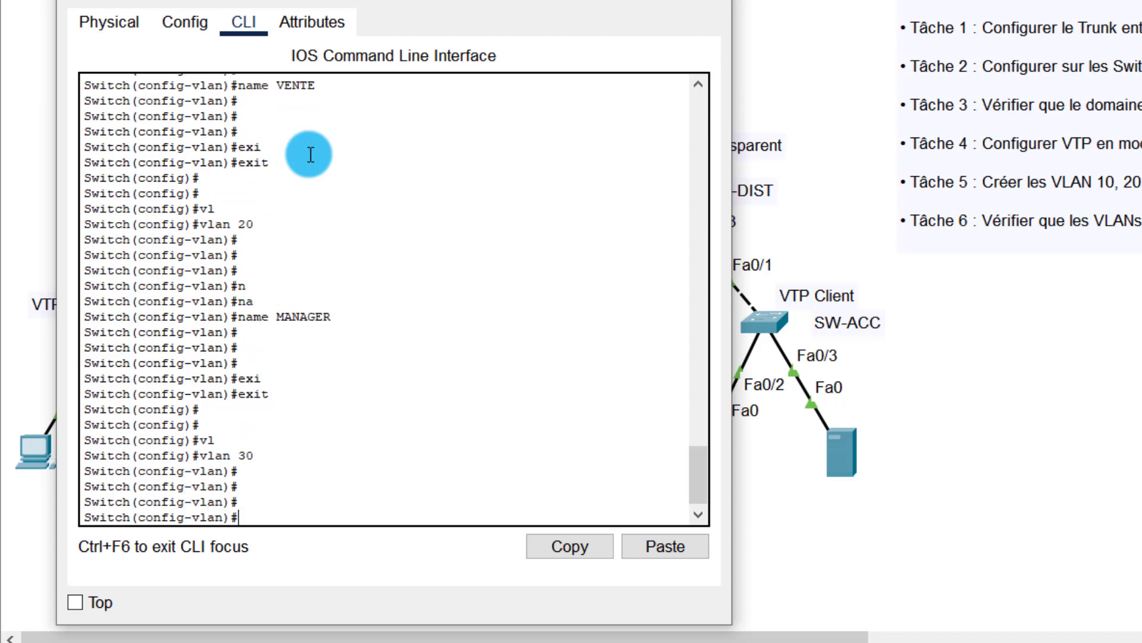
type("na")
key("Tab")
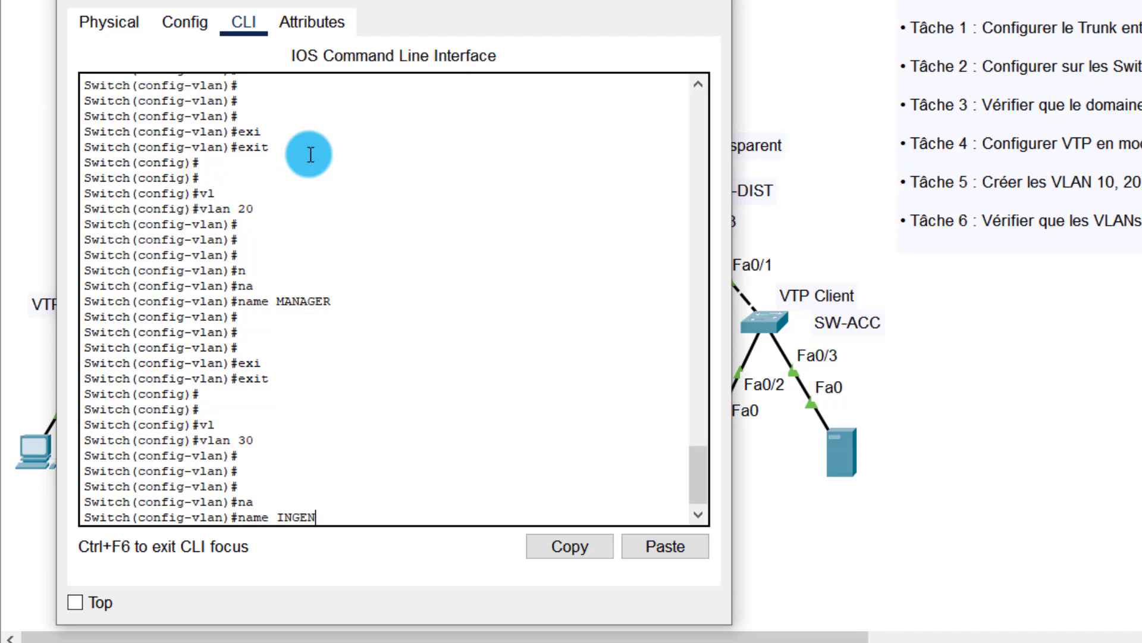
key("Return")
key("Return")
key("Return")
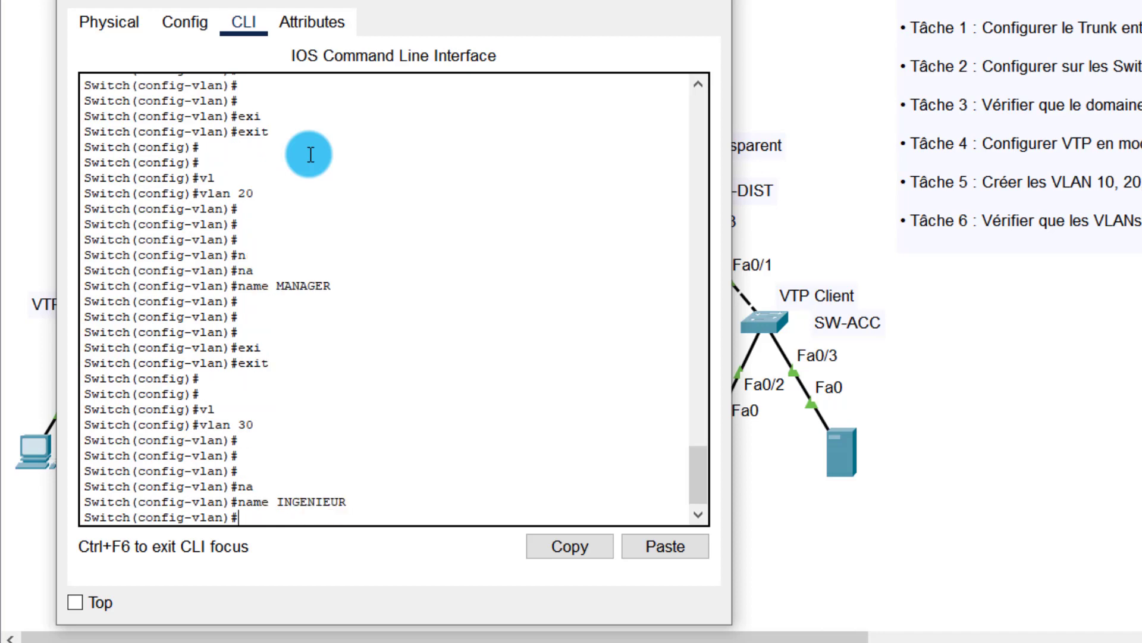
Step: Create VLAN 40 named SUPPORT, then return to privileged mode with end
type("exi")
key("Tab")
key("Return")
key("Return")
key("Return")
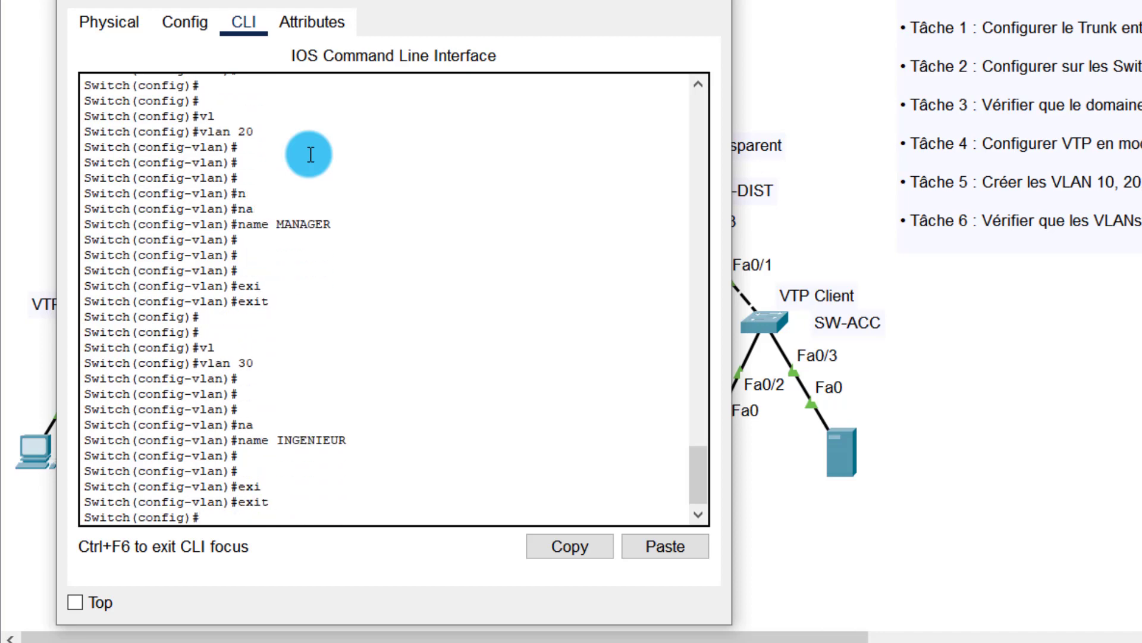
type("vl")
key("Tab")
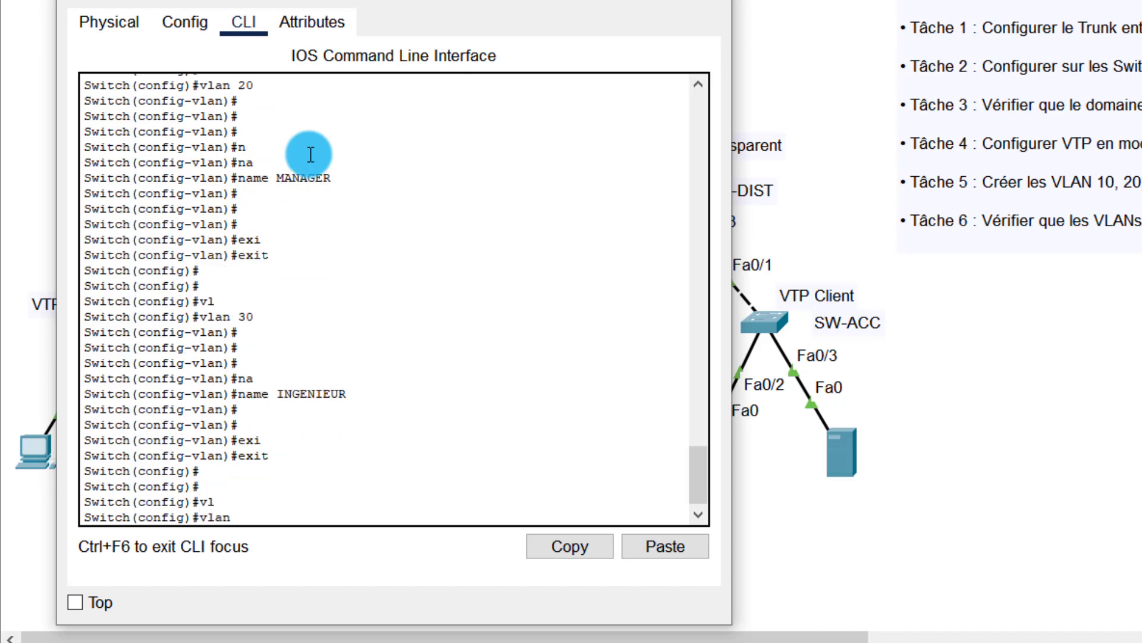
type("40")
key("Return")
key("Return")
key("Return")
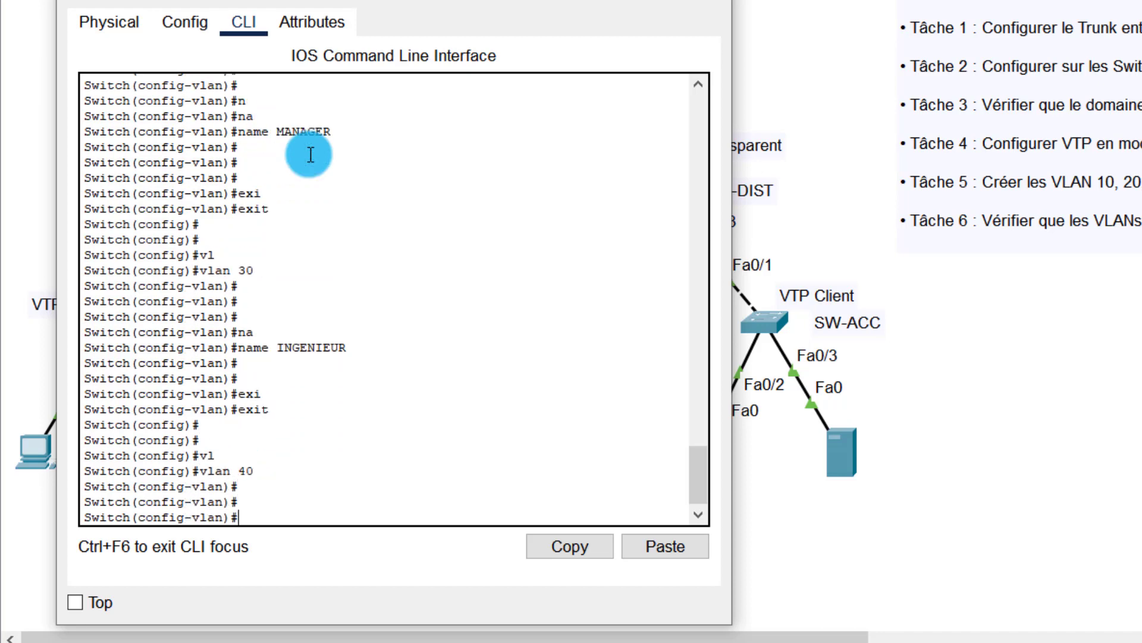
type("na")
key("Tab")
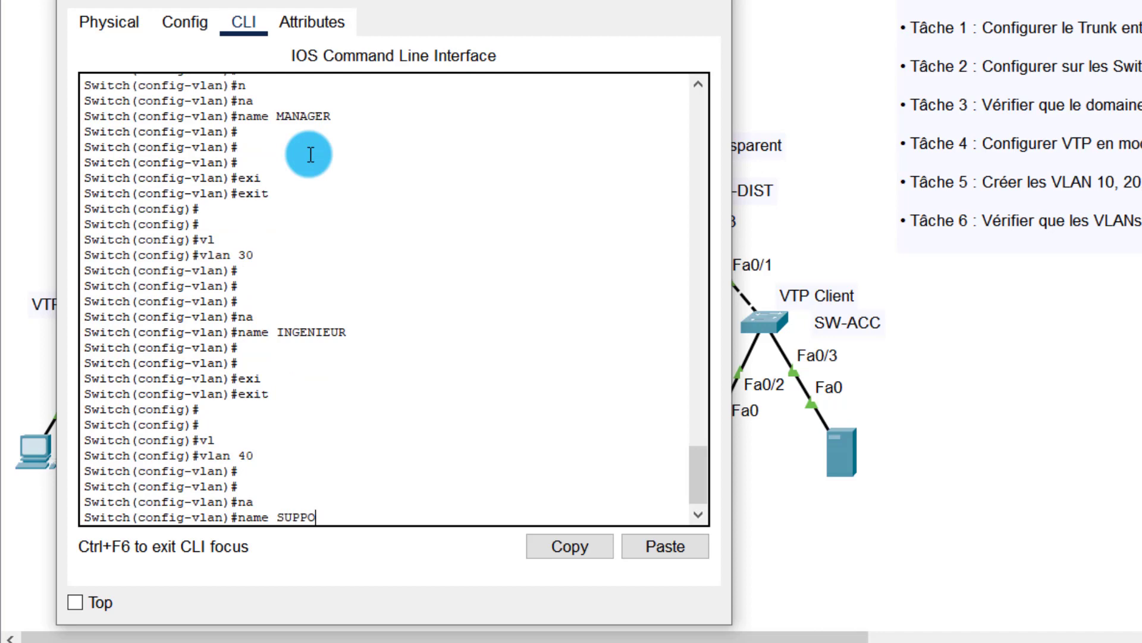
type("SUPPORT")
key("Return")
key("Return")
key("Return")
key("Return")
key("Return")
key("Return")
key("Return")
key("Return")
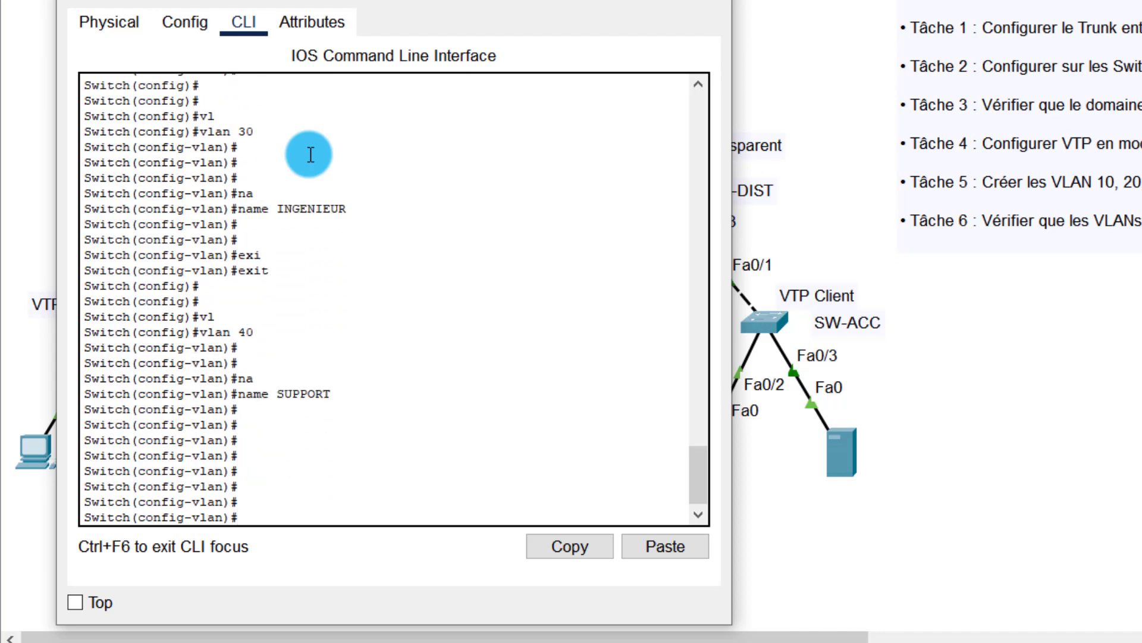
type("end")
key("Return")
key("Return")
key("Return")
key("Return")
key("Return")
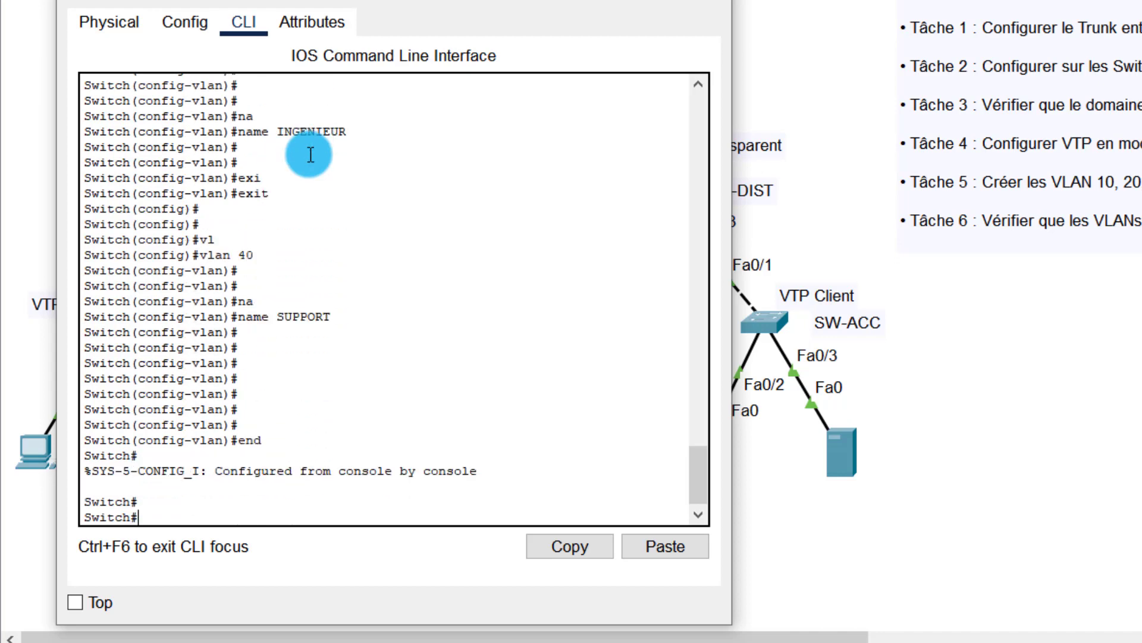
Step: Save SW-CORE's running configuration with write
type("wri")
key("Tab")
key("Return")
key("Return")
key("Return")
key("Return")
key("Return")
key("Return")
key("Return")
key("Return")
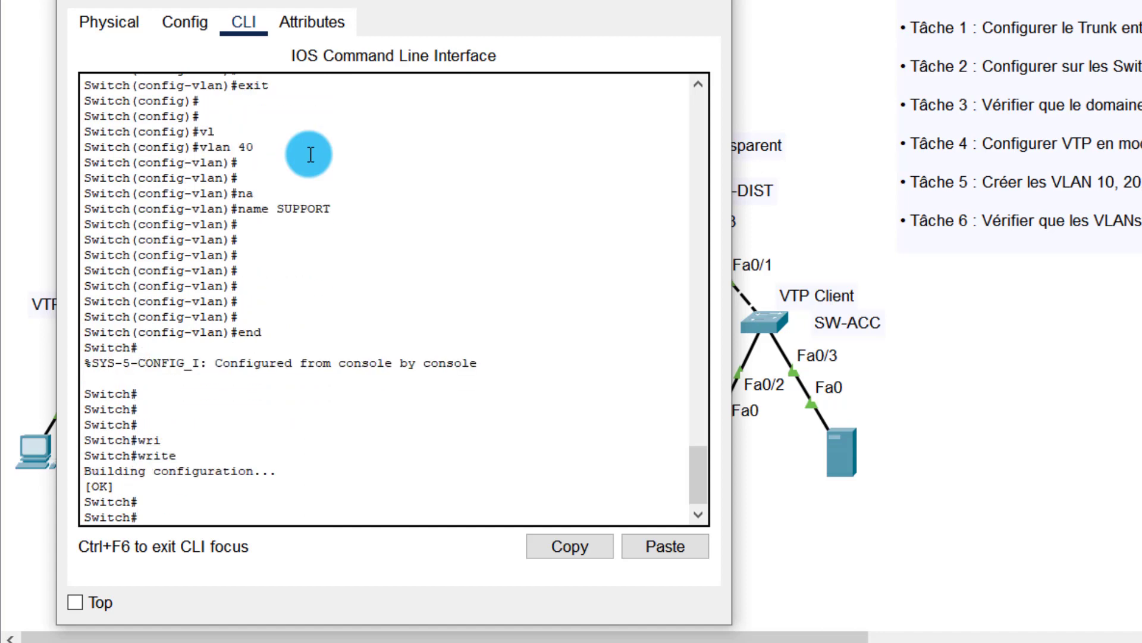
key("Return")
key("Return")
key("Return")
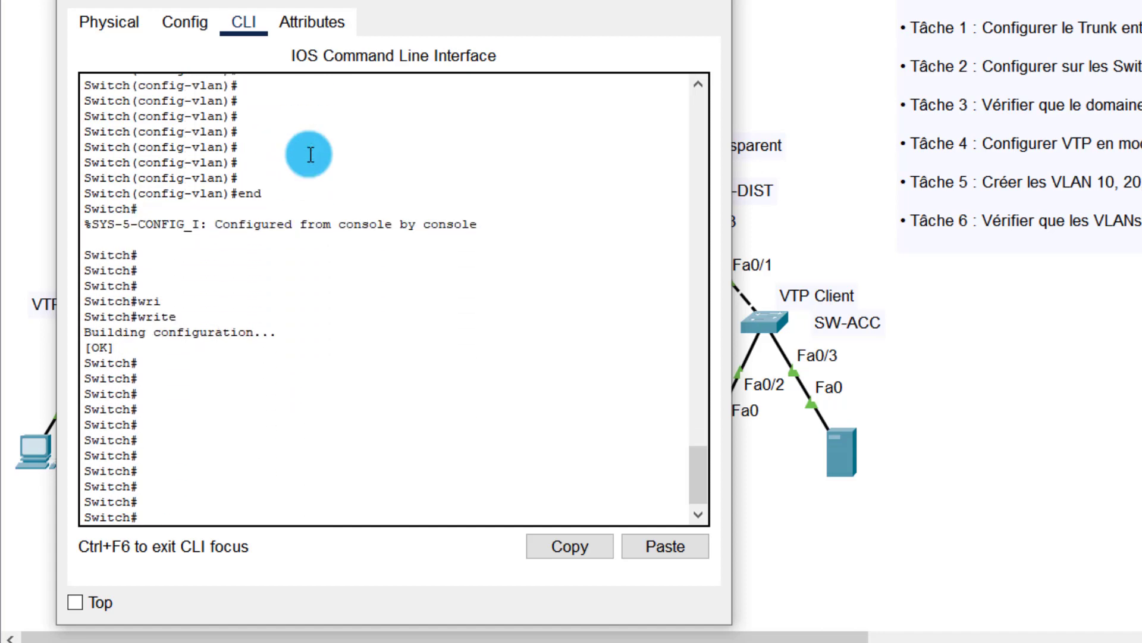
Step: Run show vtp status on SW-CORE and note the number of existing VLANs
type("sh")
key("Tab")
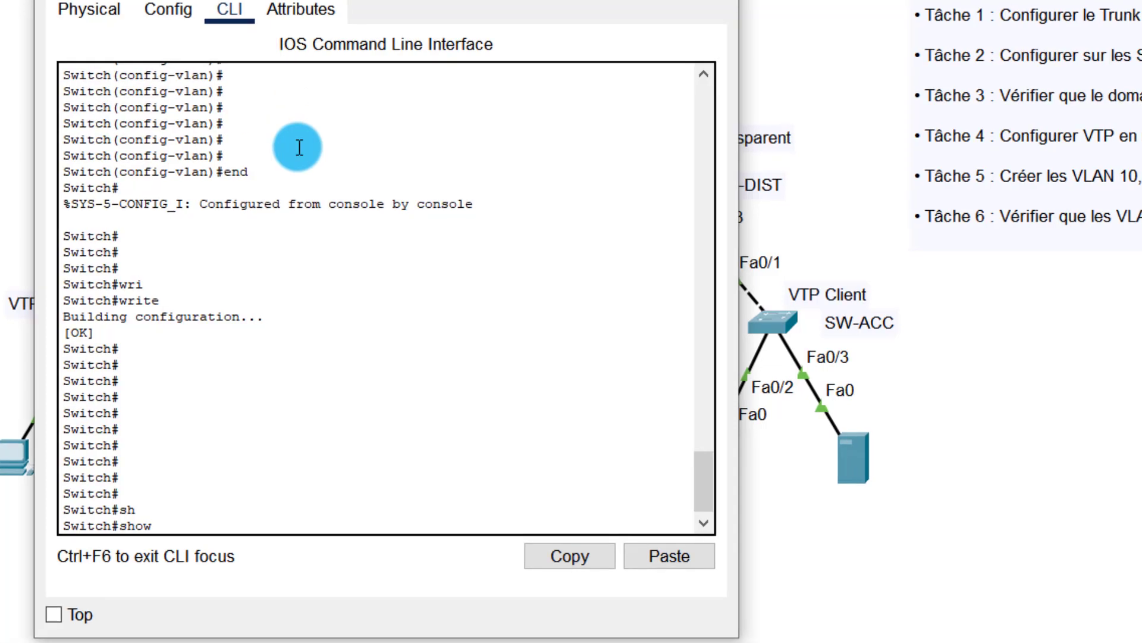
type("vt")
key("Tab")
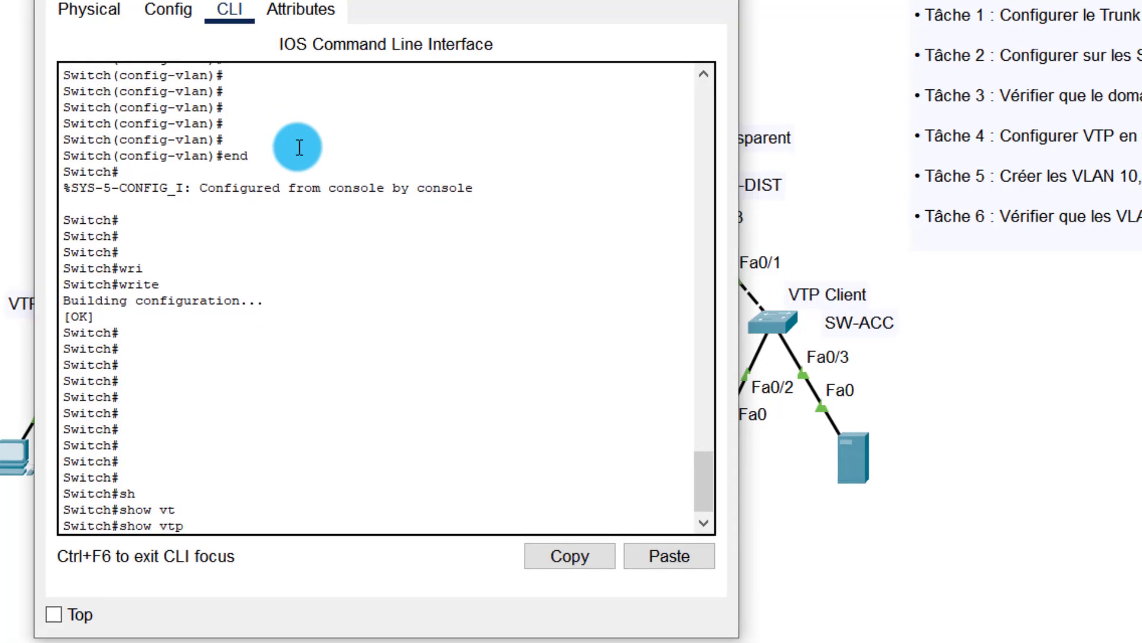
type("st")
key("Tab")
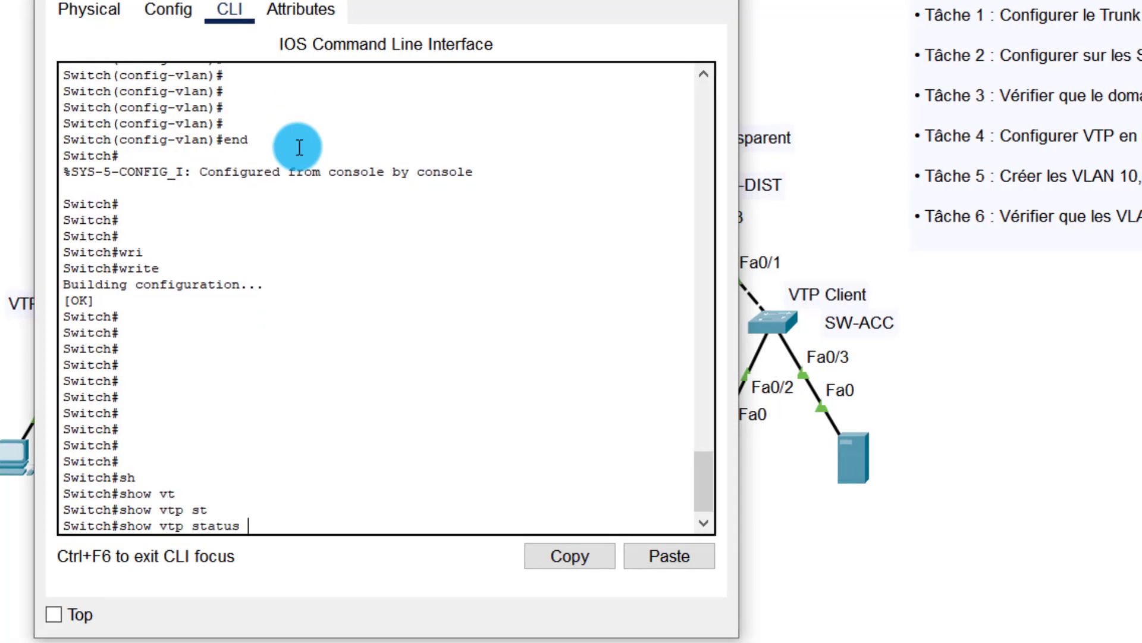
key("Return")
key("Return")
key("Return")
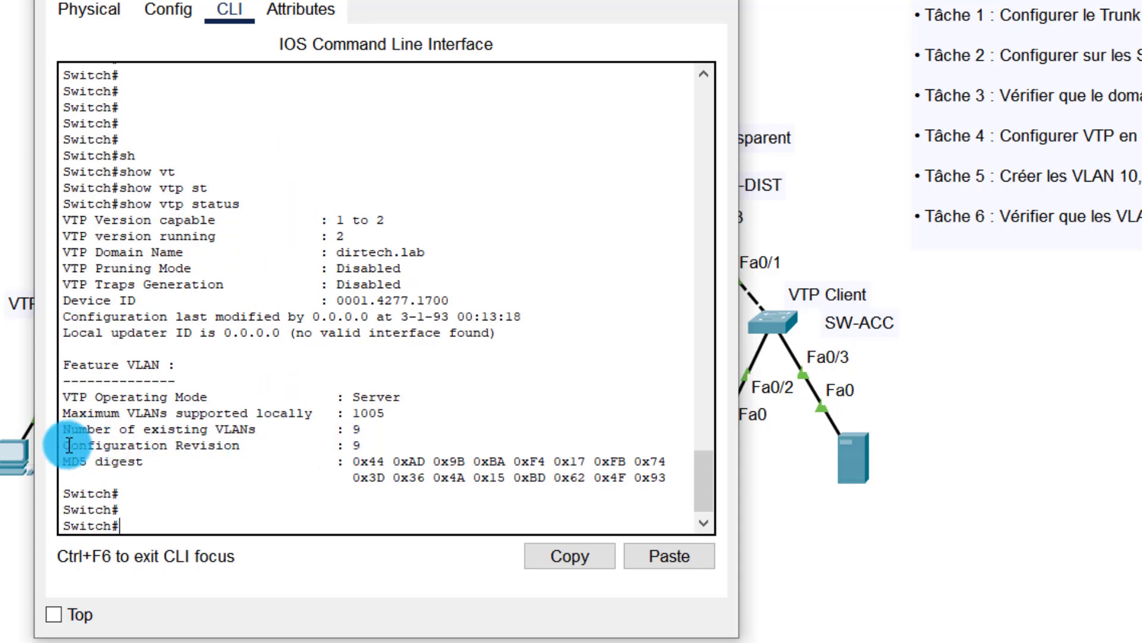
left_click_drag(68, 445, 361, 431)
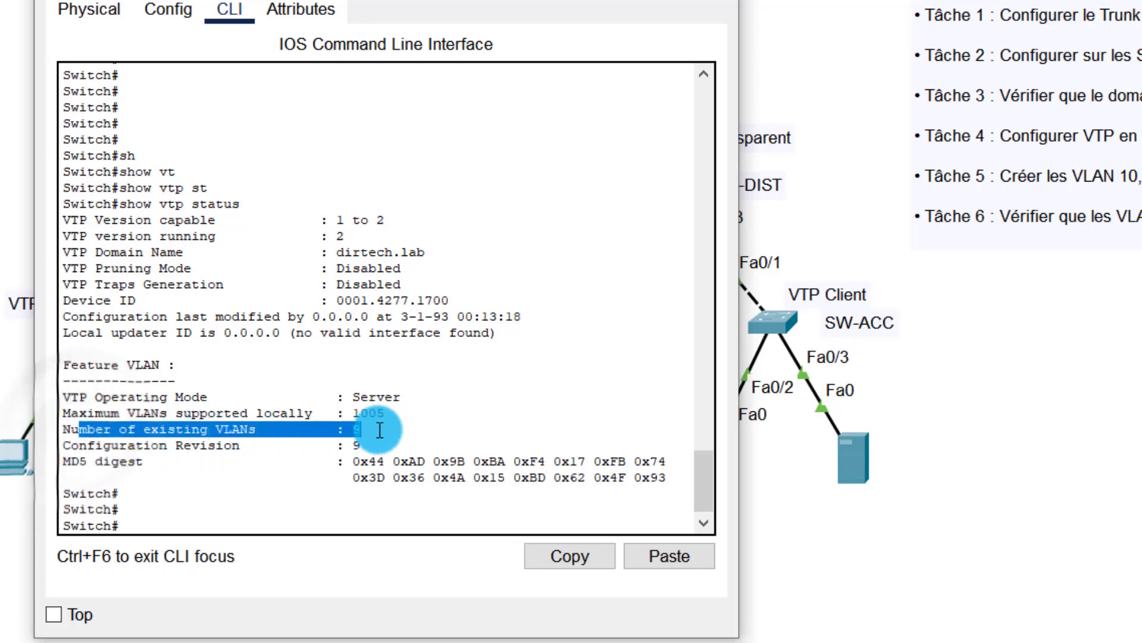
left_click(438, 385)
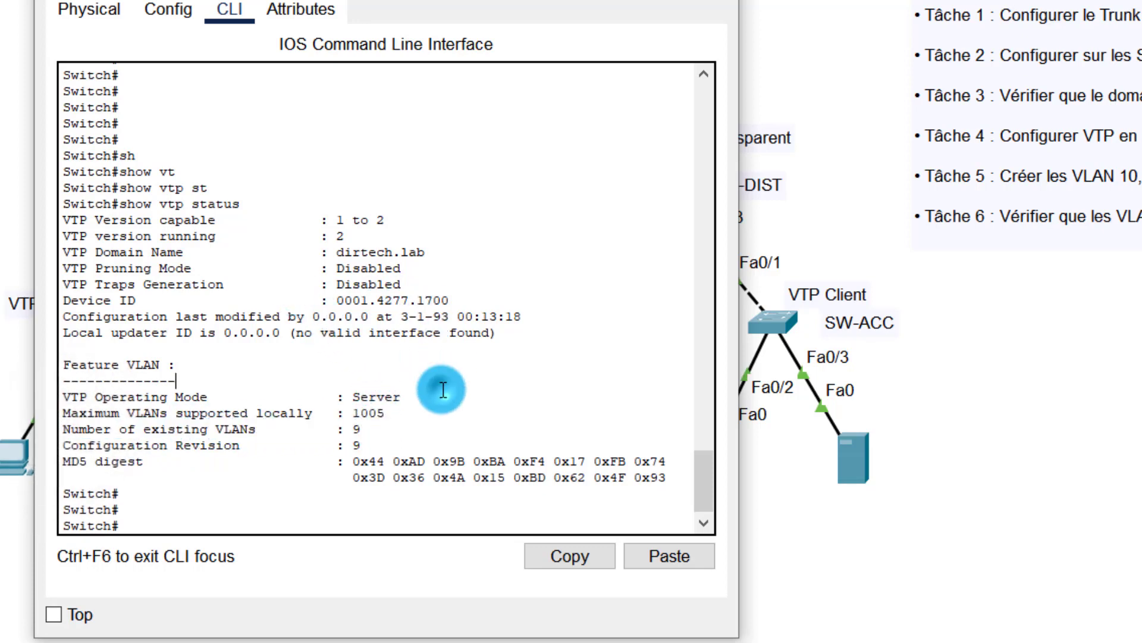
Step: Close SW-CORE's console window and reopen its CLI
key("alt+F4")
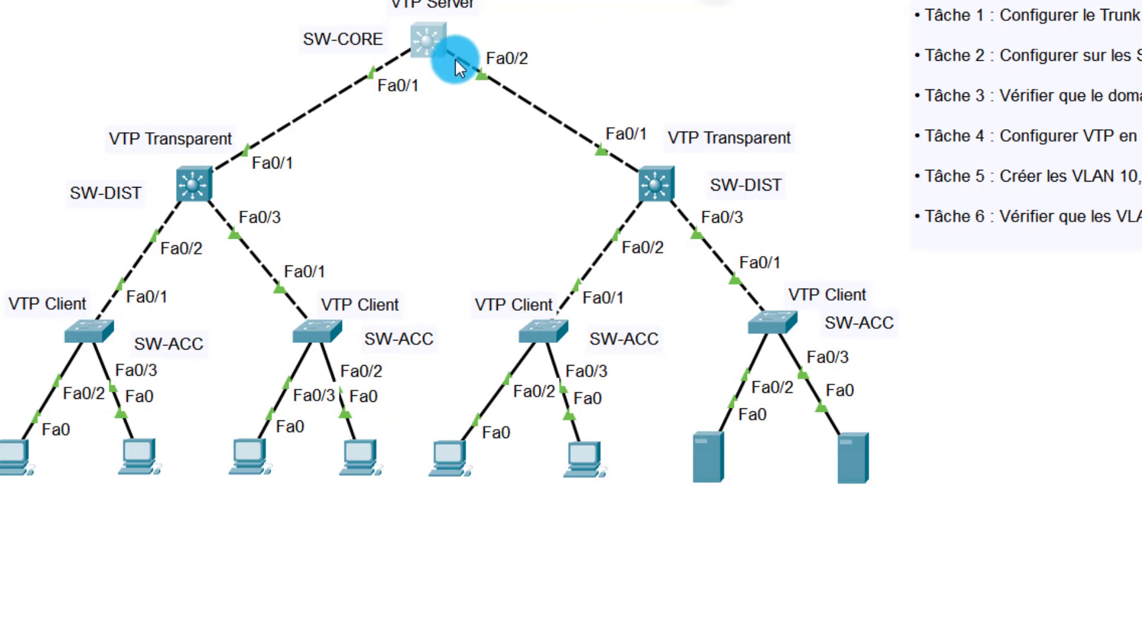
left_click(416, 33)
left_click(869, 250)
key("Return")
key("Return")
key("Return")
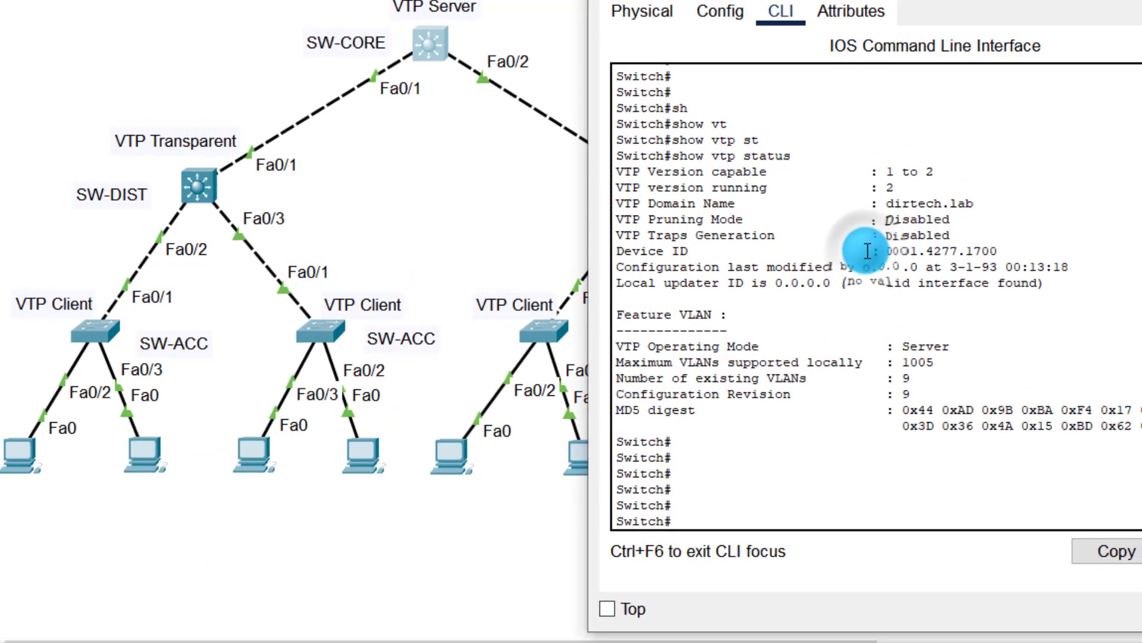
Step: Run show vlan brief on SW-CORE, confirming VLANs 10 through 40 are listed
type("sh")
key("Tab")
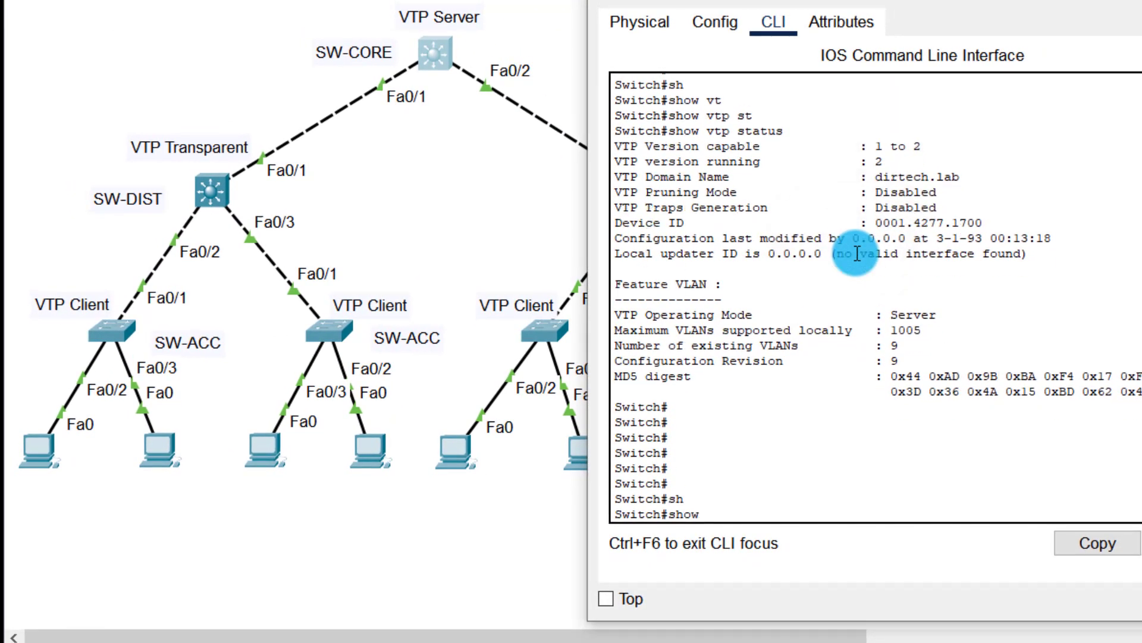
type("v")
key("Tab")
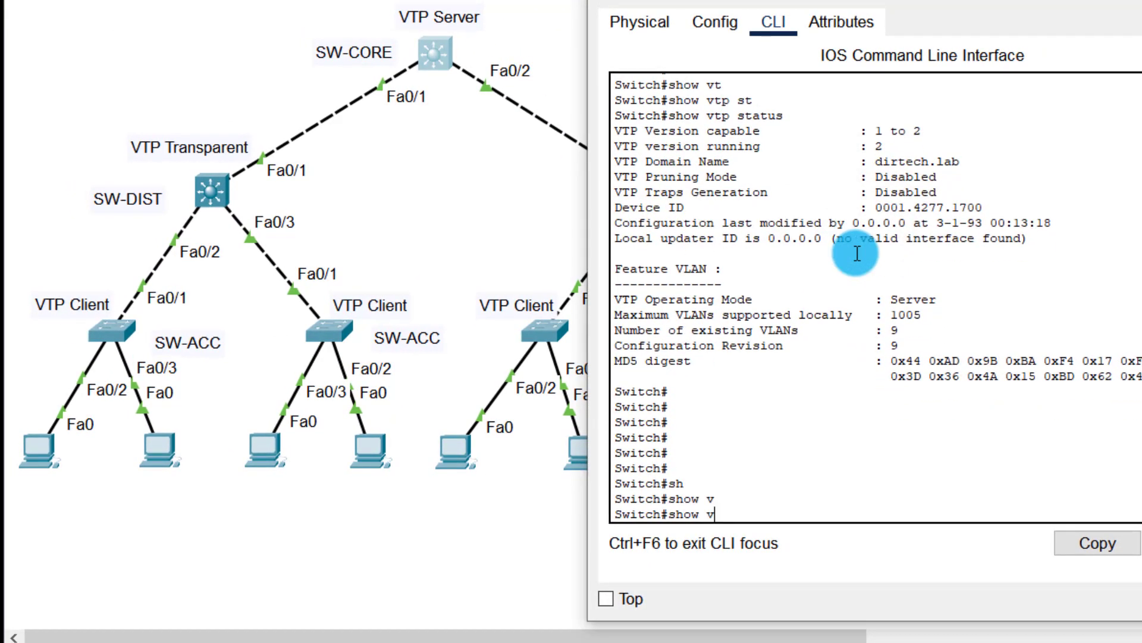
type("l")
key("Tab")
type("bri")
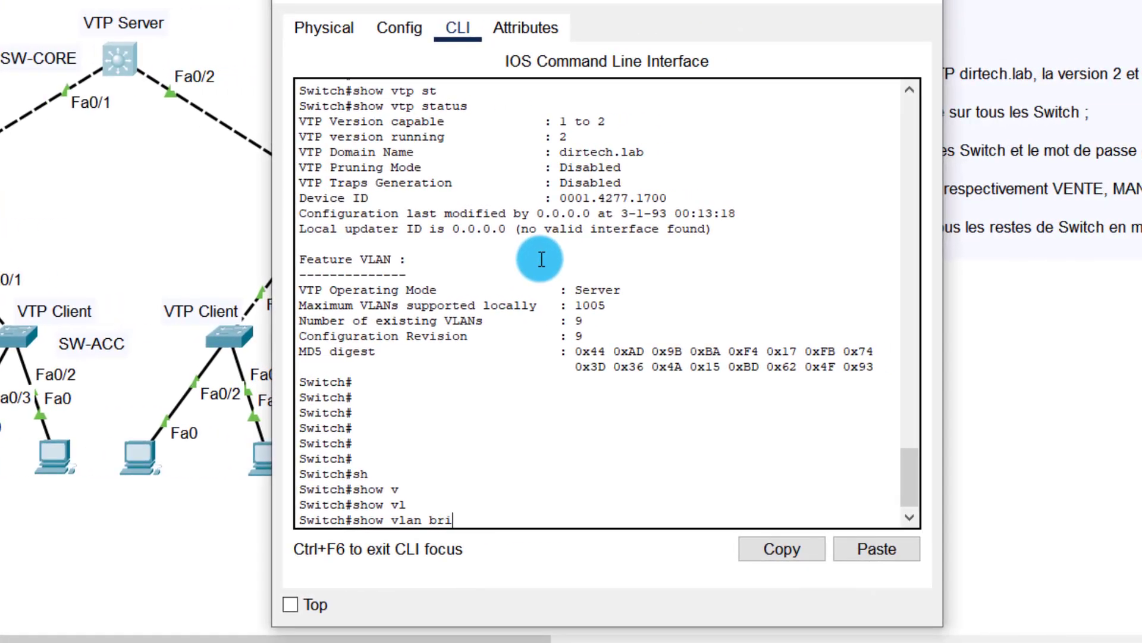
key("Tab")
key("Return")
key("Return")
key("Return")
key("Return")
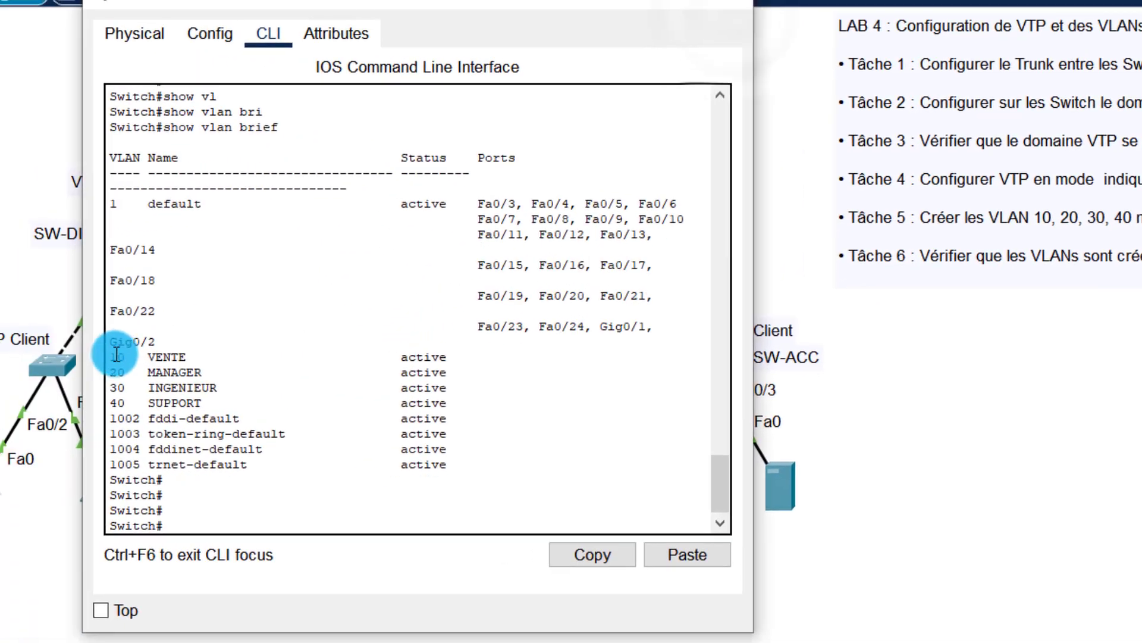
left_click_drag(116, 355, 567, 406)
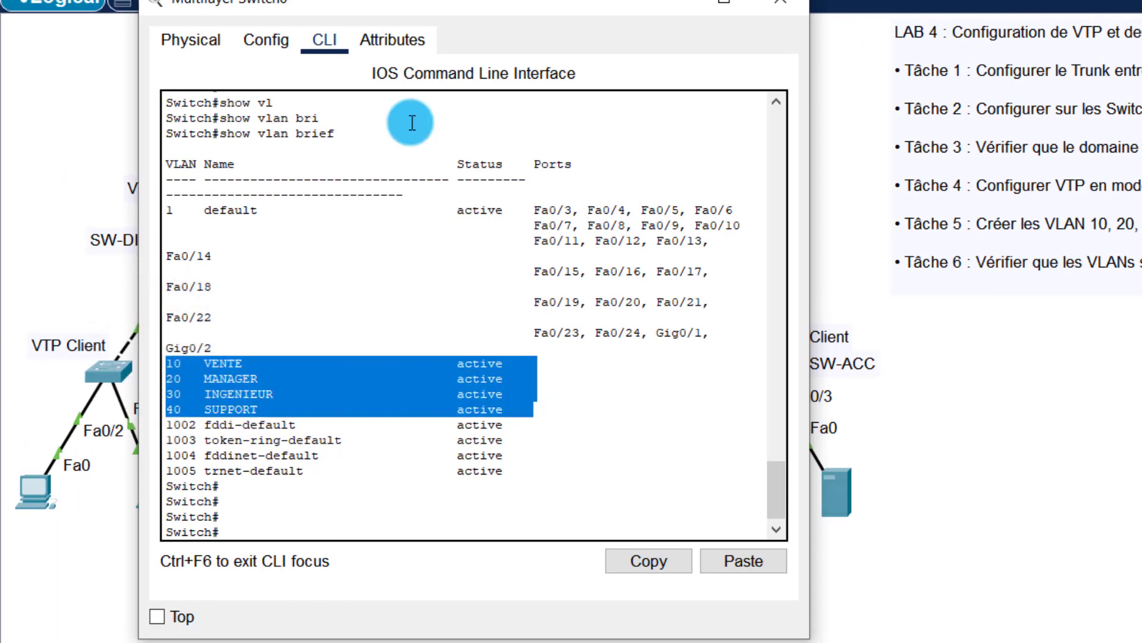
left_click_drag(309, 9, 501, 0)
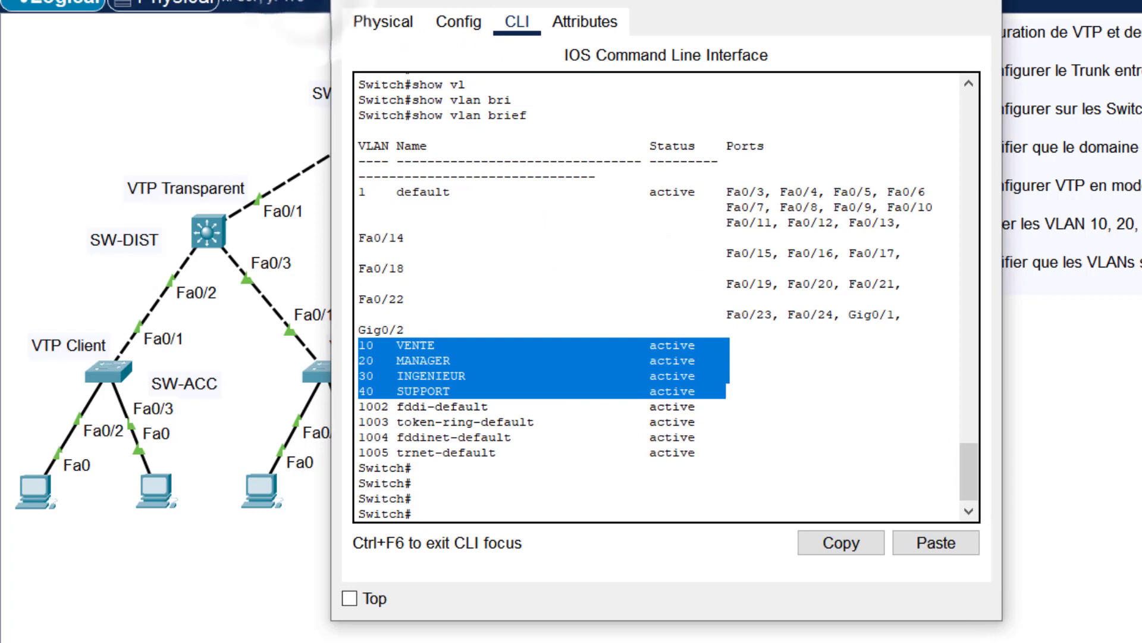
left_click(419, 156)
Step: Open SW-DIST's CLI and reposition its console window
left_click(211, 225)
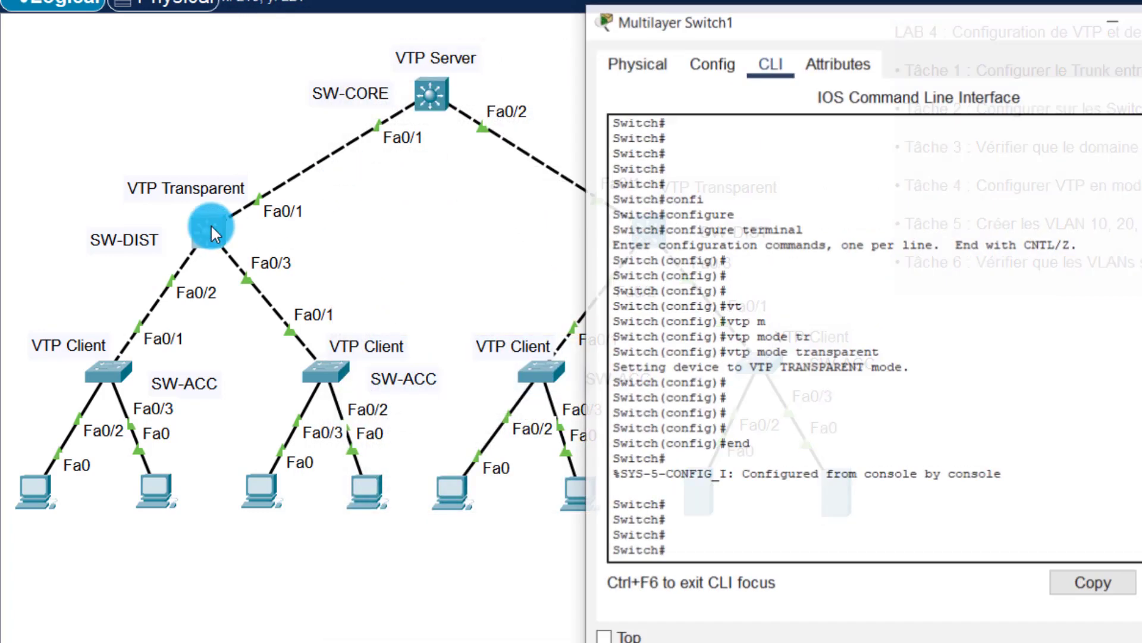
left_click_drag(691, 22, 454, 24)
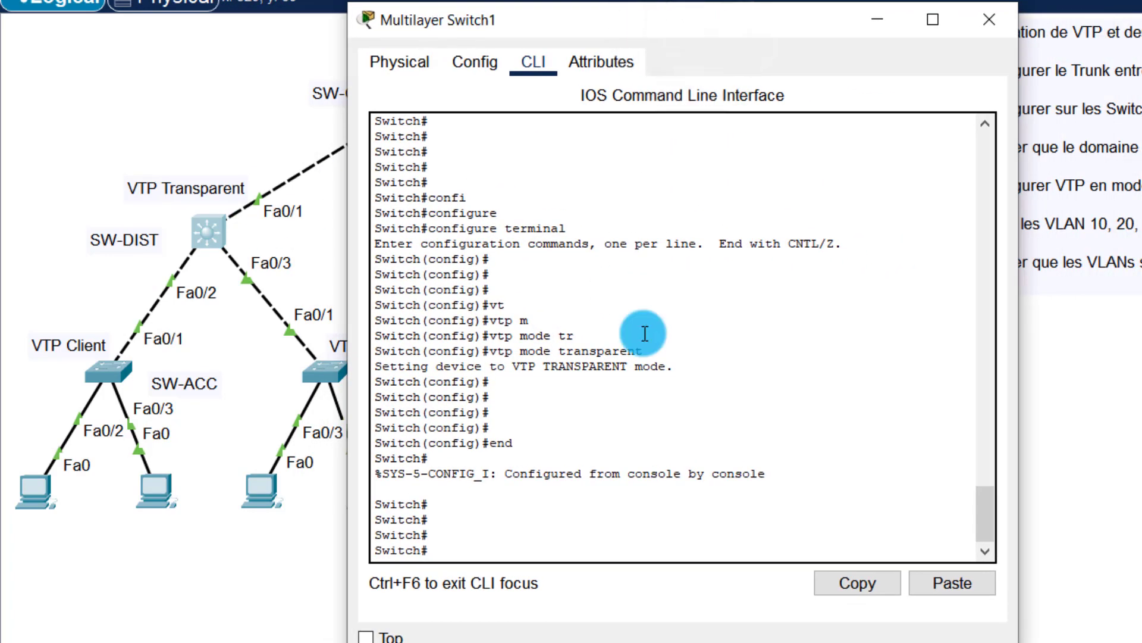
left_click(644, 376)
key("Return")
key("Return")
key("Return")
key("Return")
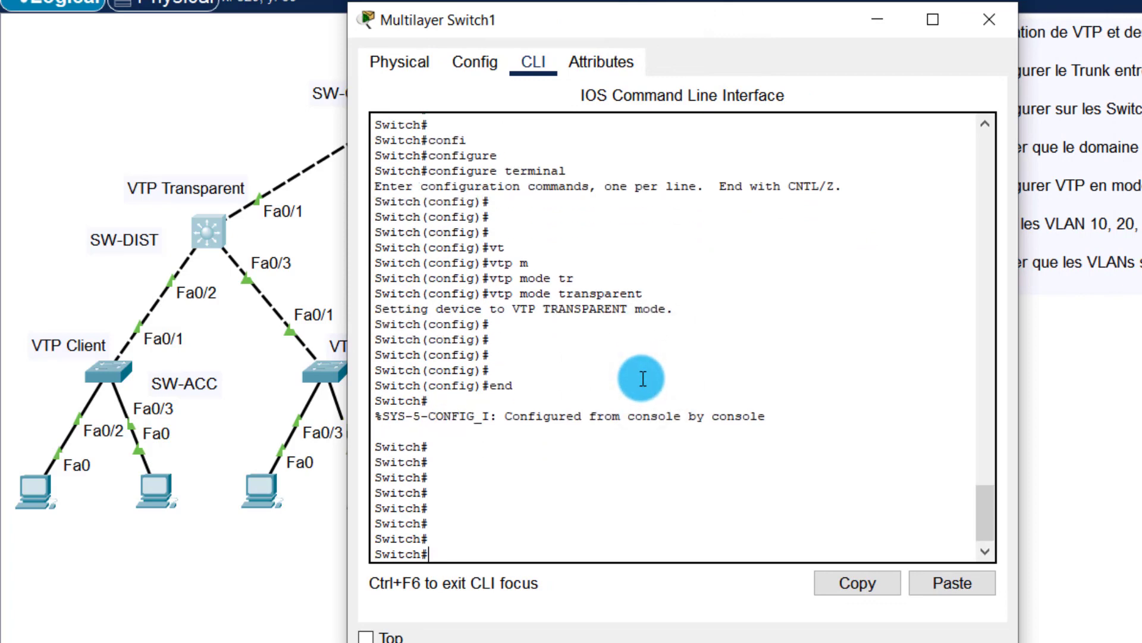
Step: Run show vtp status on SW-DIST, noting its configuration revision of 0
type("sh")
key("Tab")
type("vt")
key("Tab")
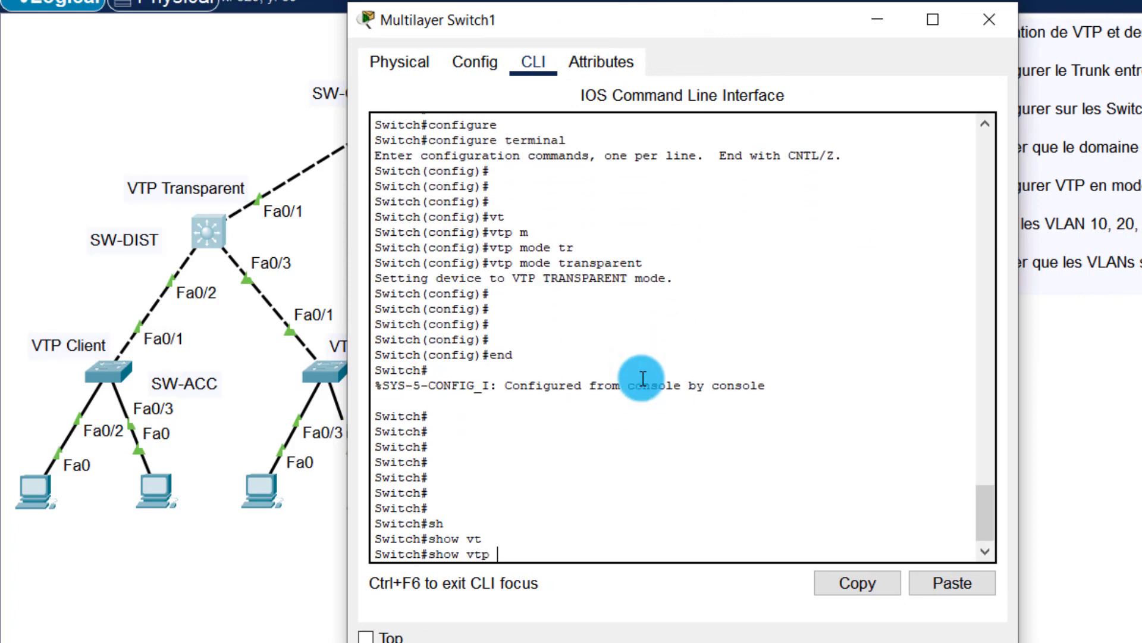
type("st")
key("Tab")
key("Return")
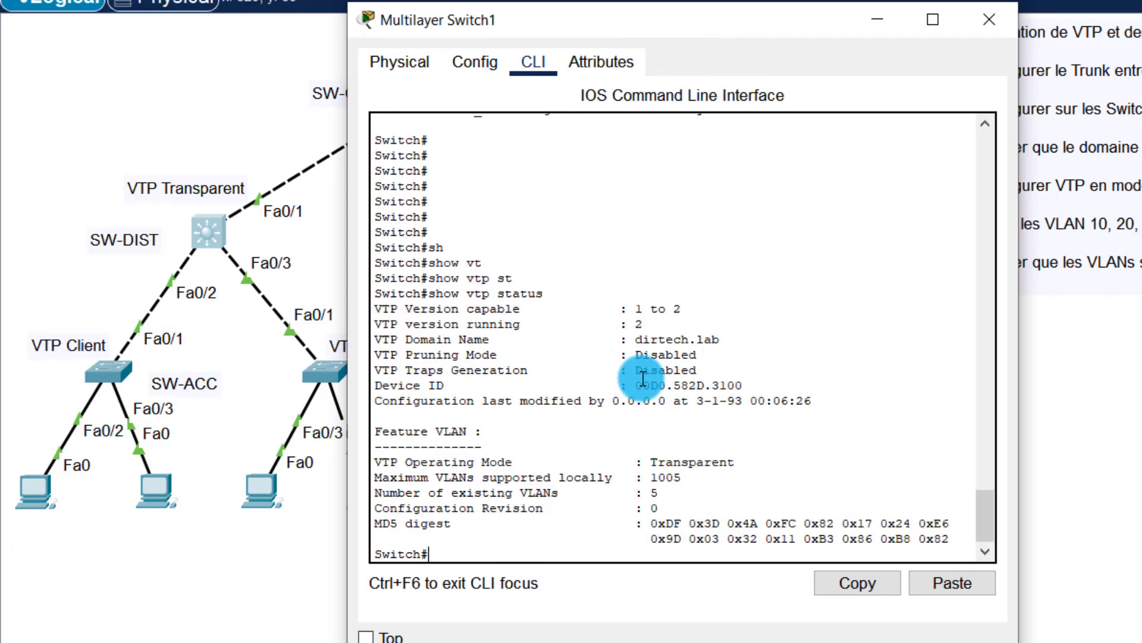
key("Return")
key("Return")
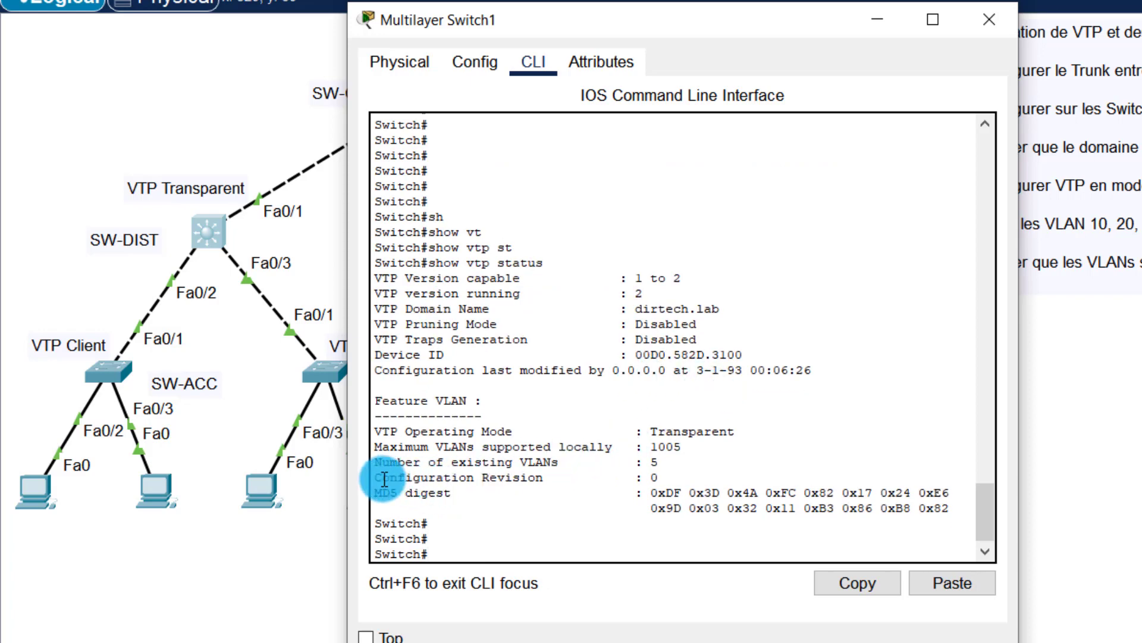
left_click_drag(381, 477, 677, 483)
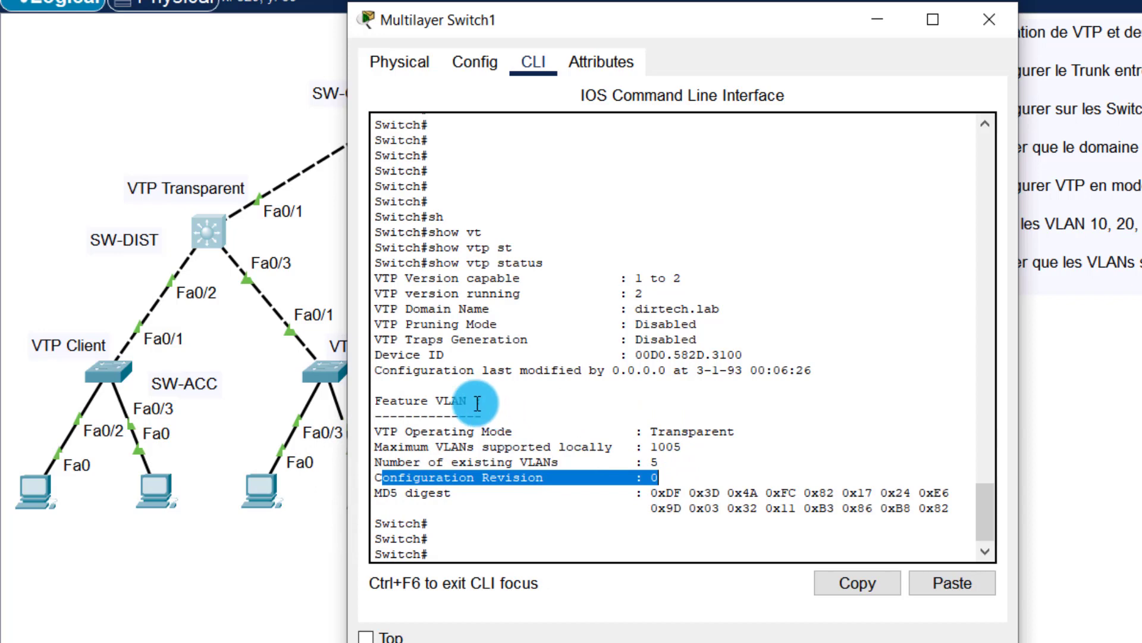
left_click(635, 392)
Step: Run show vlan brief on SW-DIST, confirming only default VLANs, then close its console
key("Return")
key("Return")
key("Return")
type("sh")
key("Return")
type("show ")
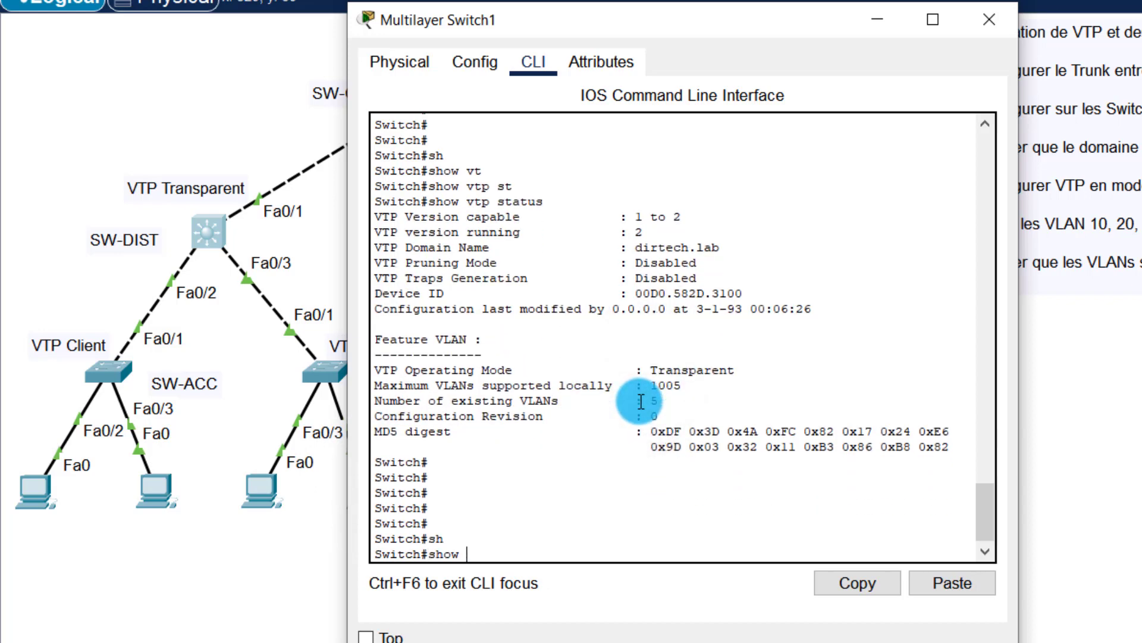
type("v")
key("Tab")
type("l")
key("Tab")
type("br")
key("Tab")
key("Return")
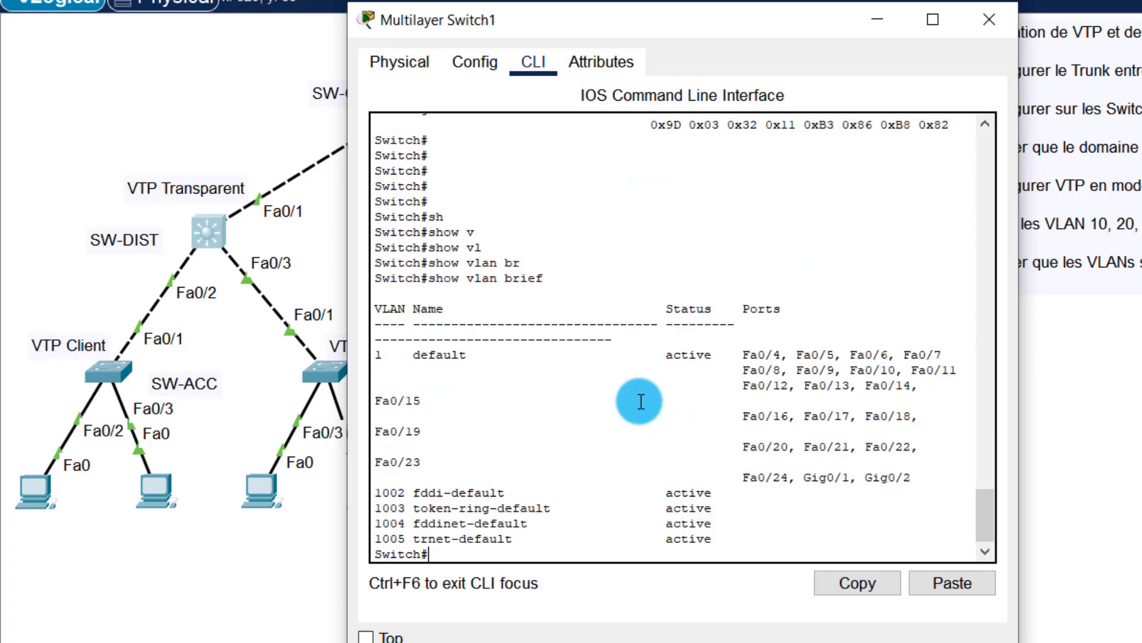
key("Return")
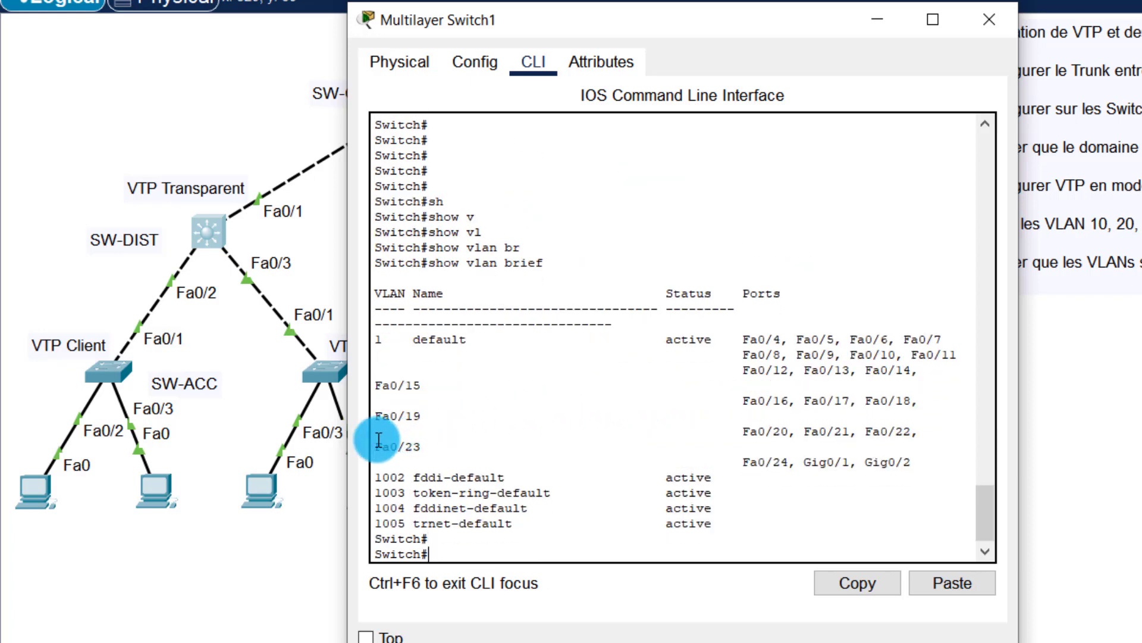
left_click_drag(365, 438, 924, 458)
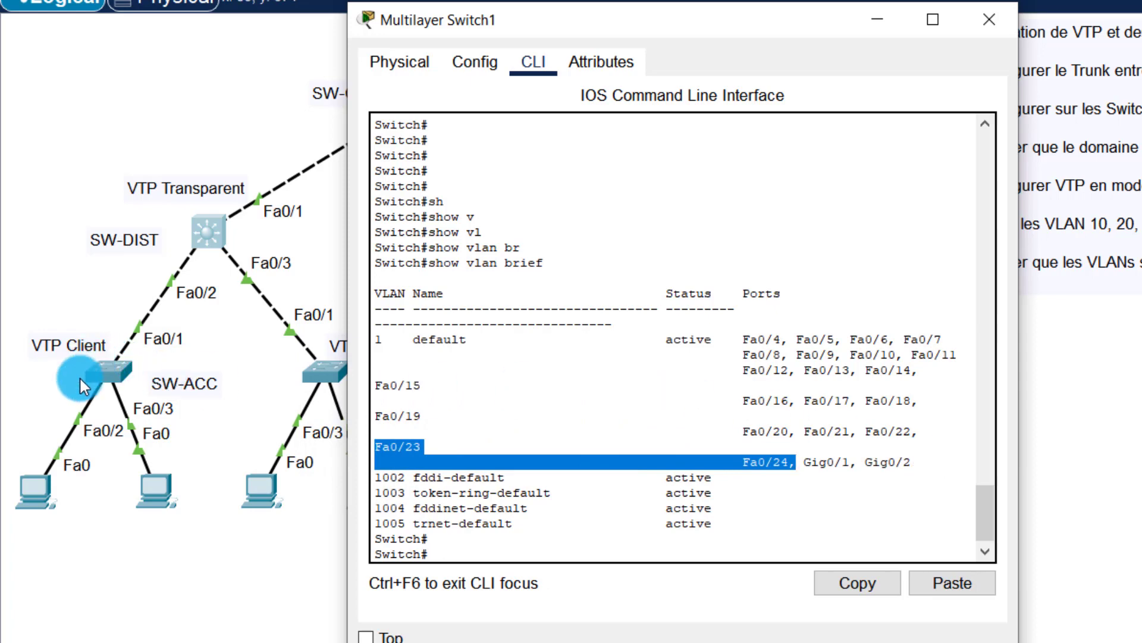
left_click(989, 20)
Step: Open Switch1's CLI and return to the privileged prompt with end
left_click(326, 368)
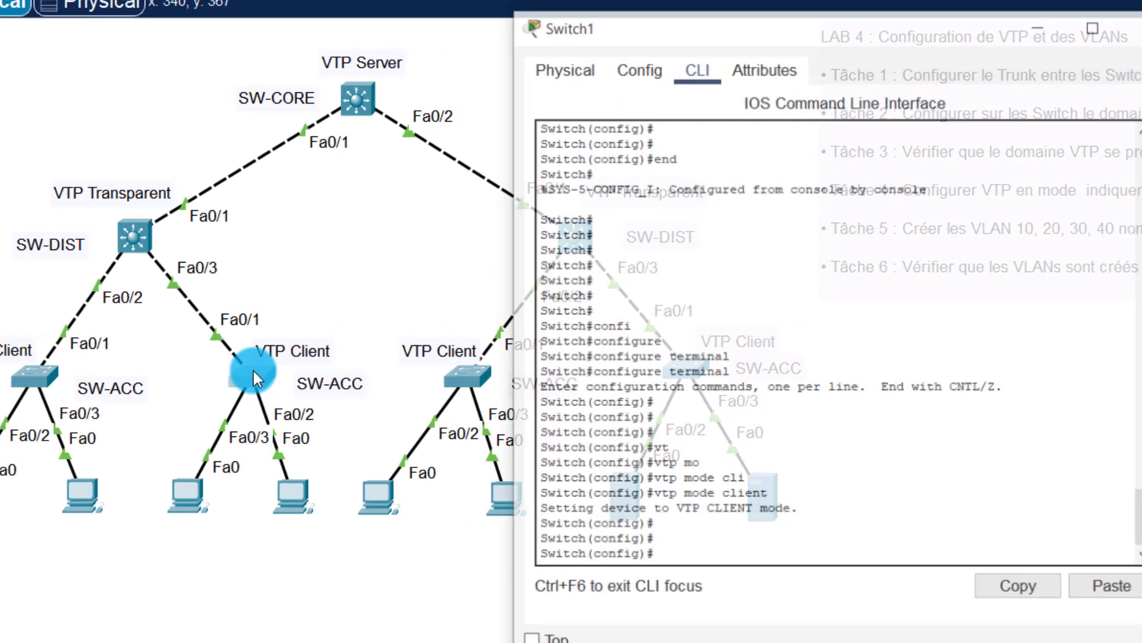
left_click_drag(540, 30, 826, 20)
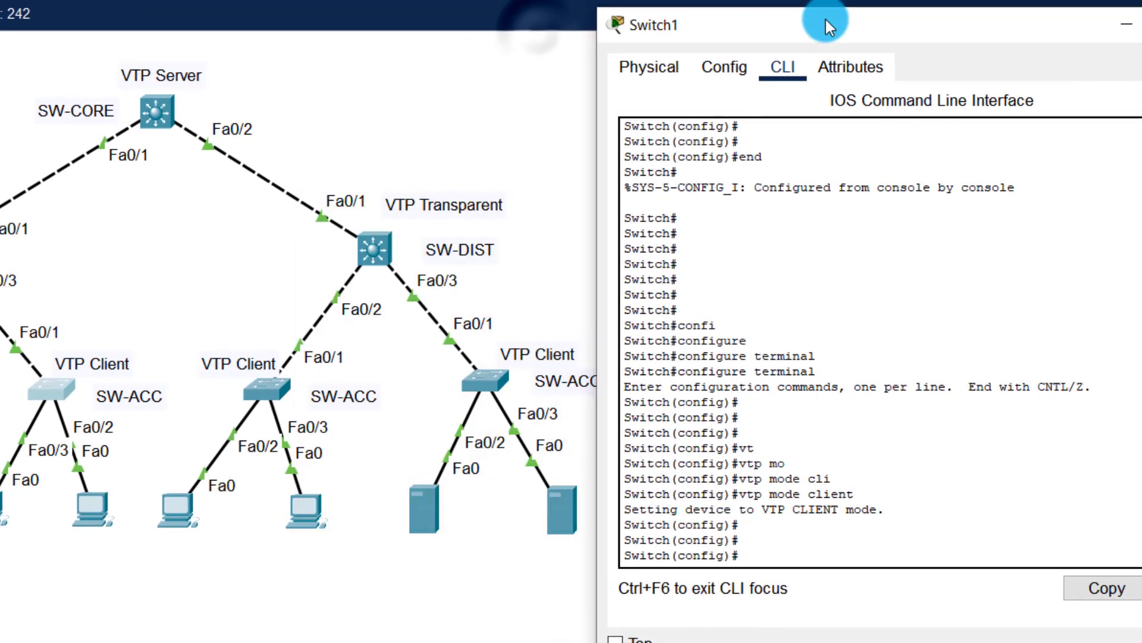
left_click(852, 367)
key("Return")
key("Return")
key("Return")
key("Return")
type("end")
key("Return")
key("Return")
key("Return")
key("Return")
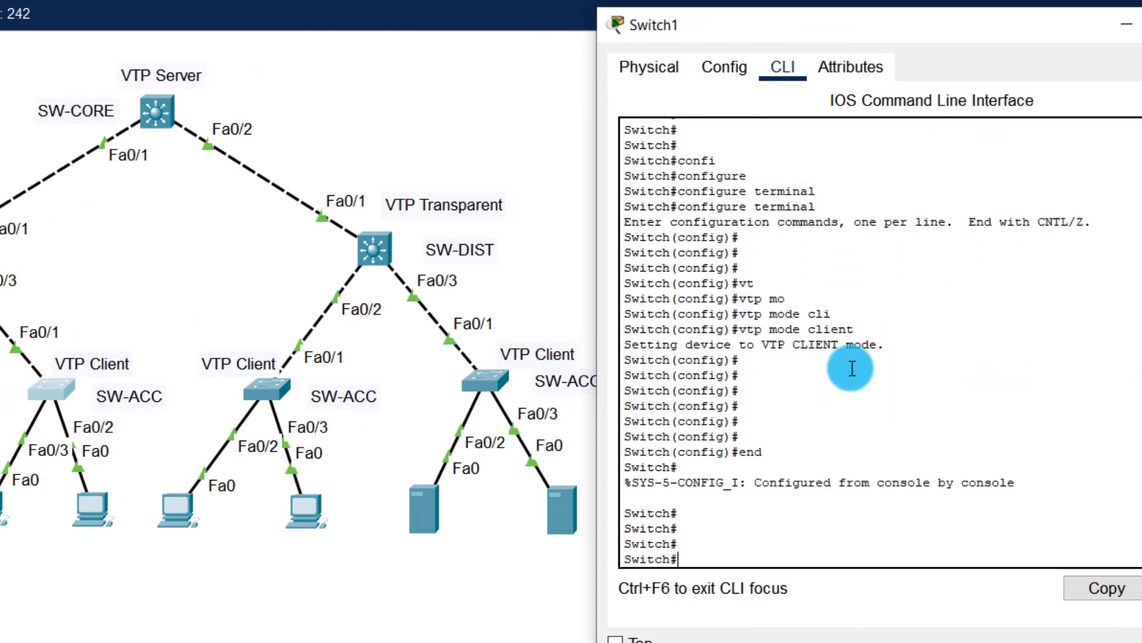
Step: Run show vtp status on Switch1, checking 9 existing VLANs and the configuration revision
type("sh")
key("Tab")
type("vt")
key("Tab")
type("st")
key("Tab")
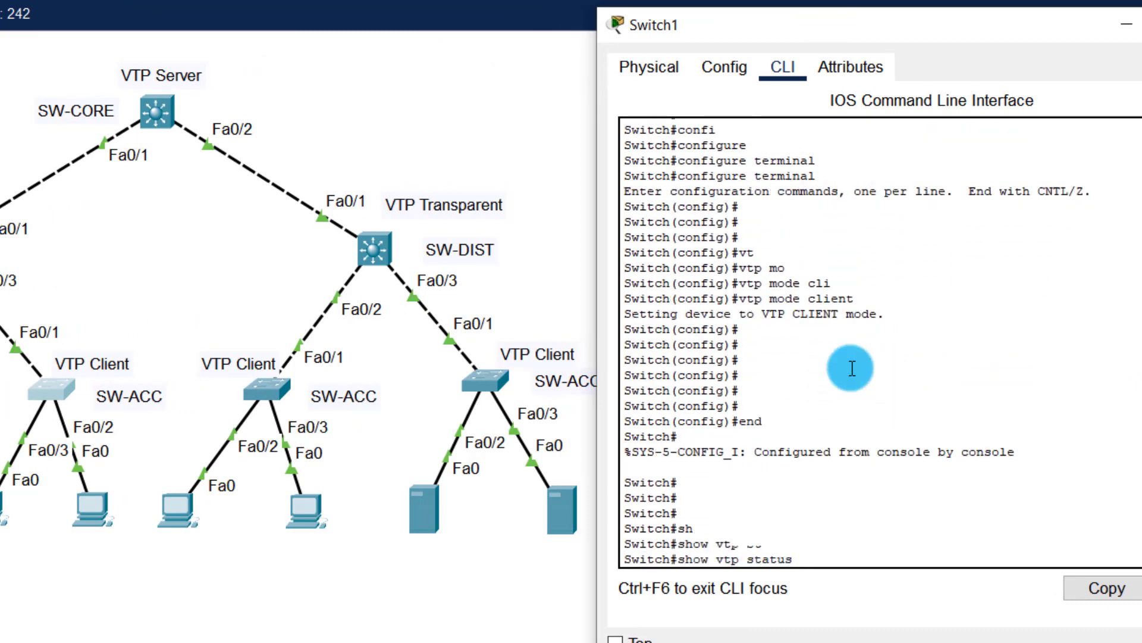
key("Return")
key("Return")
key("Return")
key("Return")
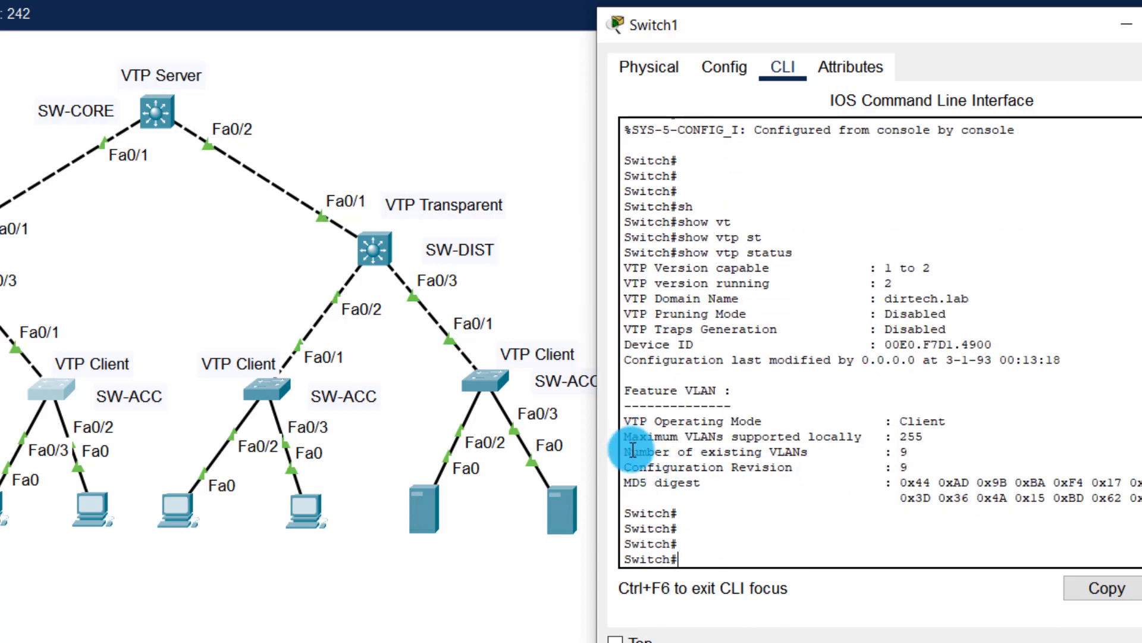
left_click_drag(631, 452, 898, 454)
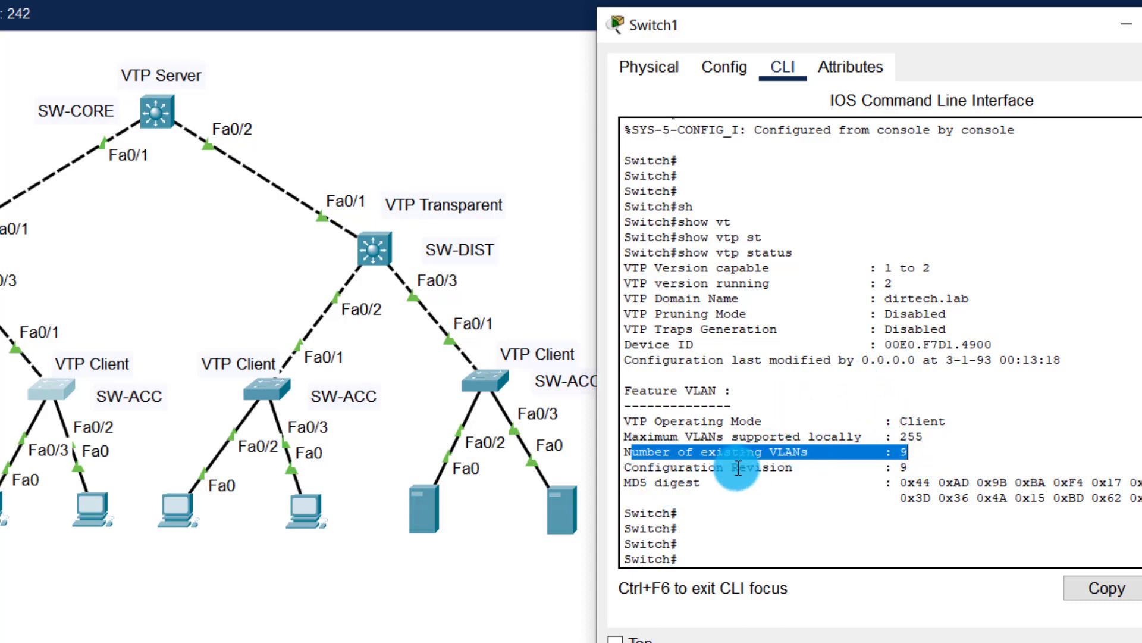
left_click_drag(693, 468, 914, 476)
left_click(885, 523)
Step: Run show vlan brief to confirm VLANs 10–40 arrived, then close Switch1's console
key("Return")
key("Return")
key("Return")
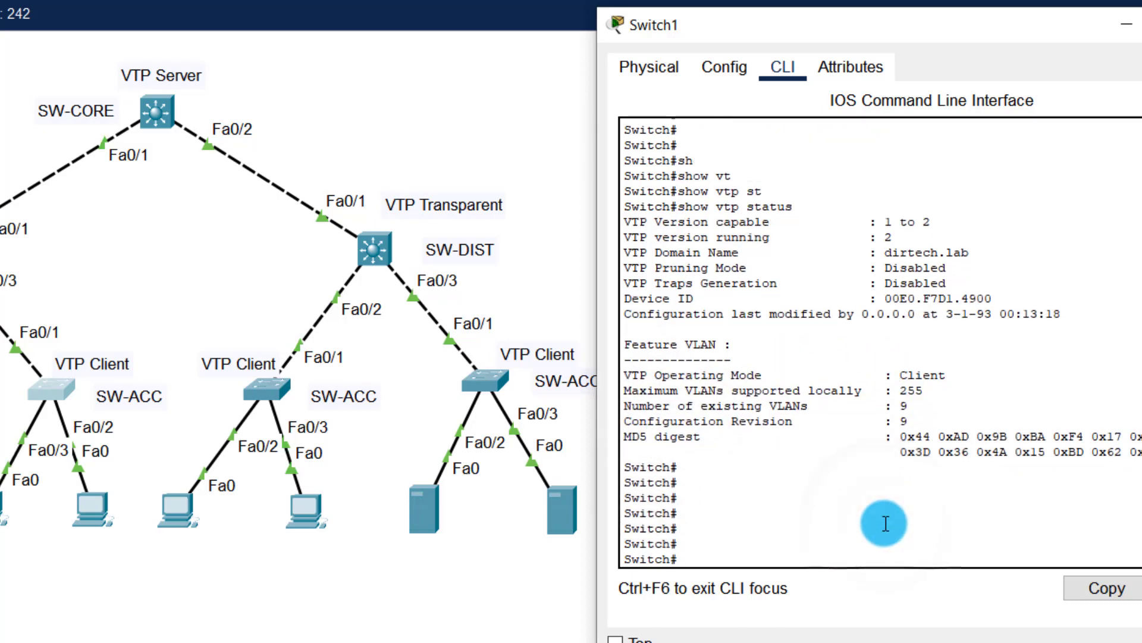
type("sh")
key("Tab")
type("vt")
key("Tab")
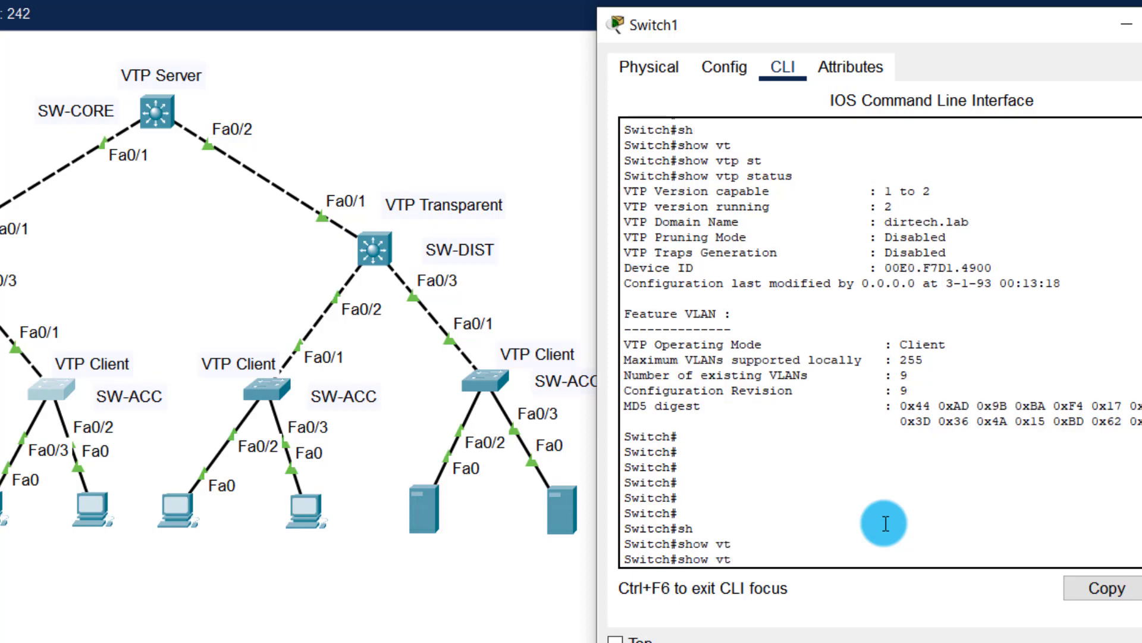
type("l")
key("Tab")
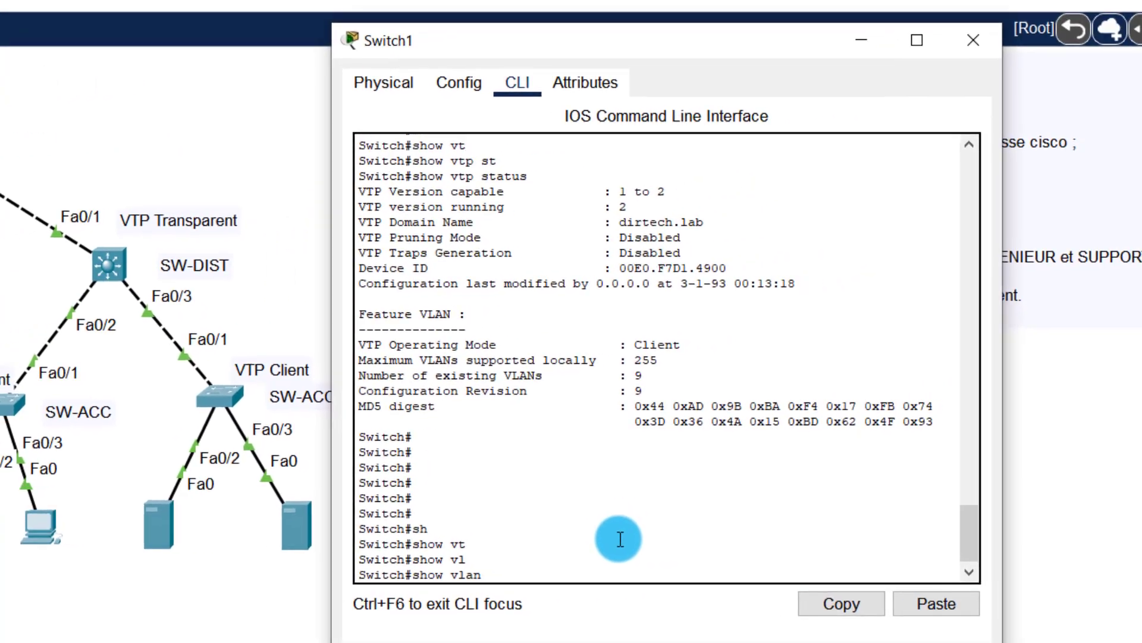
type("bri")
key("Tab")
key("Return")
key("Return")
key("Return")
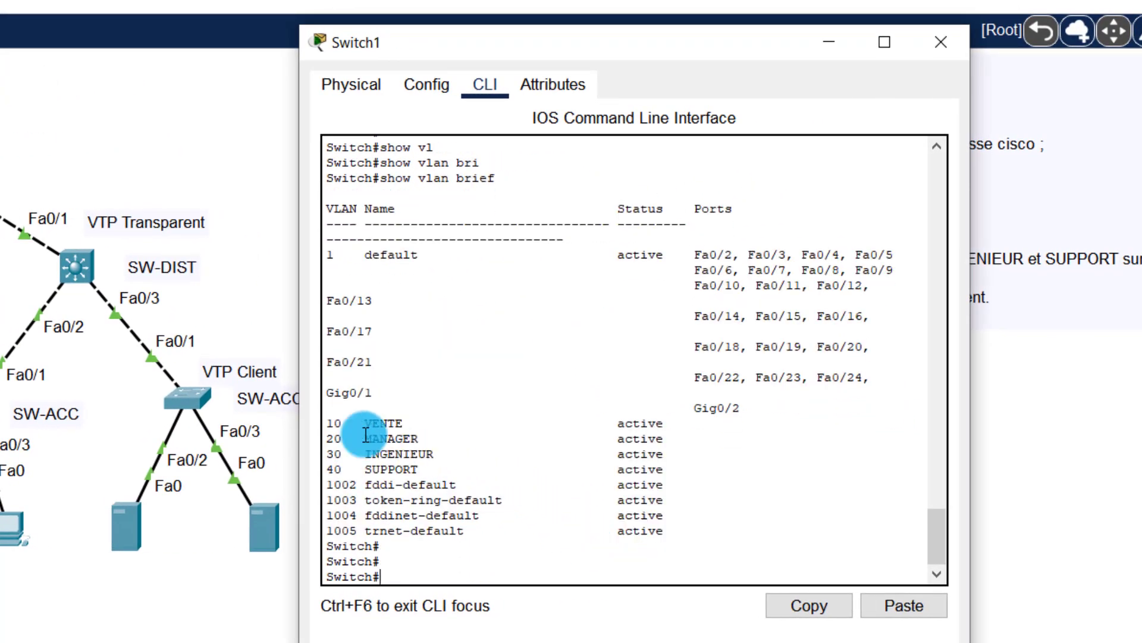
left_click_drag(331, 423, 449, 469)
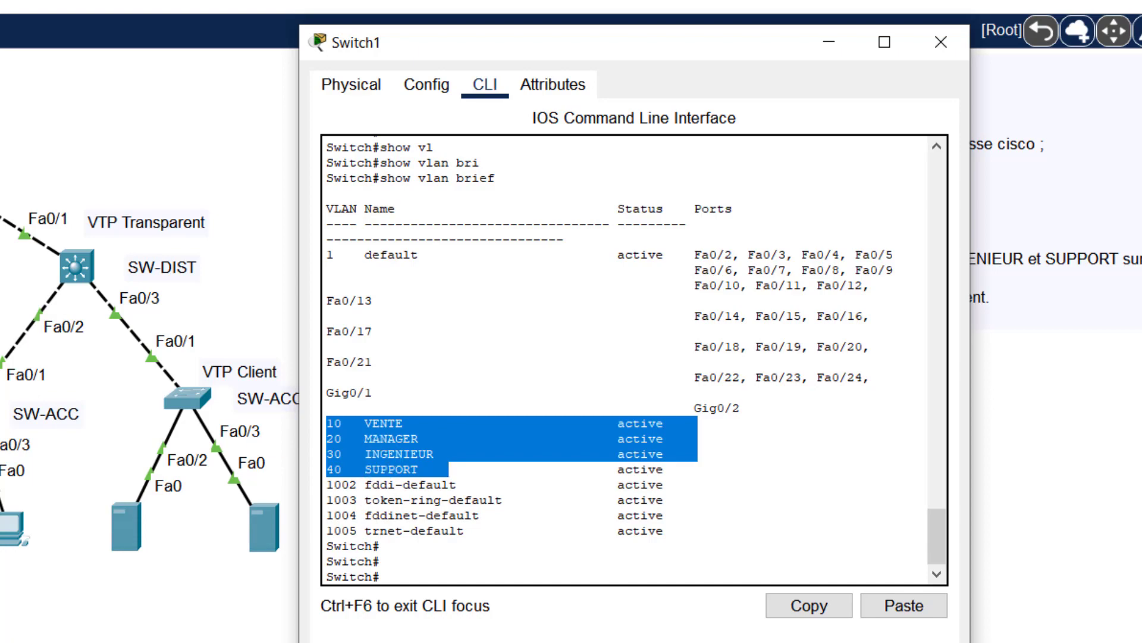
left_click(939, 37)
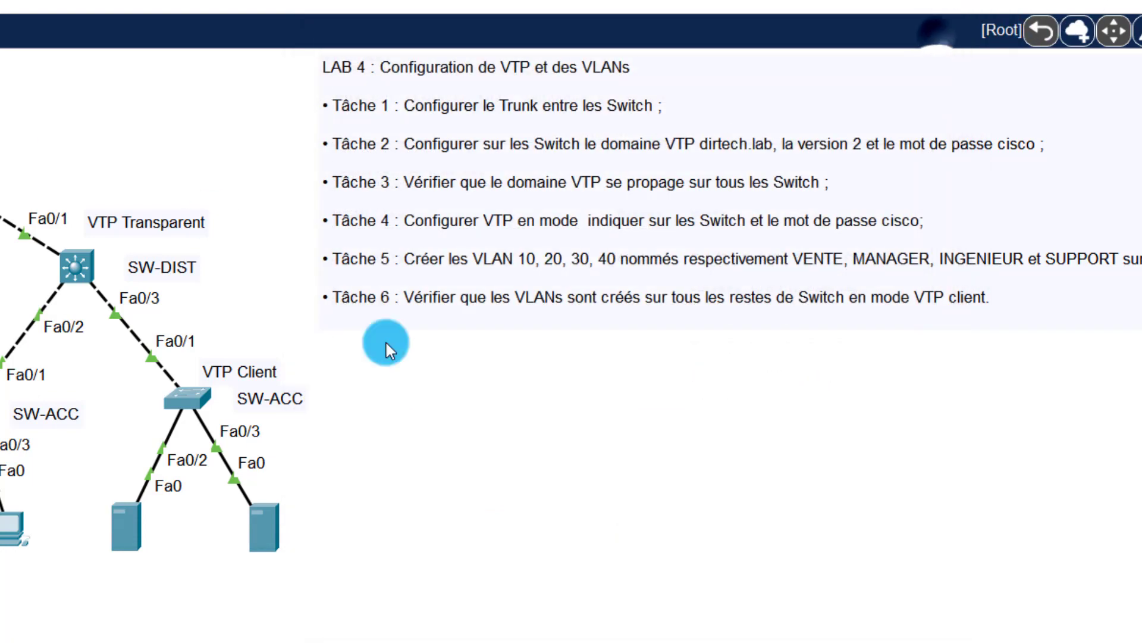
Step: Open the Switch3 console and return it to privileged mode with end
left_click(177, 395)
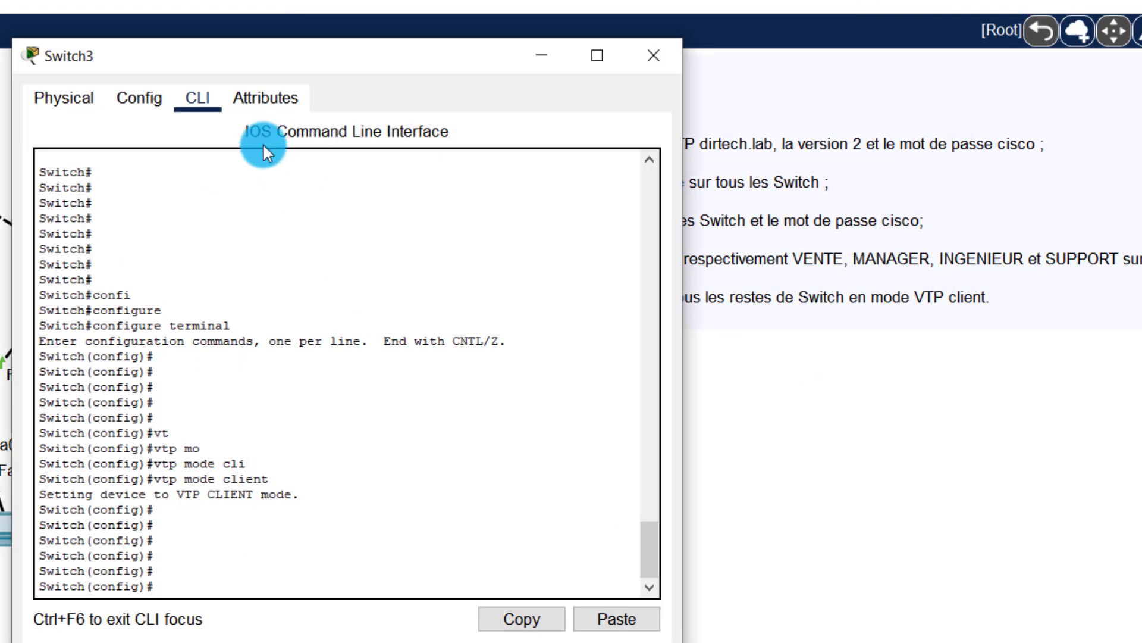
left_click_drag(230, 70, 520, 77)
left_click(605, 421)
key("Return")
key("Return")
key("Return")
key("Return")
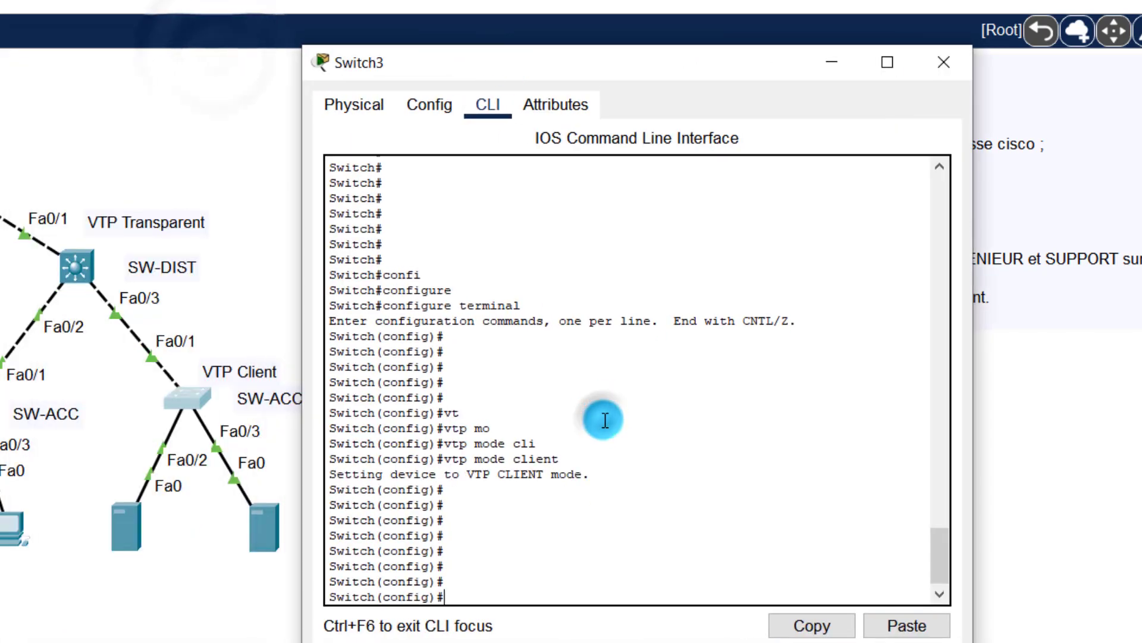
type("en")
key("Tab")
key("Return")
key("Return")
key("Return")
key("Return")
key("Return")
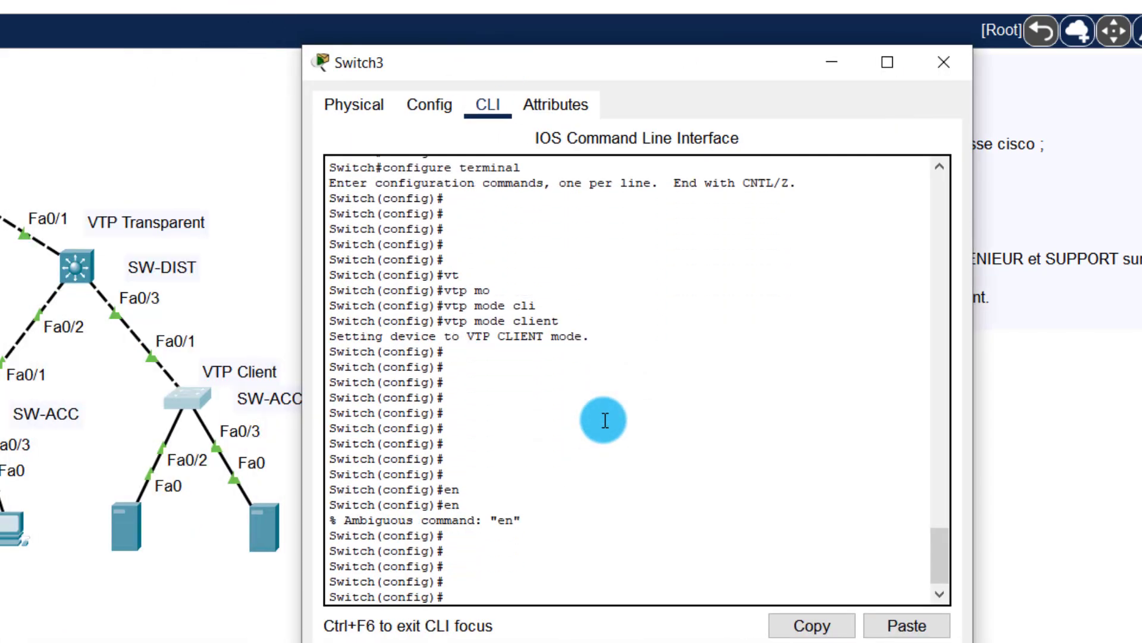
type("end")
key("Return")
key("Return")
key("Return")
key("Return")
key("Return")
Step: Run show vlan brief on Switch3, confirm VLANs 10 VENTE to 40 SUPPORT, then close it
type("sh")
key("Tab")
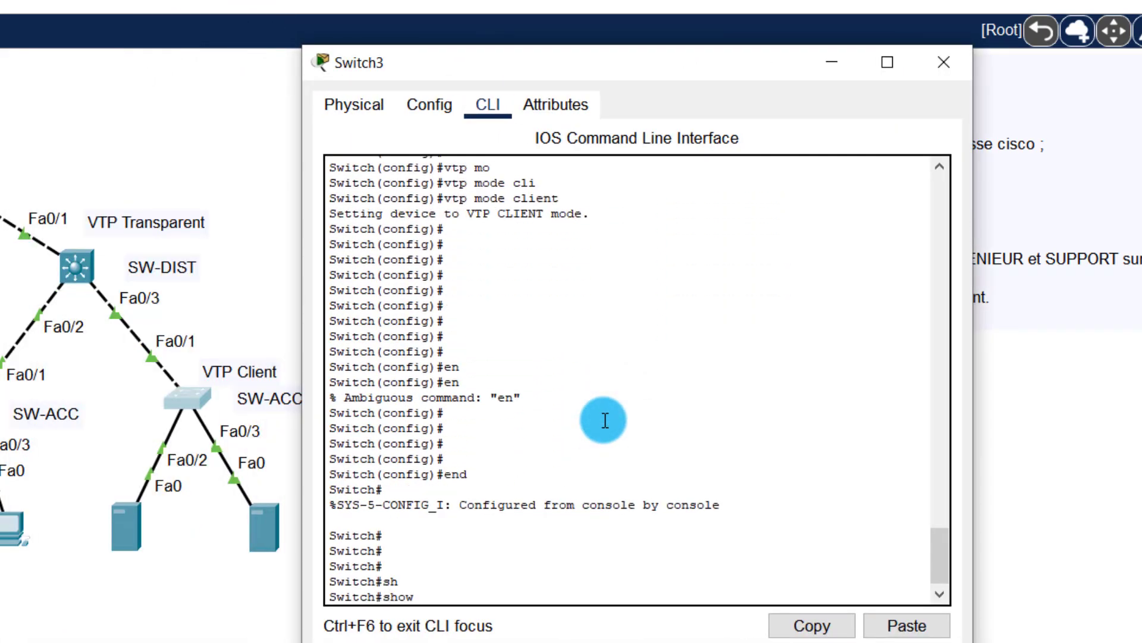
type("vl")
key("Tab")
type("br")
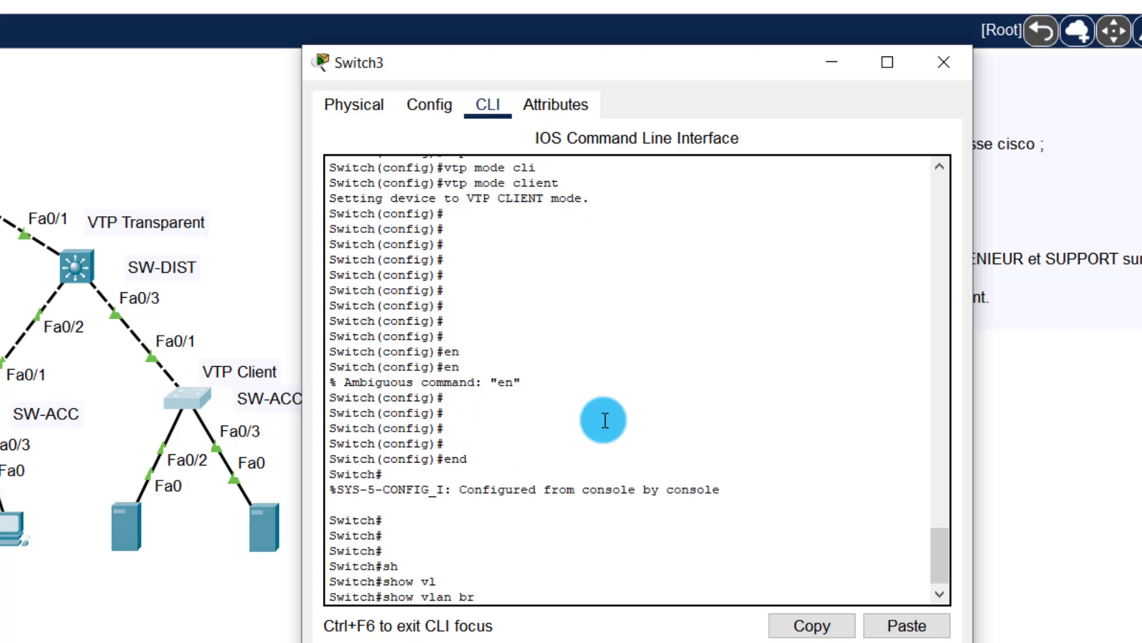
type("i")
key("Tab")
key("Return")
key("Return")
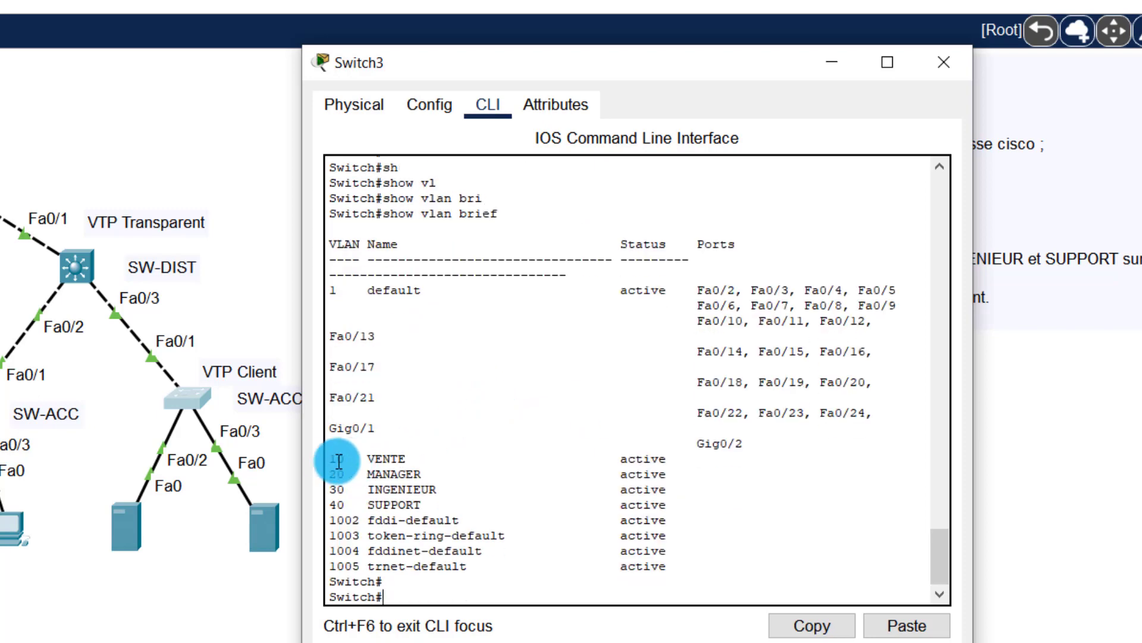
left_click_drag(324, 459, 752, 515)
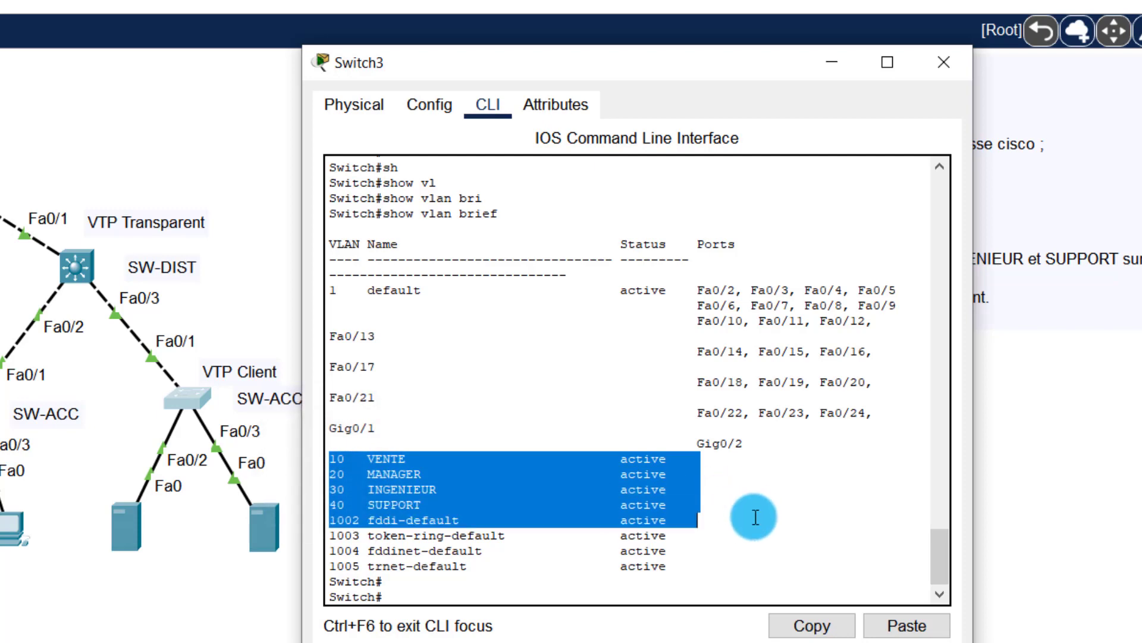
left_click(948, 70)
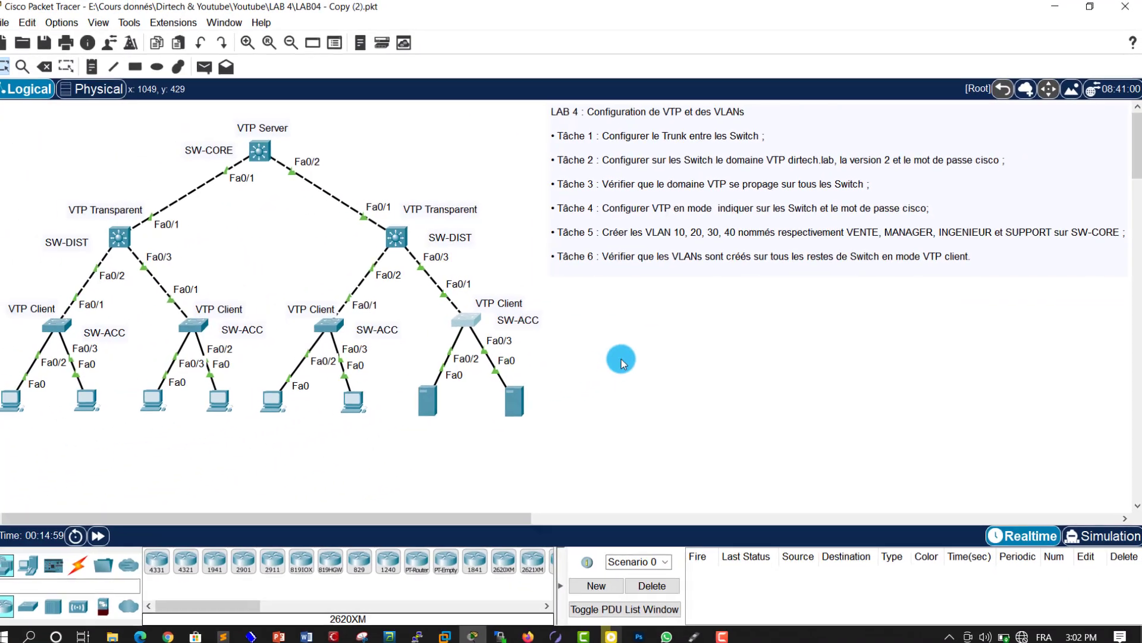
left_click(433, 462)
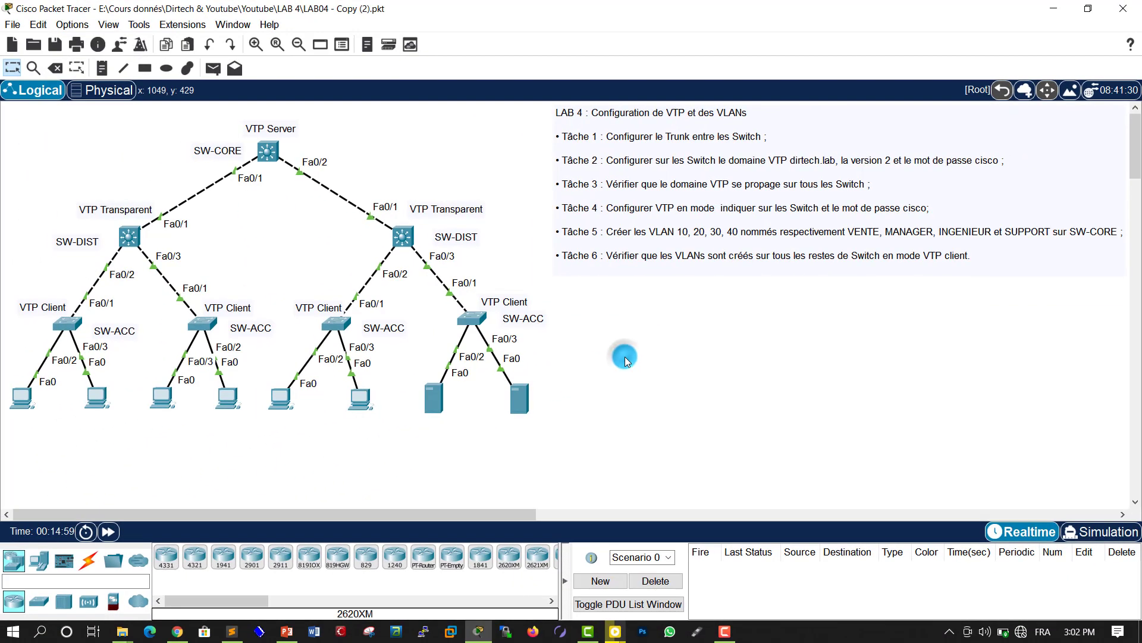